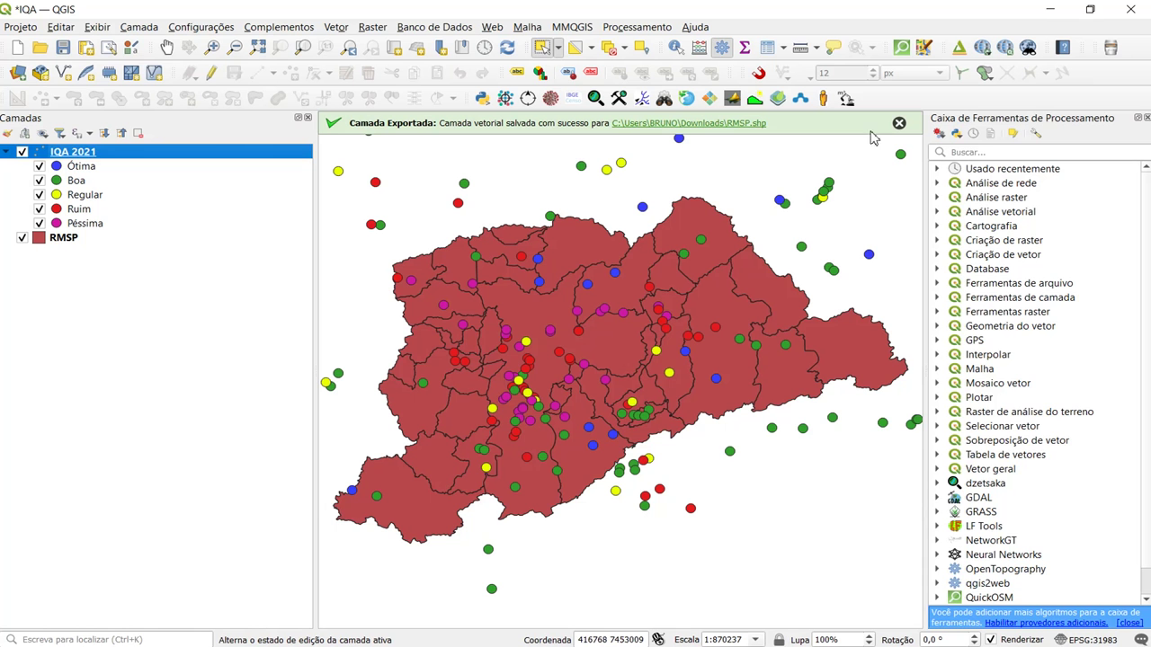
pyautogui.click(999, 152)
pyautogui.write('grade')
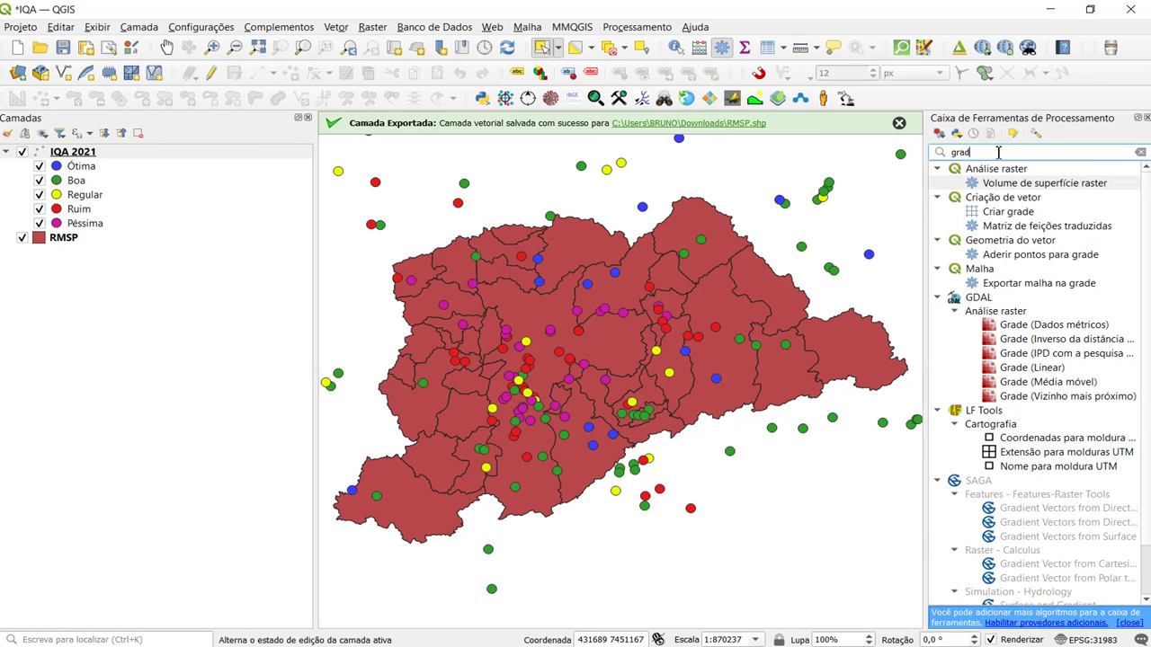
pyautogui.click(1005, 211)
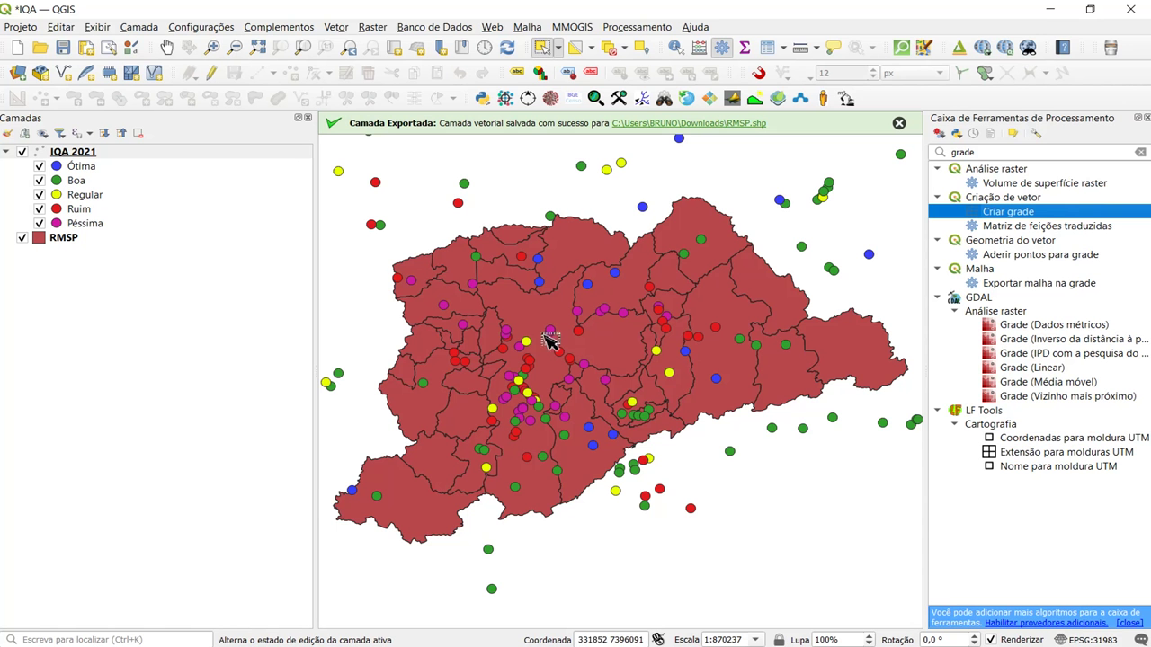
pyautogui.click(1020, 235)
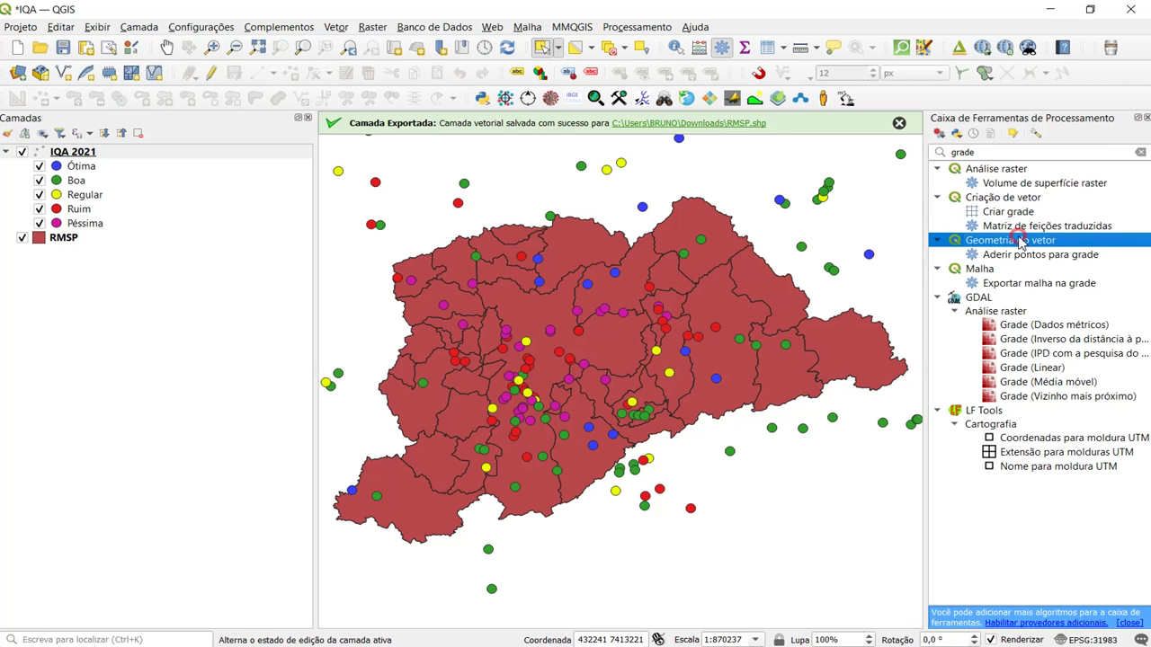
pyautogui.click(1028, 214)
pyautogui.doubleClick(1028, 216)
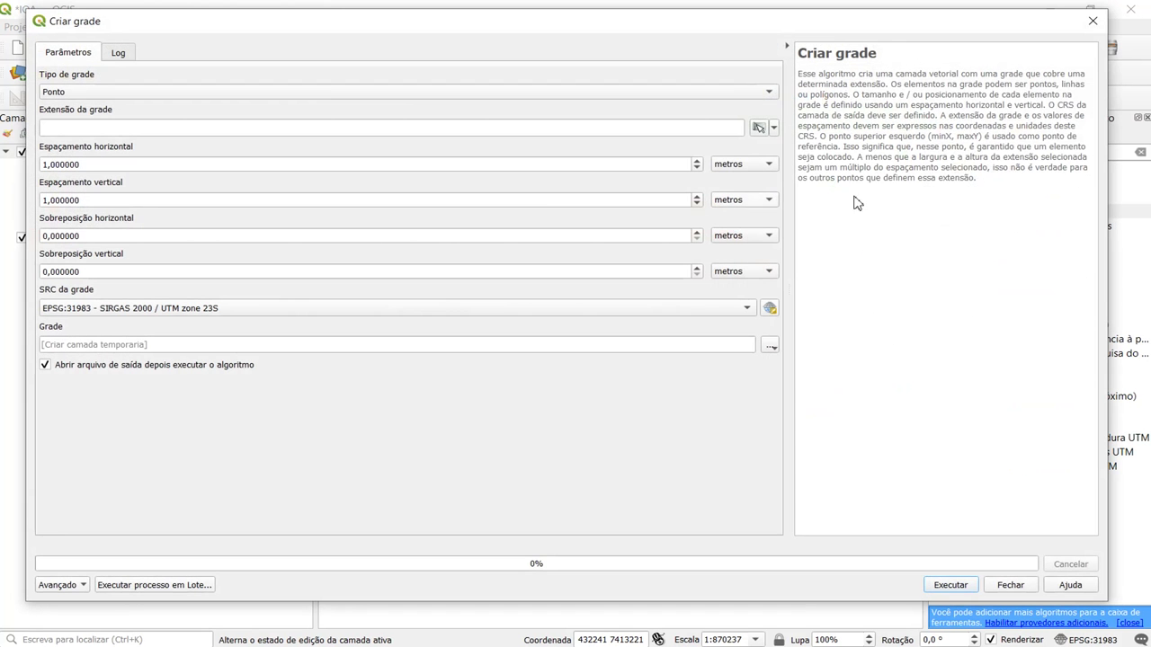
pyautogui.moveTo(216, 31); pyautogui.dragTo(372, 93)
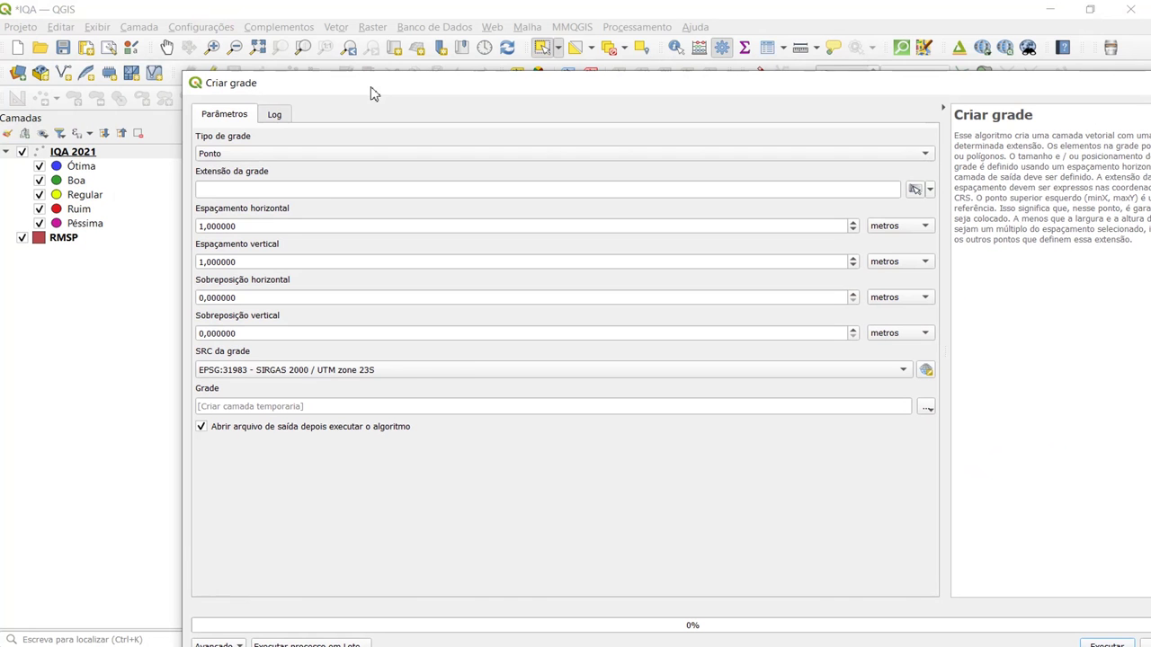
pyautogui.click(257, 156)
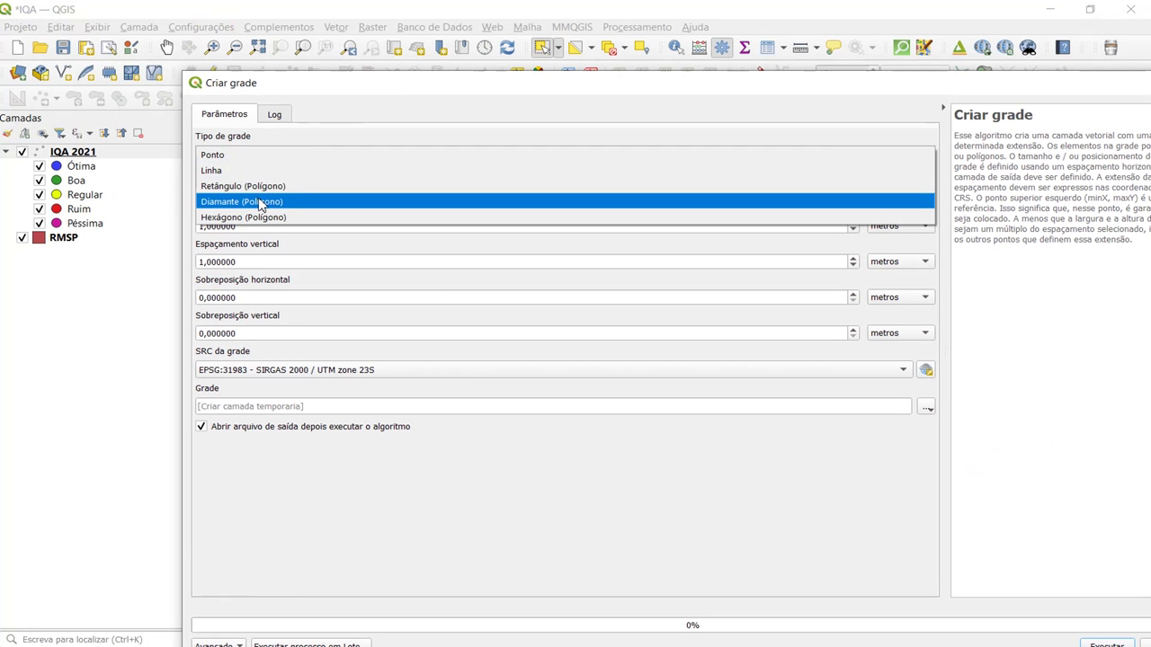
pyautogui.click(257, 186)
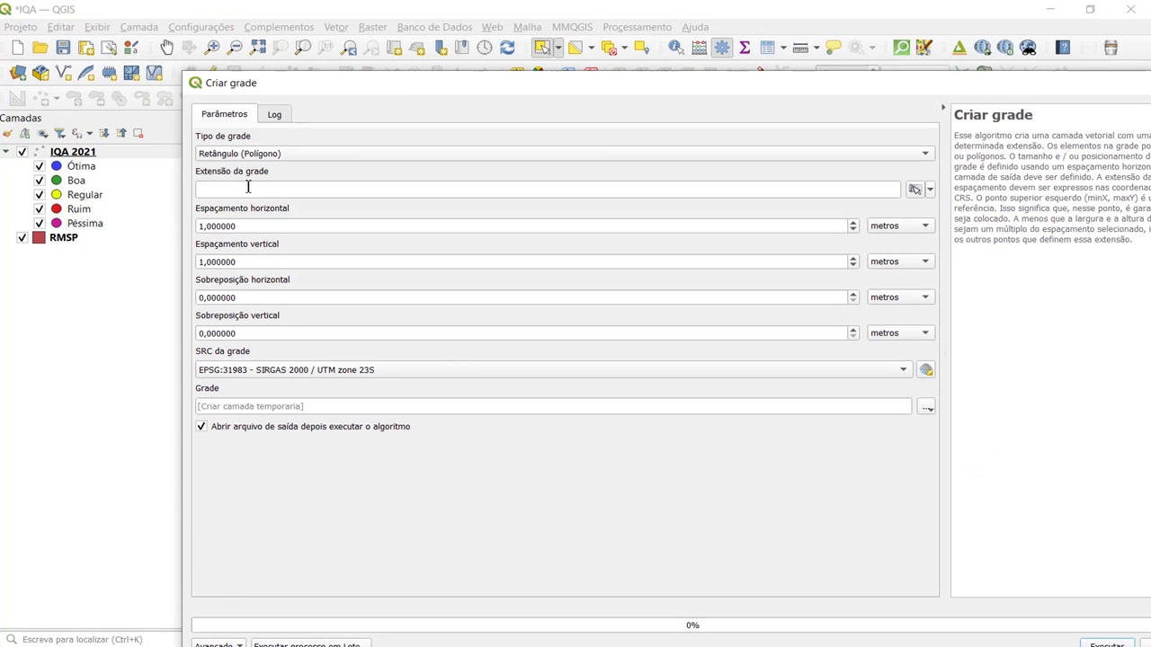
pyautogui.click(265, 190)
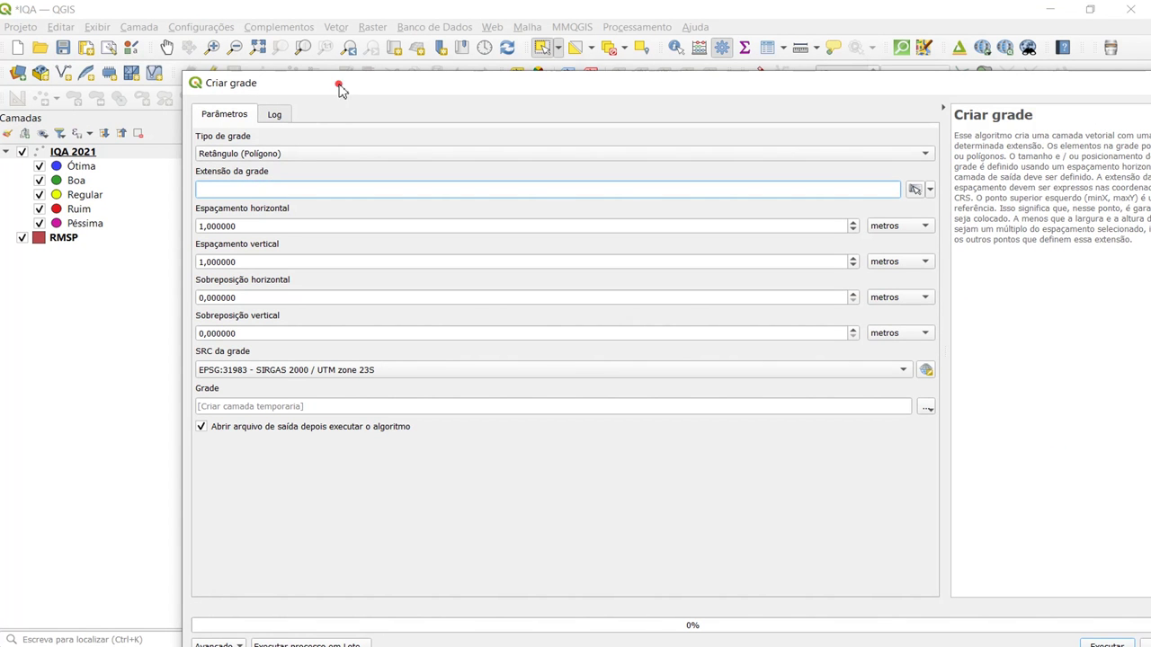
pyautogui.moveTo(339, 85); pyautogui.dragTo(272, 115)
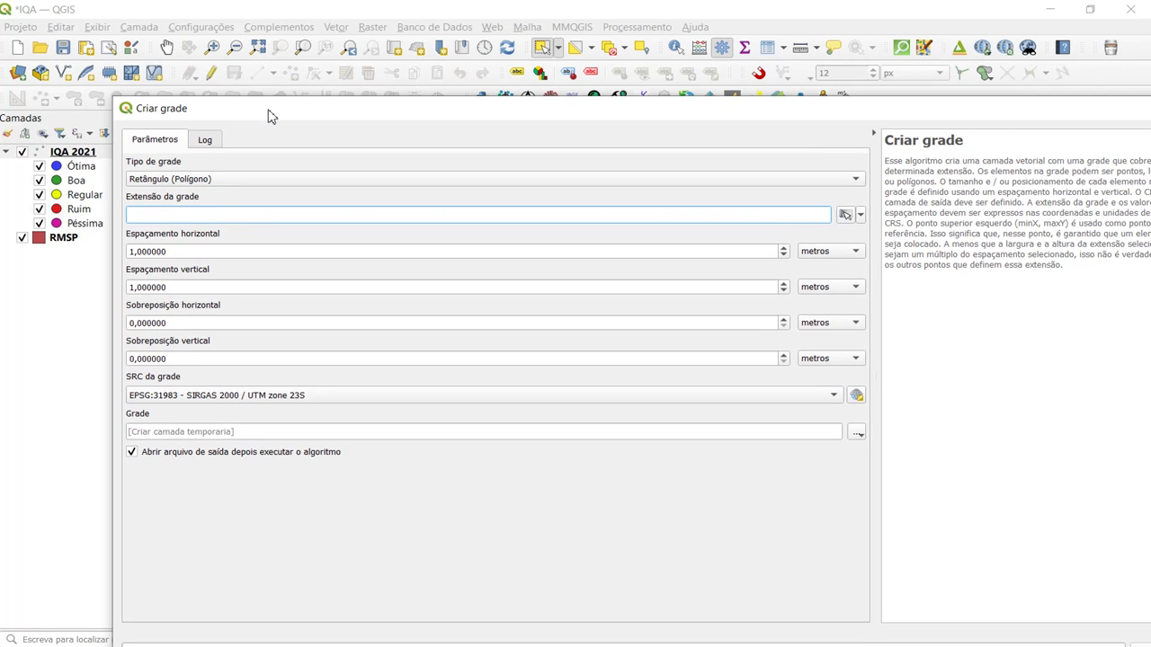
pyautogui.moveTo(267, 108); pyautogui.dragTo(180, 106)
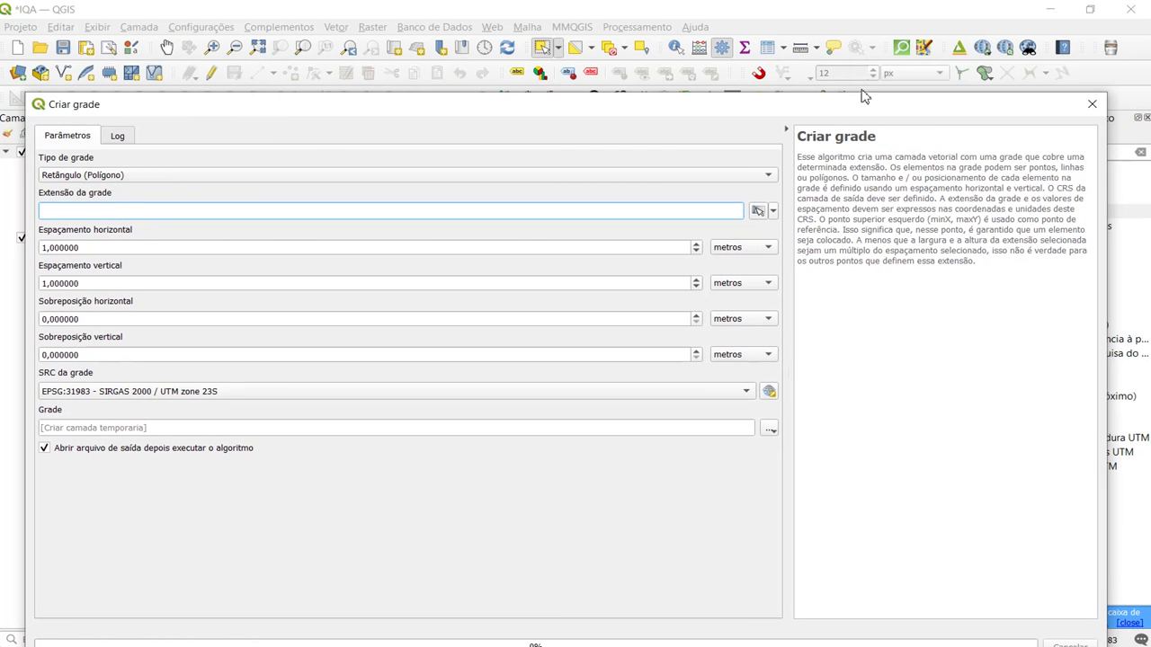
pyautogui.click(1092, 103)
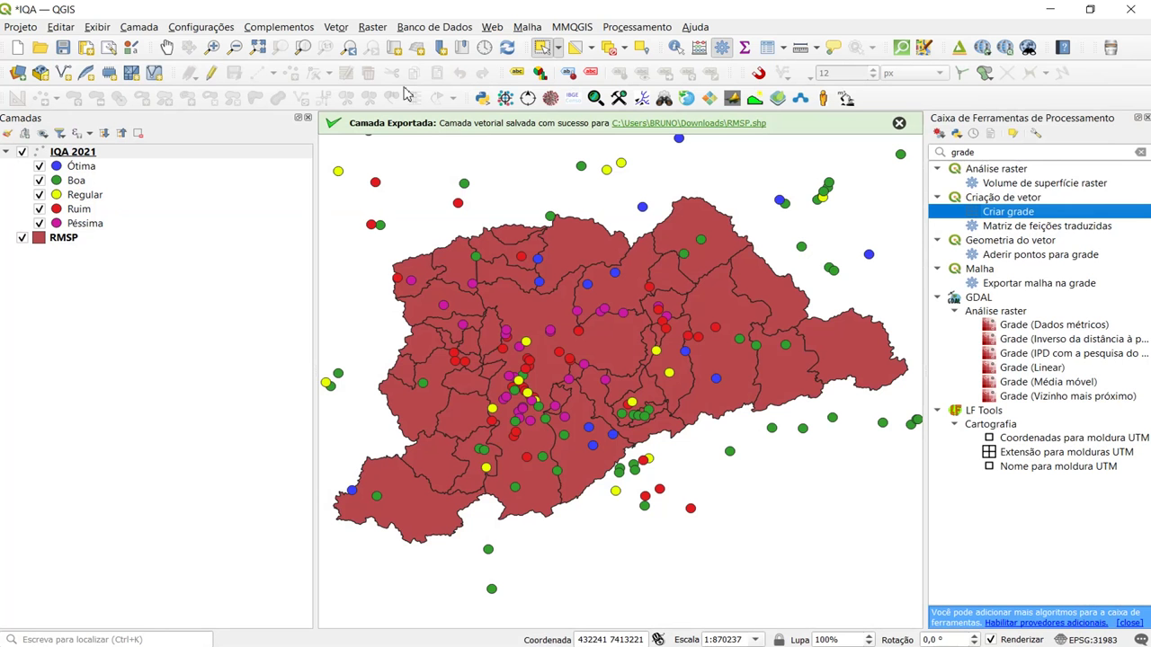
# Step: Create a new empty print layout titled "Mapa"
pyautogui.click(110, 50)
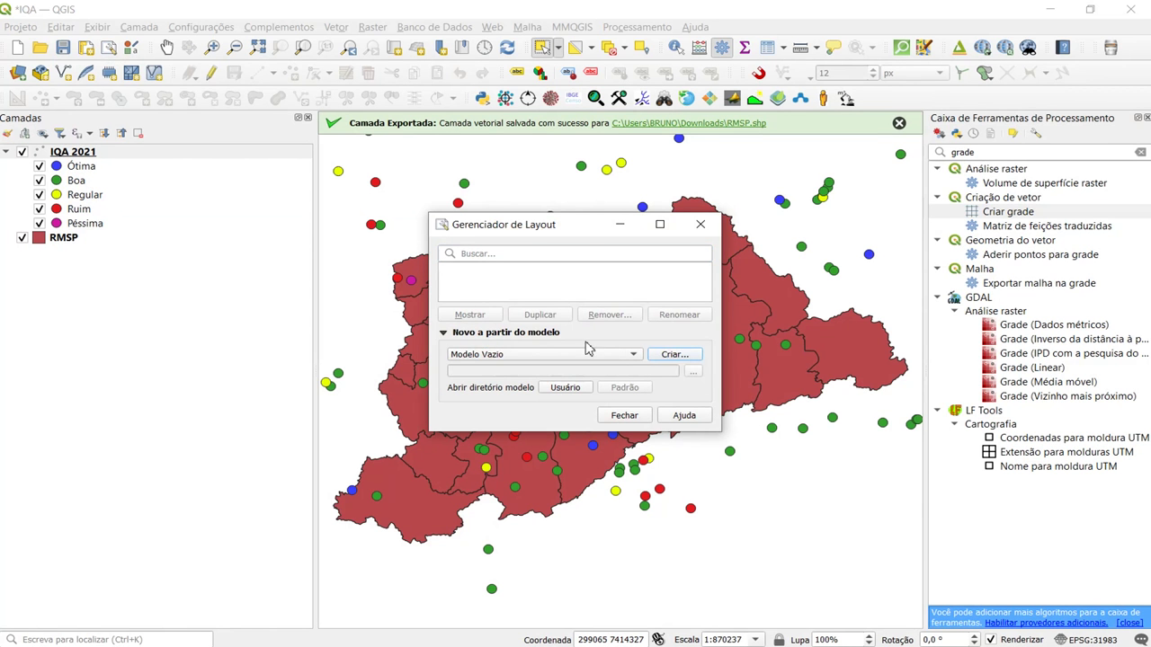
pyautogui.click(664, 355)
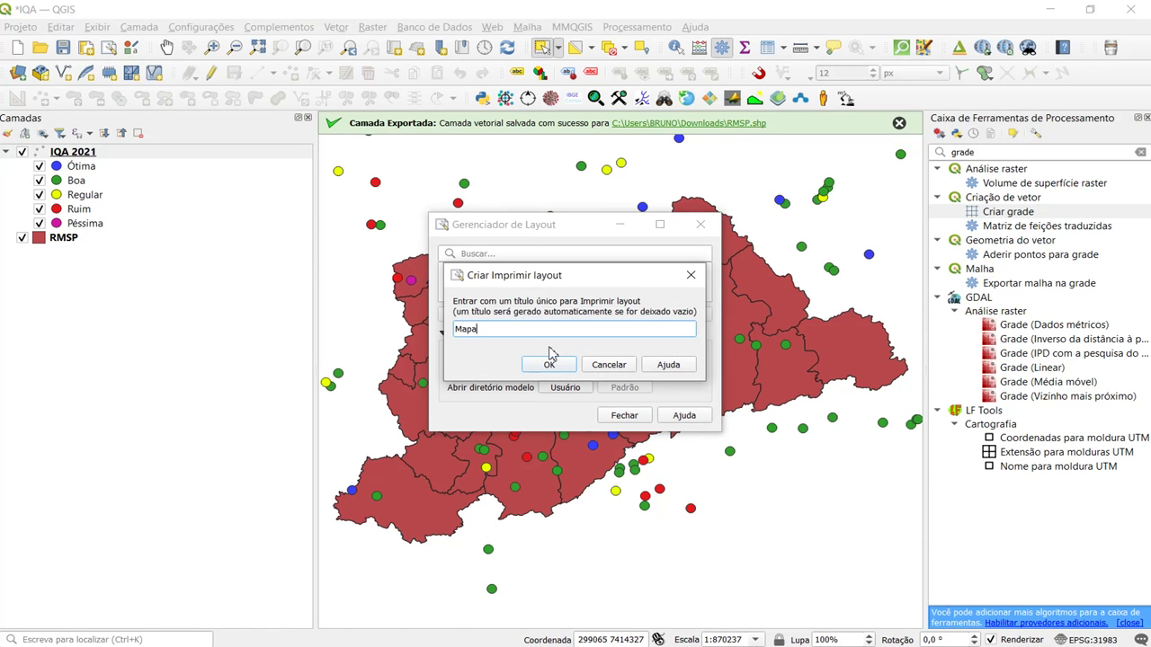
pyautogui.click(537, 368)
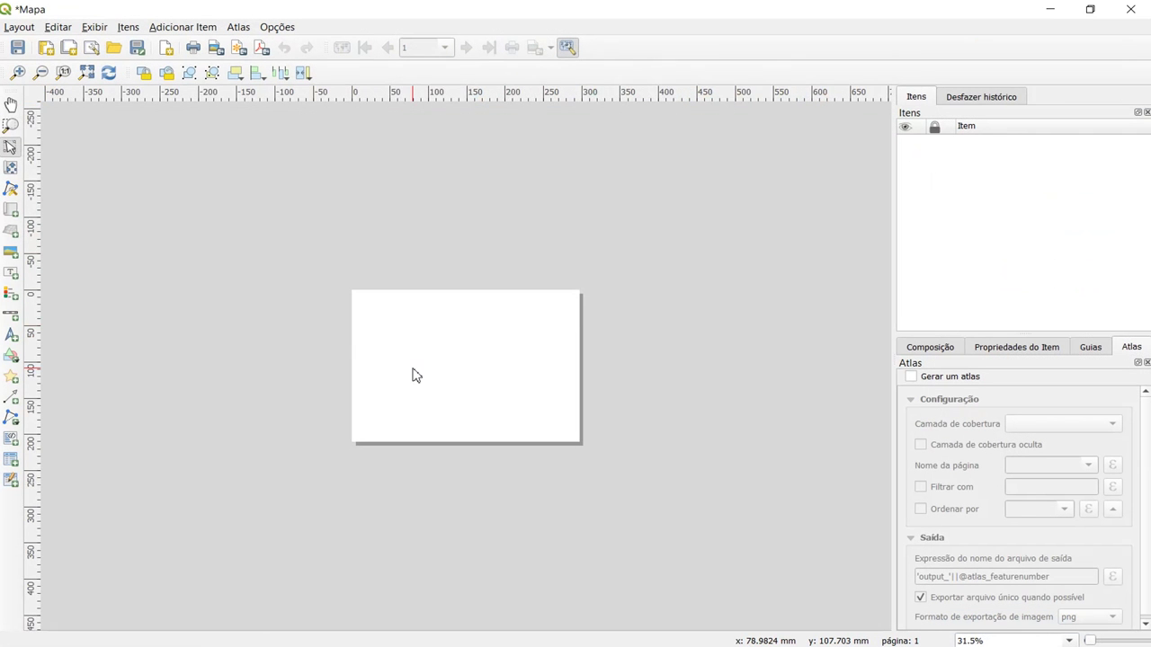
# Step: Open the page properties of the blank layout page
pyautogui.scroll(1, 413, 375)
pyautogui.rightClick(417, 369)
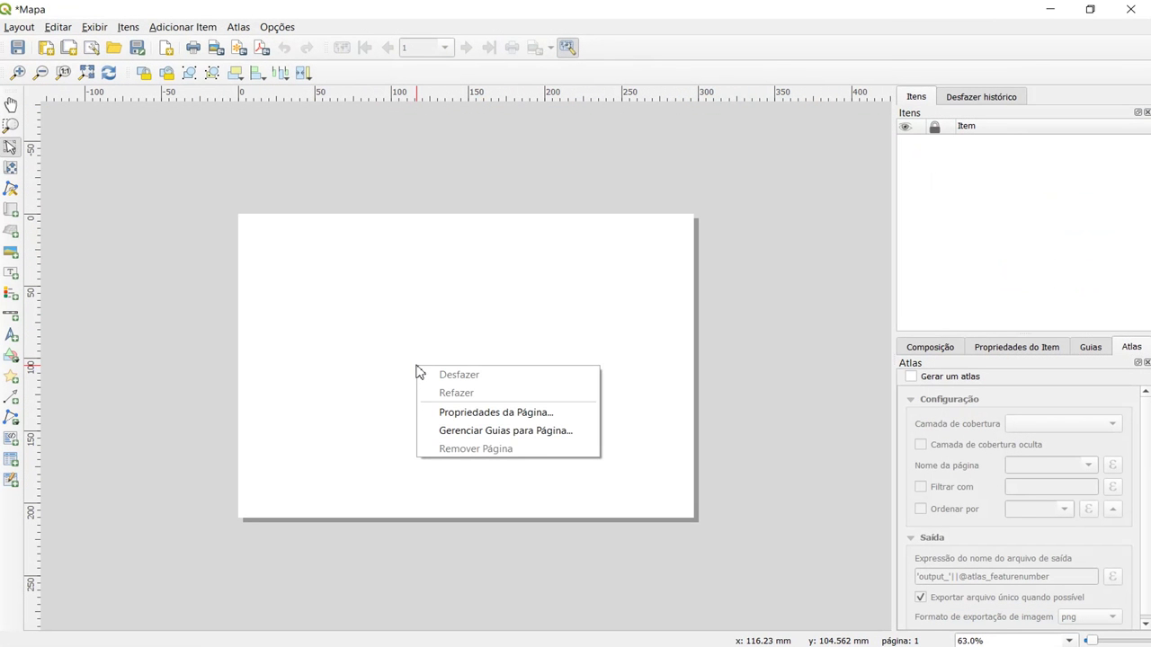
pyautogui.click(415, 360)
pyautogui.rightClick(436, 338)
pyautogui.click(329, 264)
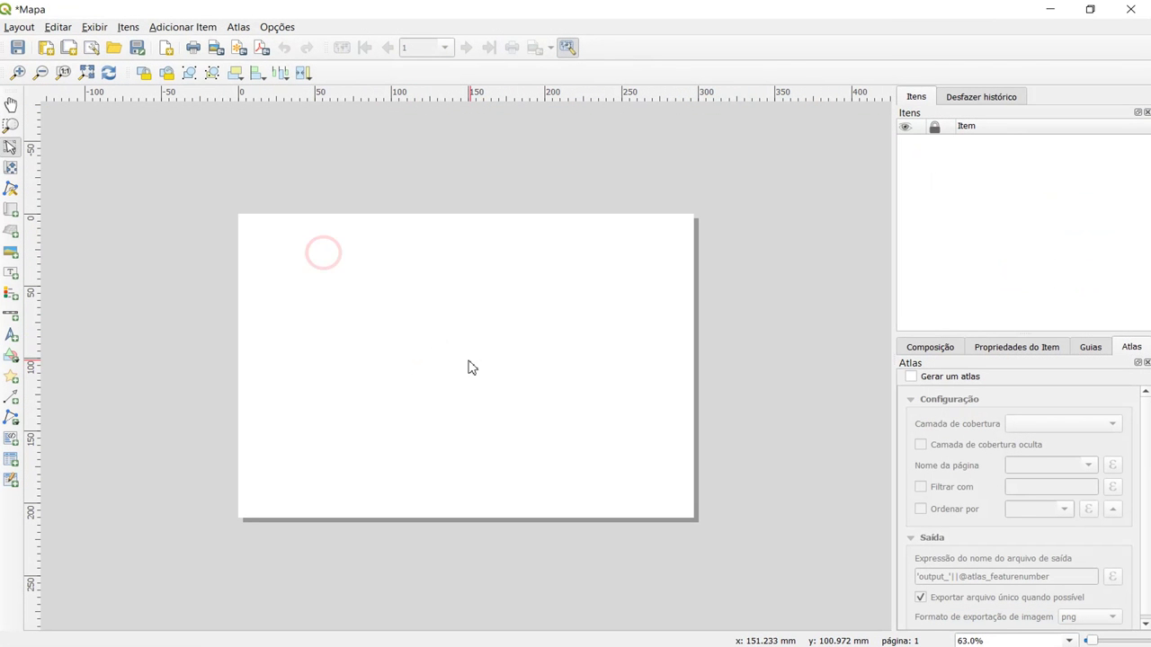
pyautogui.rightClick(469, 364)
pyautogui.click(506, 406)
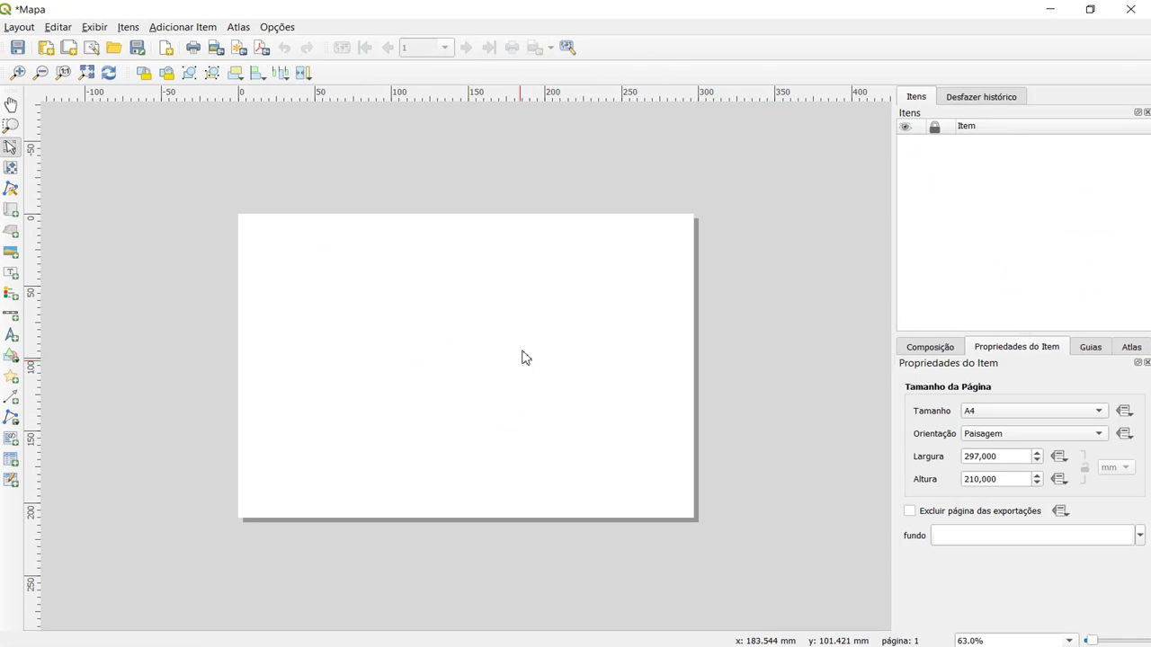
# Step: Set the layout page size to A3
pyautogui.click(992, 413)
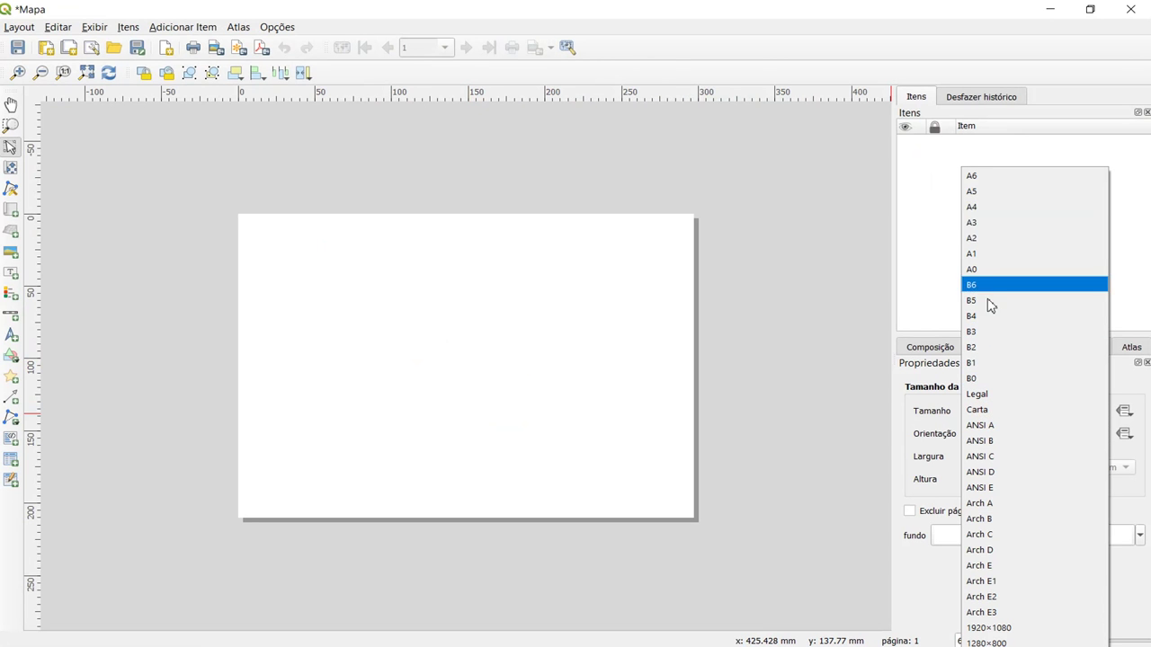
pyautogui.click(471, 419)
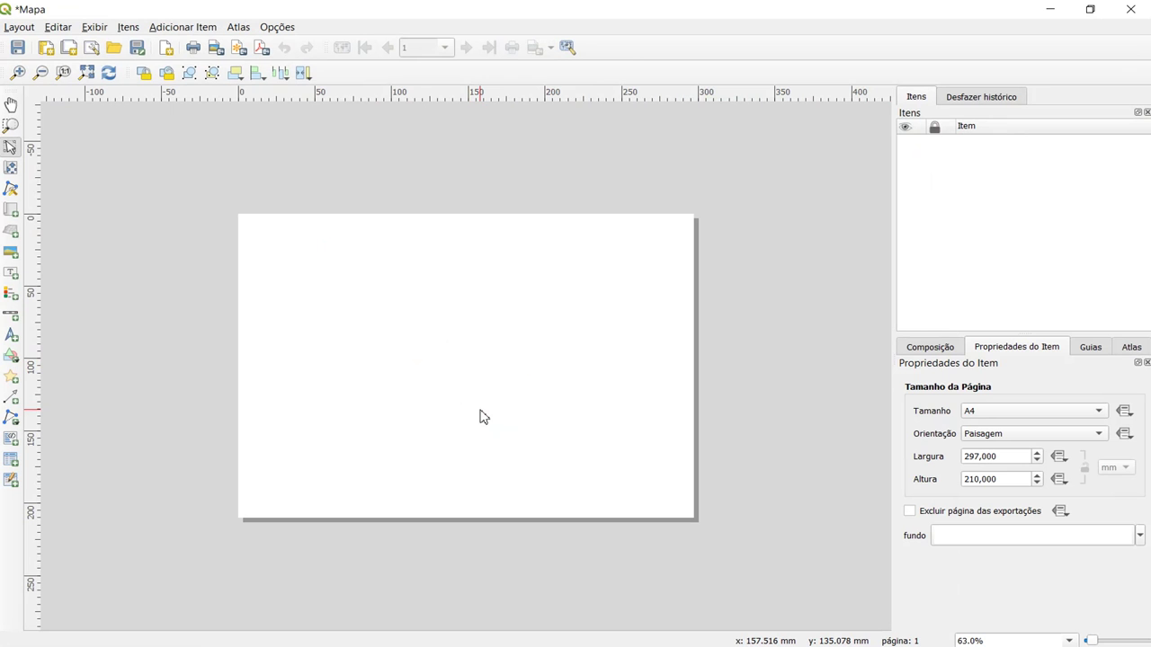
pyautogui.click(1010, 411)
pyautogui.click(247, 359)
pyautogui.click(975, 415)
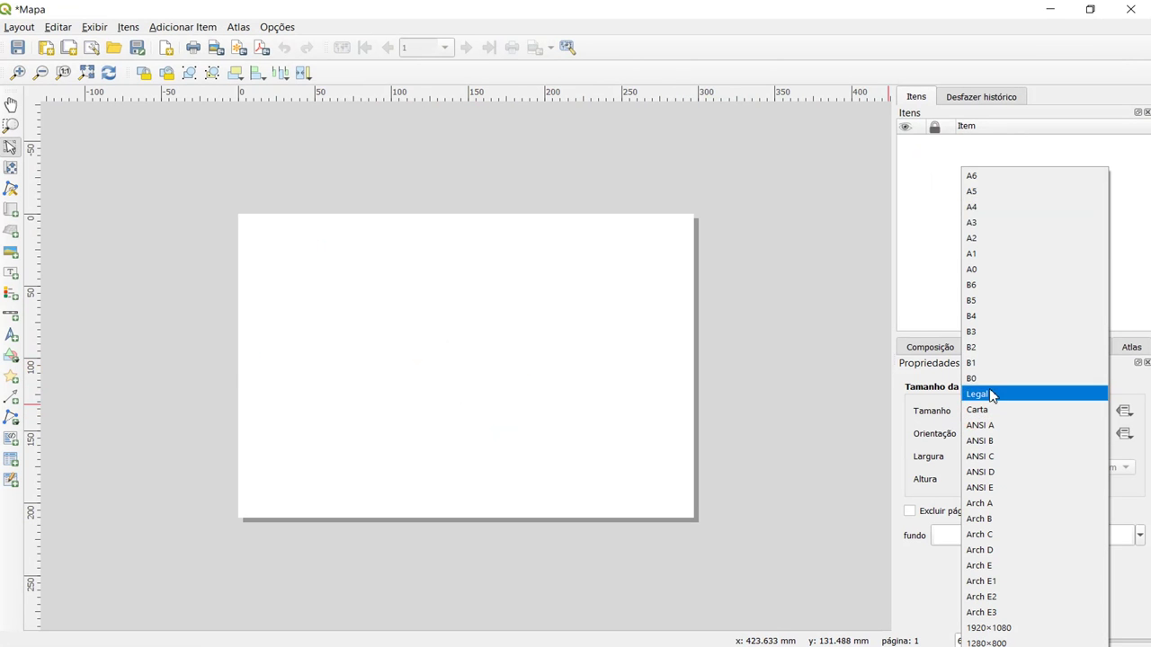
pyautogui.click(993, 223)
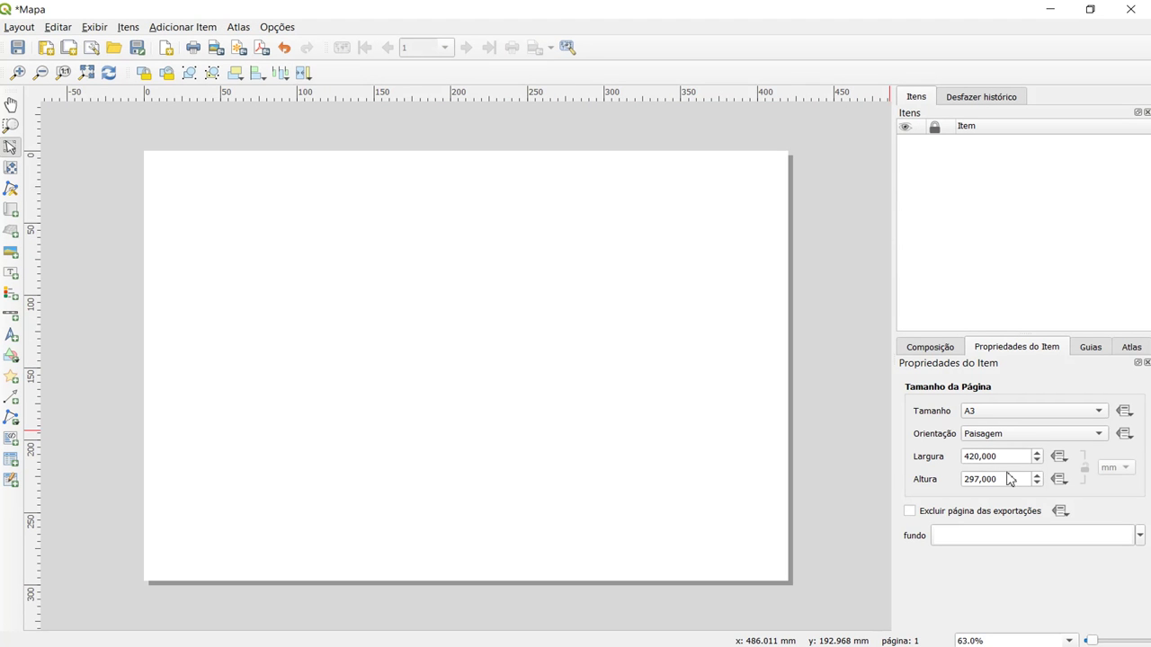
pyautogui.click(342, 354)
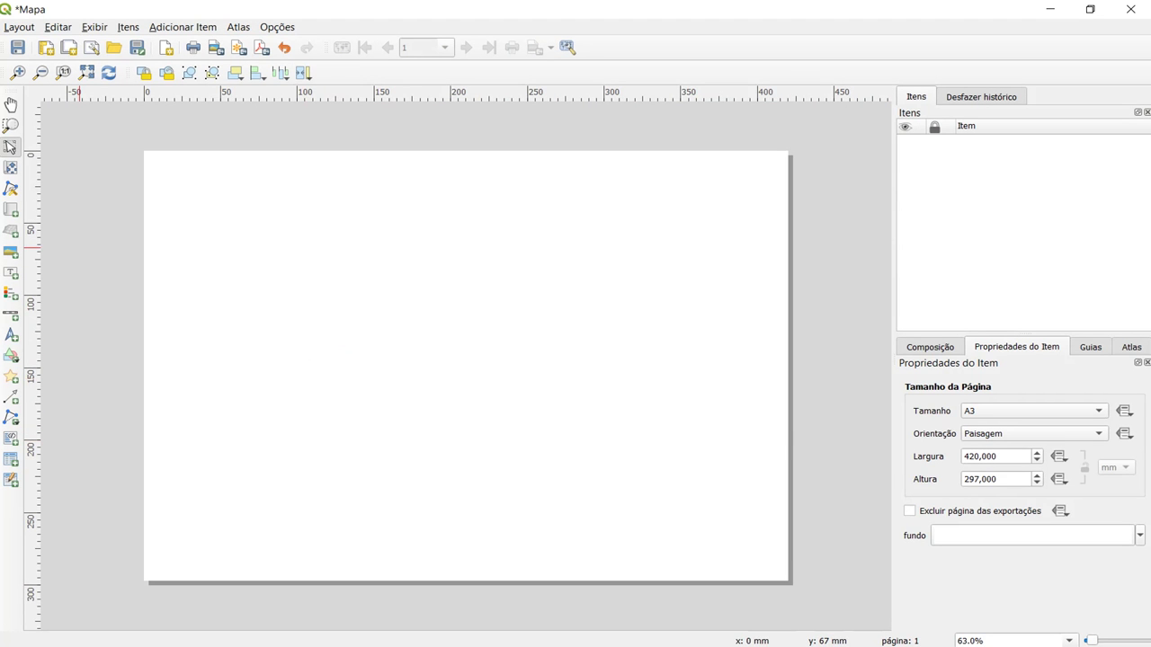
# Step: Add a map about 396 mm wide and 271 mm high covering most of the page, and nudge it slightly upward
pyautogui.click(11, 213)
pyautogui.moveTo(163, 173); pyautogui.dragTo(753, 563)
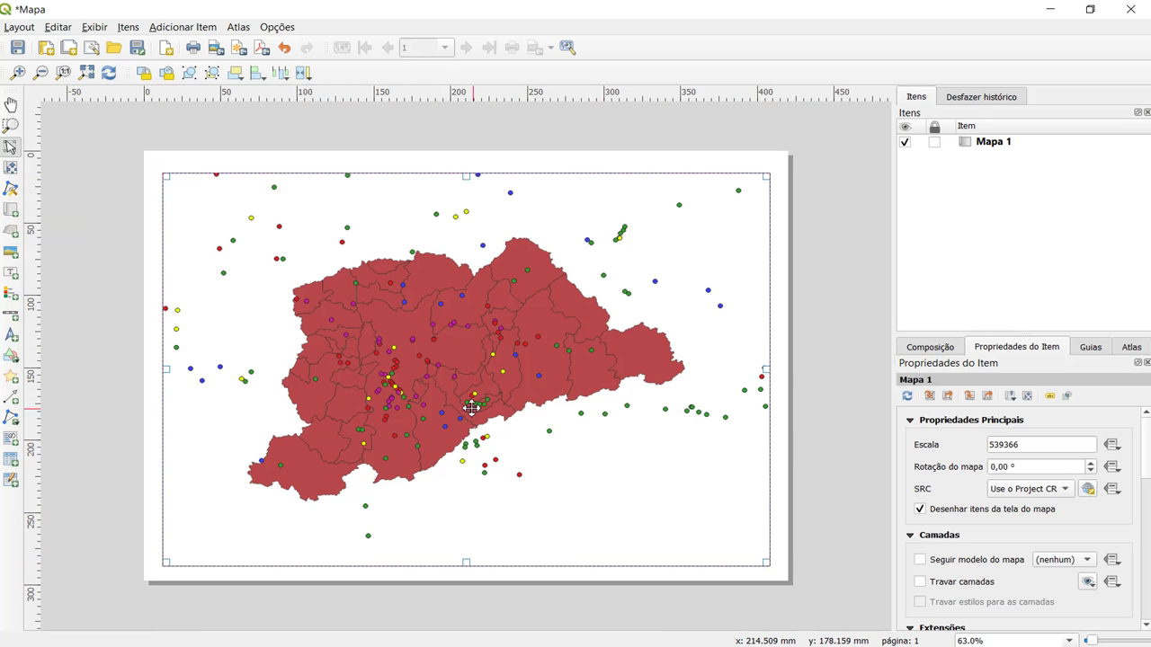
pyautogui.moveTo(465, 399); pyautogui.dragTo(462, 397)
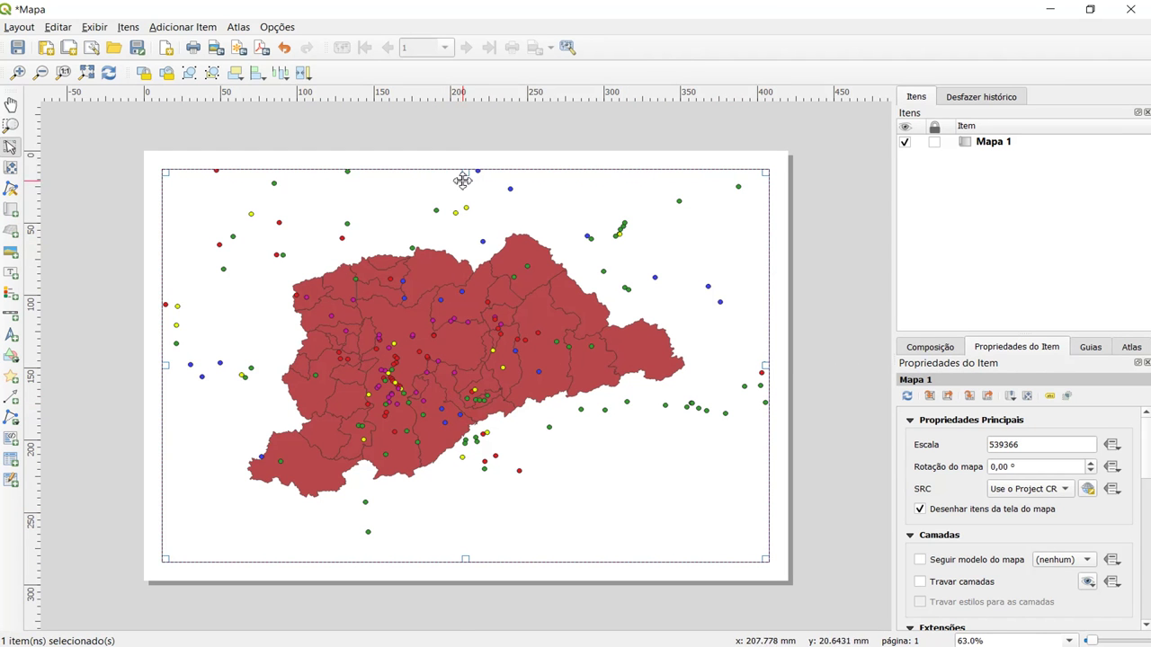
# Step: Resize the map item to leave a left page margin of about 20 mm and about 9 mm on the other sides
pyautogui.moveTo(468, 172); pyautogui.dragTo(467, 169)
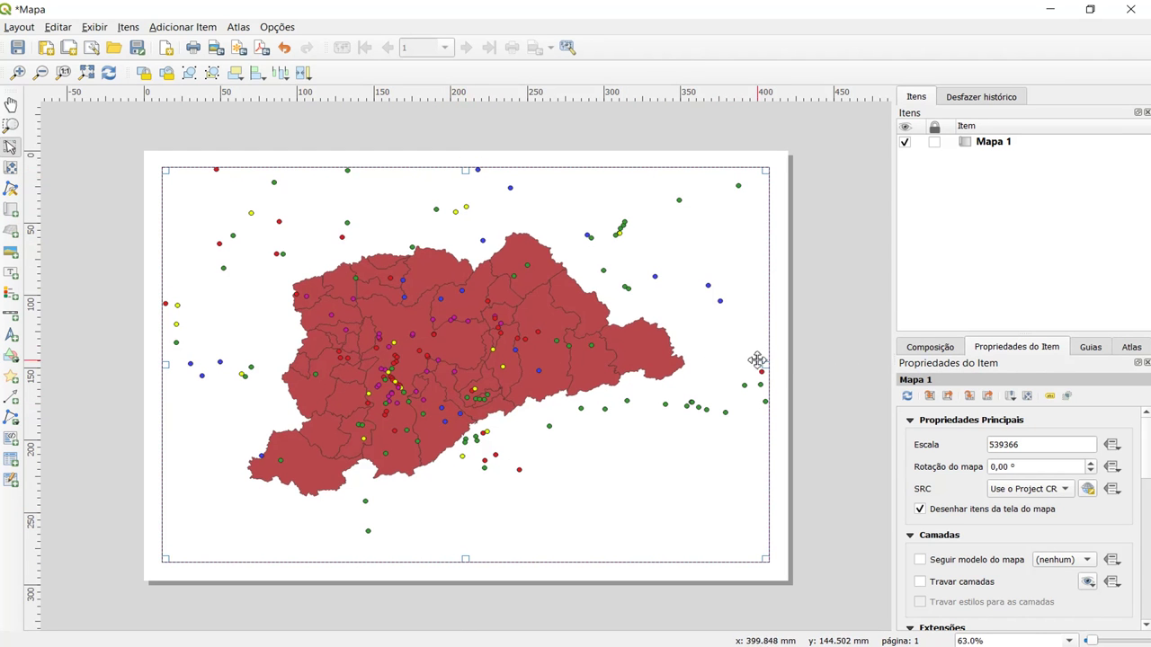
pyautogui.moveTo(764, 363); pyautogui.dragTo(770, 363)
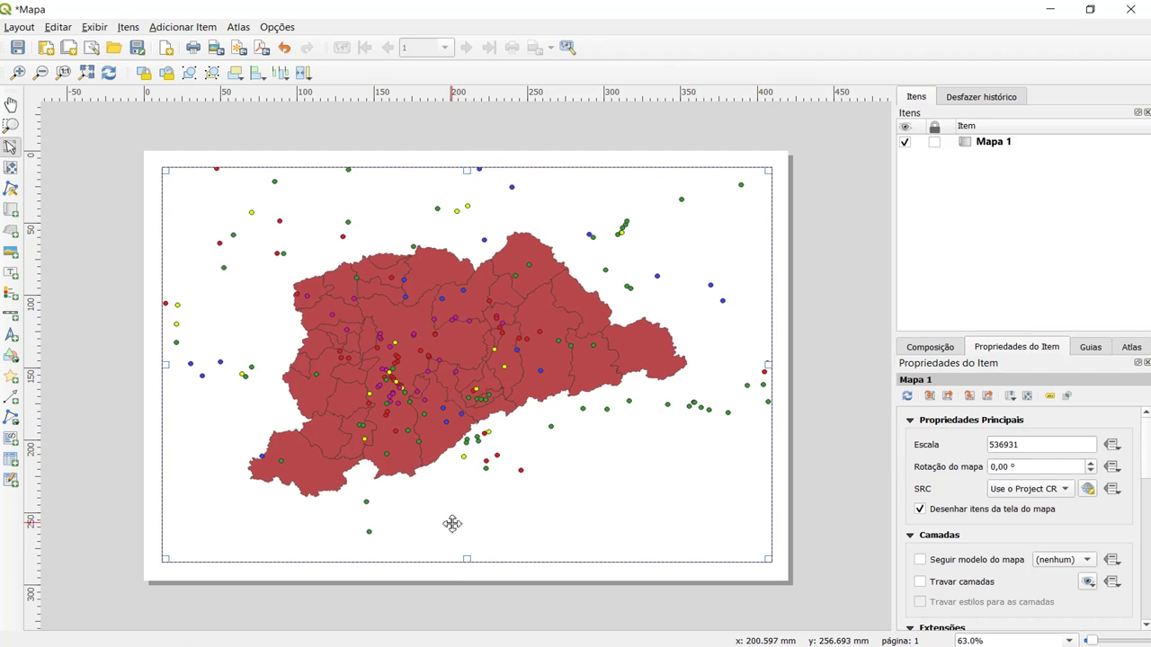
pyautogui.moveTo(467, 559); pyautogui.dragTo(467, 563)
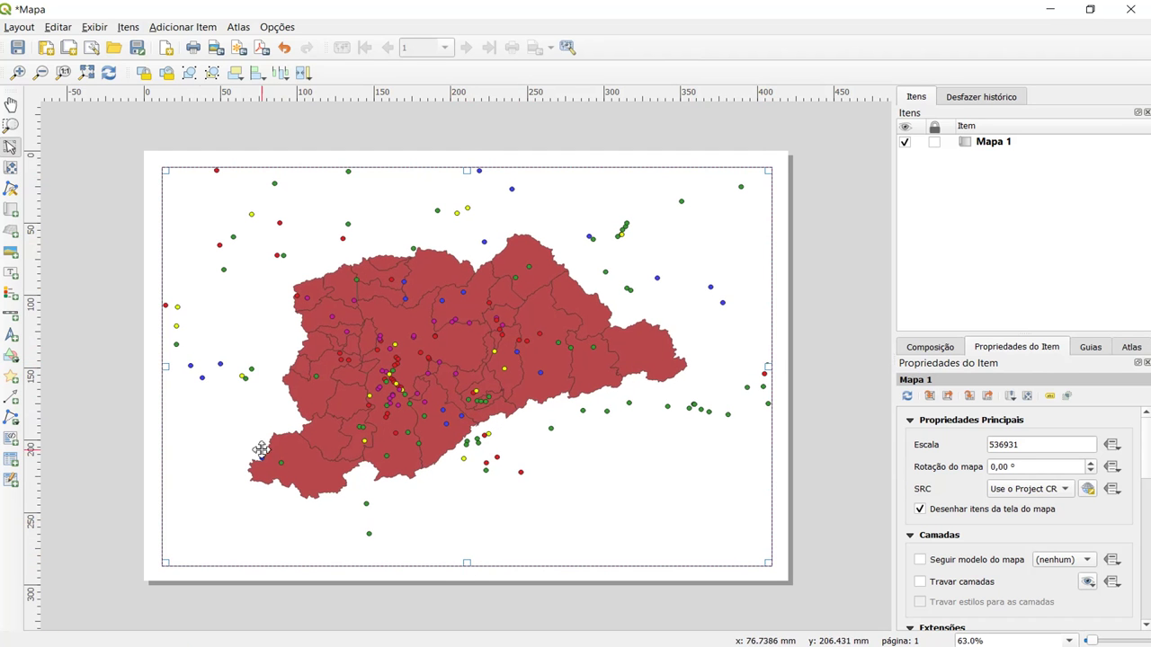
pyautogui.moveTo(166, 367); pyautogui.dragTo(173, 366)
pyautogui.moveTo(298, 348); pyautogui.dragTo(313, 357)
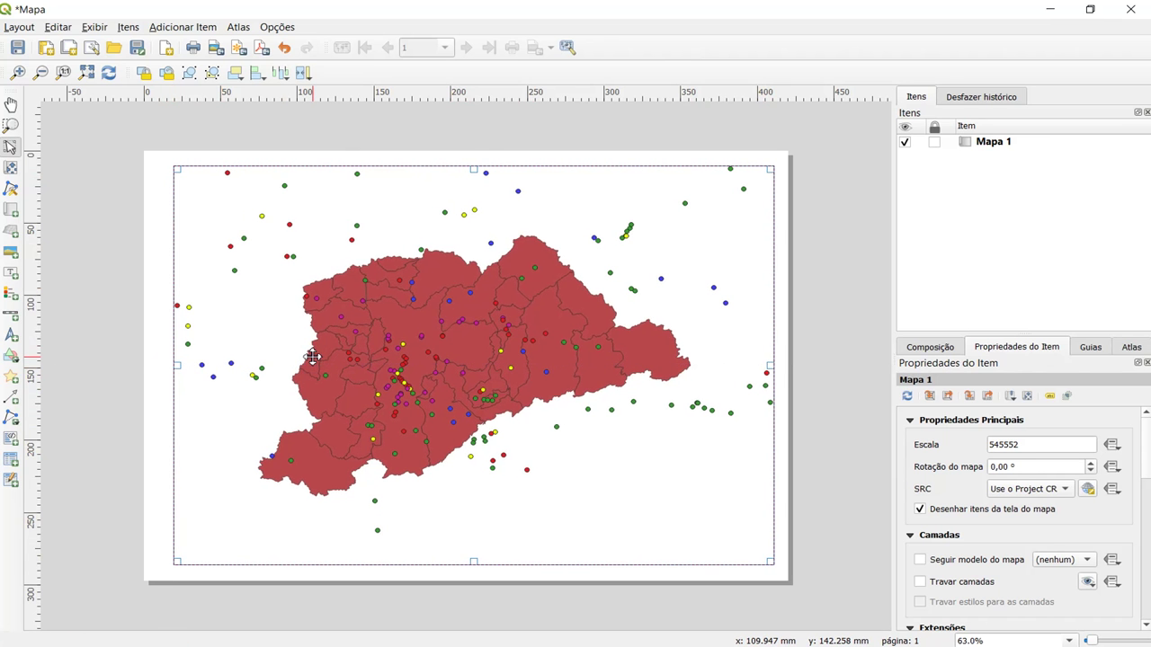
pyautogui.moveTo(474, 561); pyautogui.dragTo(474, 565)
pyautogui.moveTo(469, 433); pyautogui.dragTo(469, 431)
pyautogui.click(91, 423)
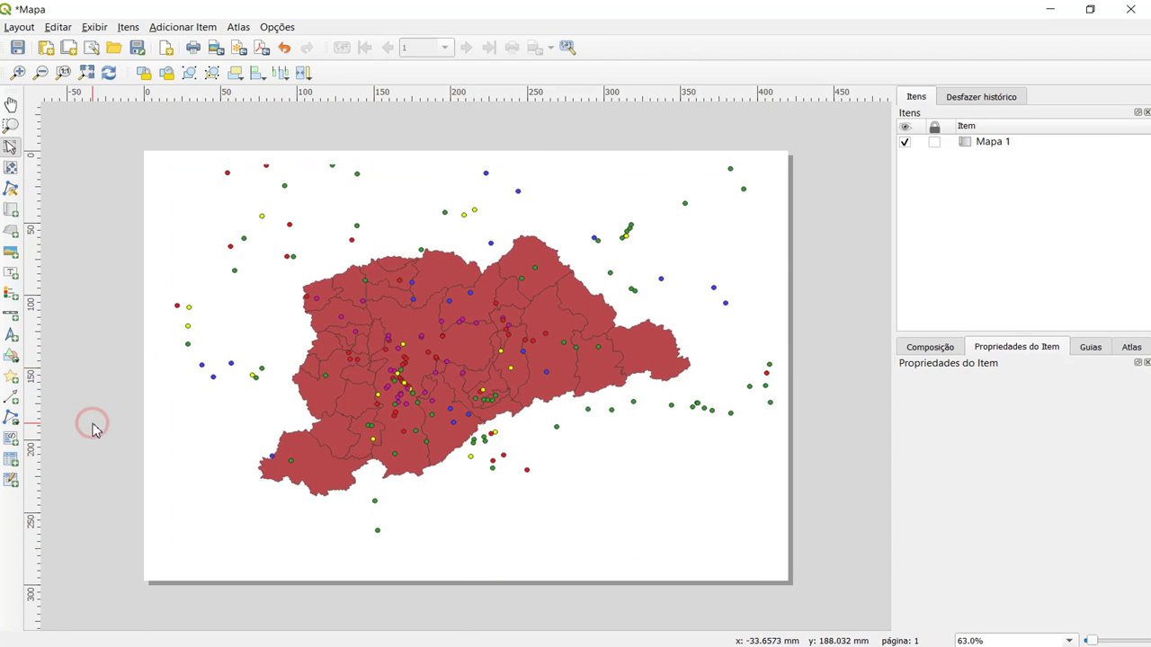
# Step: Enable the frame (Moldura) around the map item
pyautogui.click(315, 396)
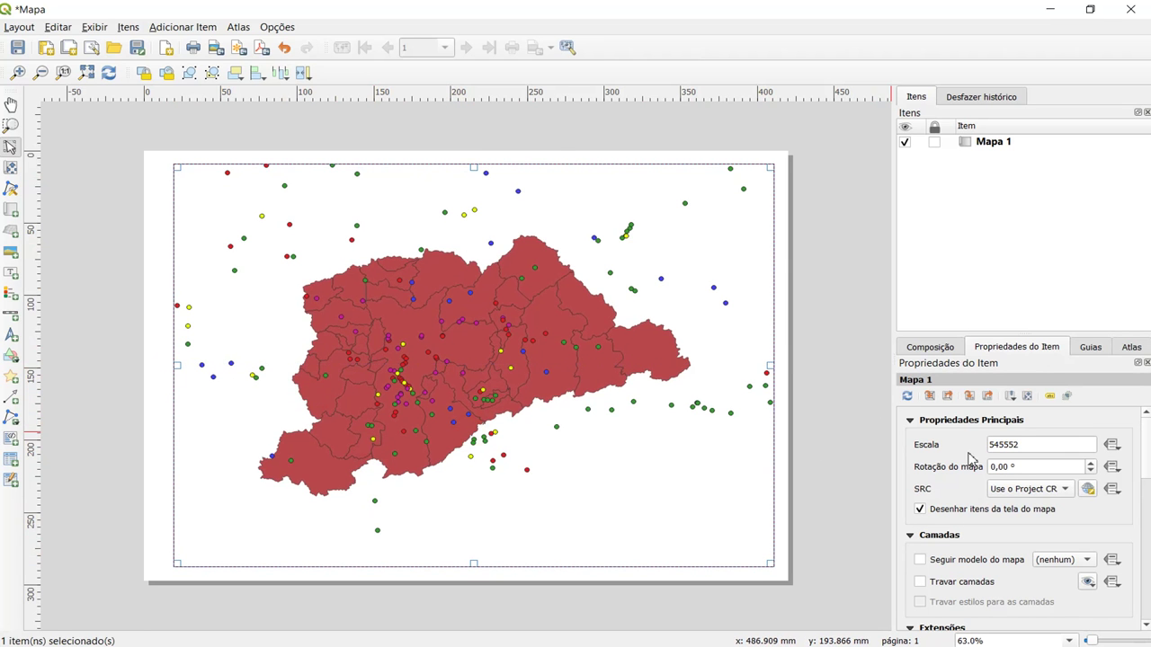
pyautogui.moveTo(1147, 447); pyautogui.dragTo(1139, 537)
pyautogui.click(924, 544)
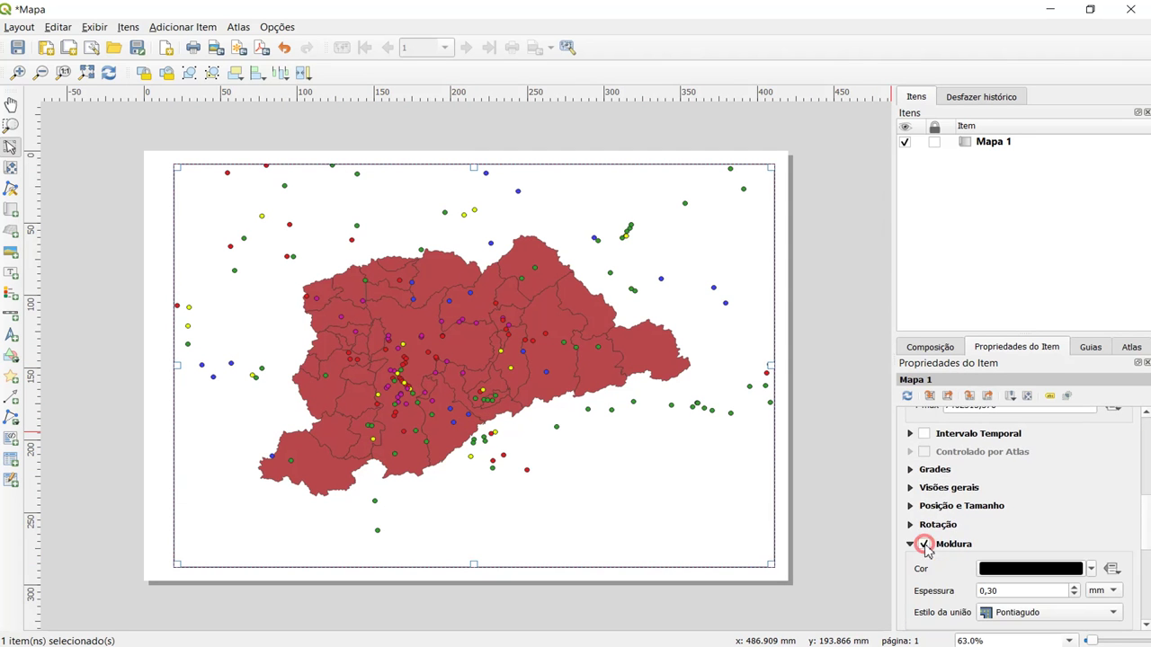
pyautogui.click(833, 516)
pyautogui.click(575, 460)
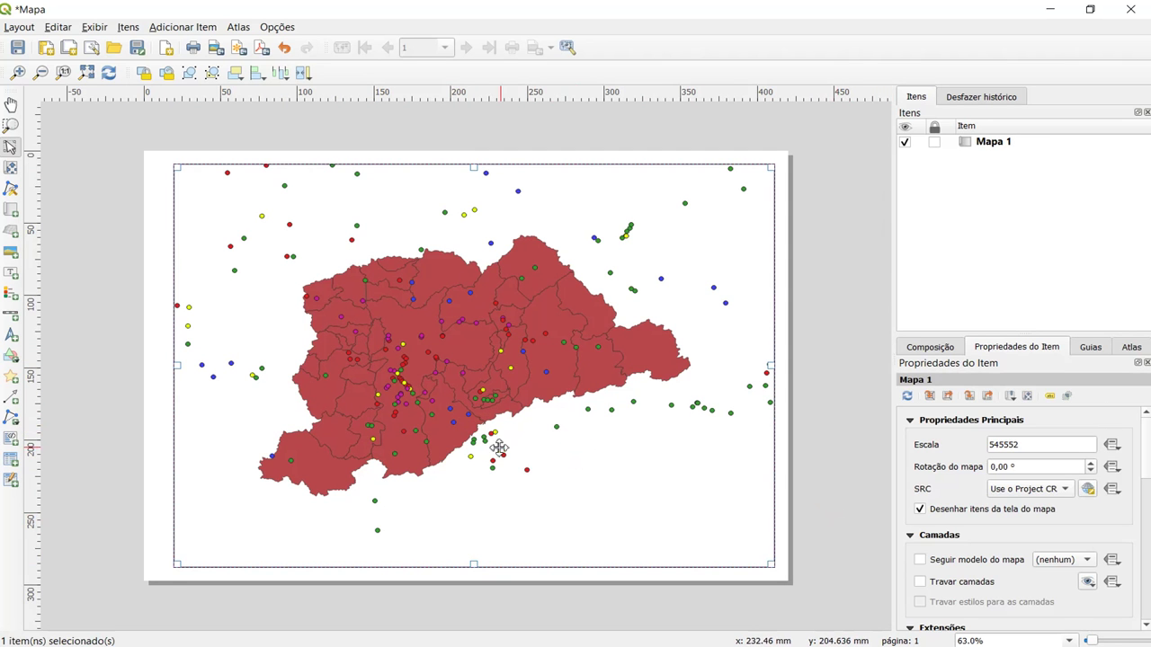
pyautogui.click(142, 491)
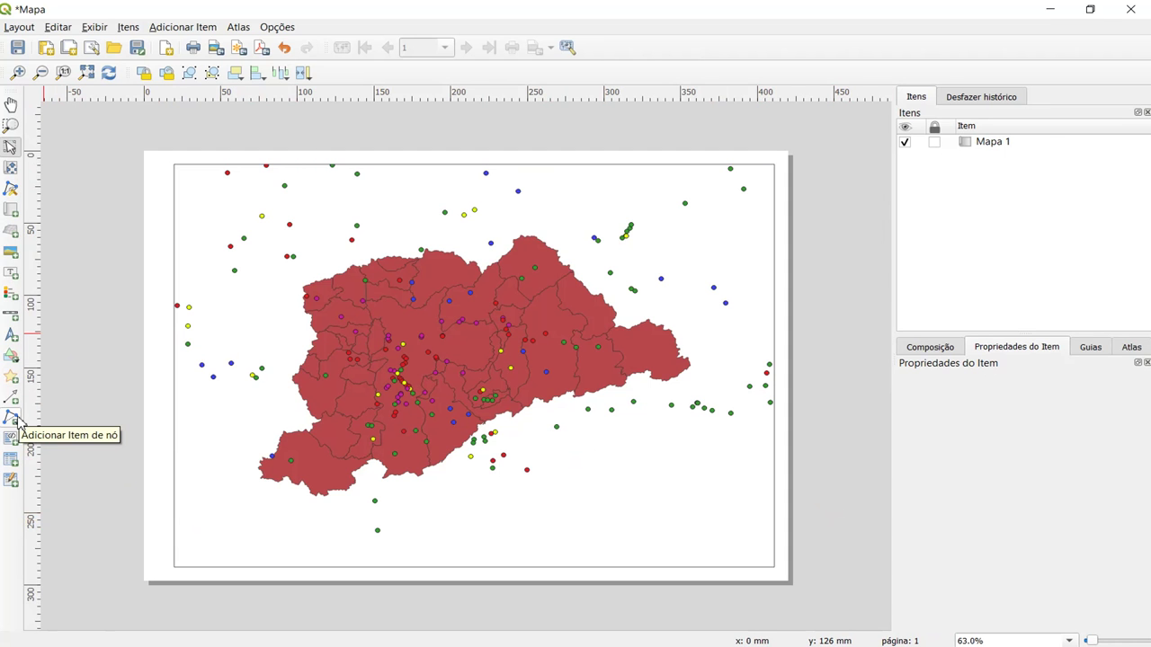
# Step: Draw a rectangle about 392 mm wide and 31 mm high along the lower edge inside the map frame
pyautogui.click(12, 357)
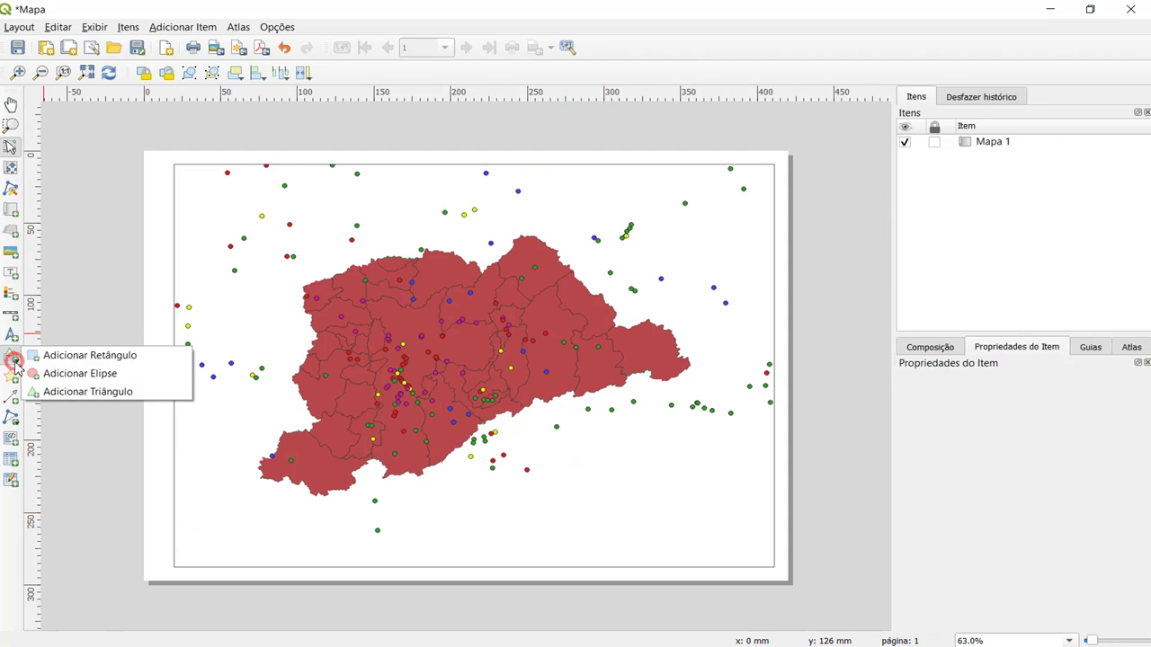
pyautogui.click(103, 372)
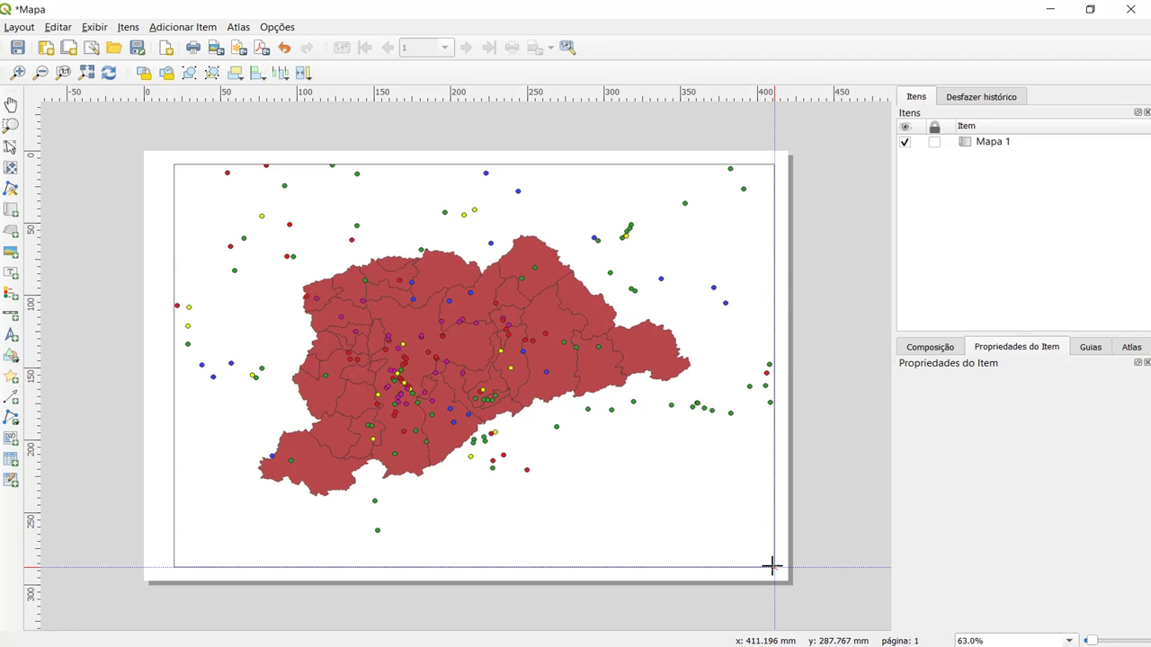
pyautogui.moveTo(772, 566); pyautogui.dragTo(176, 523)
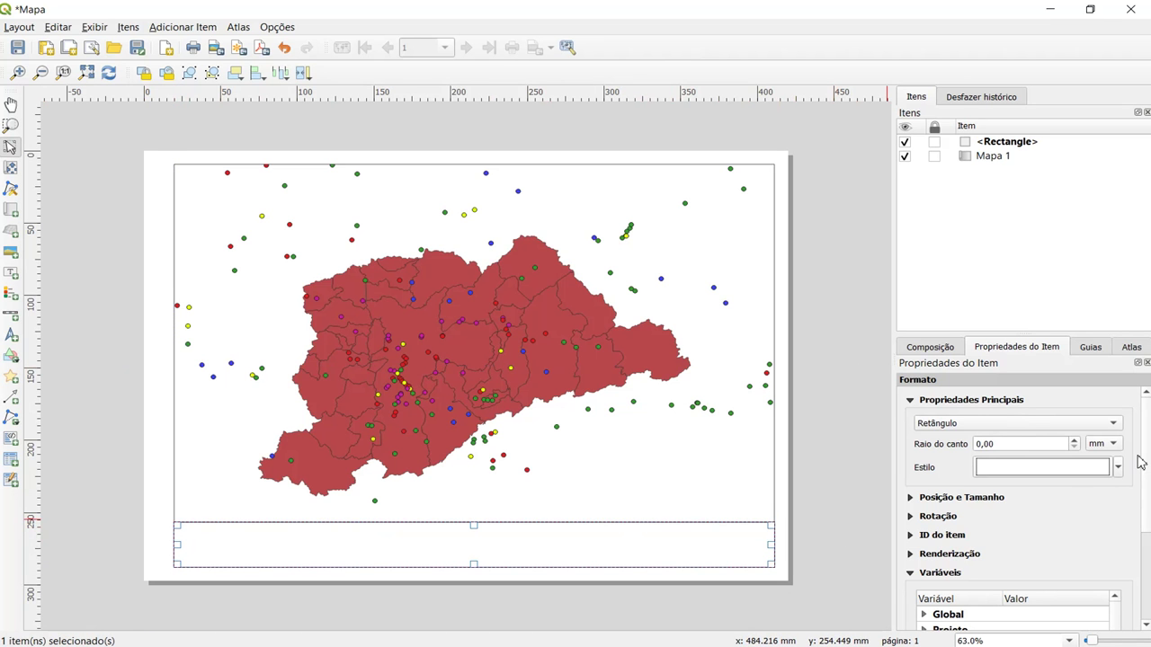
# Step: Switch the rectangle's size units to centimetres and set its height to 4 cm
pyautogui.scroll(-2, 1145, 449)
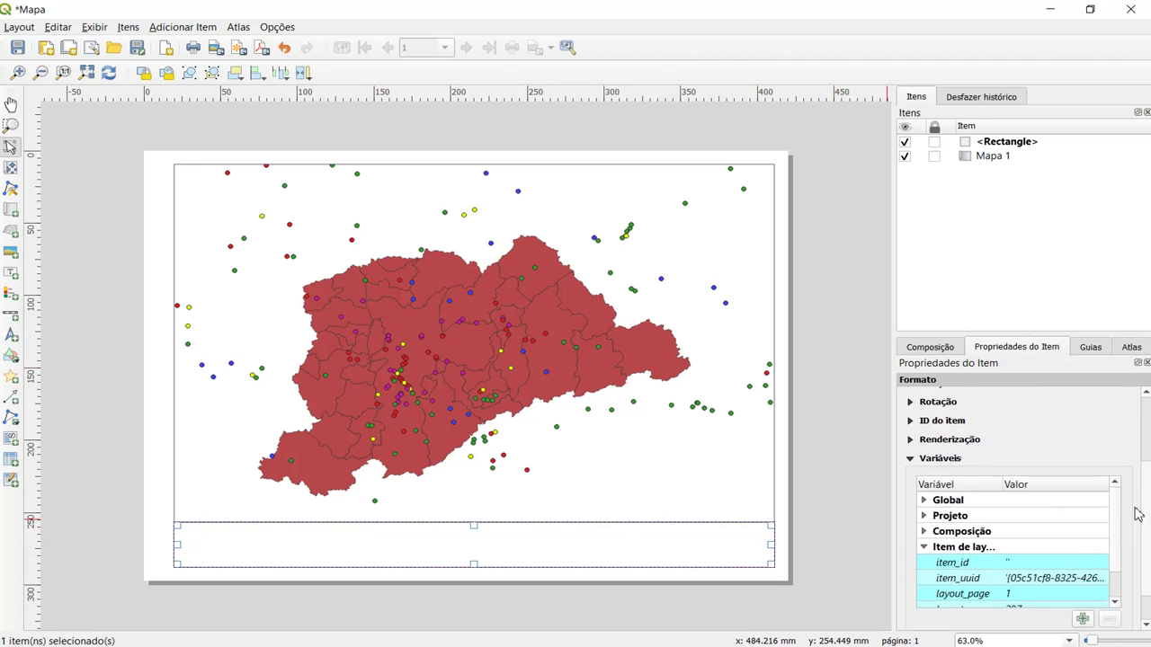
pyautogui.scroll(1, 1135, 490)
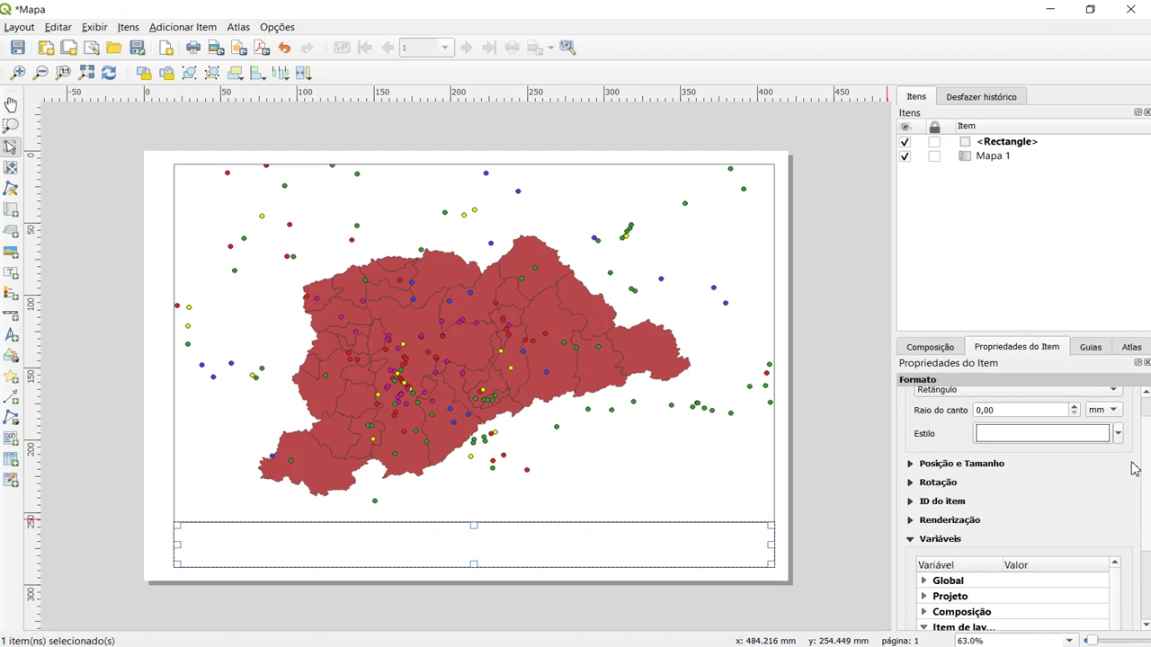
pyautogui.click(910, 466)
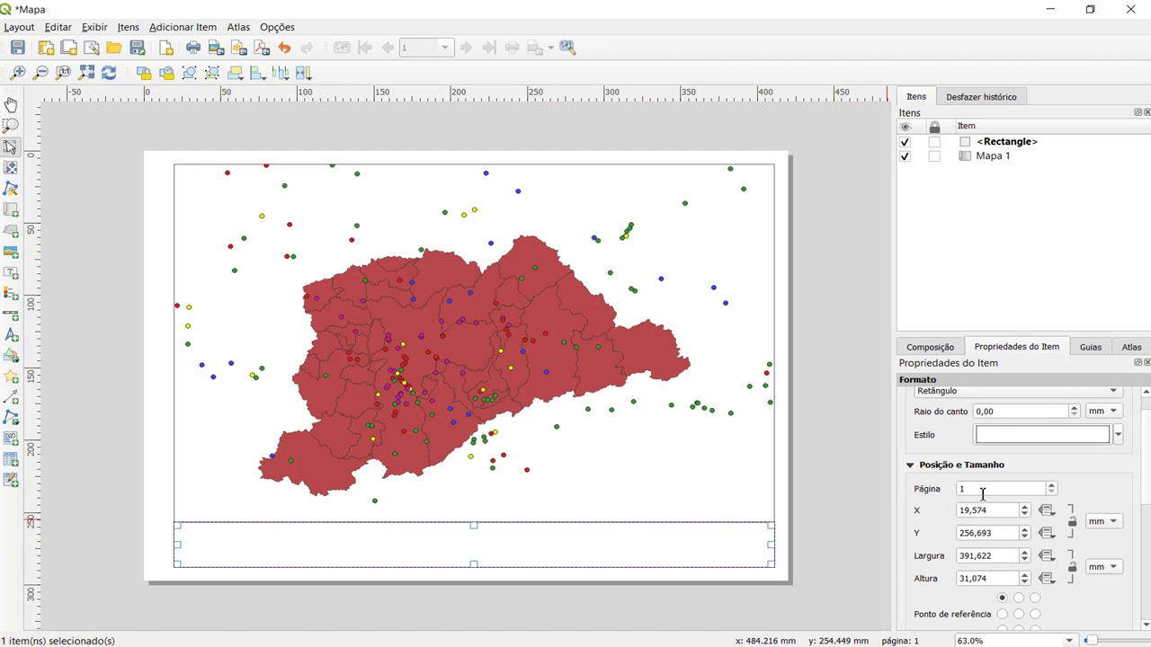
pyautogui.click(1103, 567)
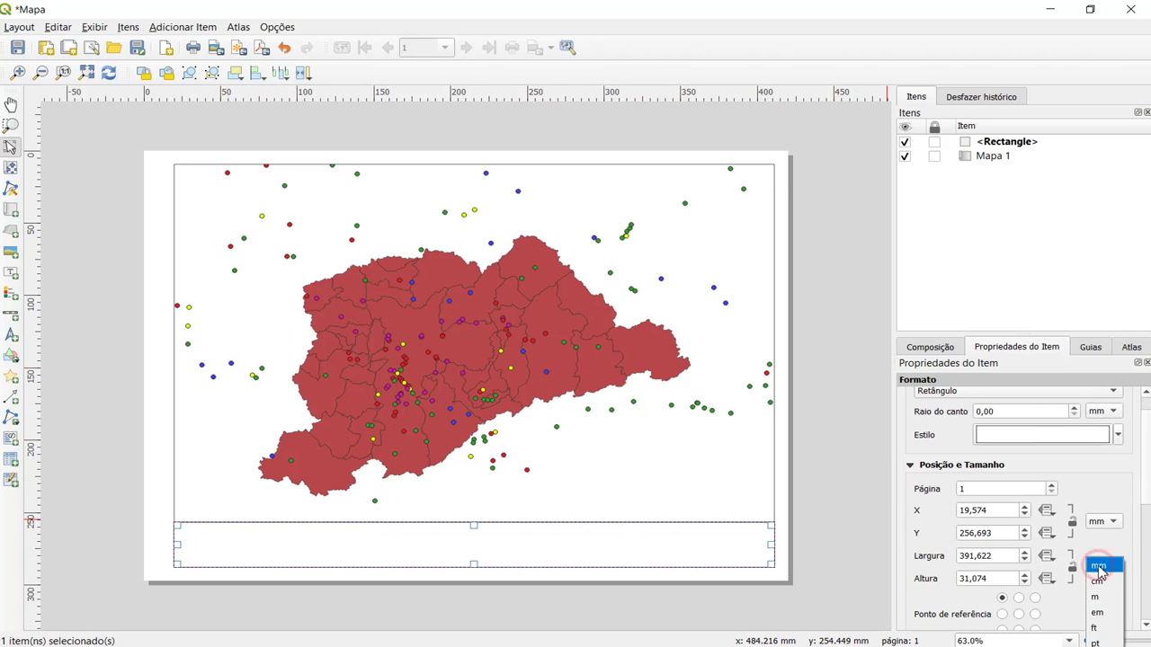
pyautogui.click(1102, 582)
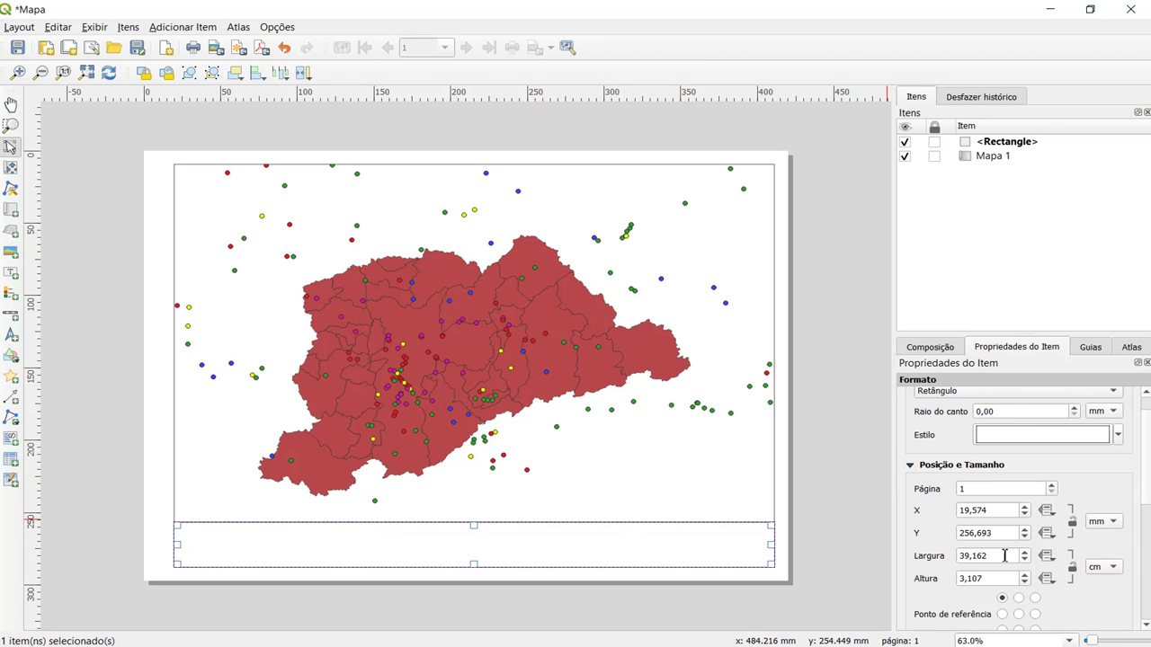
pyautogui.moveTo(1006, 556); pyautogui.dragTo(946, 555)
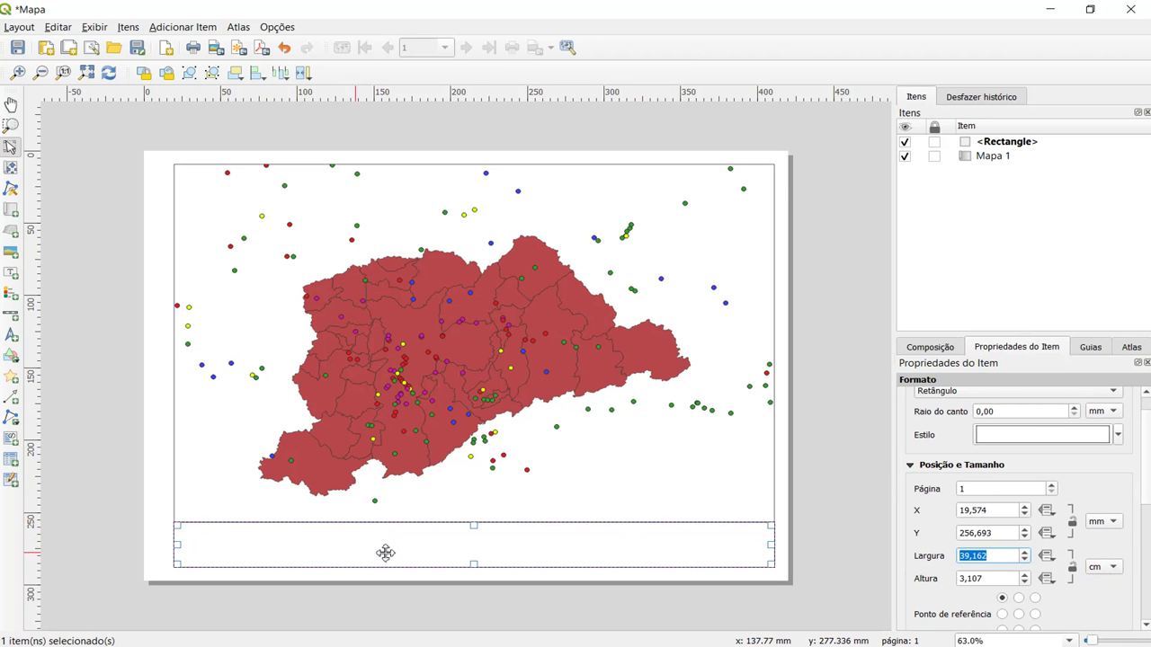
pyautogui.click(986, 580)
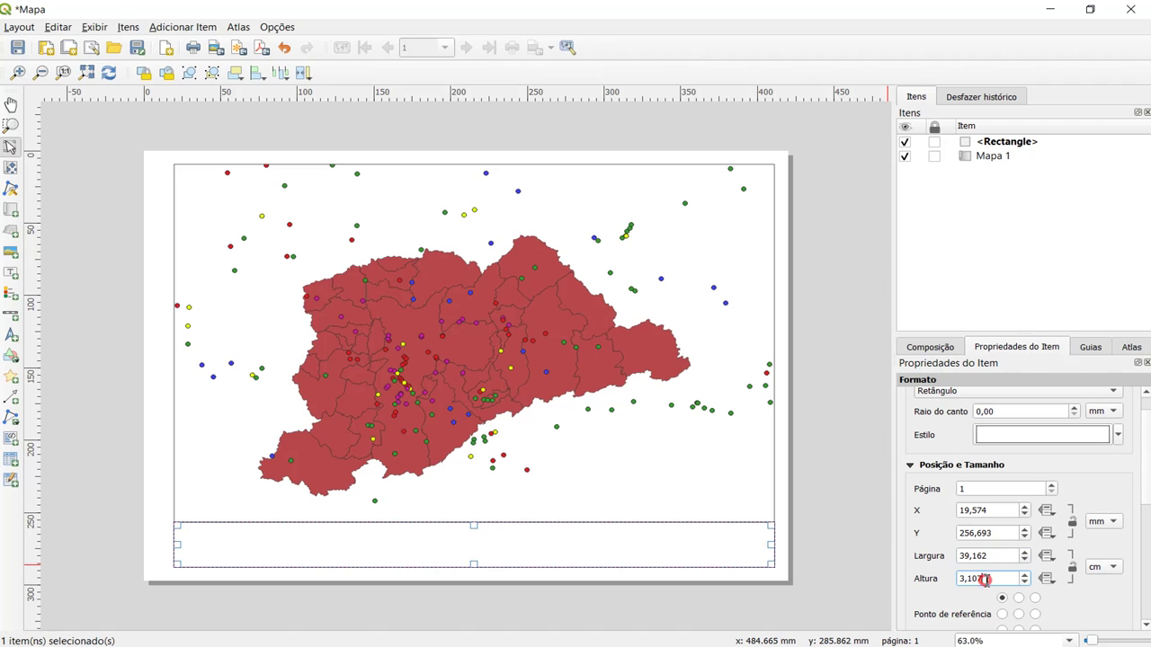
pyautogui.doubleClick(995, 579)
pyautogui.write('4')
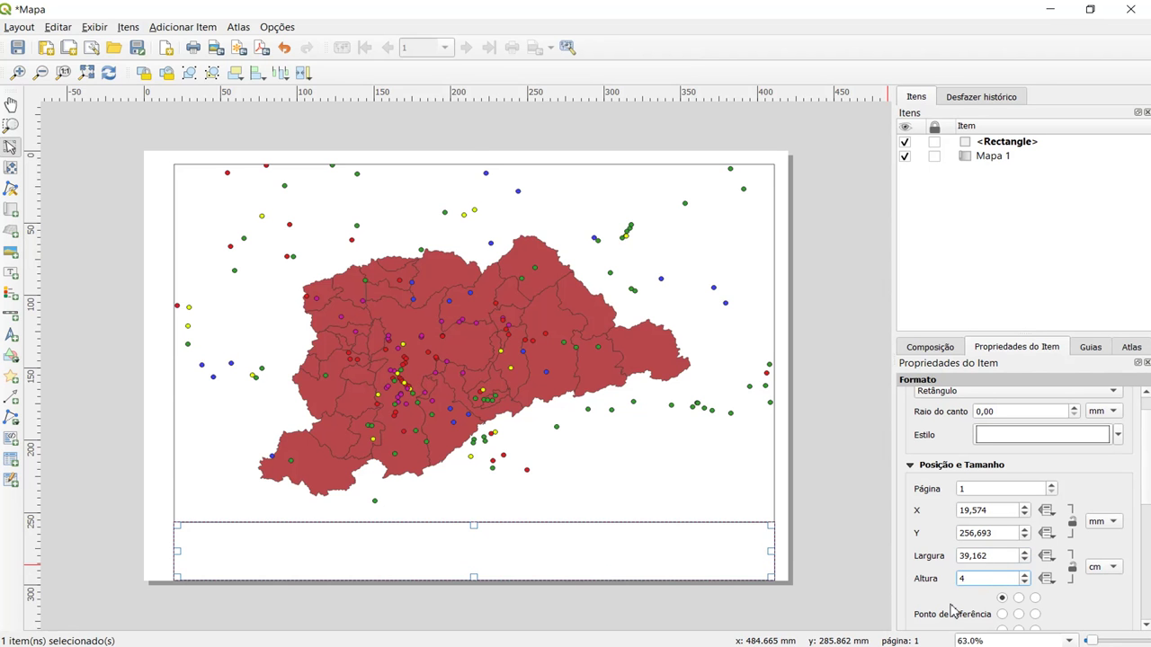
# Step: Raise the map's lower edge to the rectangle's top, making the map about 247 mm high
pyautogui.moveTo(462, 555); pyautogui.dragTo(486, 518)
pyautogui.click(525, 475)
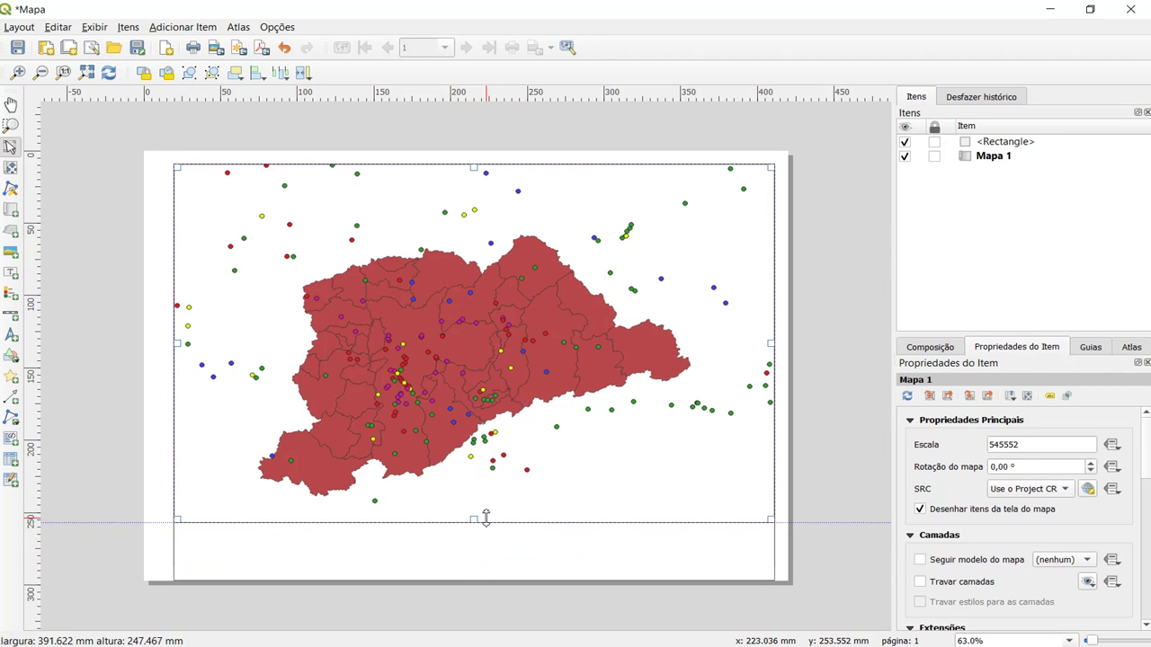
pyautogui.click(482, 618)
# Step: Raise the rectangle's lower edge so that a margin remains between it and the bottom of the page
pyautogui.click(450, 567)
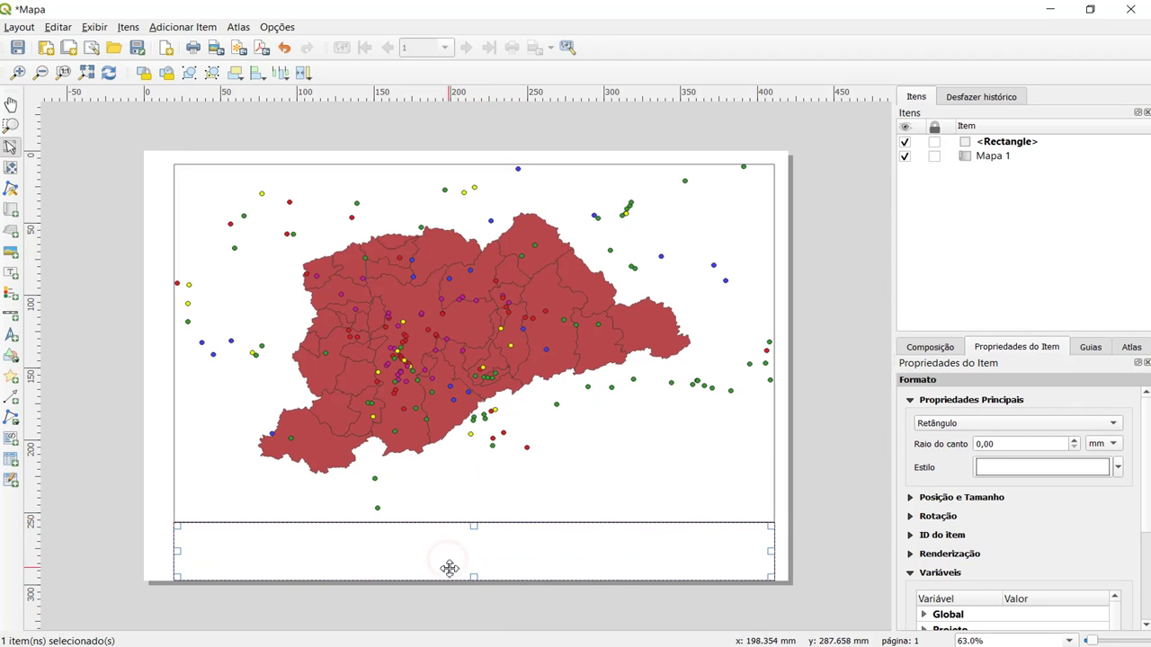
pyautogui.moveTo(474, 580); pyautogui.dragTo(473, 565)
pyautogui.click(462, 599)
pyautogui.click(458, 550)
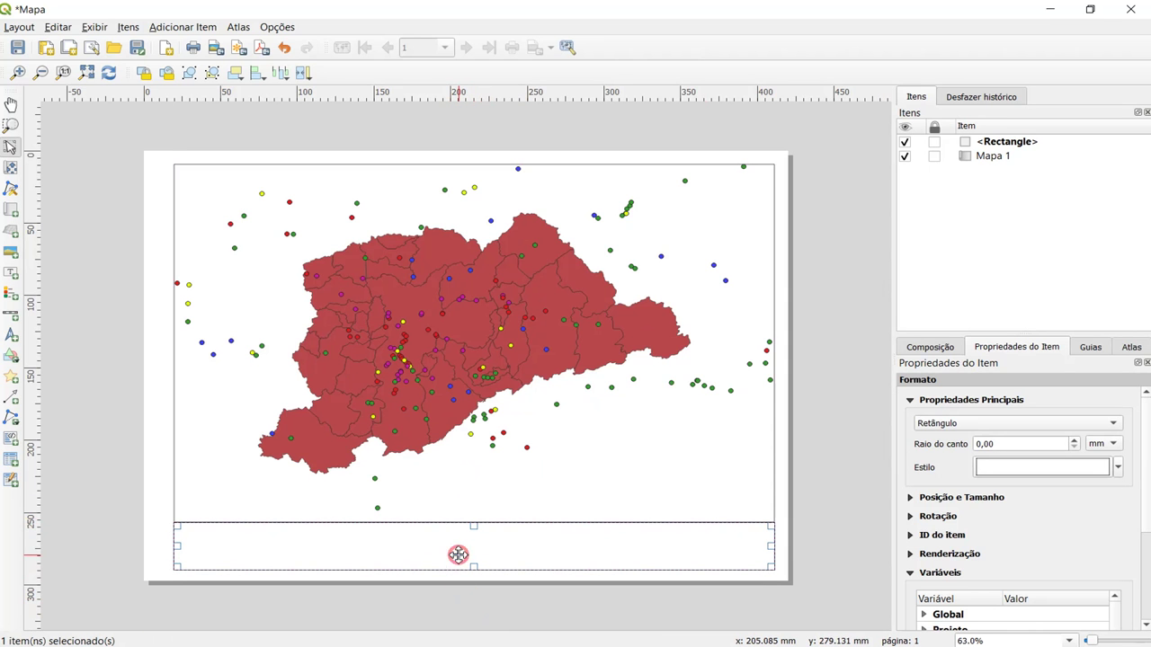
# Step: Switch the size units of the map item to centimetres
pyautogui.click(534, 486)
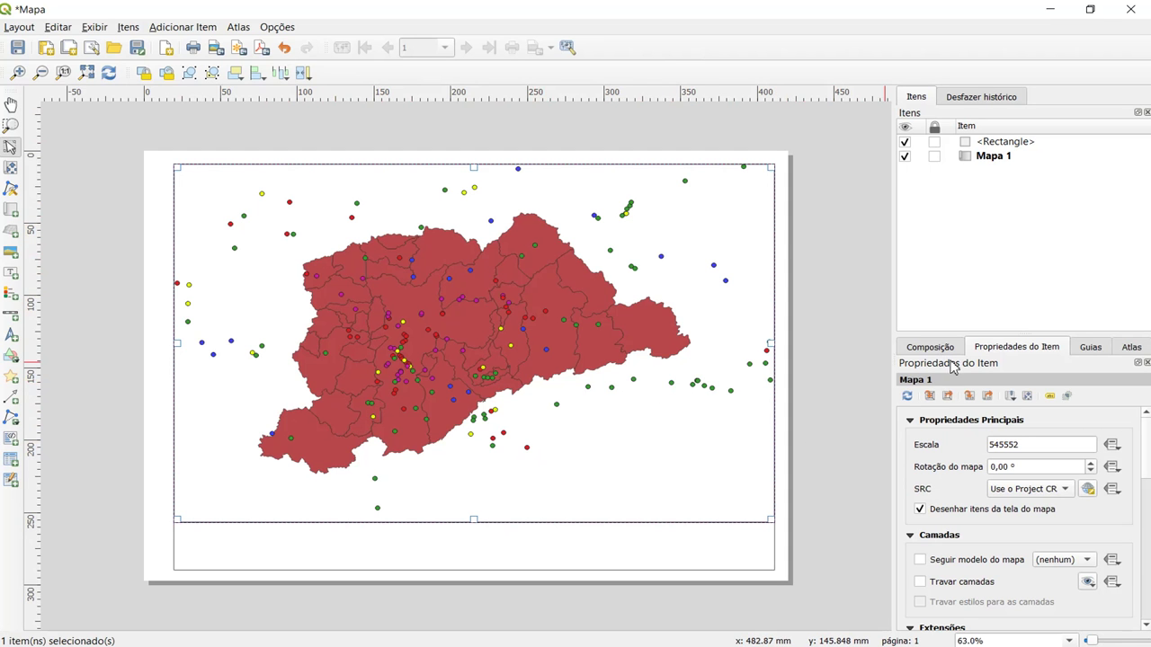
pyautogui.click(880, 365)
pyautogui.click(727, 353)
pyautogui.moveTo(1149, 433); pyautogui.dragTo(1032, 519)
pyautogui.click(910, 526)
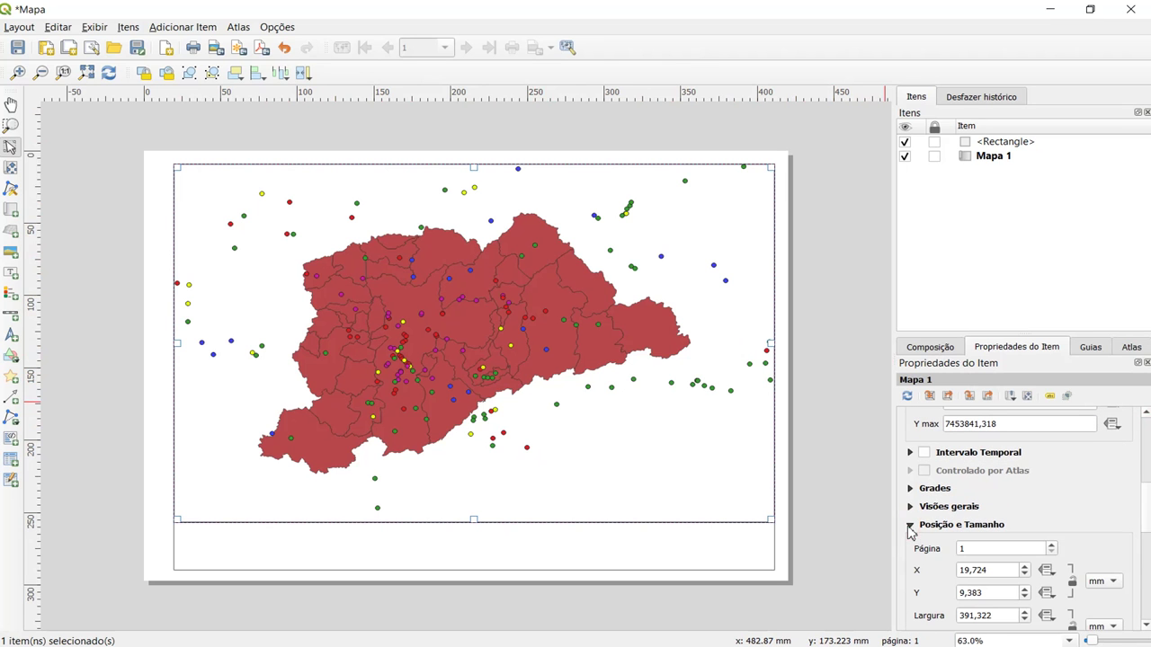
pyautogui.moveTo(1147, 497); pyautogui.dragTo(1145, 522)
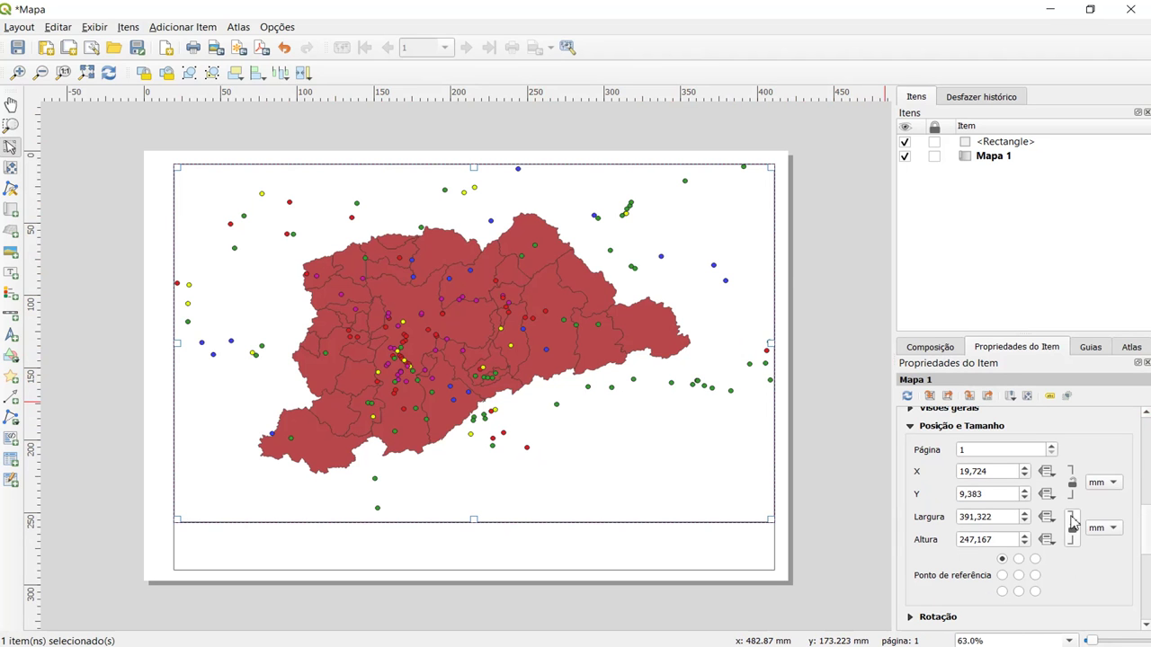
pyautogui.click(1105, 529)
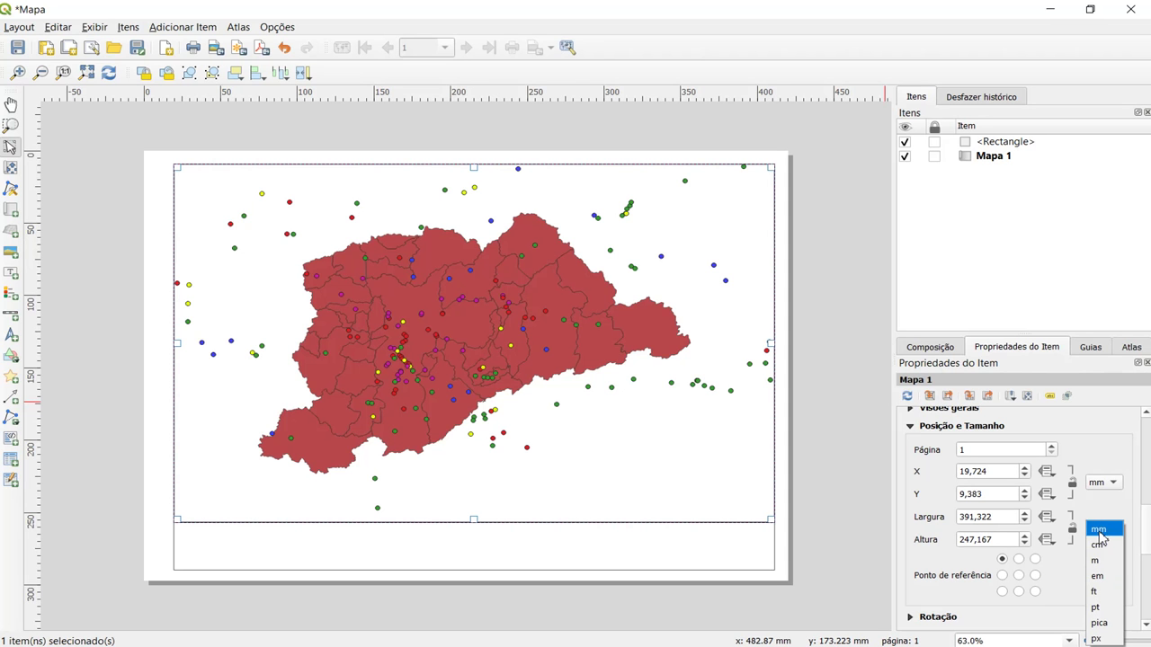
pyautogui.click(1098, 545)
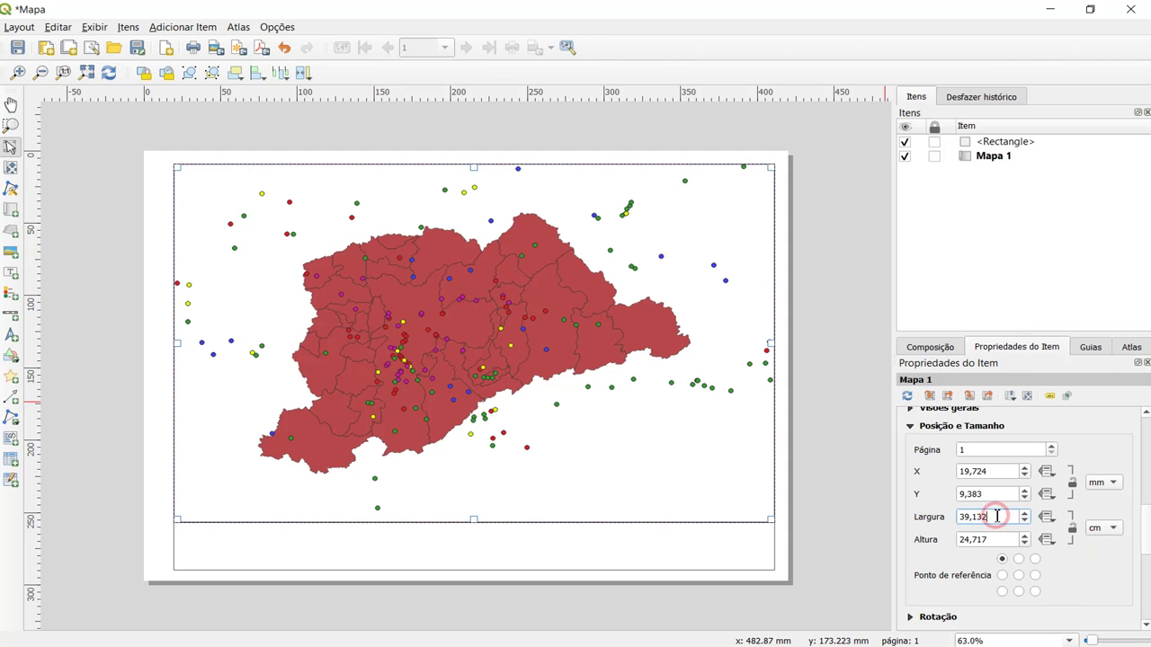
# Step: Set the map item's width to 39 cm and its height to 24 cm
pyautogui.doubleClick(986, 516)
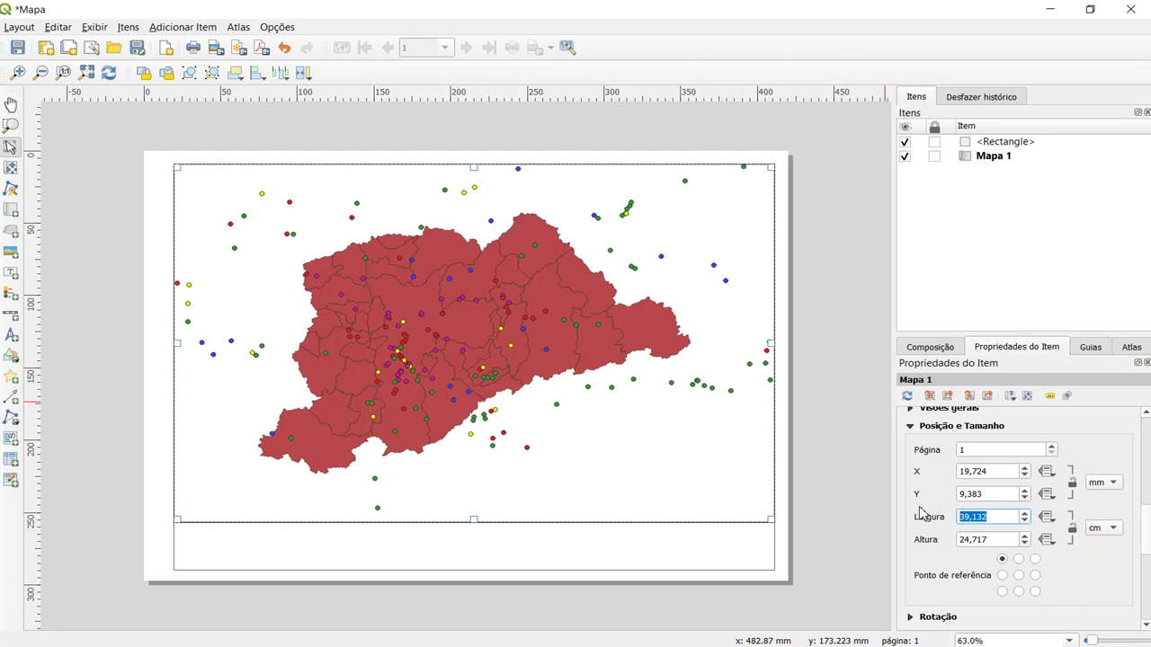
pyautogui.write('39')
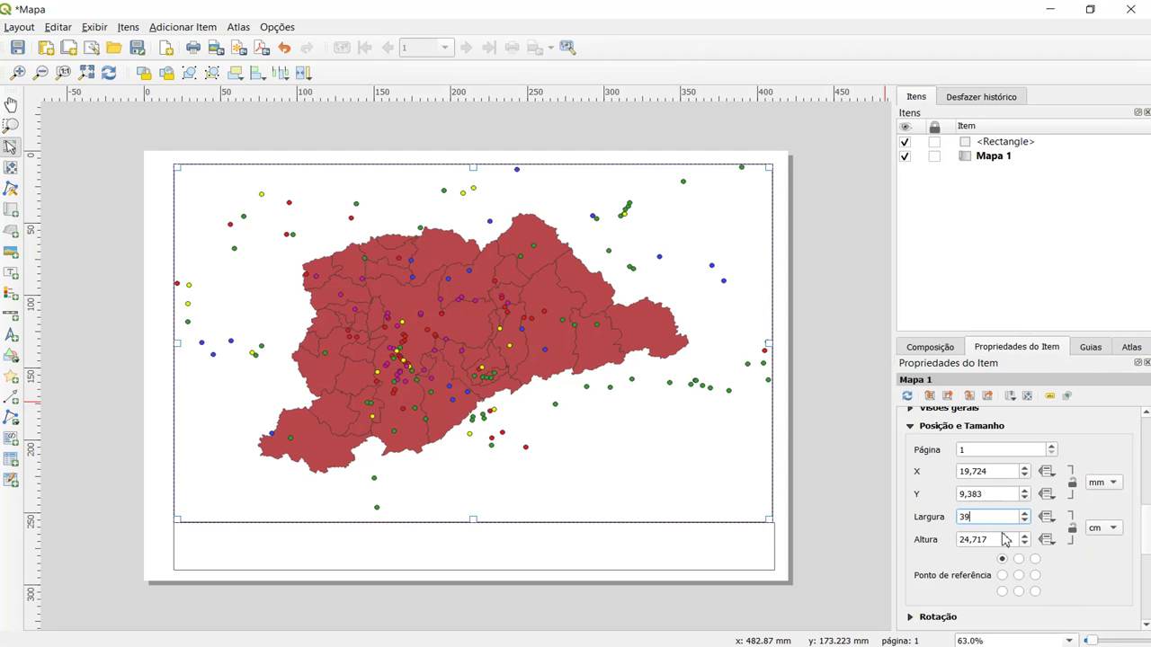
pyautogui.doubleClick(1000, 539)
pyautogui.write('24')
pyautogui.press('Return')
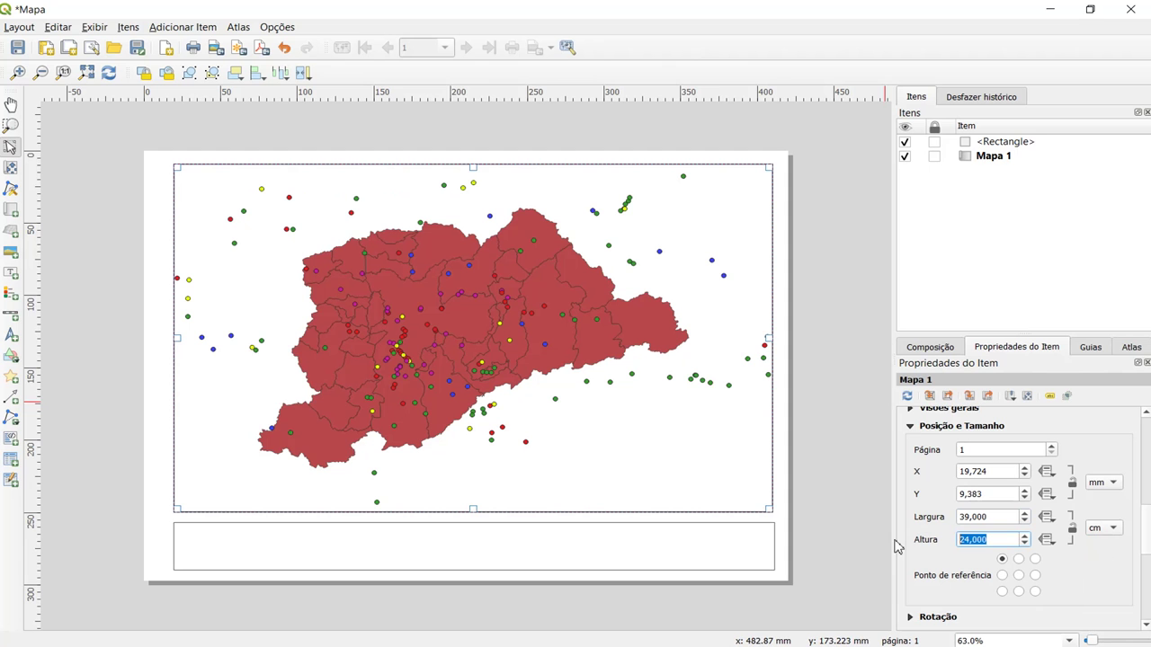
# Step: Extend the rectangle's upper edge to meet the map's lower edge and align its right edge with the map
pyautogui.click(379, 547)
pyautogui.moveTo(479, 525); pyautogui.dragTo(479, 517)
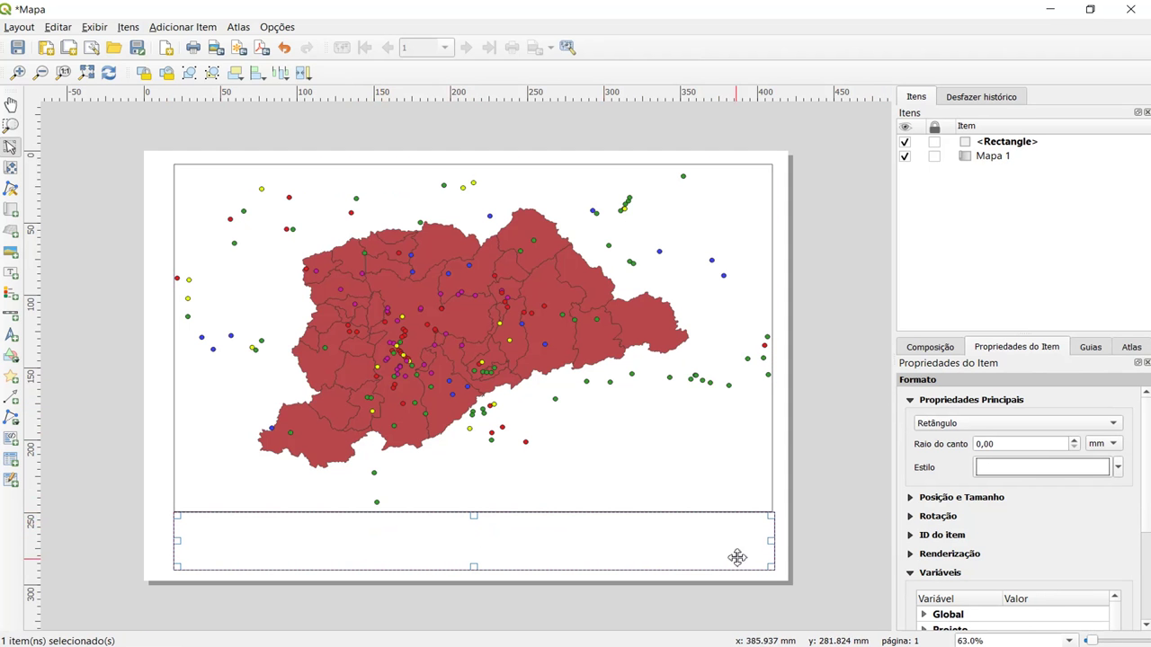
pyautogui.moveTo(771, 542); pyautogui.dragTo(768, 541)
pyautogui.click(808, 533)
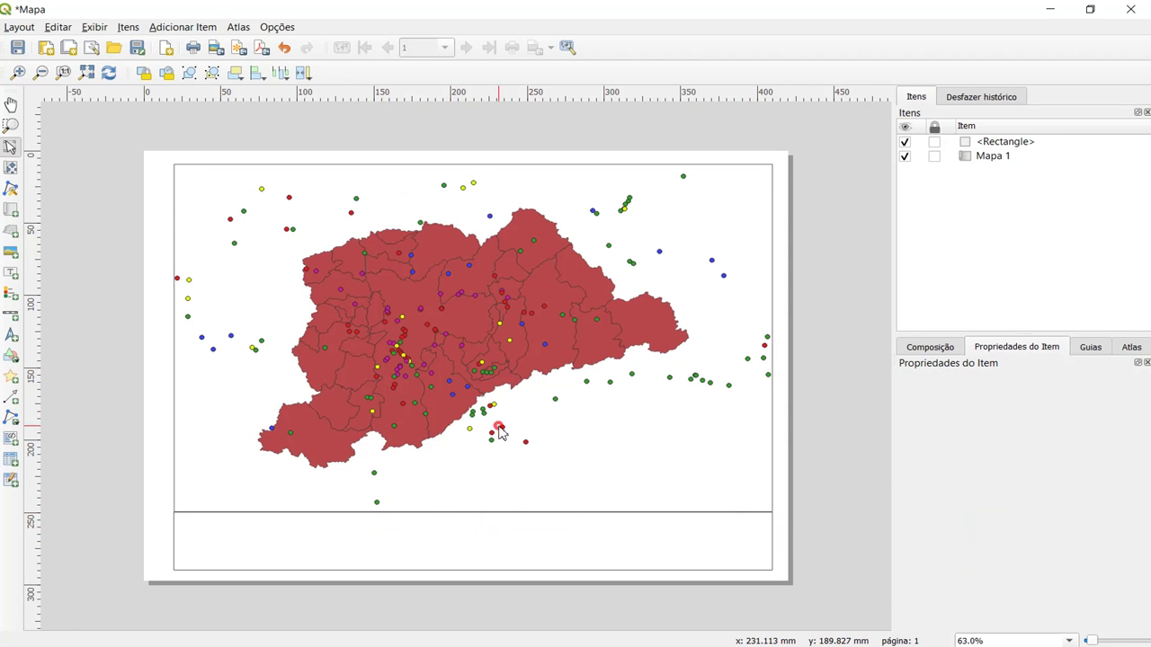
# Step: Show the position and size settings (Posição e Tamanho) of the map item
pyautogui.click(497, 428)
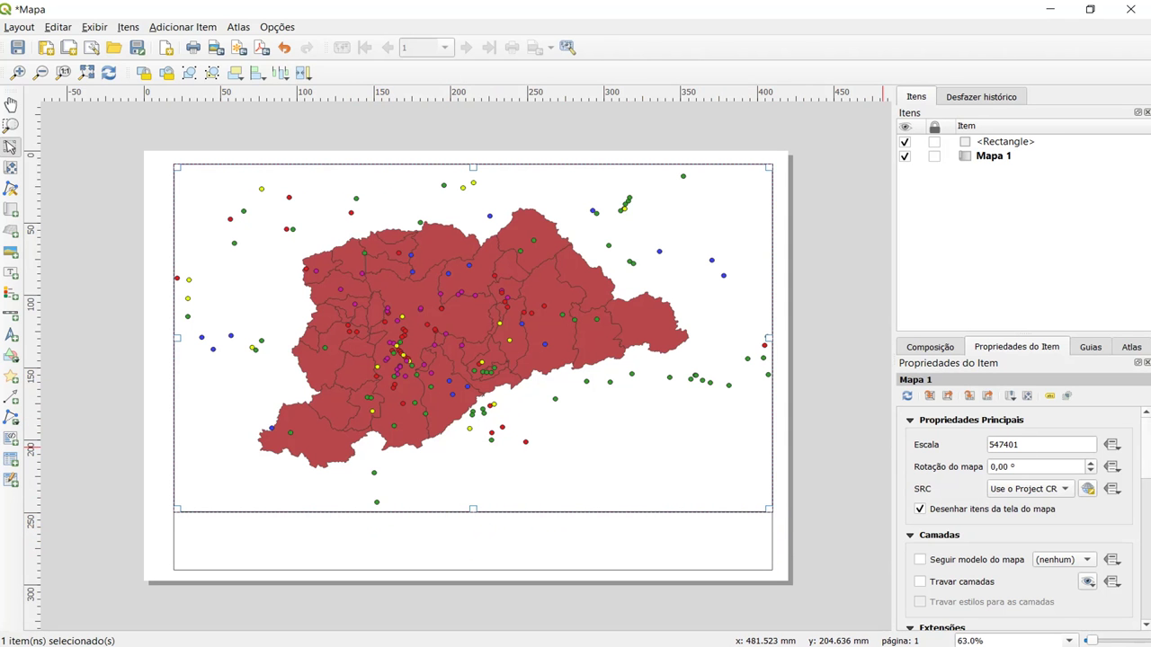
pyautogui.moveTo(1142, 452); pyautogui.dragTo(1139, 589)
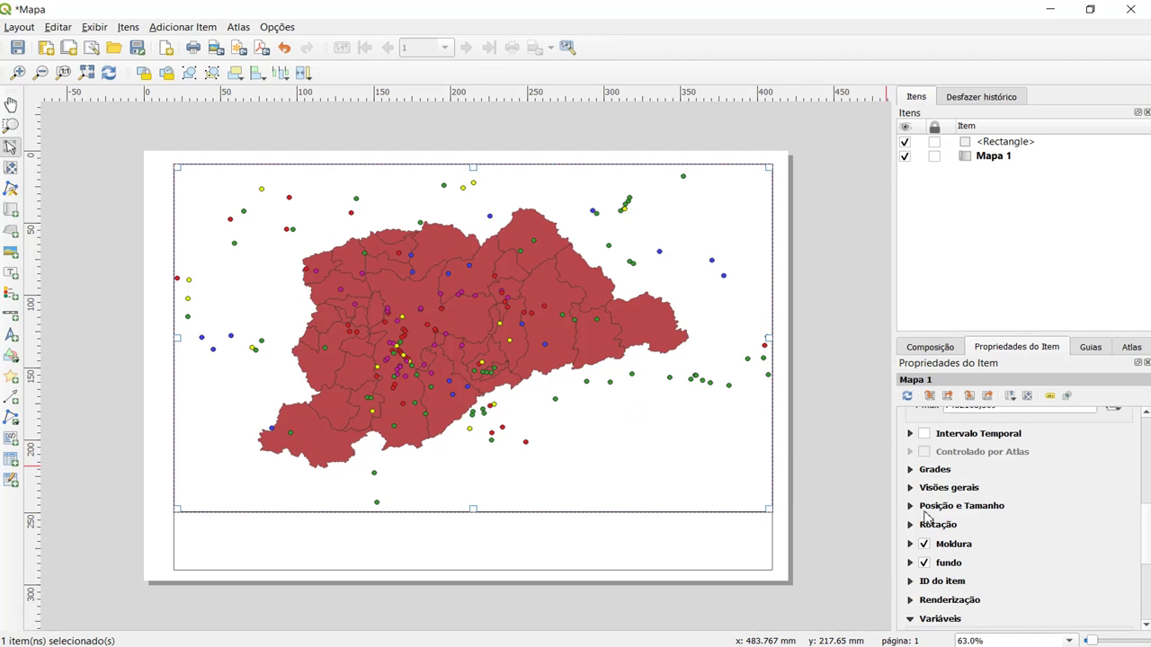
pyautogui.click(911, 506)
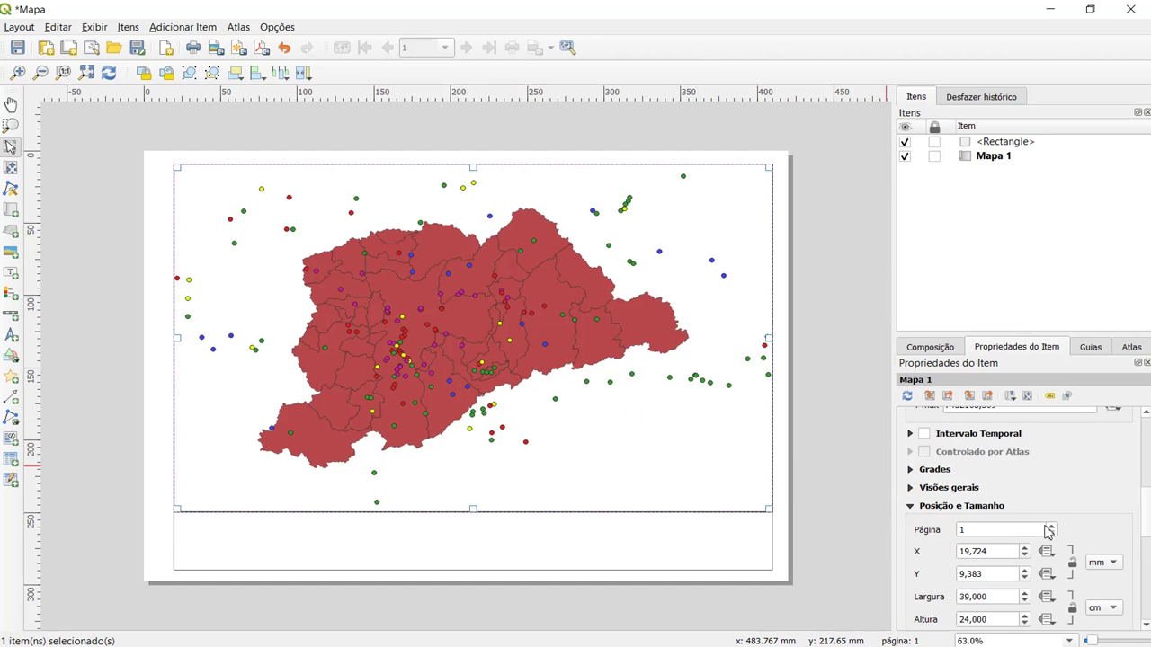
pyautogui.click(22, 646)
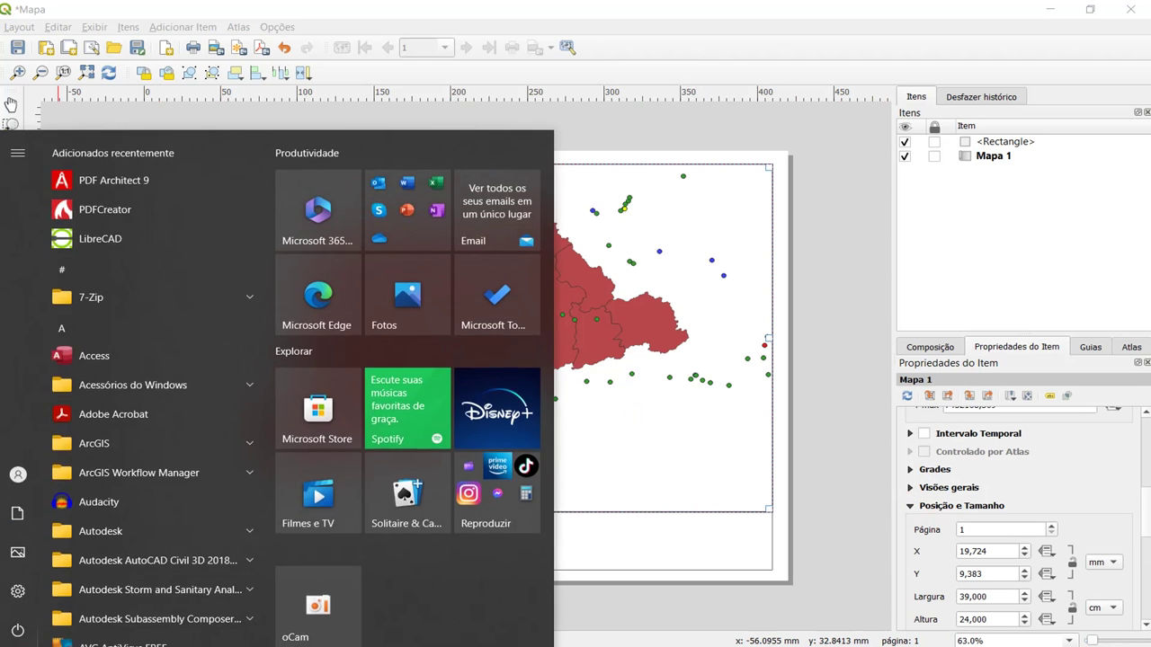
pyautogui.write('calc')
pyautogui.click(174, 231)
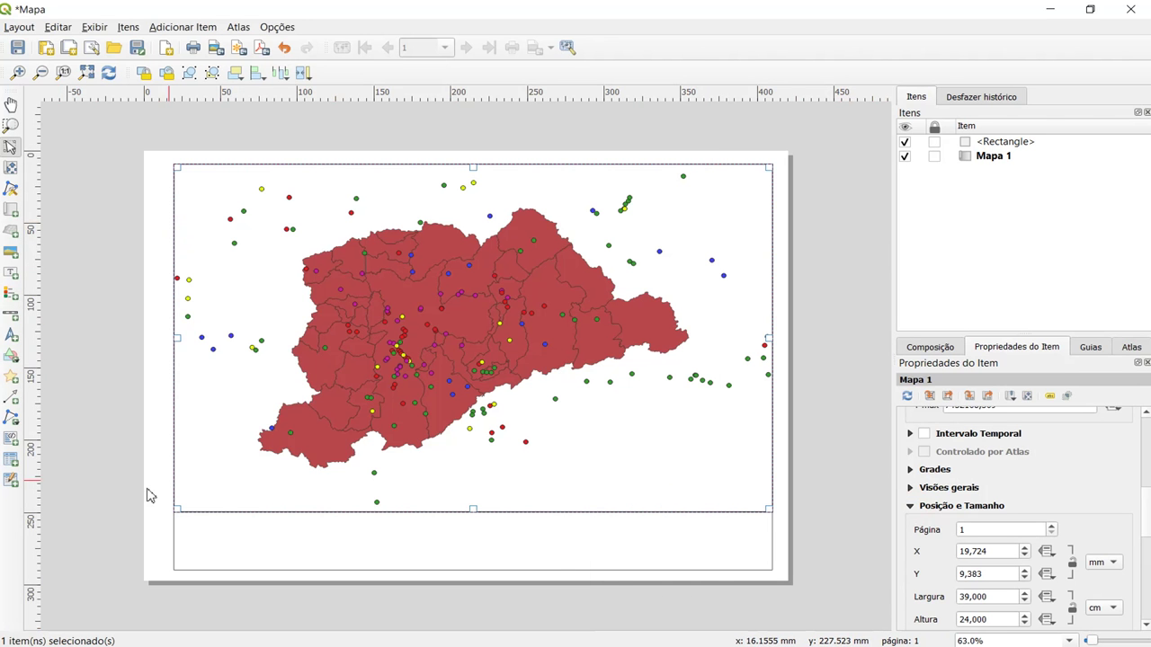
# Step: Record "largura = 39 cm = 0,39 m" and "altura = 24 cm = 0,24 m" in a new Bloco de Notas note, and minimize it
pyautogui.press('super')
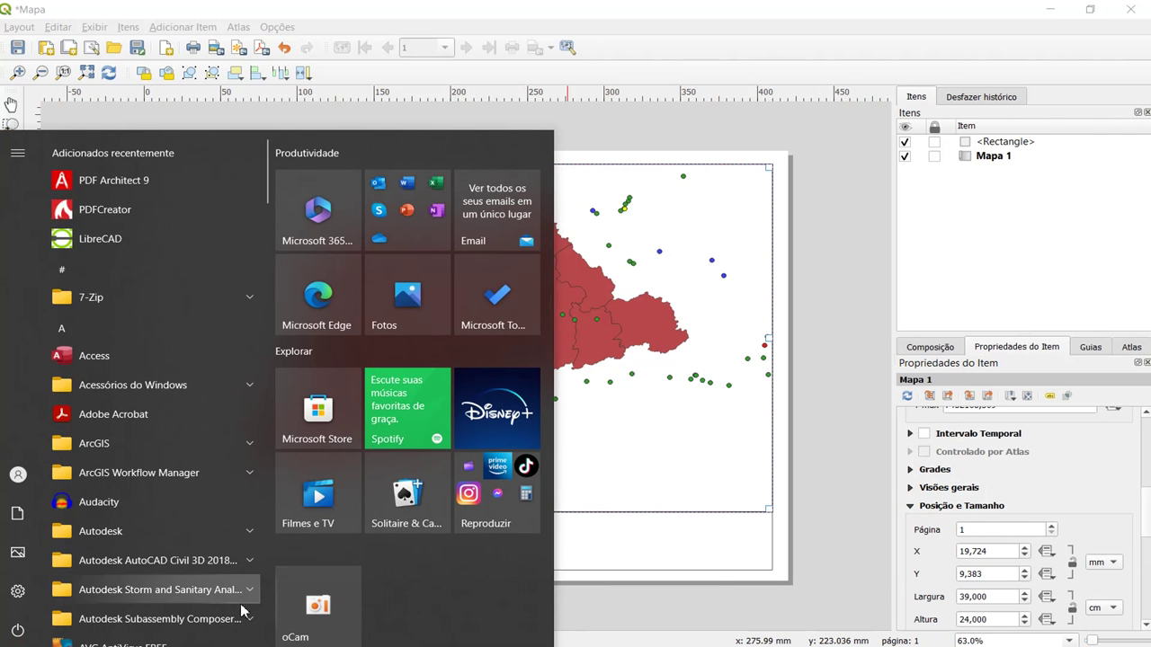
pyautogui.write('text')
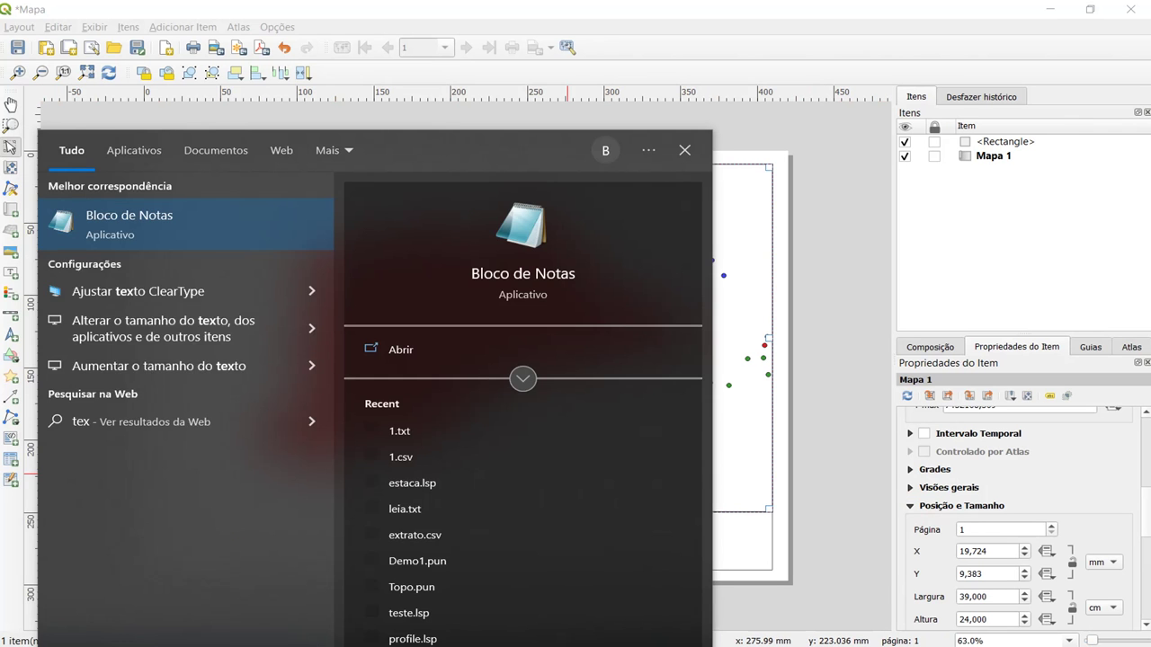
pyautogui.click(133, 230)
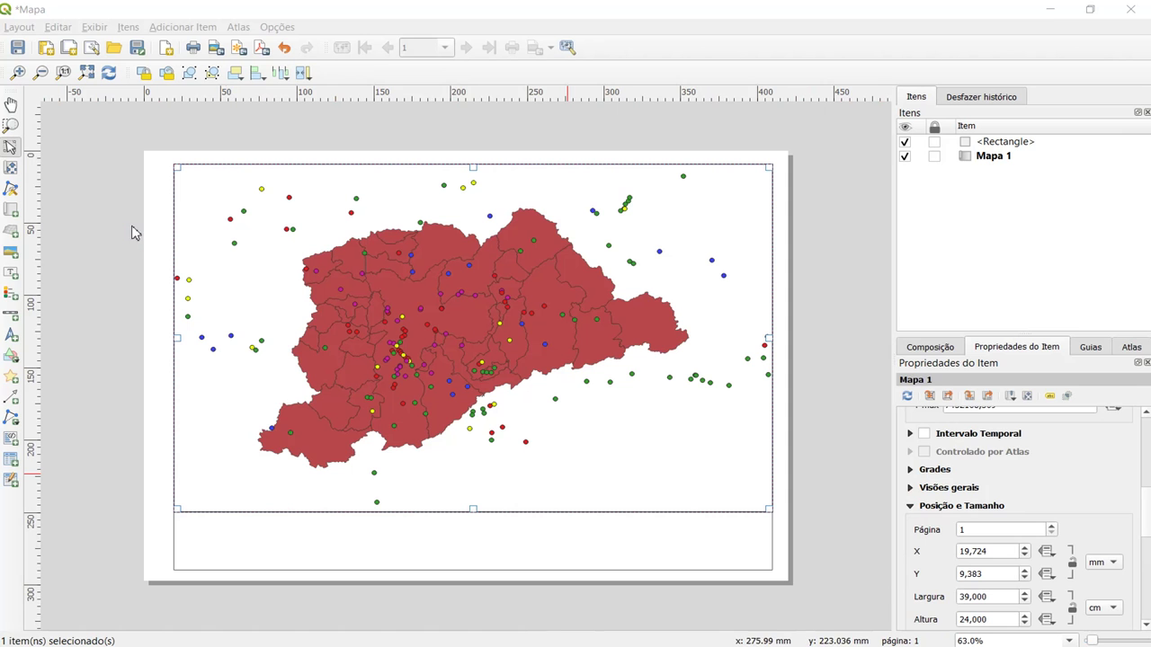
pyautogui.moveTo(758, 192); pyautogui.dragTo(706, 396)
pyautogui.write('largura = 39 cm = 0,39 m')
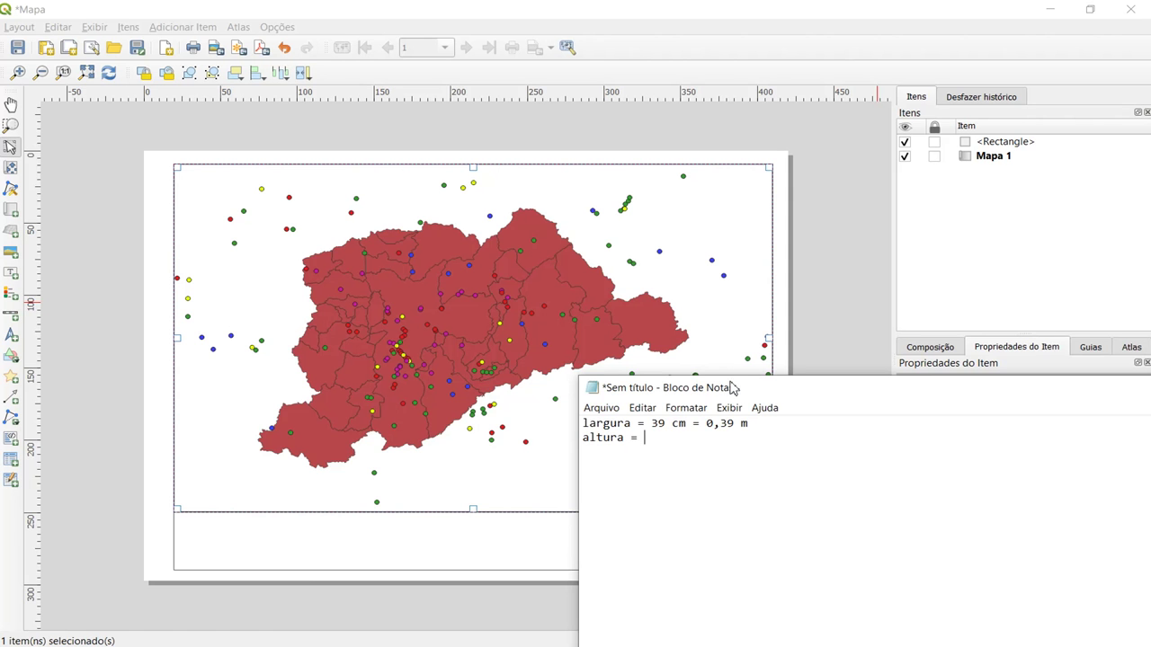
pyautogui.moveTo(734, 387); pyautogui.dragTo(412, 322)
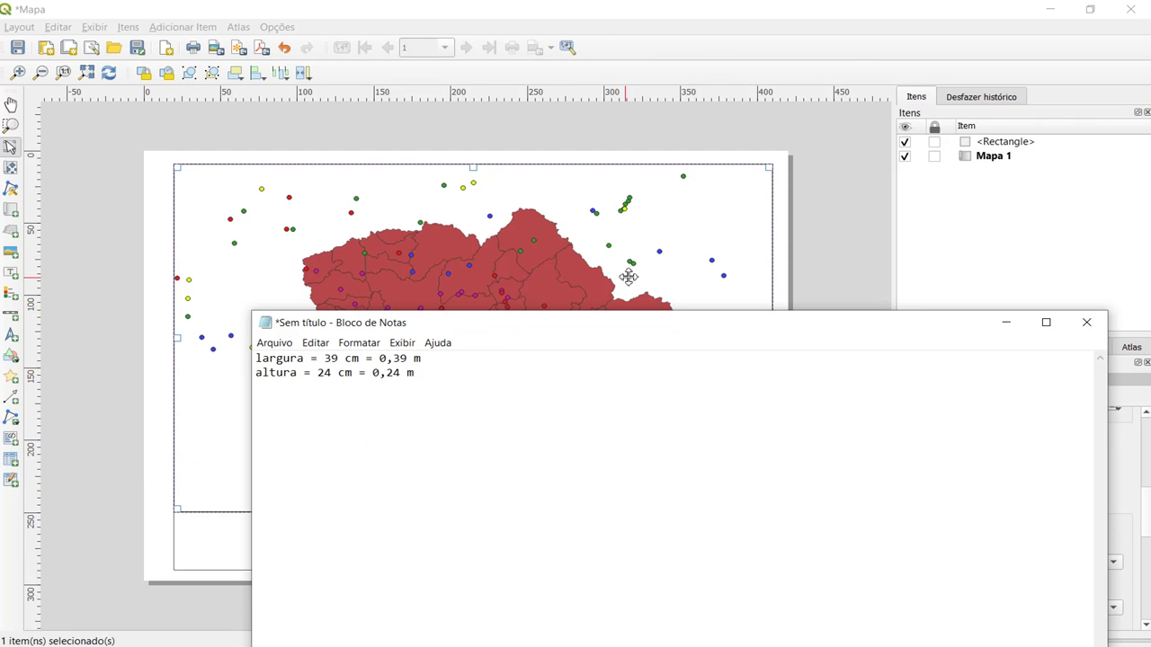
pyautogui.click(1006, 323)
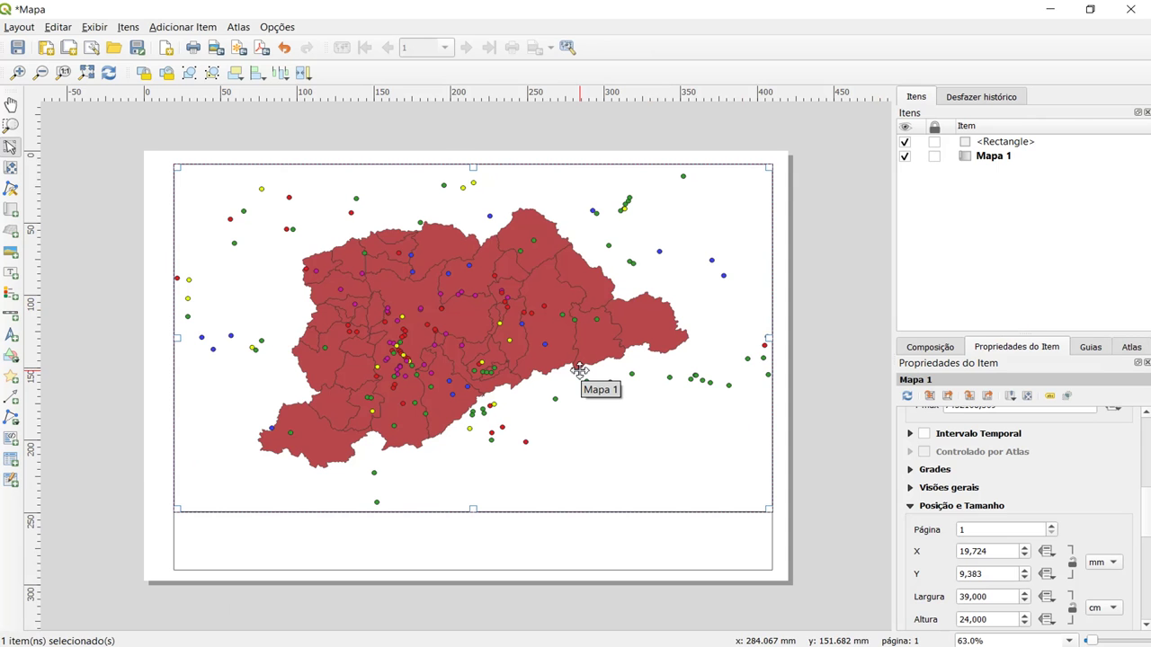
# Step: Select the map item and zoom and pan its content within the frame to a close-up inside the RMSP area
pyautogui.click(442, 141)
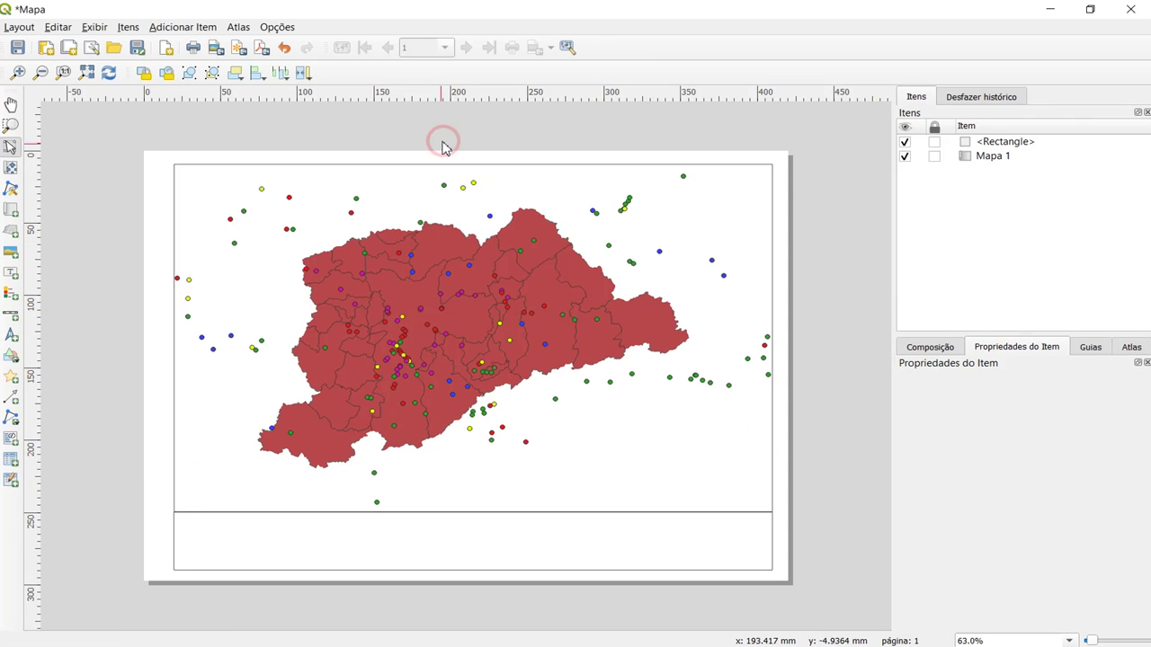
pyautogui.click(405, 312)
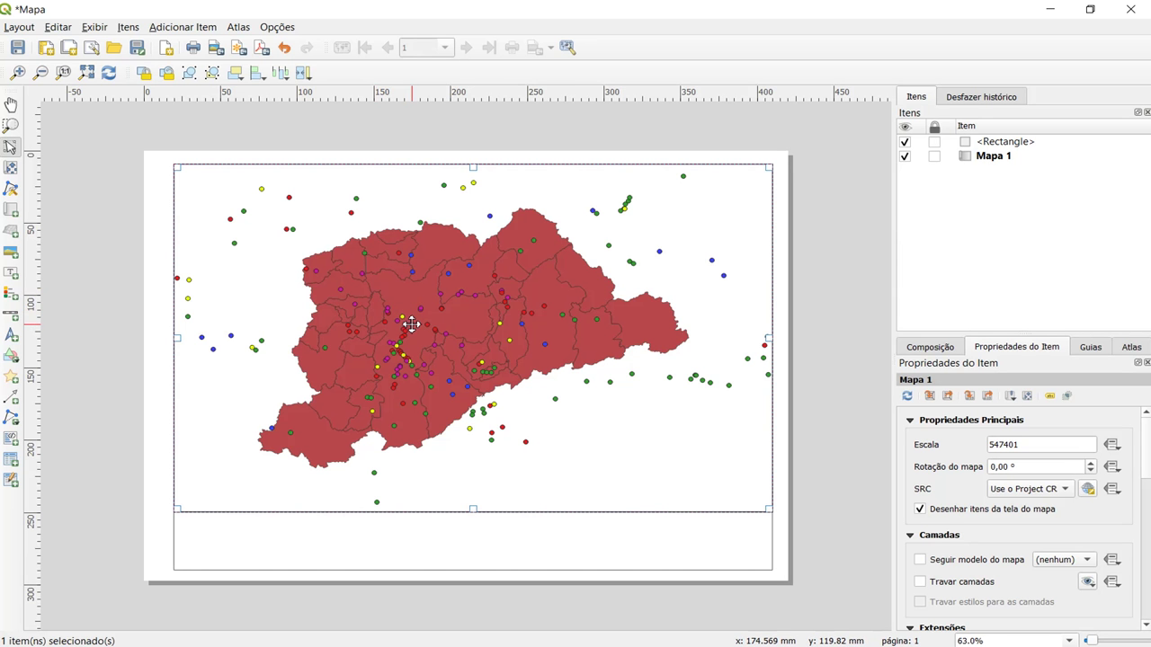
pyautogui.scroll(1, 411, 324)
pyautogui.scroll(-1, 410, 324)
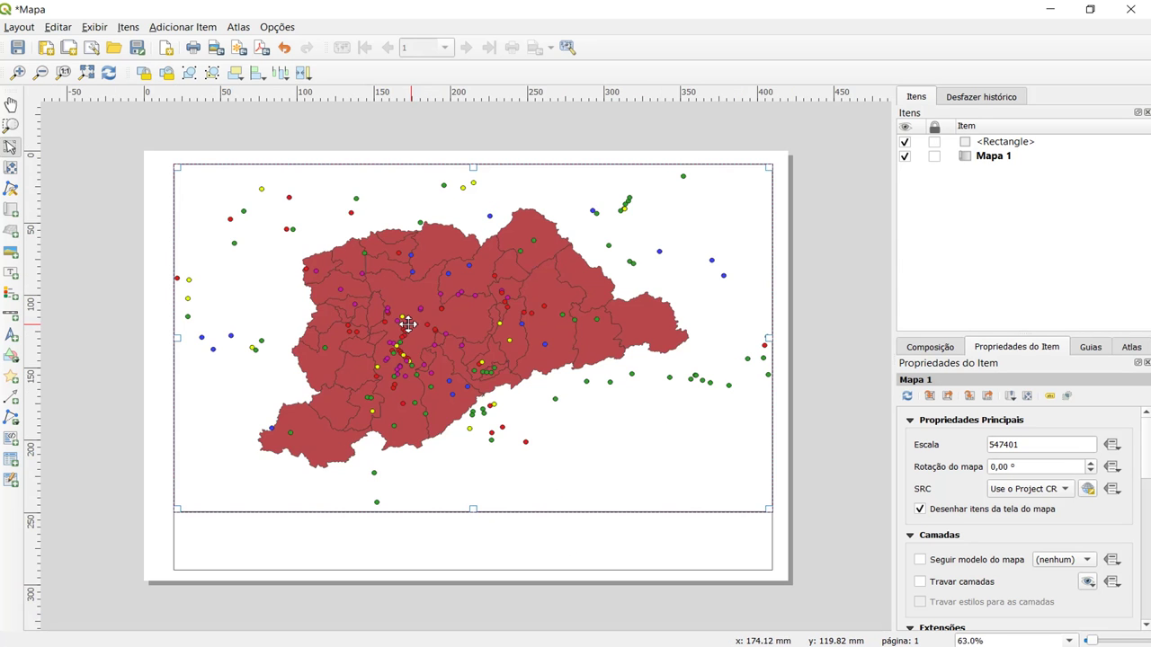
pyautogui.click(11, 167)
pyautogui.scroll(1, 431, 327)
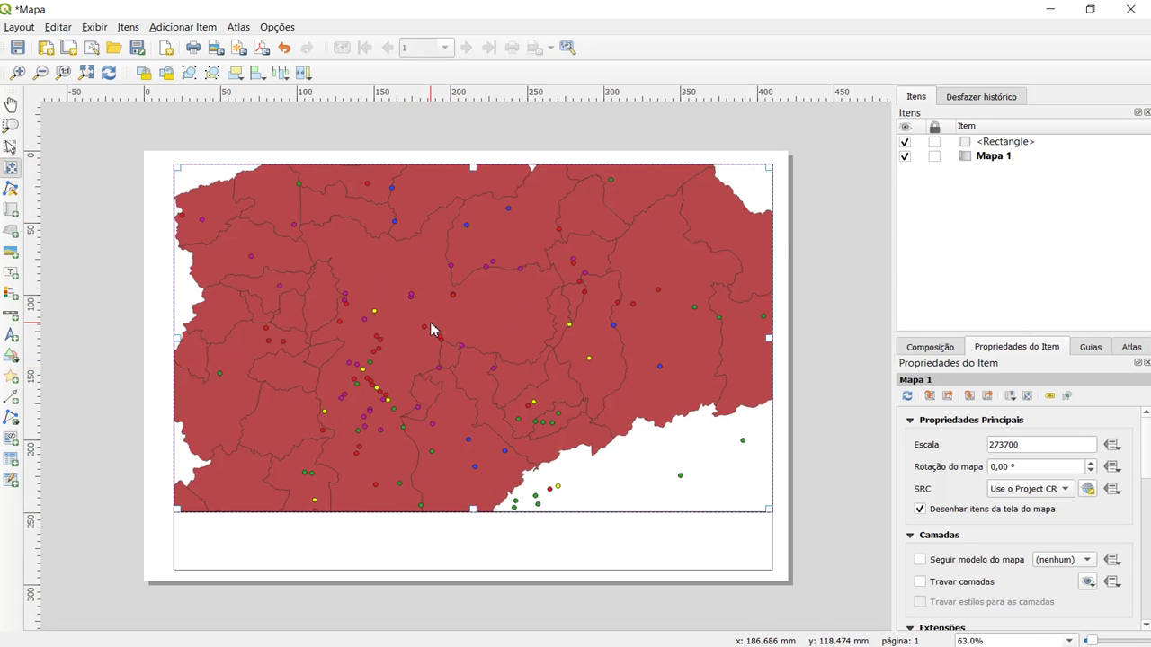
pyautogui.scroll(1, 430, 322)
pyautogui.moveTo(372, 329); pyautogui.dragTo(372, 411)
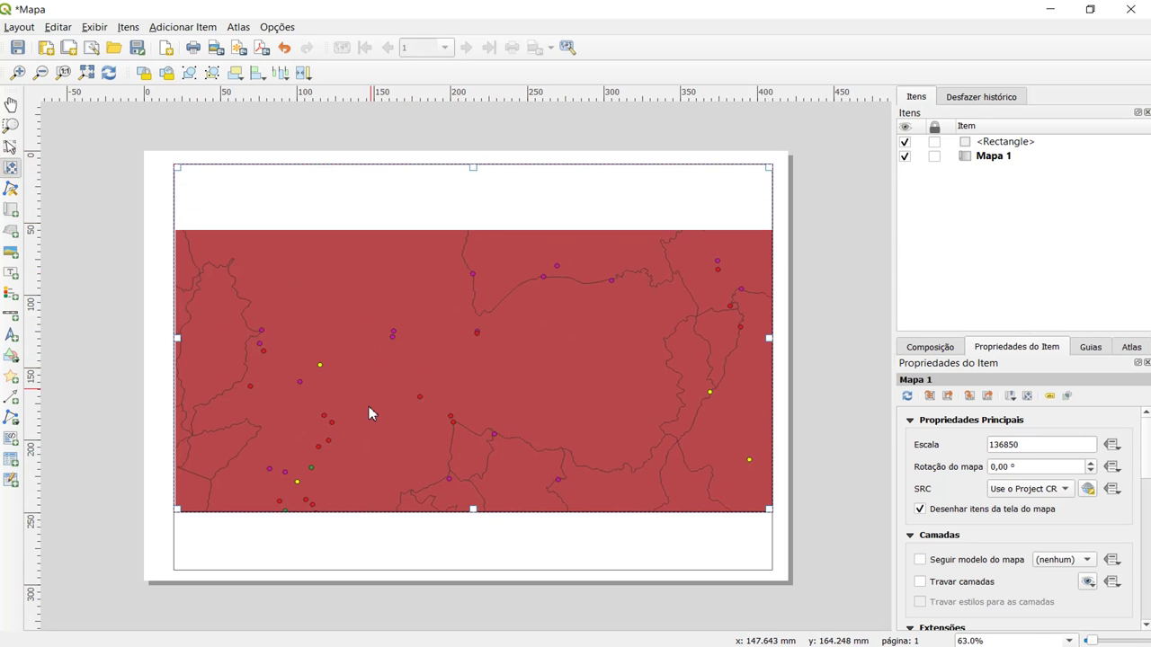
pyautogui.scroll(1, 372, 366)
pyautogui.moveTo(399, 358); pyautogui.dragTo(498, 338)
pyautogui.scroll(2, 499, 334)
pyautogui.scroll(1, 501, 331)
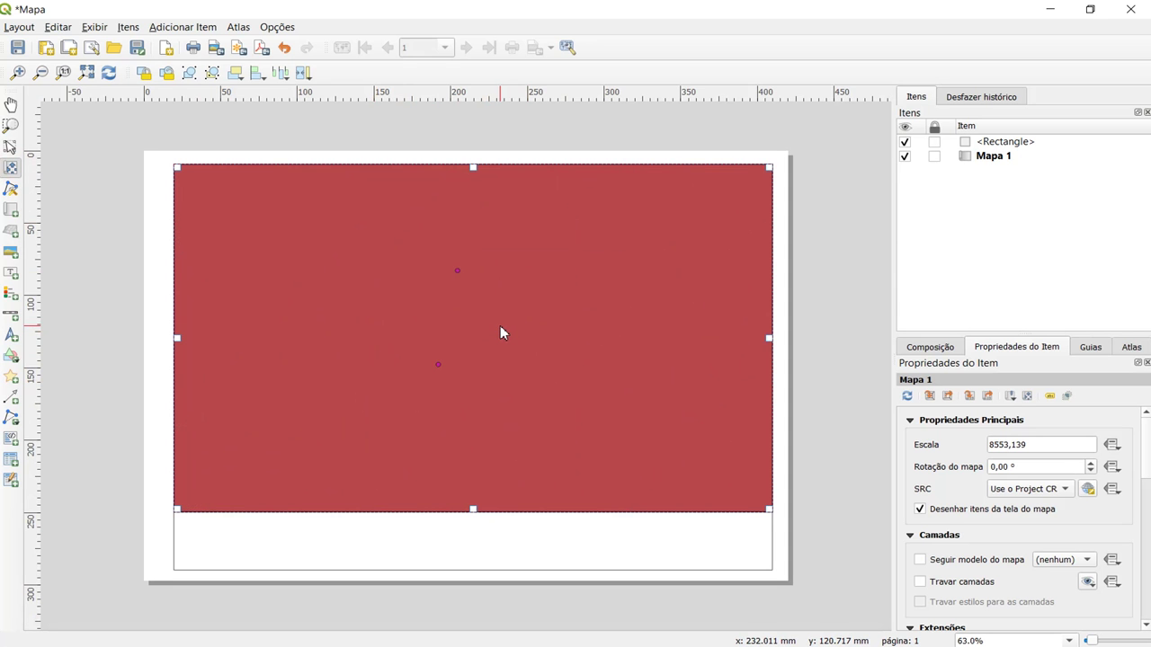
pyautogui.scroll(1, 501, 333)
pyautogui.moveTo(478, 298); pyautogui.dragTo(518, 373)
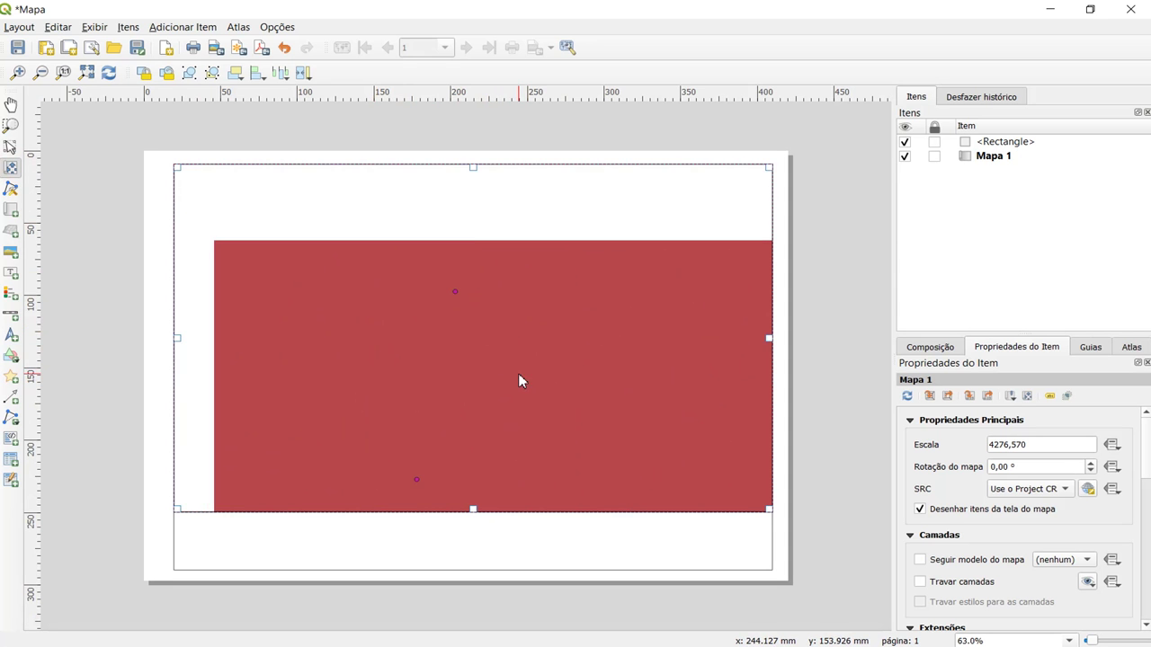
pyautogui.scroll(2, 510, 303)
pyautogui.moveTo(429, 286); pyautogui.dragTo(543, 368)
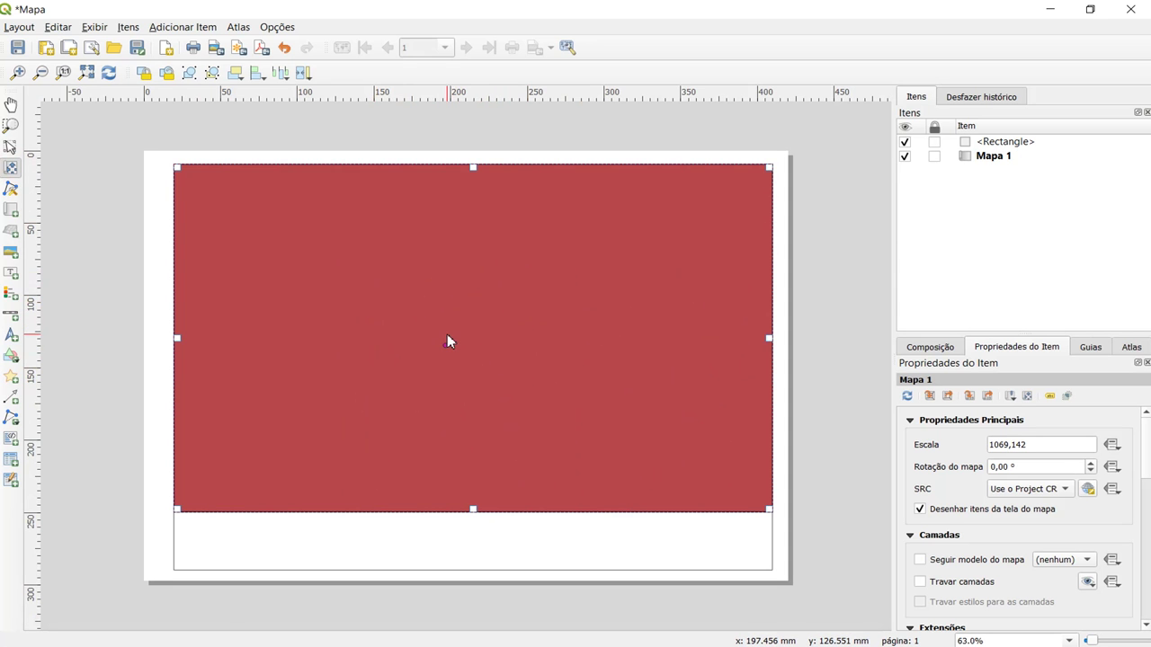
# Step: Zoom the map content back out around the sampling point and set the map's scale to 5000
pyautogui.scroll(-2, 445, 348)
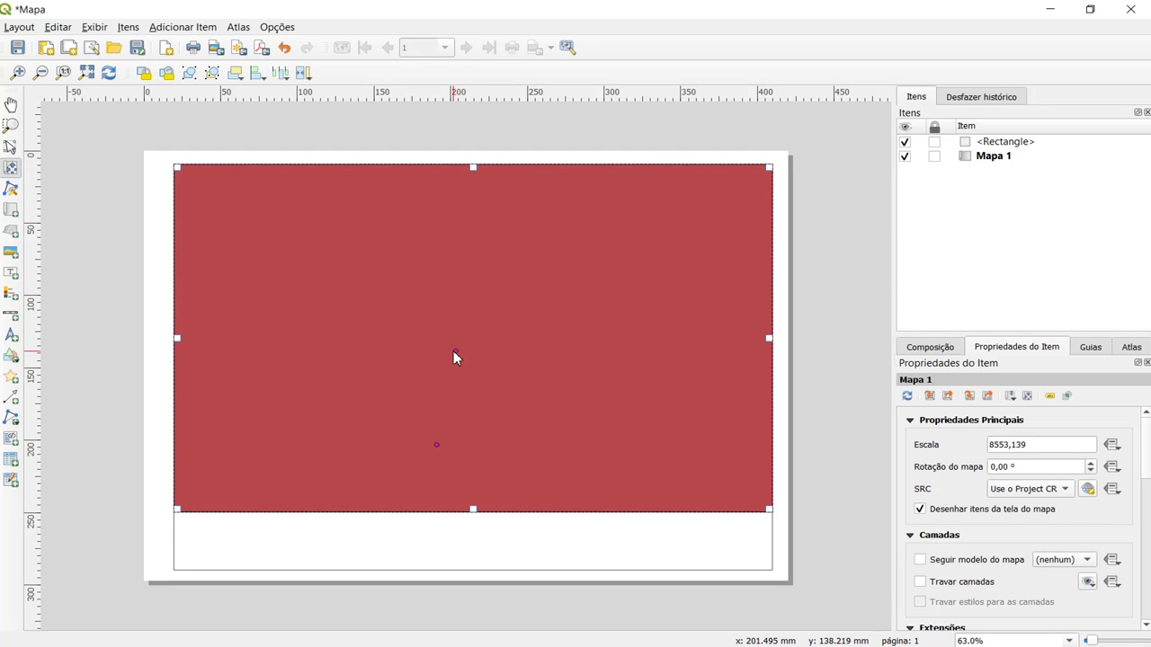
pyautogui.scroll(-1, 466, 370)
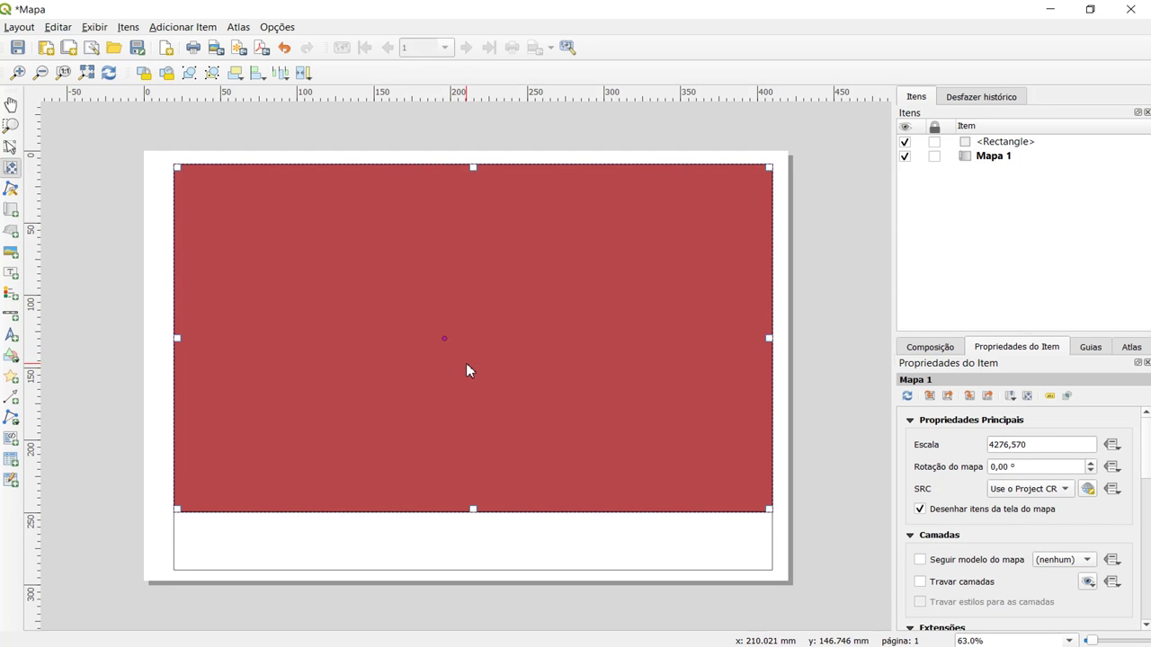
pyautogui.moveTo(1037, 444); pyautogui.dragTo(880, 443)
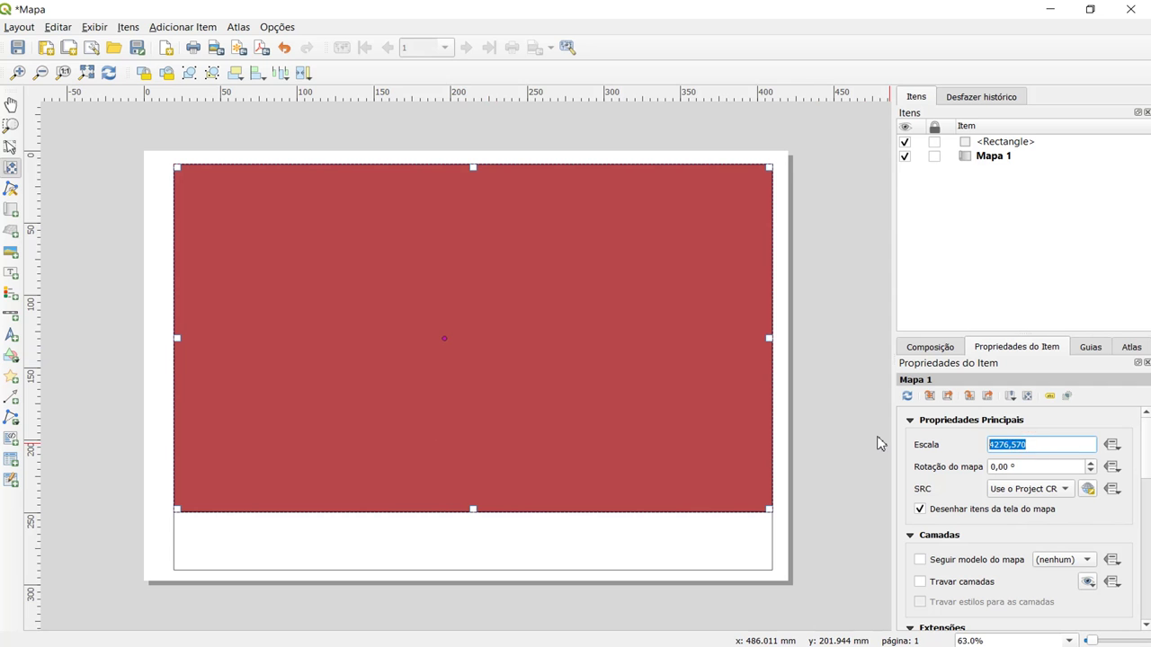
pyautogui.write('5000,000')
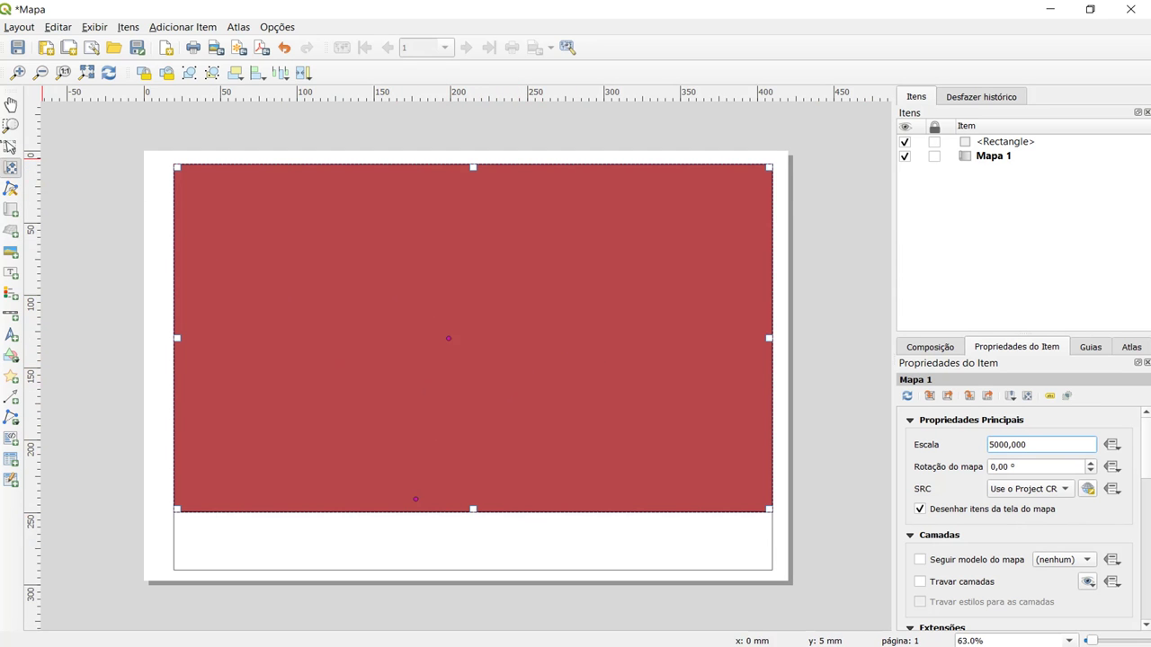
# Step: Add "escala: 1:5.000" to the Bloco de Notas note, move the note aside, and save the layout project
pyautogui.click(526, 646)
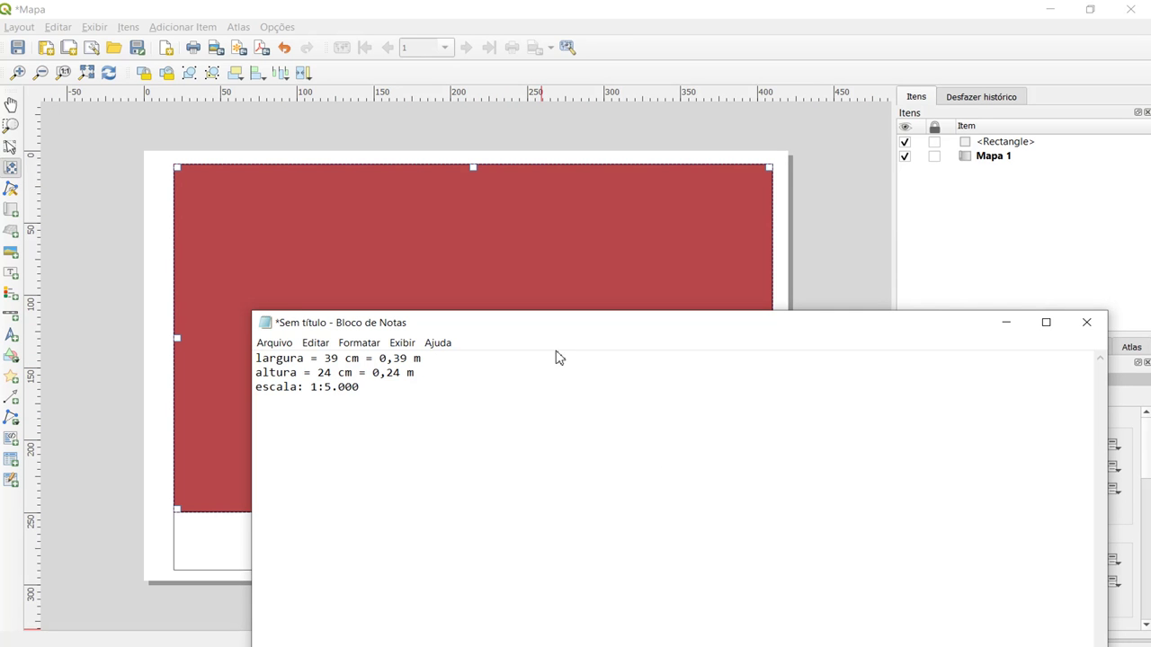
pyautogui.moveTo(540, 329); pyautogui.dragTo(893, 169)
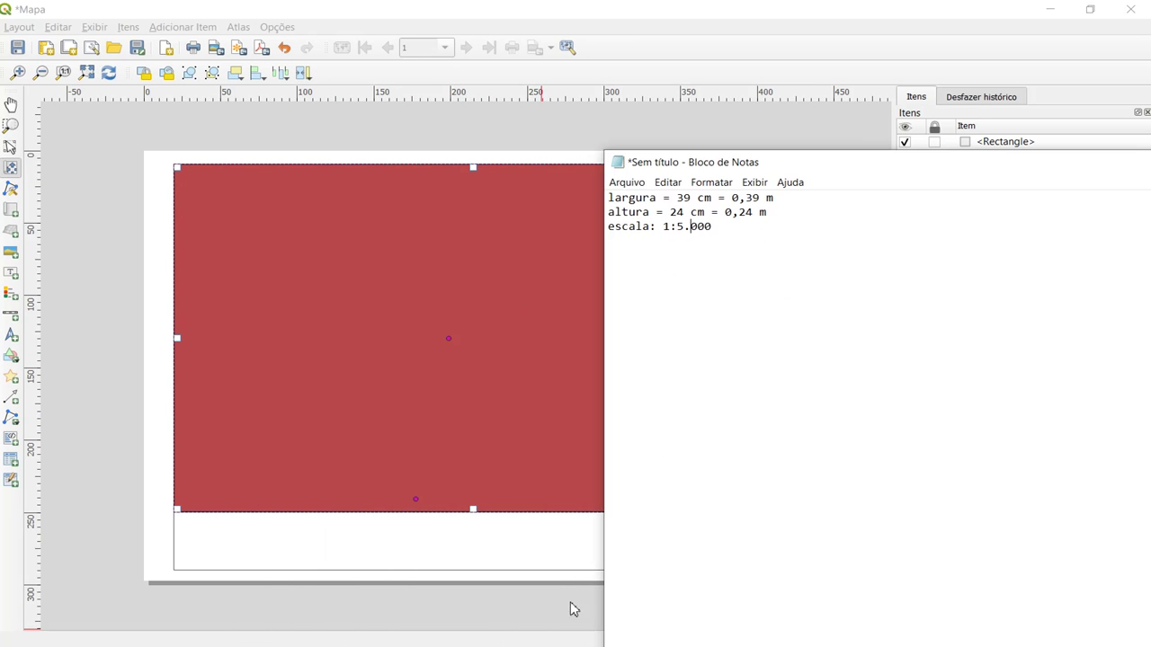
pyautogui.click(515, 139)
pyautogui.hotkey('ctrl', 's')
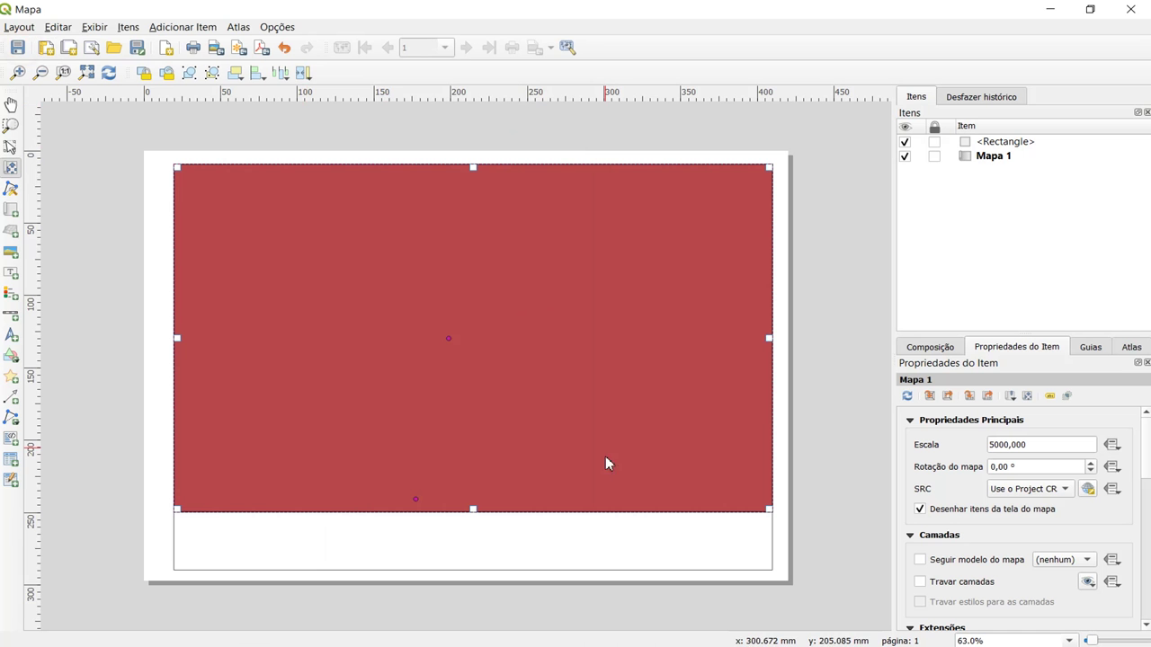
# Step: Switch to the main QGIS window and close the layout manager (Gerenciador de Layout)
pyautogui.click(617, 608)
pyautogui.click(490, 620)
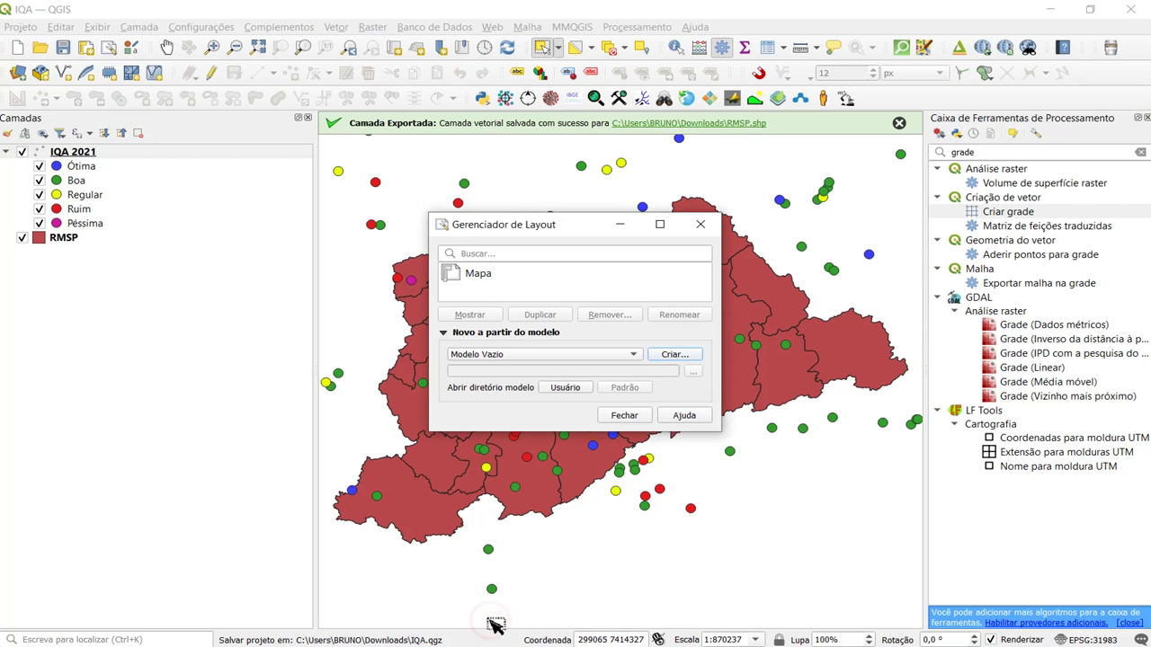
pyautogui.click(701, 225)
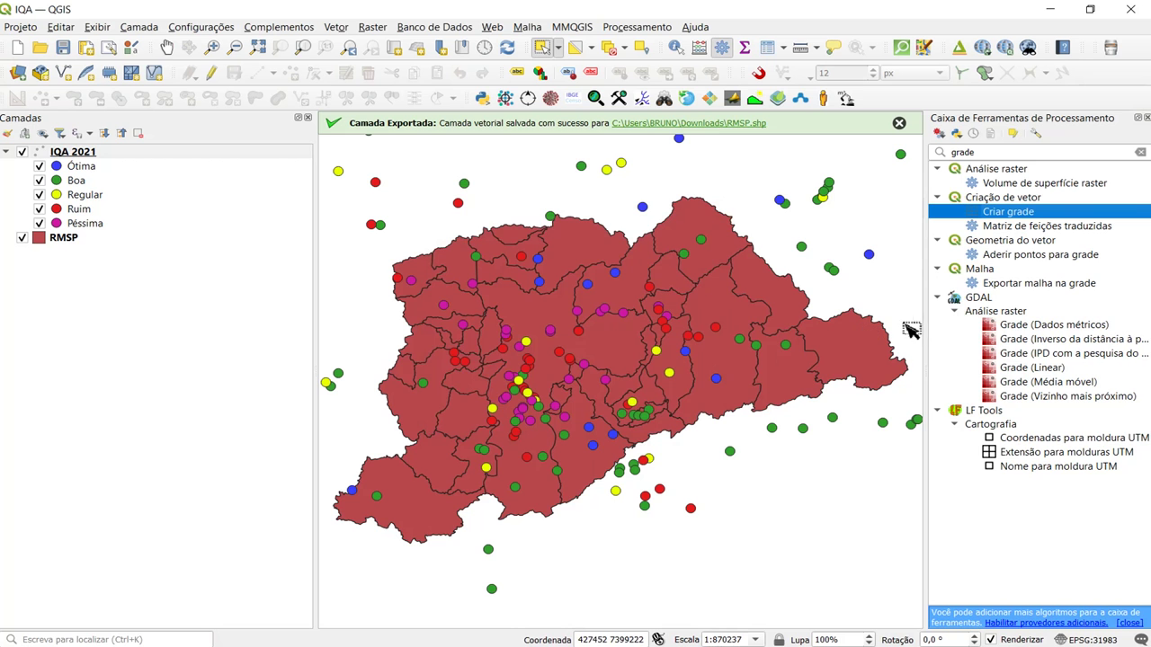
# Step: Start the Criar grade algorithm and set the grid type to Retângulo (Polígono)
pyautogui.doubleClick(1009, 213)
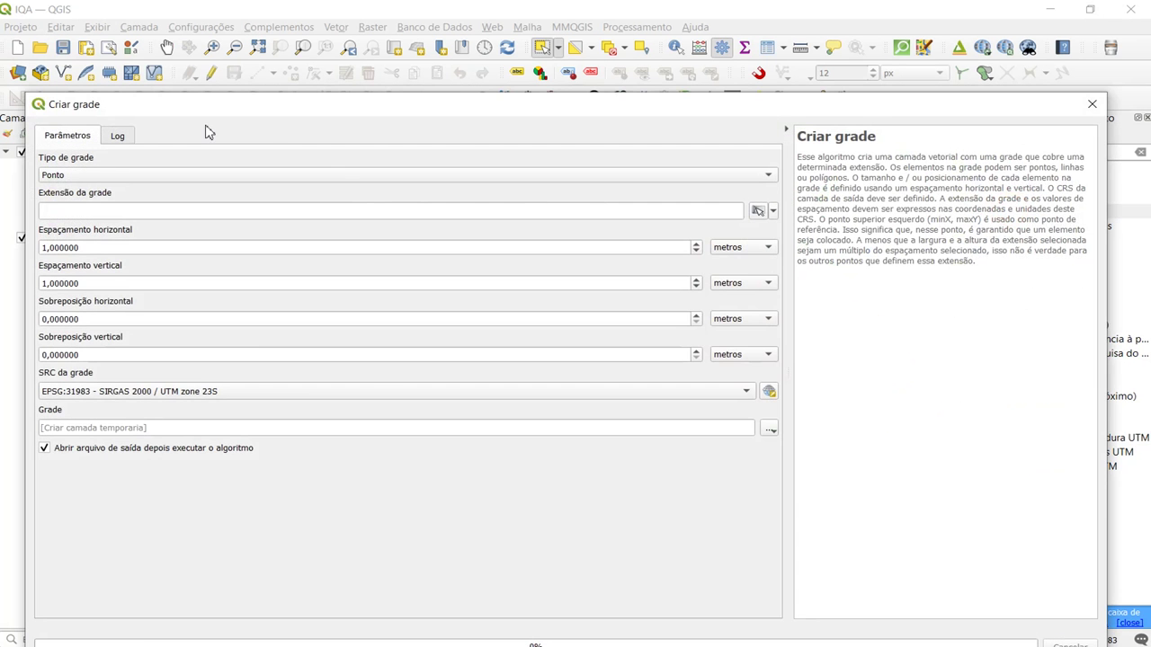
pyautogui.moveTo(214, 112); pyautogui.dragTo(406, 116)
pyautogui.click(370, 180)
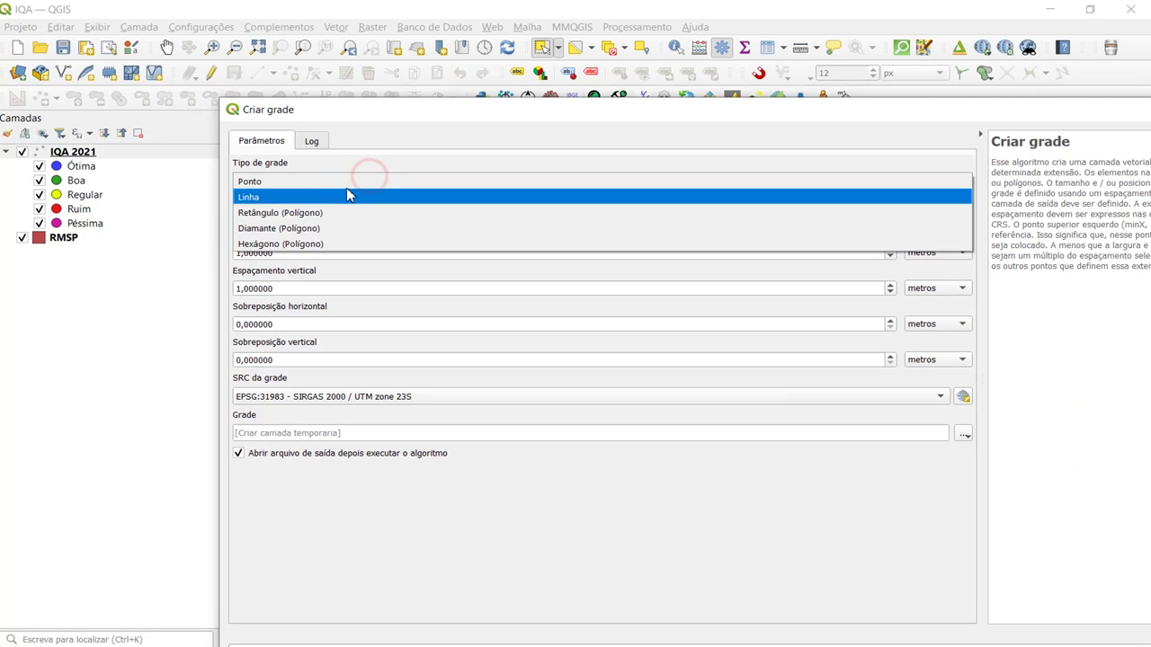
pyautogui.click(280, 213)
pyautogui.click(279, 218)
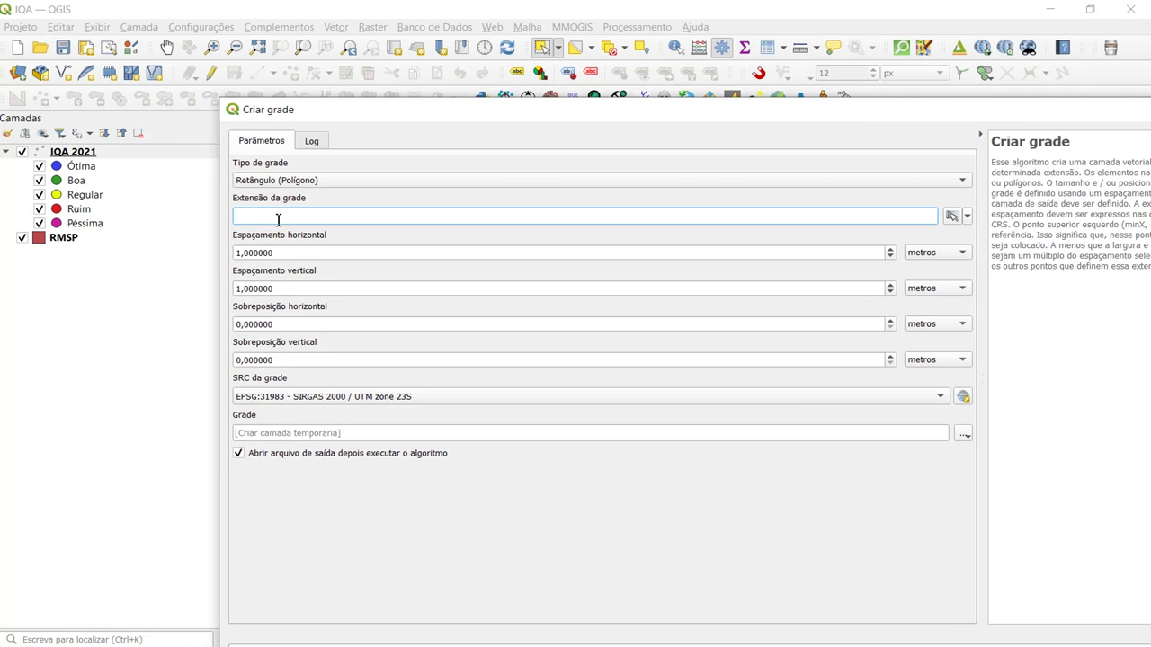
# Step: Calculate the grid extent from the RMSP layer
pyautogui.moveTo(440, 119); pyautogui.dragTo(399, 126)
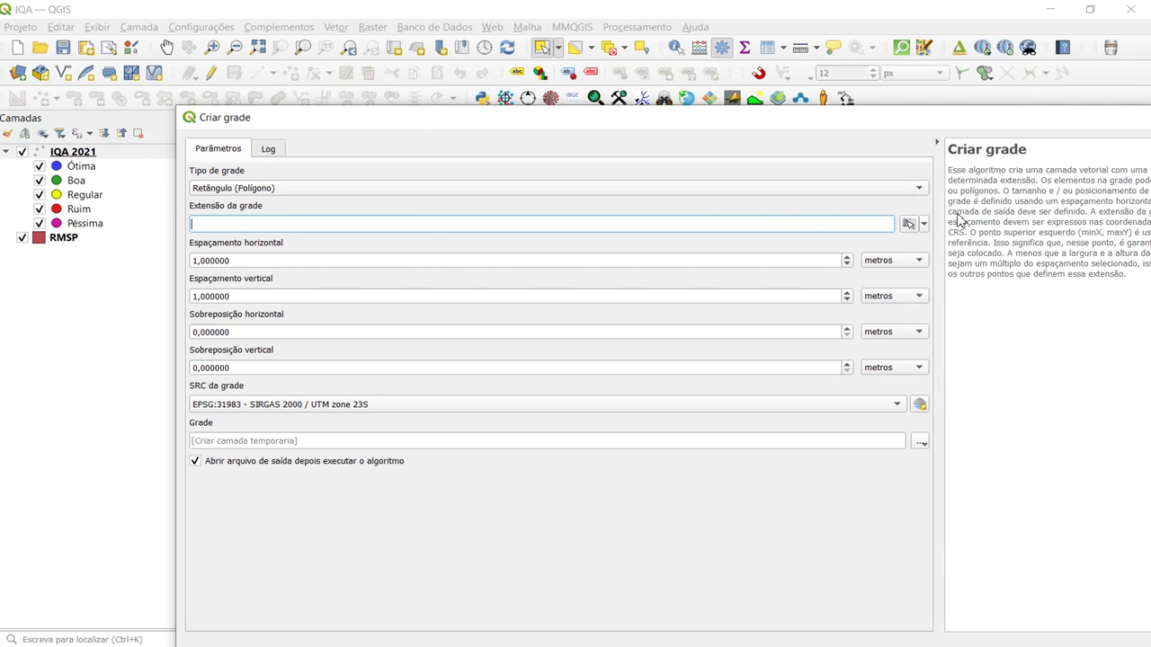
pyautogui.click(924, 225)
pyautogui.moveTo(926, 243)
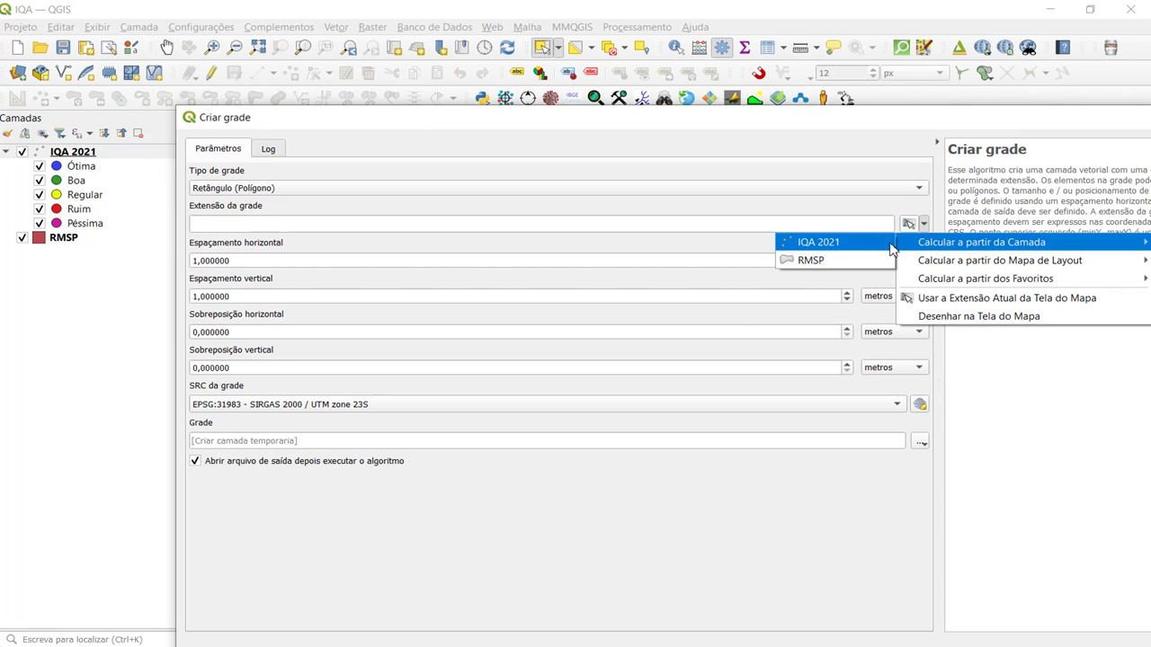
pyautogui.click(810, 261)
# Step: Calculate 0,39 × 5000 in Calculadora and set the grid's horizontal spacing to 1950 metres in Criar grade
pyautogui.moveTo(257, 261); pyautogui.dragTo(113, 262)
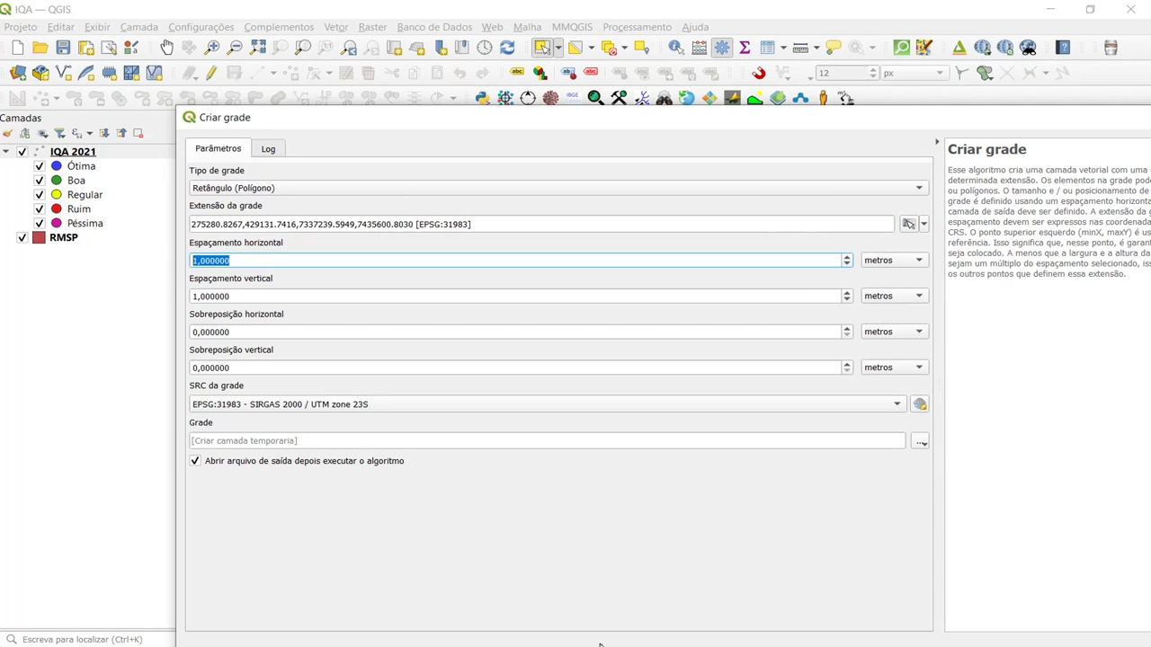
pyautogui.hotkey('alt', 'Tab')
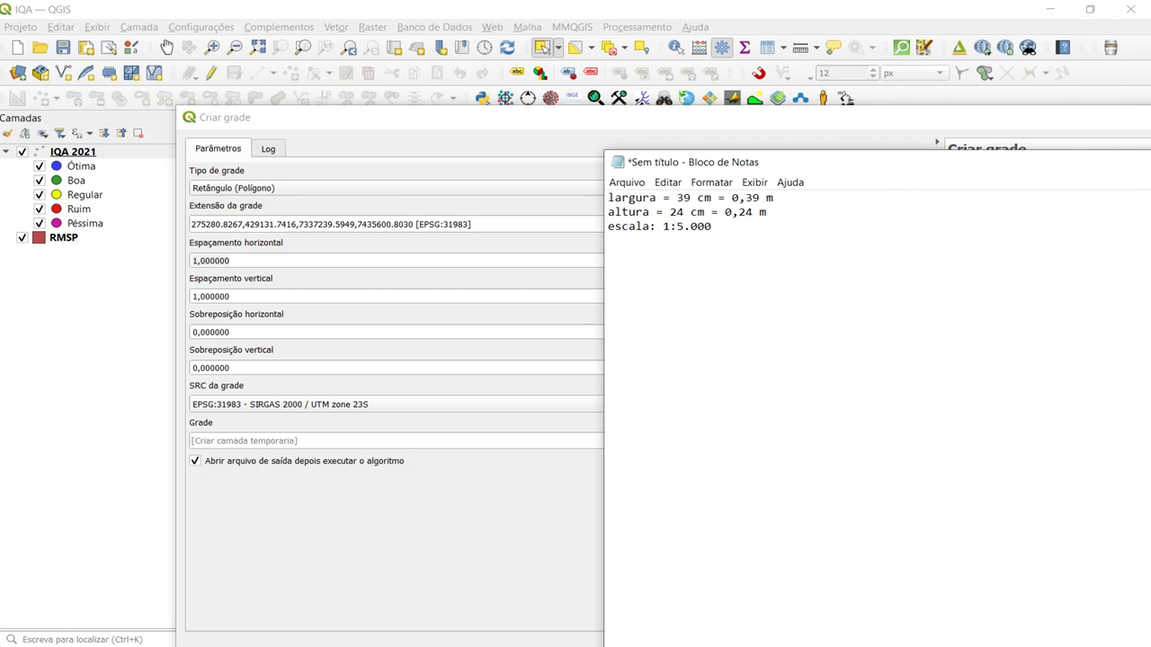
pyautogui.hotkey('alt', 'Tab')
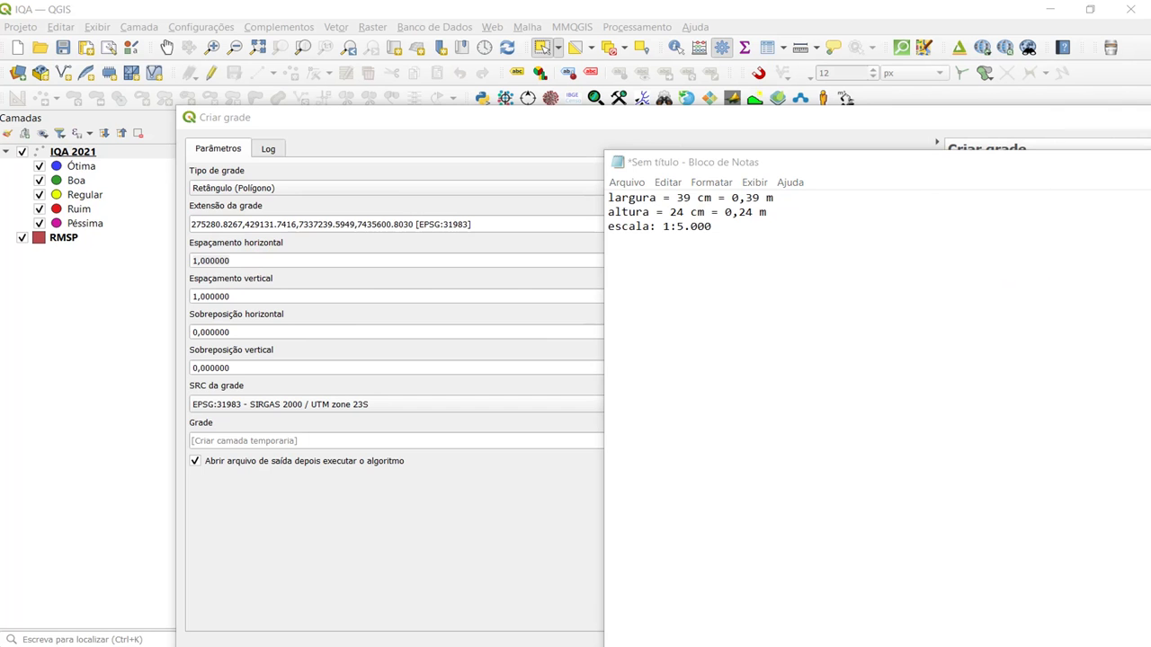
pyautogui.moveTo(750, 201); pyautogui.dragTo(341, 157)
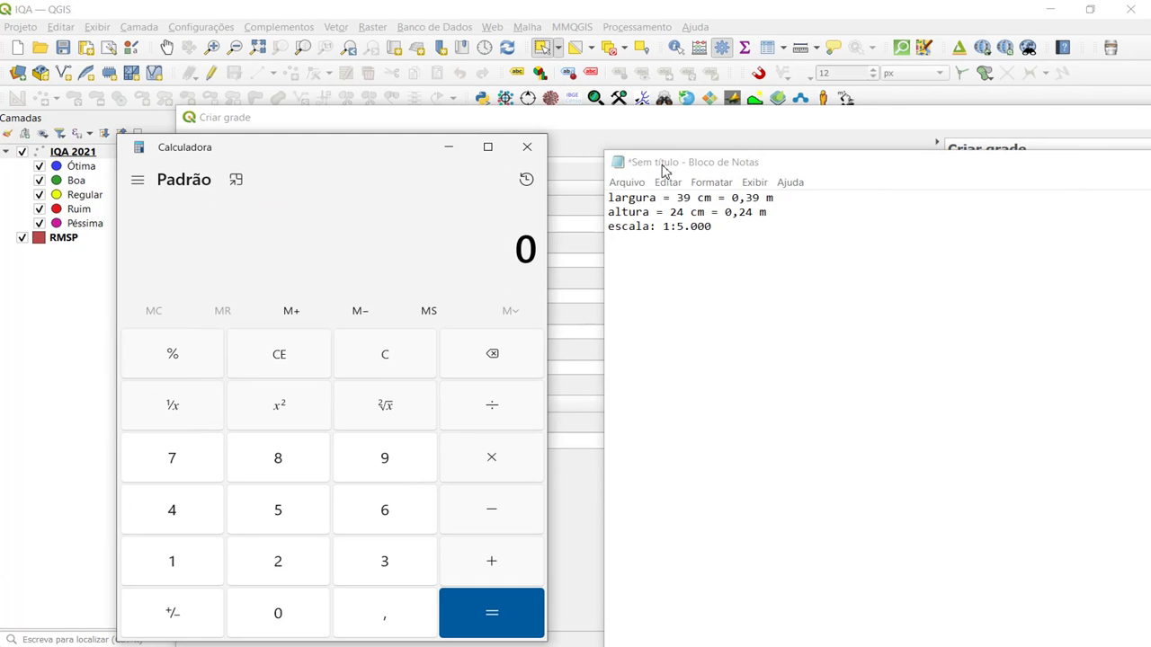
pyautogui.moveTo(663, 169); pyautogui.dragTo(708, 151)
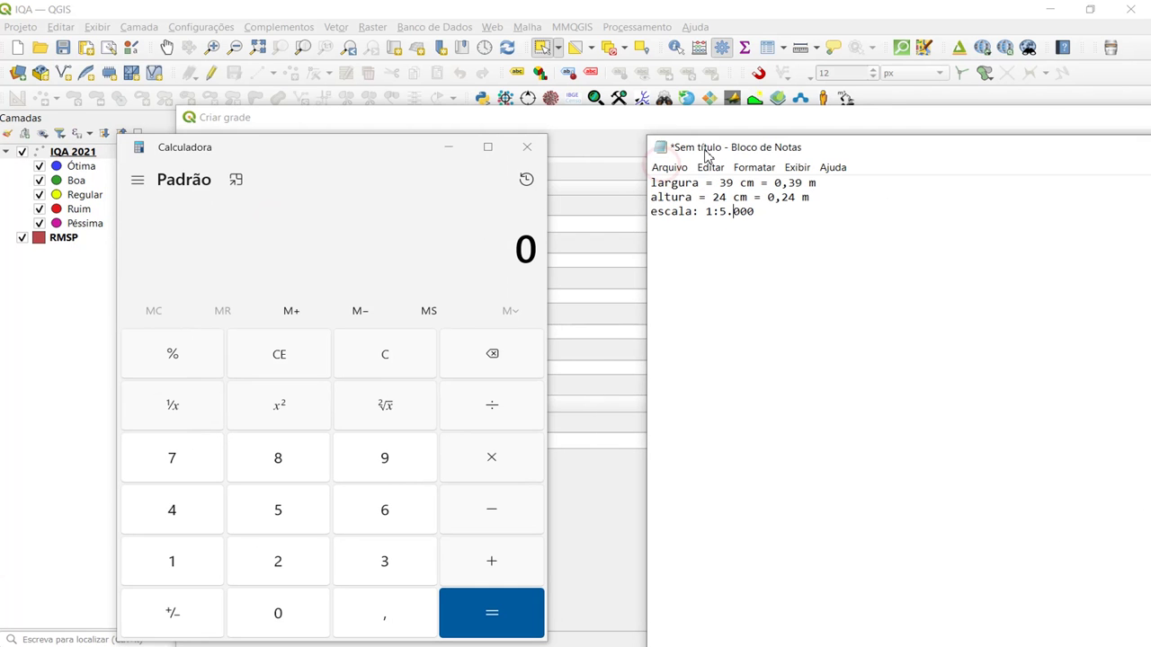
pyautogui.click(302, 373)
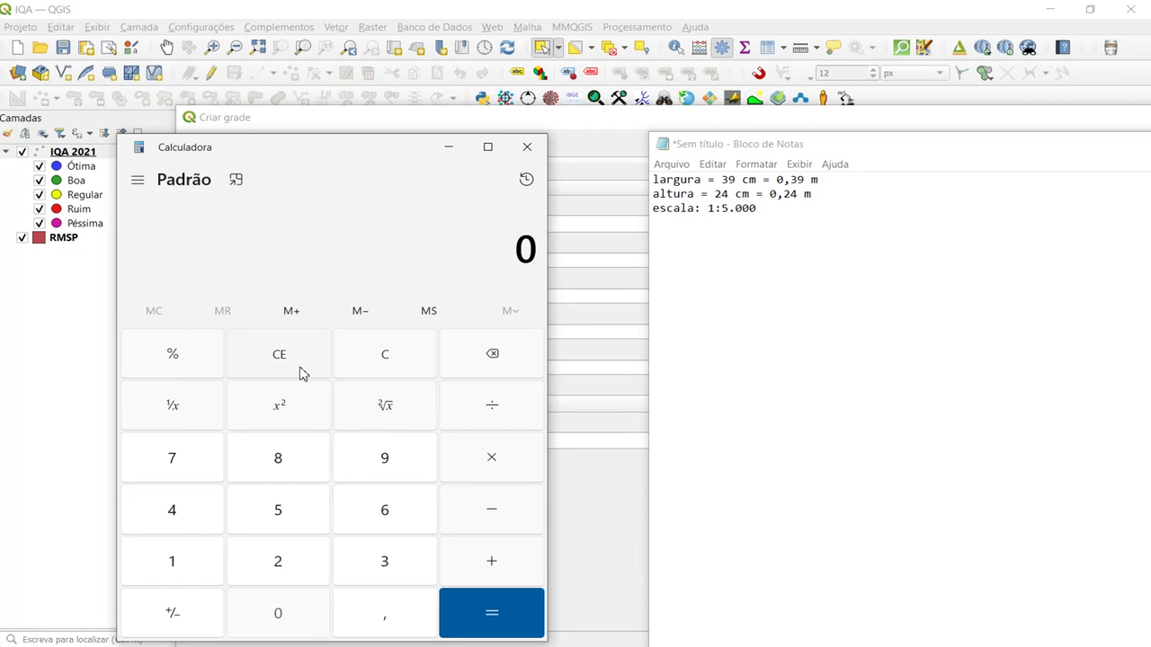
pyautogui.write('0,39*500')
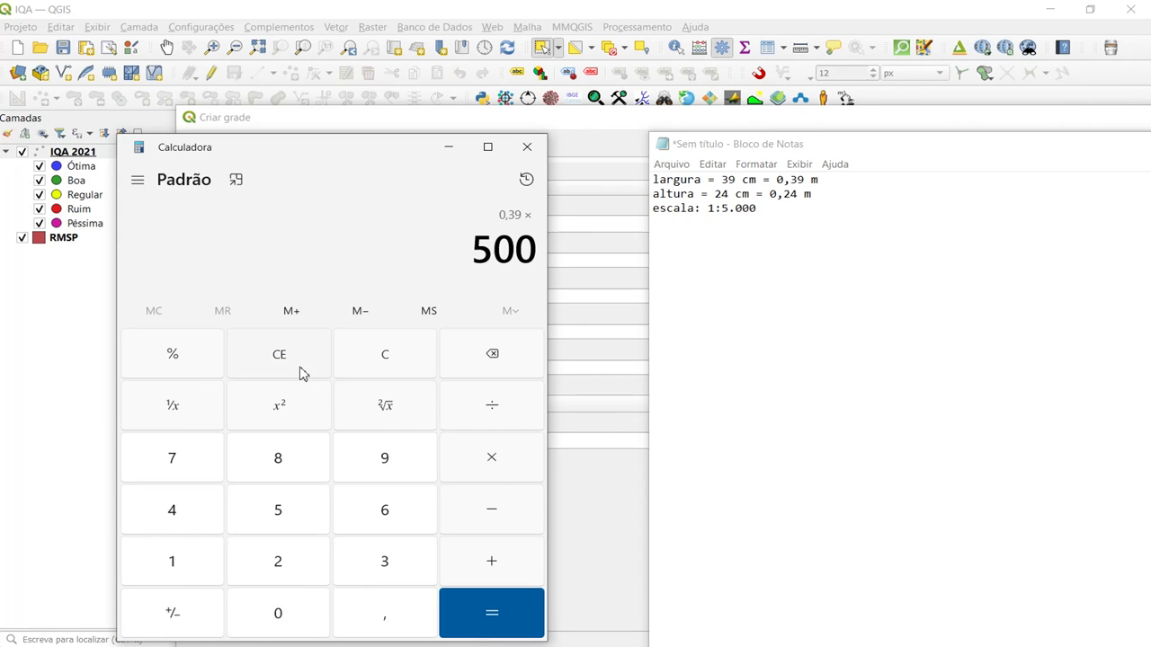
pyautogui.write('000')
pyautogui.press('Return')
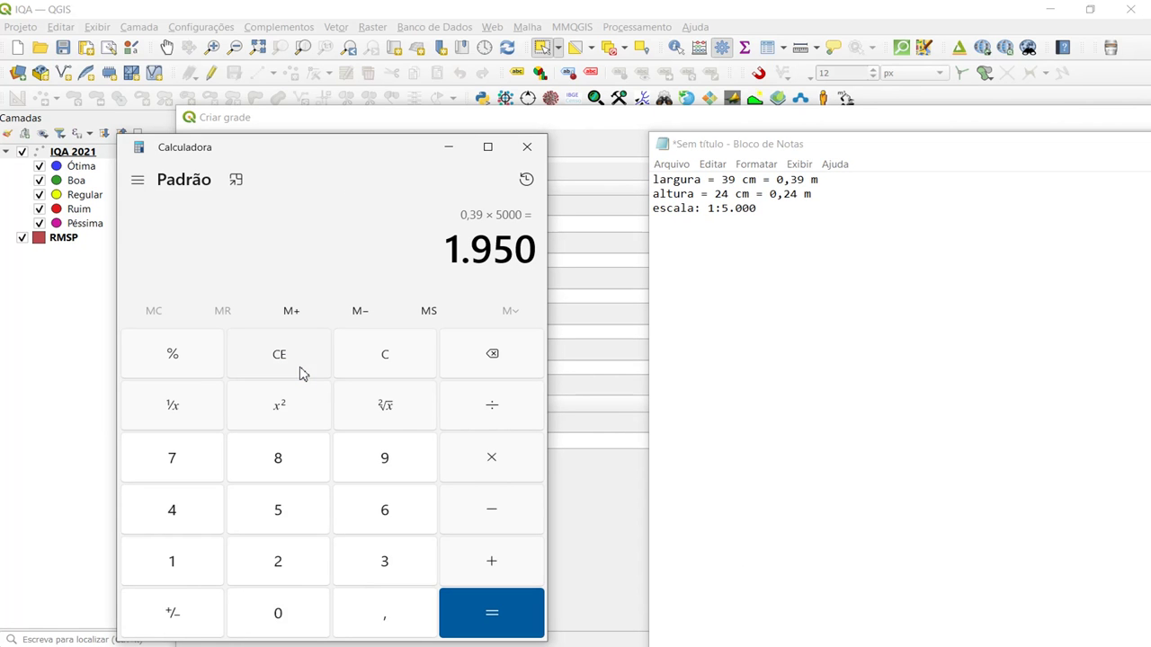
pyautogui.click(566, 128)
pyautogui.write('1950')
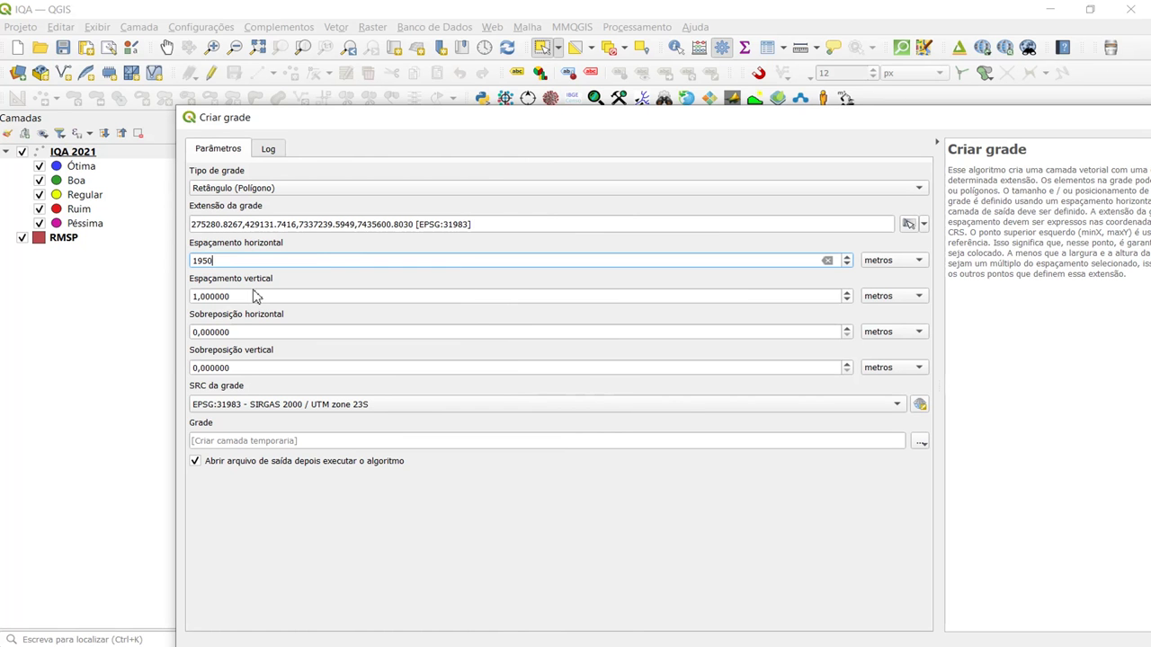
# Step: Calculate 0,24 × 5000 in Calculadora and set the grid's vertical spacing to 1200 metres in Criar grade
pyautogui.click(253, 296)
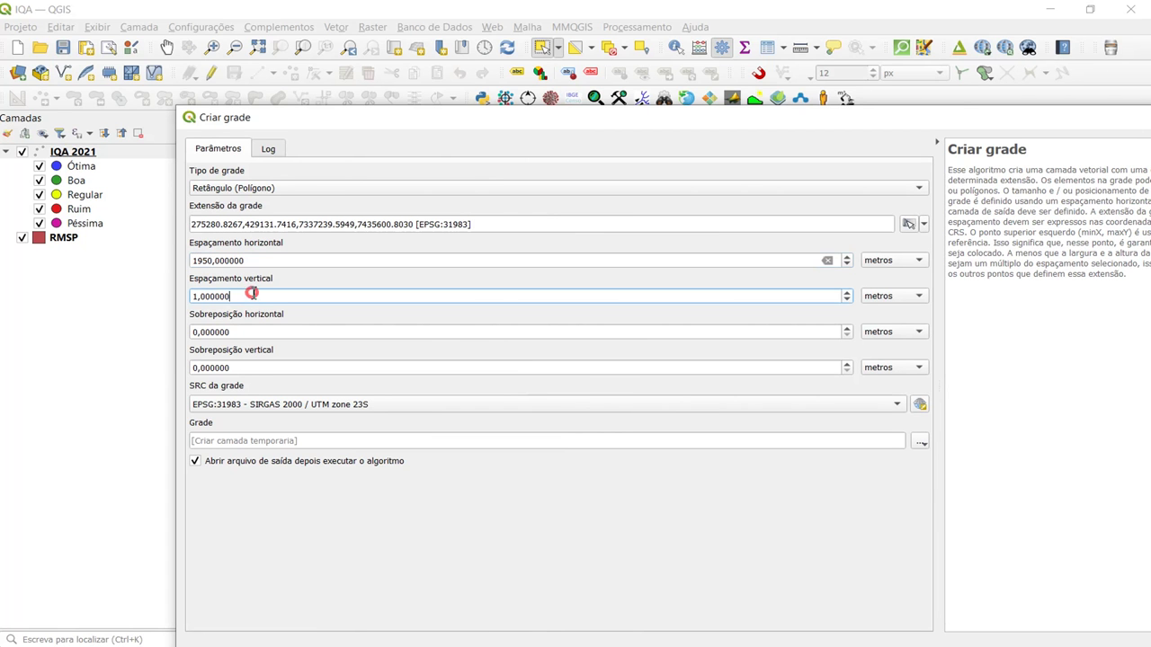
pyautogui.doubleClick(253, 296)
pyautogui.hotkey('alt', 'Tab')
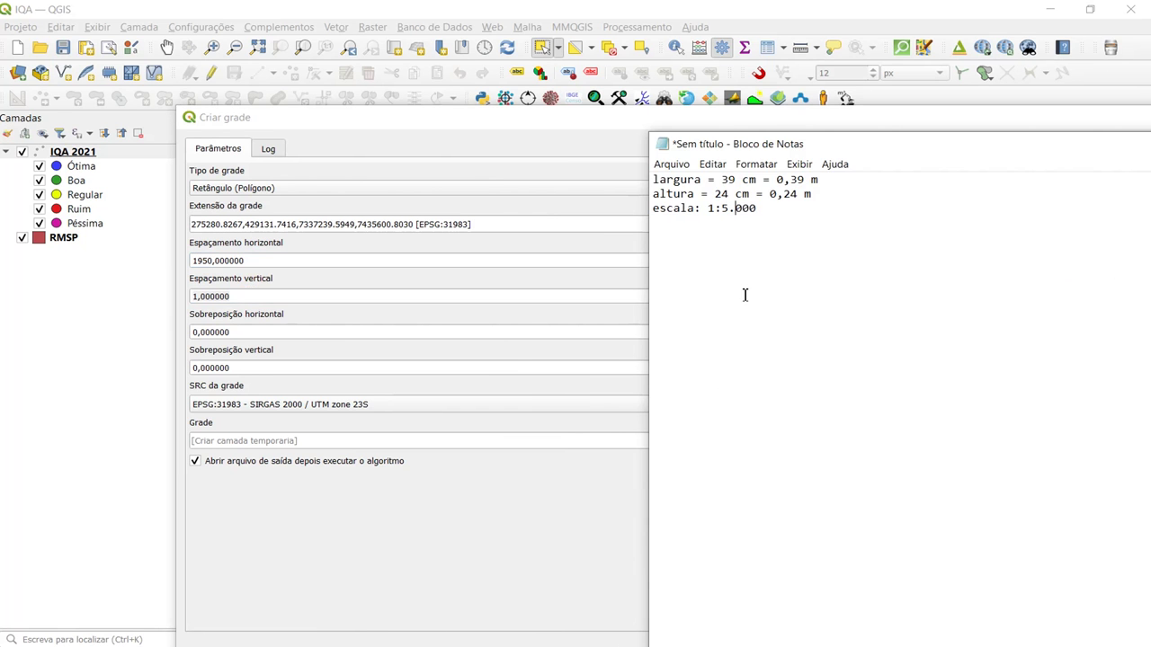
pyautogui.hotkey('alt', 'Tab')
pyautogui.click(297, 354)
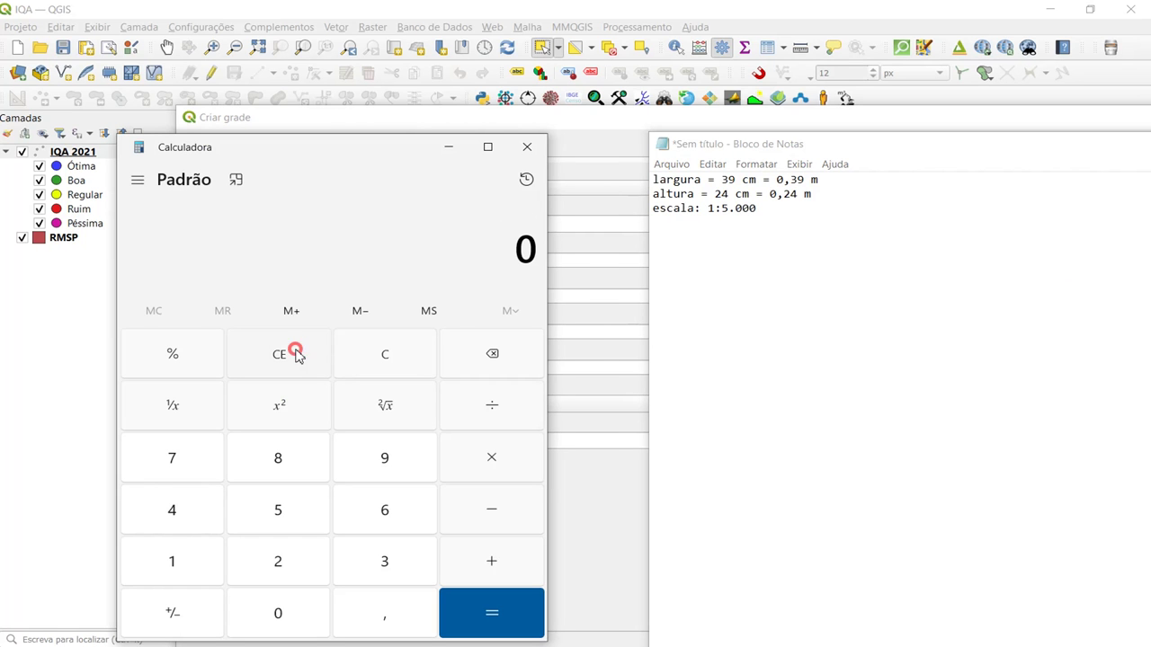
pyautogui.write(',24')
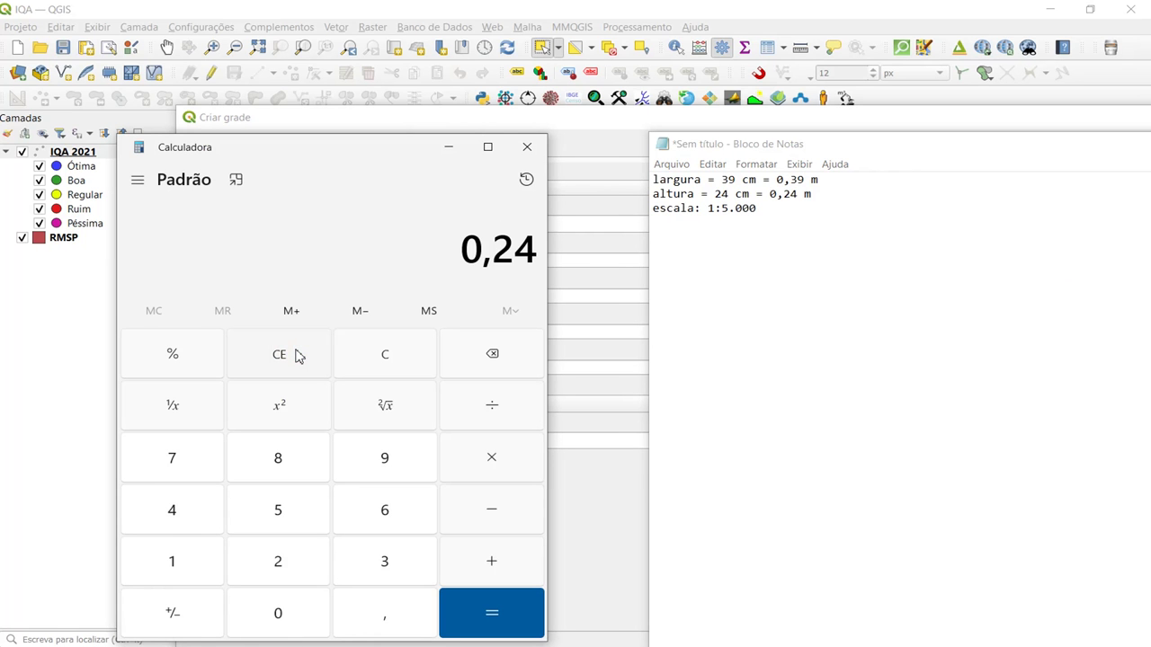
pyautogui.write(' × 5000')
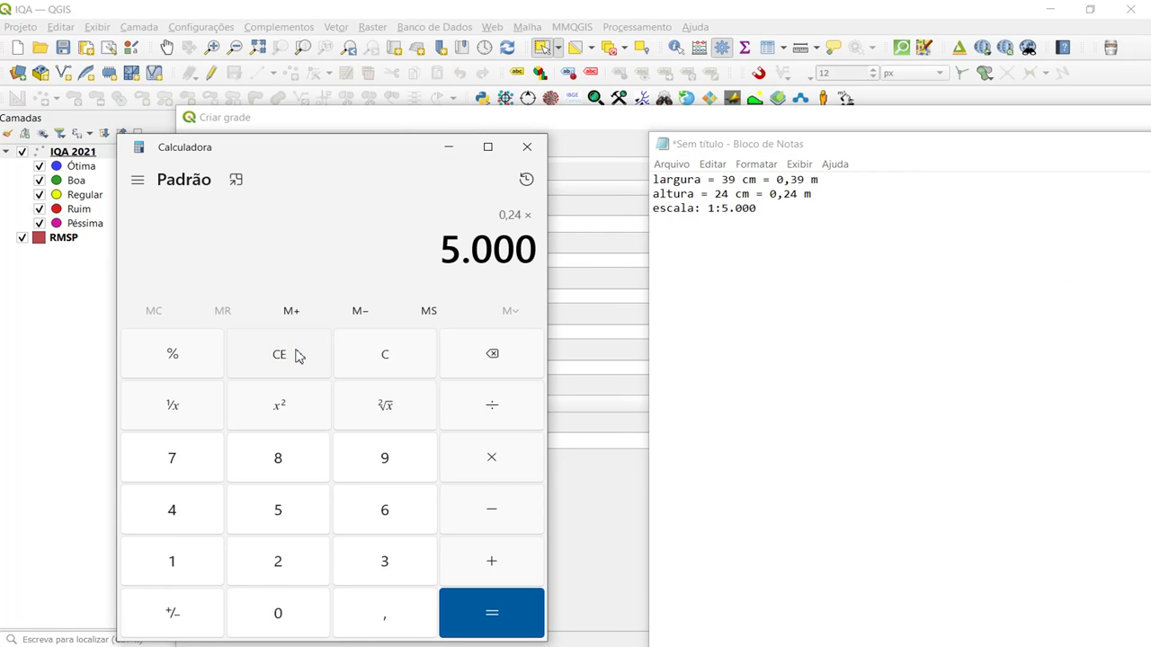
pyautogui.press('Return')
pyautogui.click(610, 135)
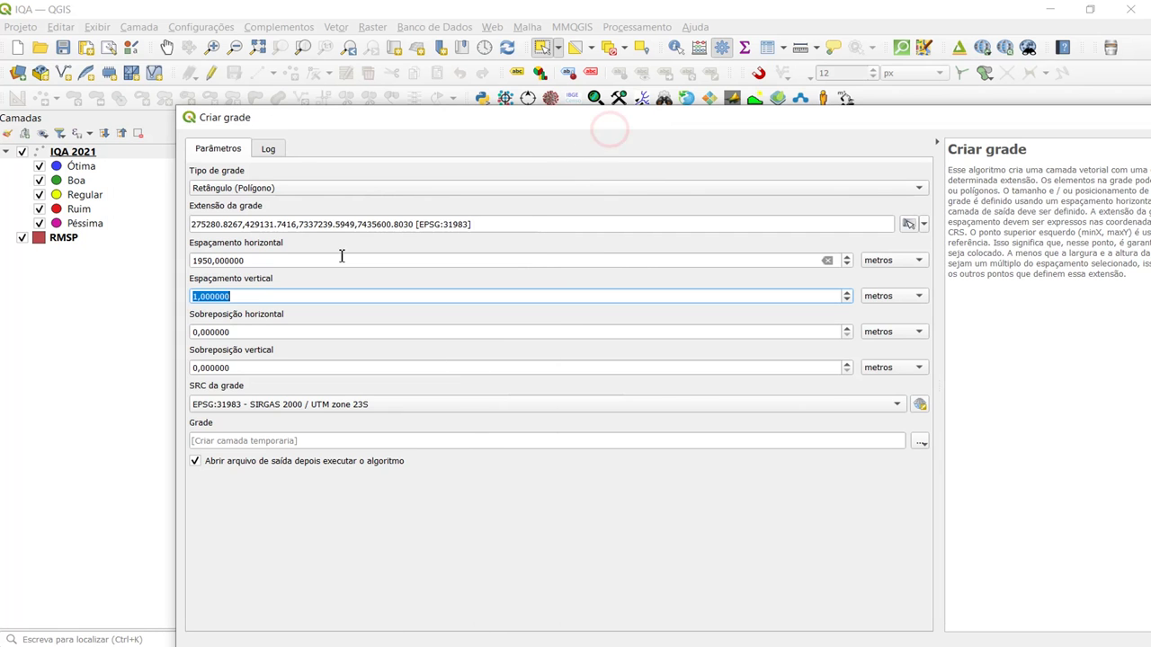
pyautogui.write('1')
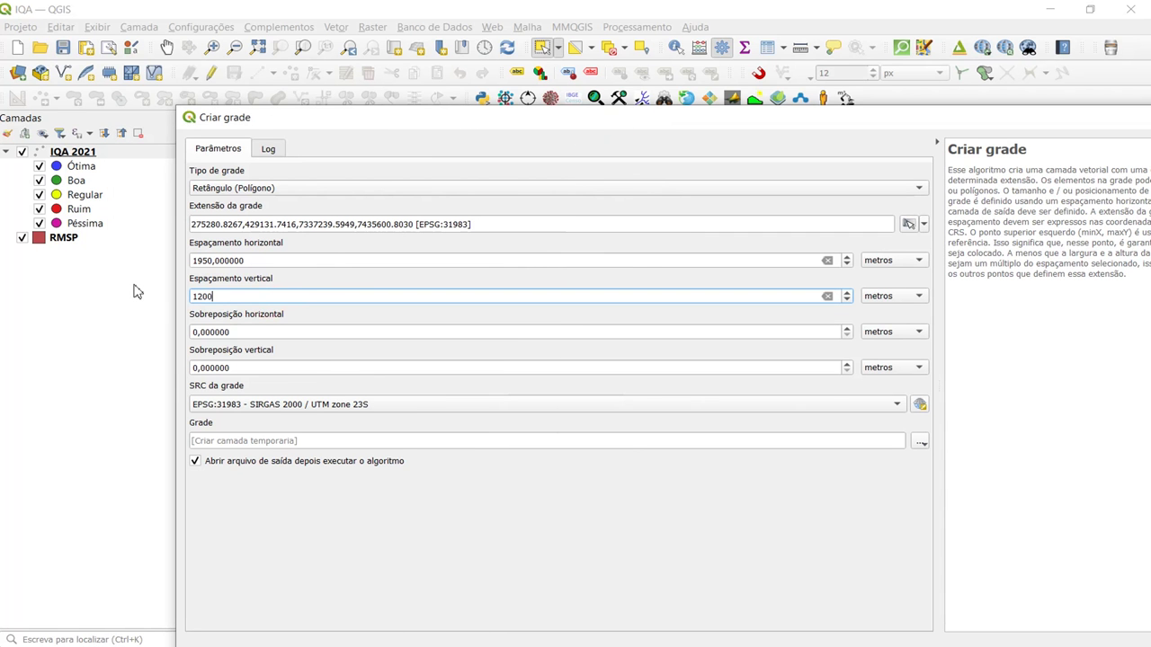
pyautogui.write('200')
# Step: Set the grid's horizontal and vertical overlap to 100 metres each
pyautogui.click(237, 332)
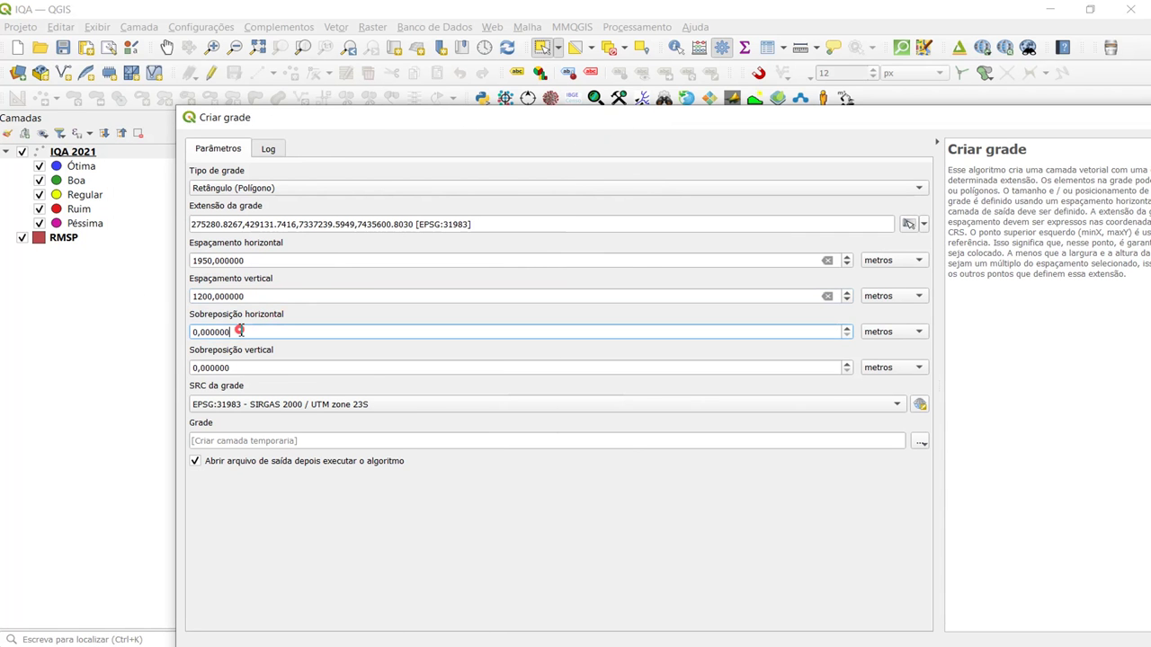
pyautogui.moveTo(236, 331); pyautogui.dragTo(178, 333)
pyautogui.write('1950')
pyautogui.moveTo(220, 332); pyautogui.dragTo(185, 333)
pyautogui.write('100')
pyautogui.click(256, 366)
pyautogui.write('10')
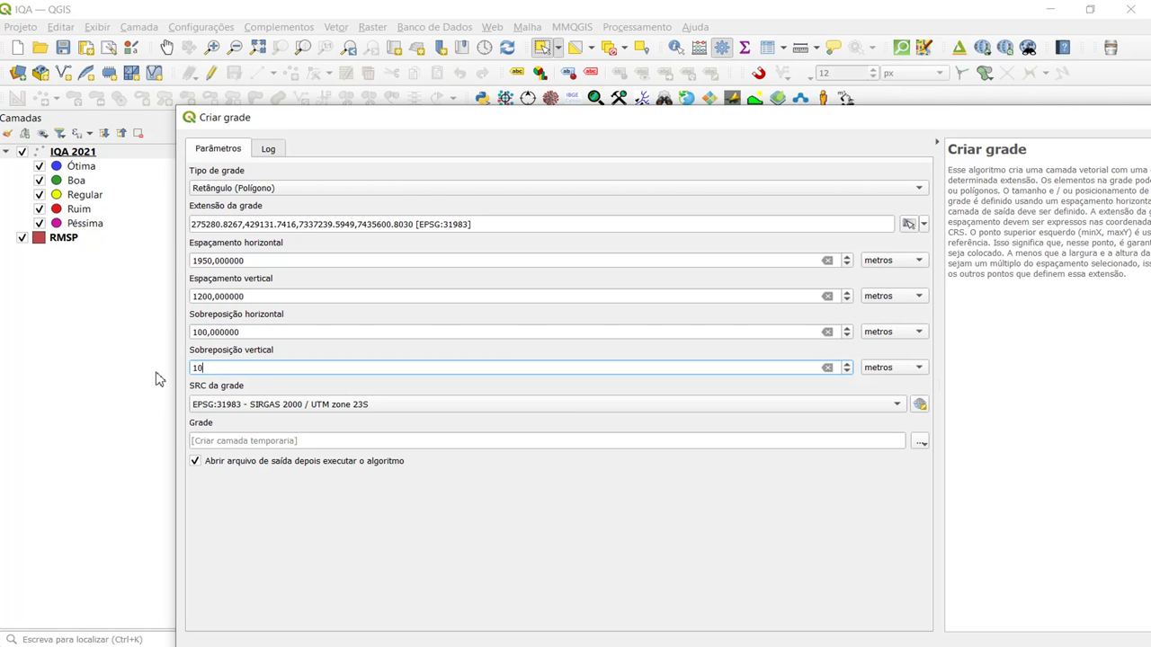
pyautogui.write('0')
# Step: Run Criar grade with the output saved as the shapefile Grade in Downloads, and close the dialog
pyautogui.moveTo(353, 107); pyautogui.dragTo(249, 38)
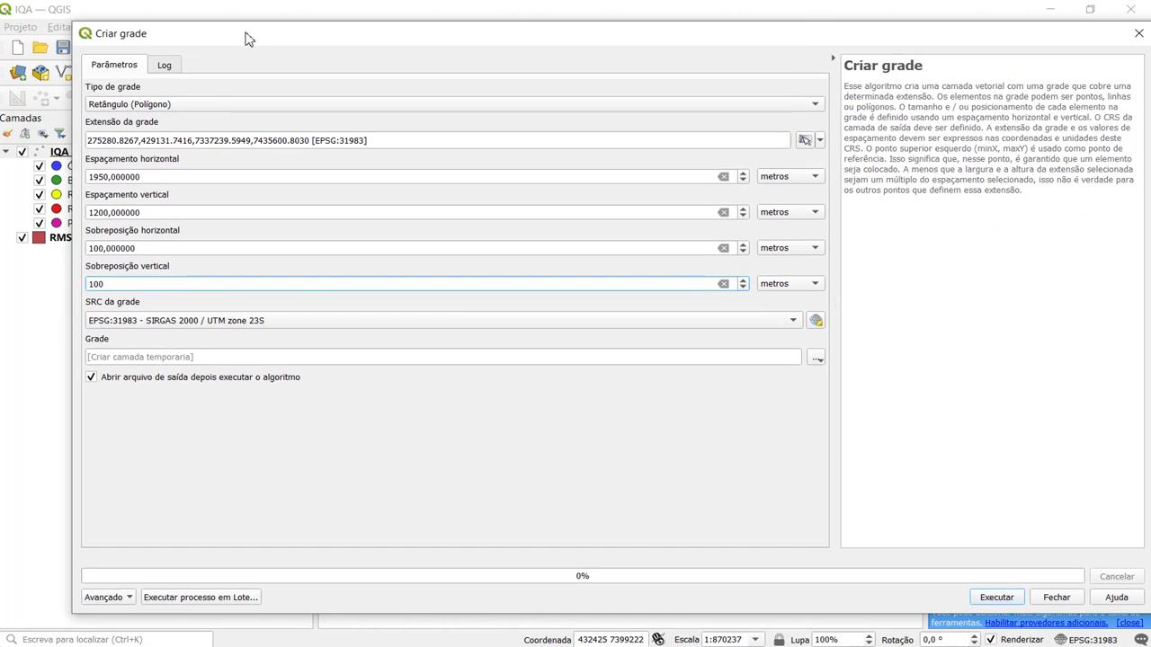
pyautogui.click(816, 359)
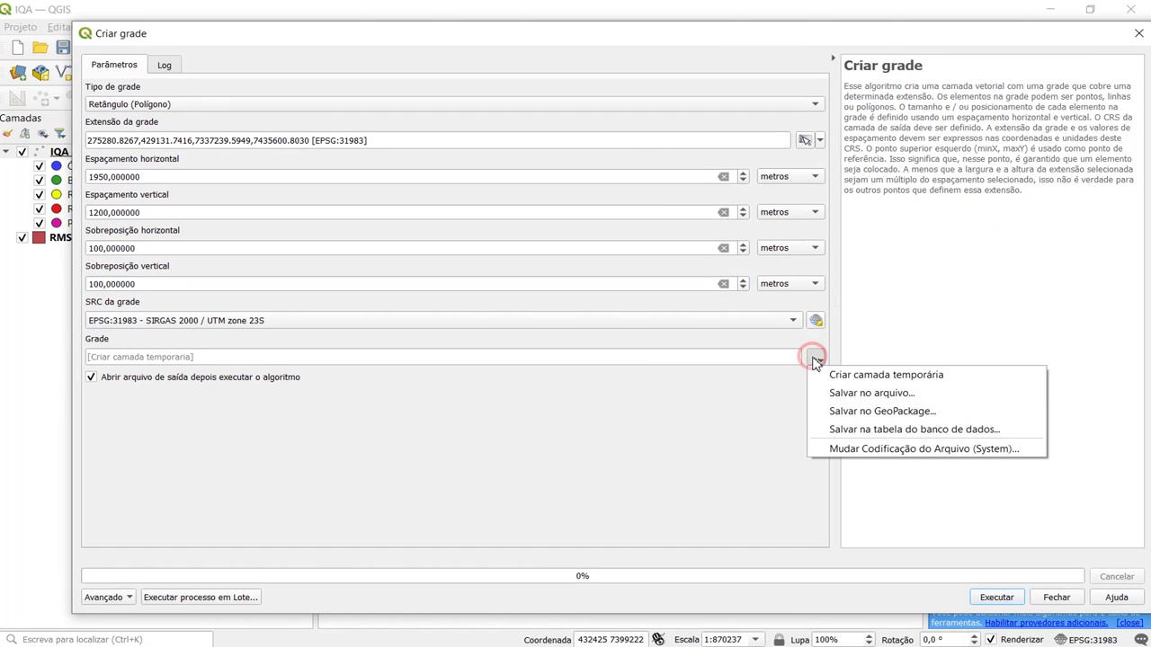
pyautogui.click(848, 393)
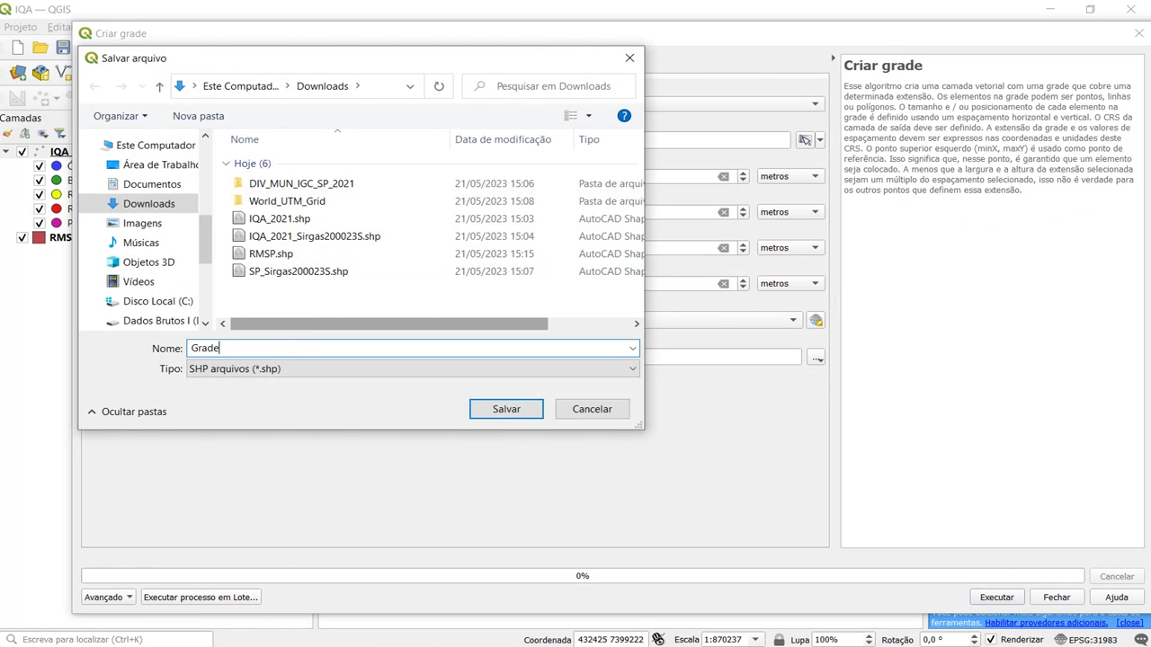
pyautogui.click(504, 409)
pyautogui.click(996, 601)
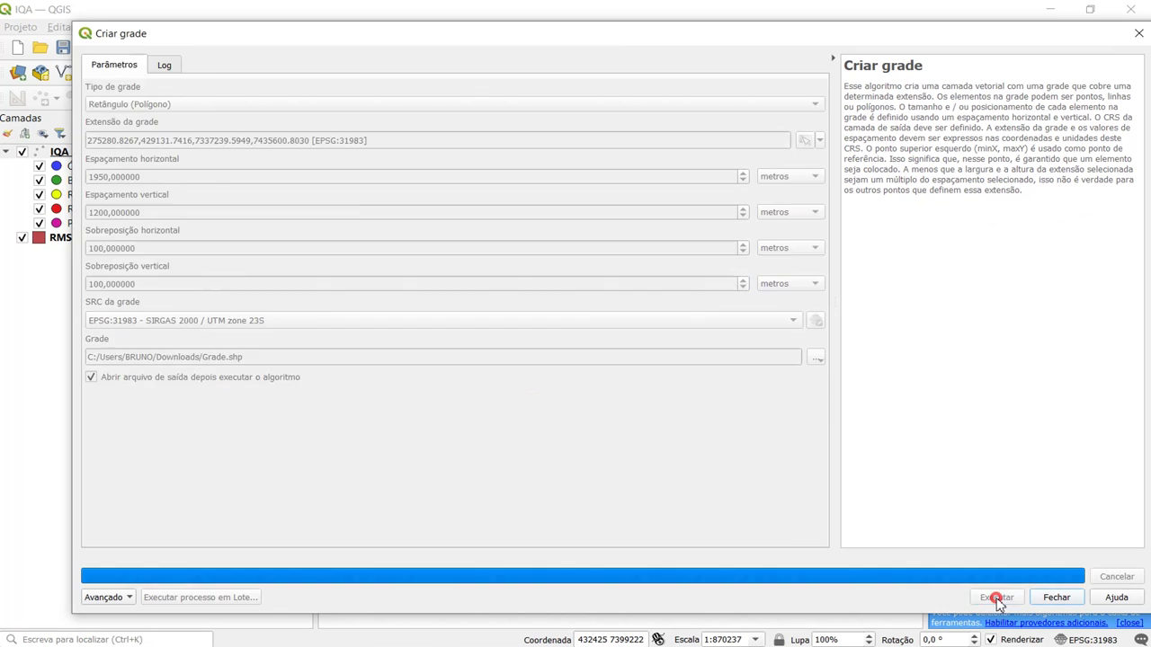
pyautogui.moveTo(637, 44); pyautogui.dragTo(557, 322)
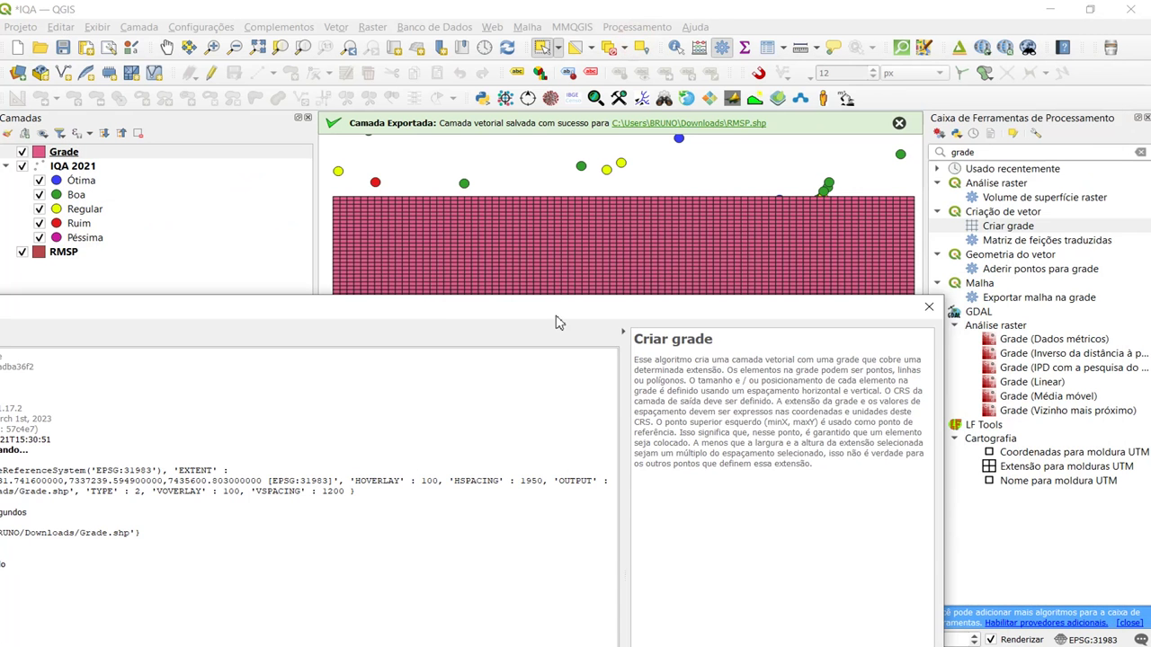
pyautogui.click(926, 308)
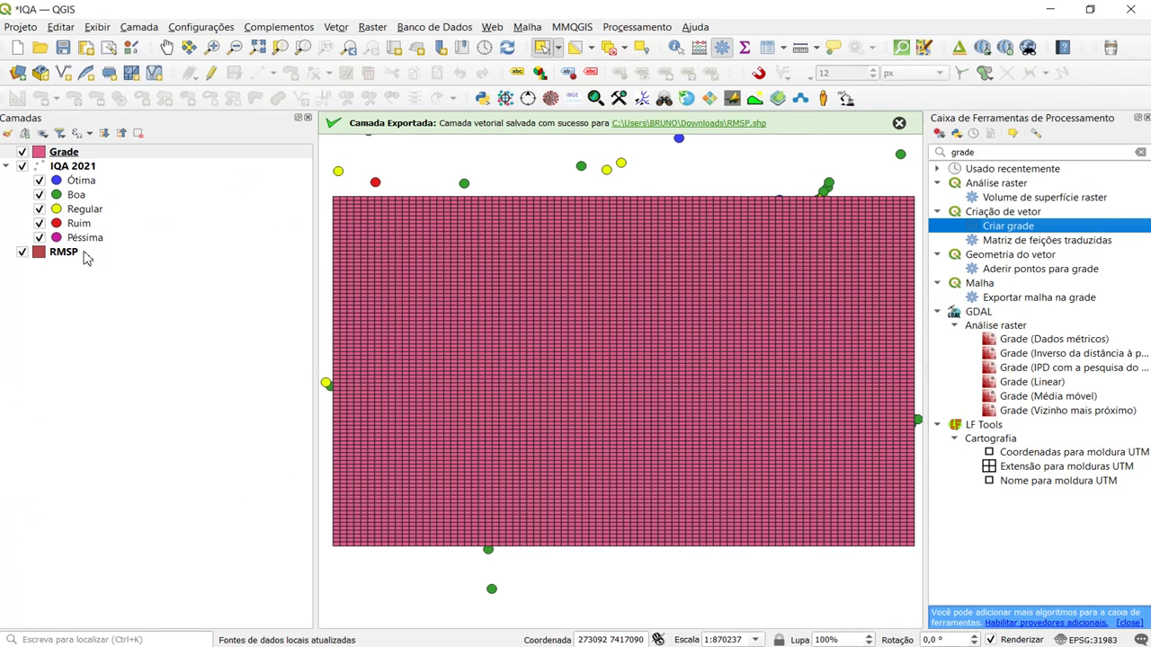
# Step: Reorder the layers so that IQA 2021 is on top, followed by RMSP and then Grade
pyautogui.moveTo(81, 254); pyautogui.dragTo(148, 156)
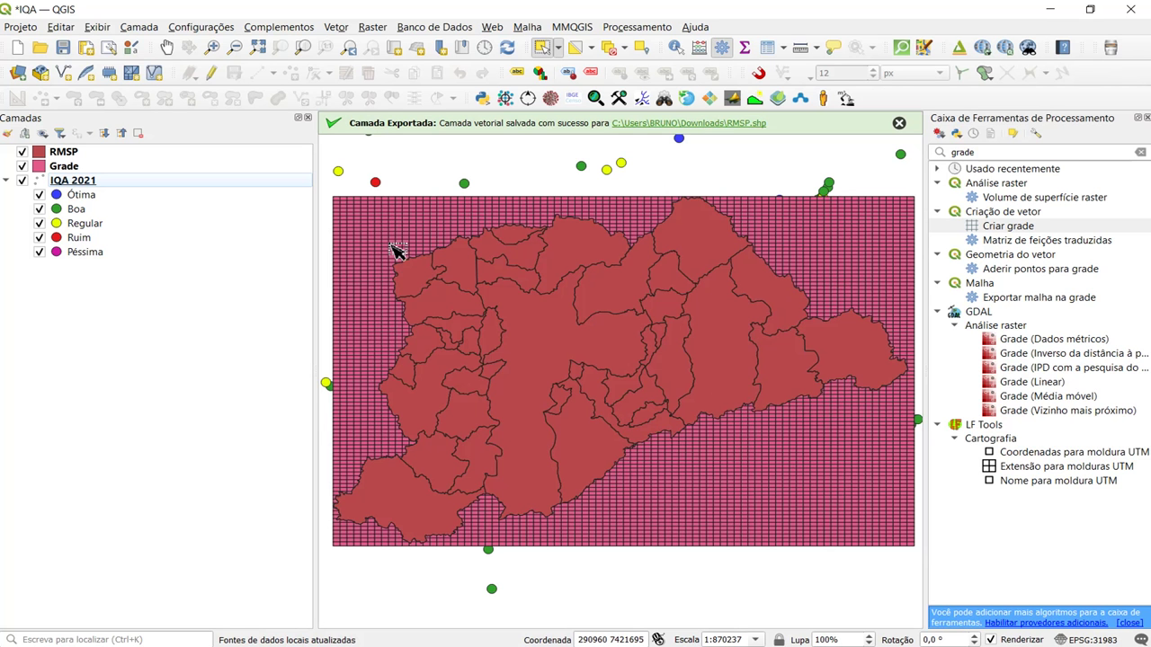
pyautogui.scroll(2, 357, 218)
pyautogui.scroll(-1, 458, 282)
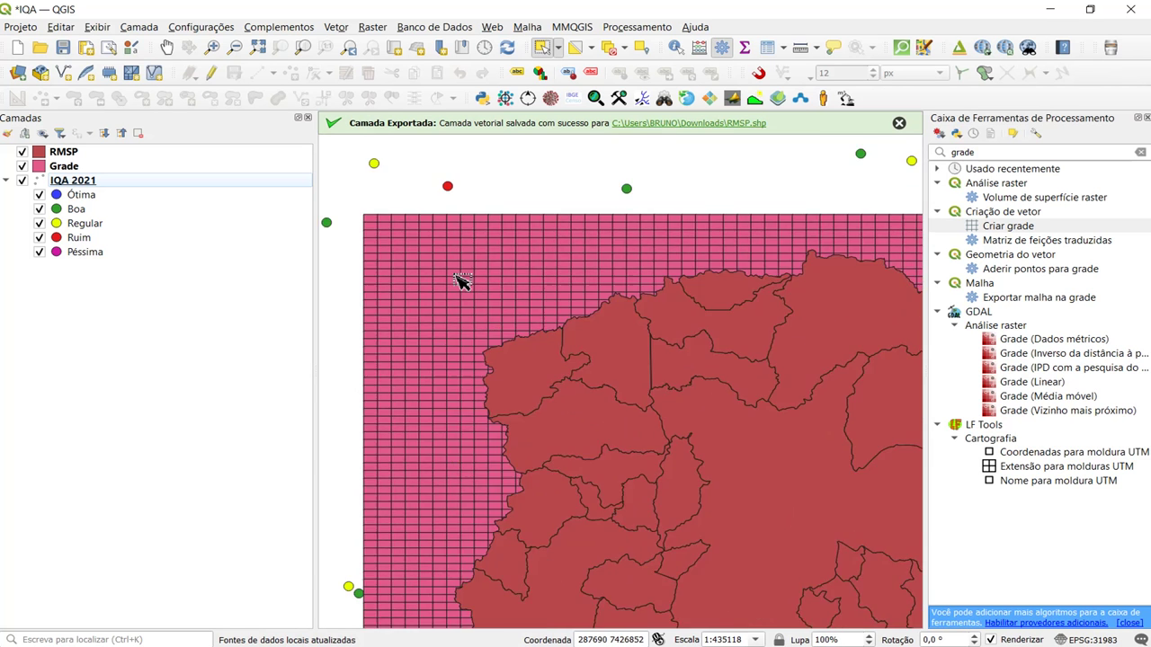
pyautogui.scroll(-1, 458, 281)
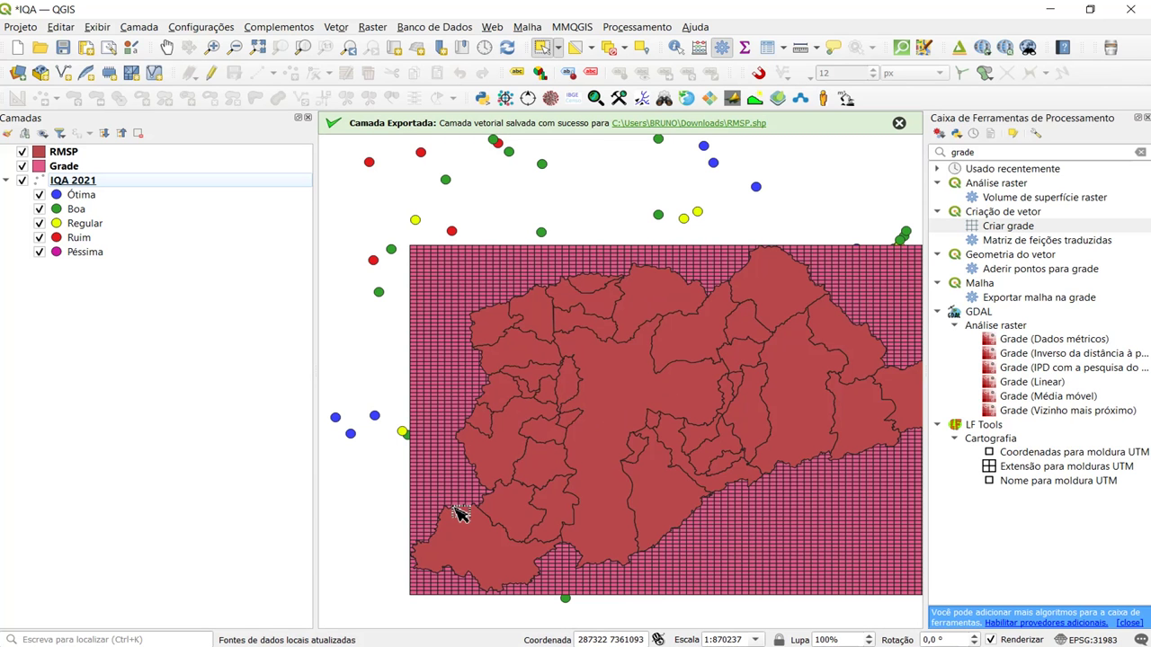
pyautogui.moveTo(529, 504); pyautogui.dragTo(479, 465)
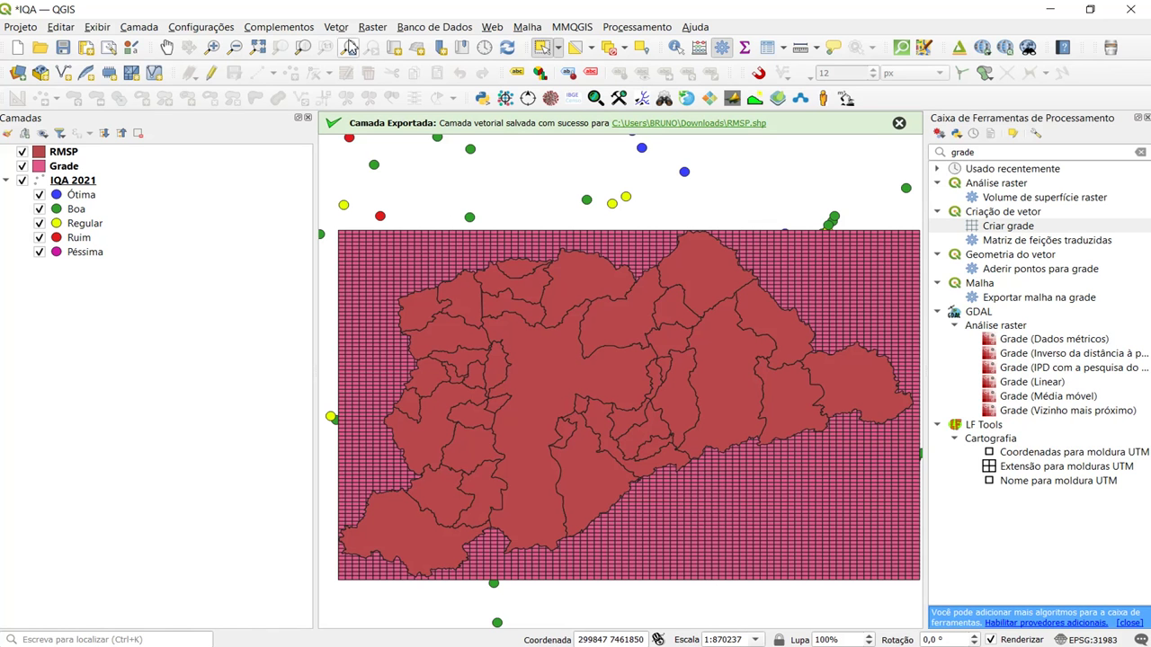
pyautogui.moveTo(82, 190)
pyautogui.mouseDown()
pyautogui.moveTo(94, 163)
pyautogui.moveTo(124, 156)
pyautogui.mouseUp()
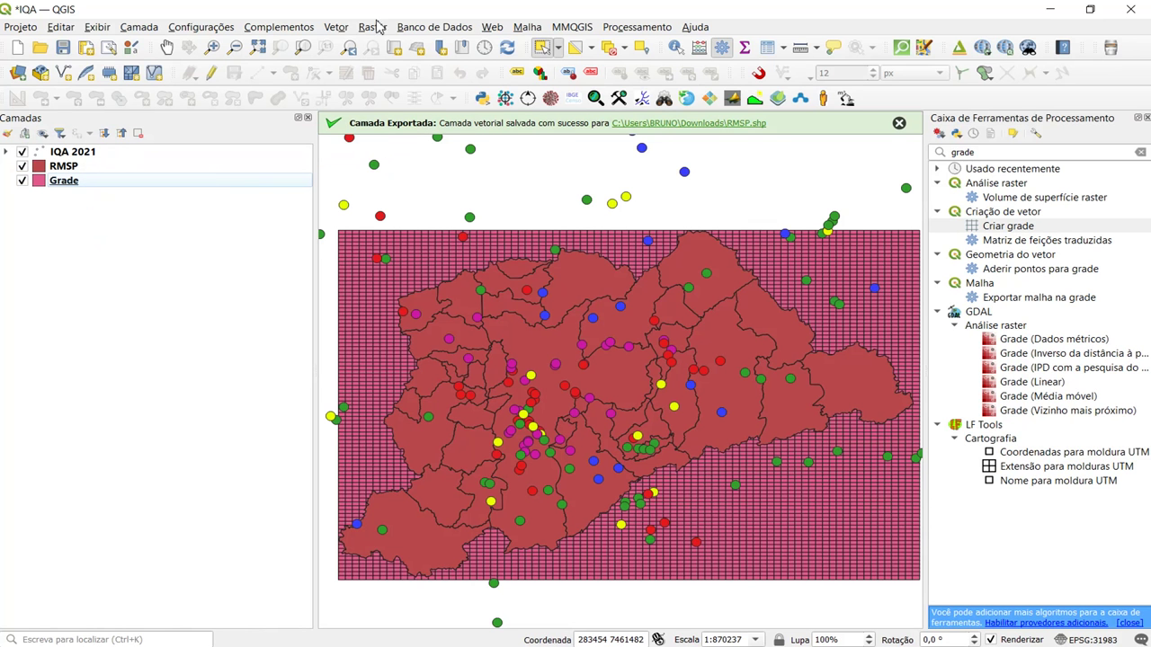
# Step: Select the IQA 2021 features that intersect RMSP with Selecionar por localização, creating a new selection
pyautogui.click(345, 29)
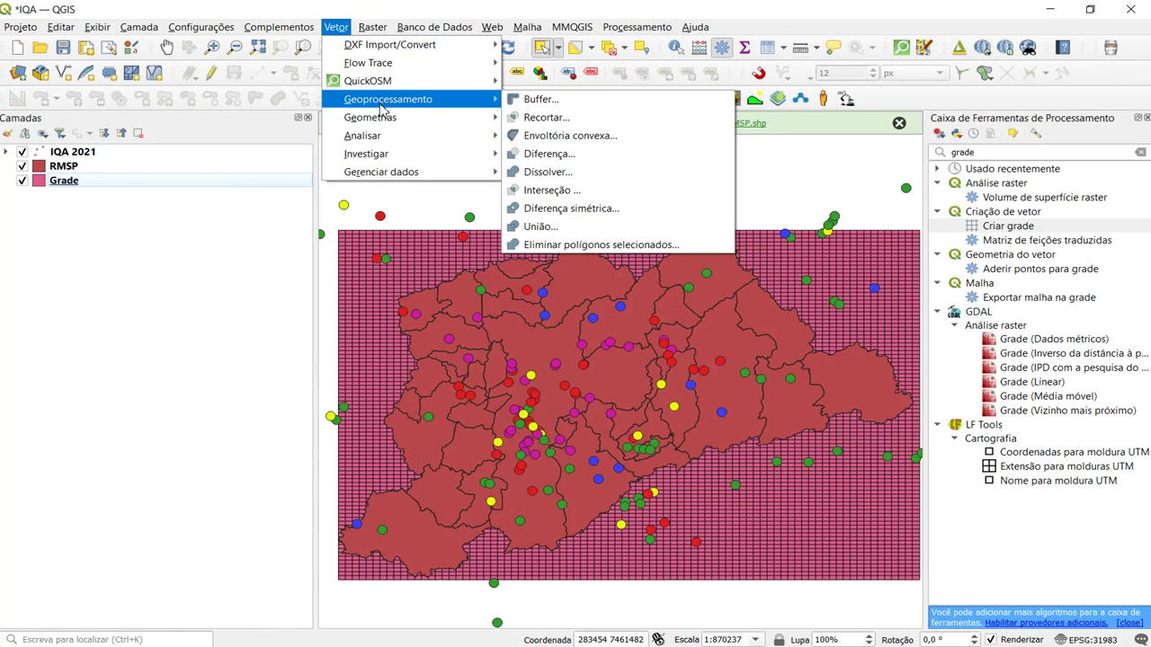
pyautogui.moveTo(385, 153)
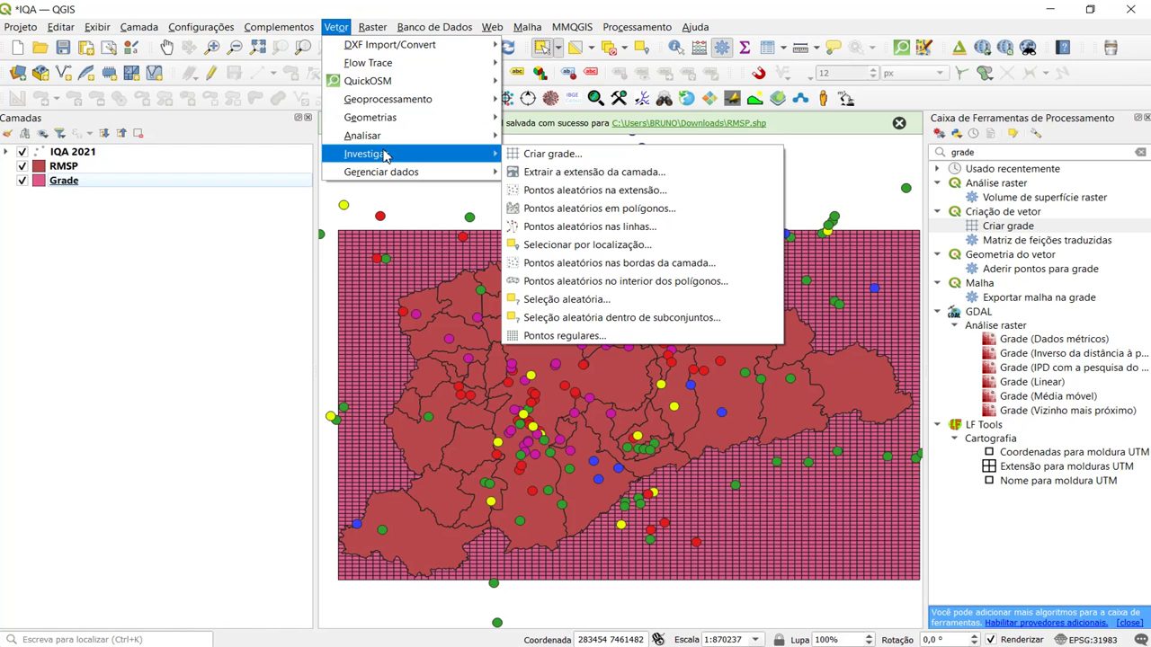
pyautogui.click(609, 245)
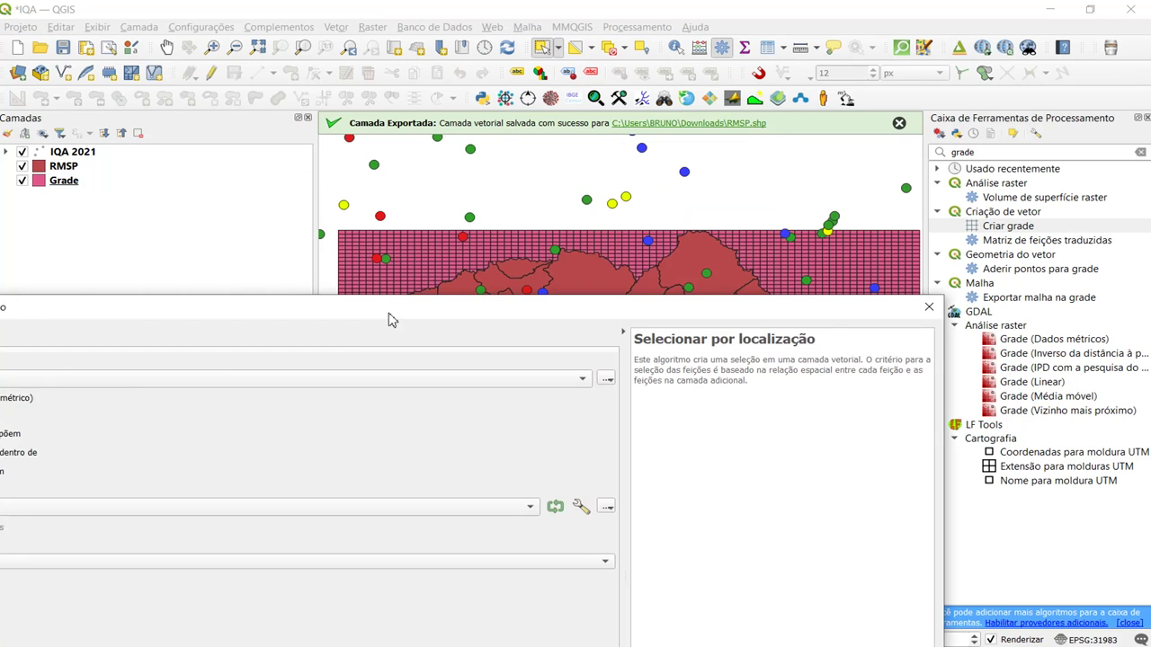
pyautogui.moveTo(530, 220); pyautogui.dragTo(686, 123)
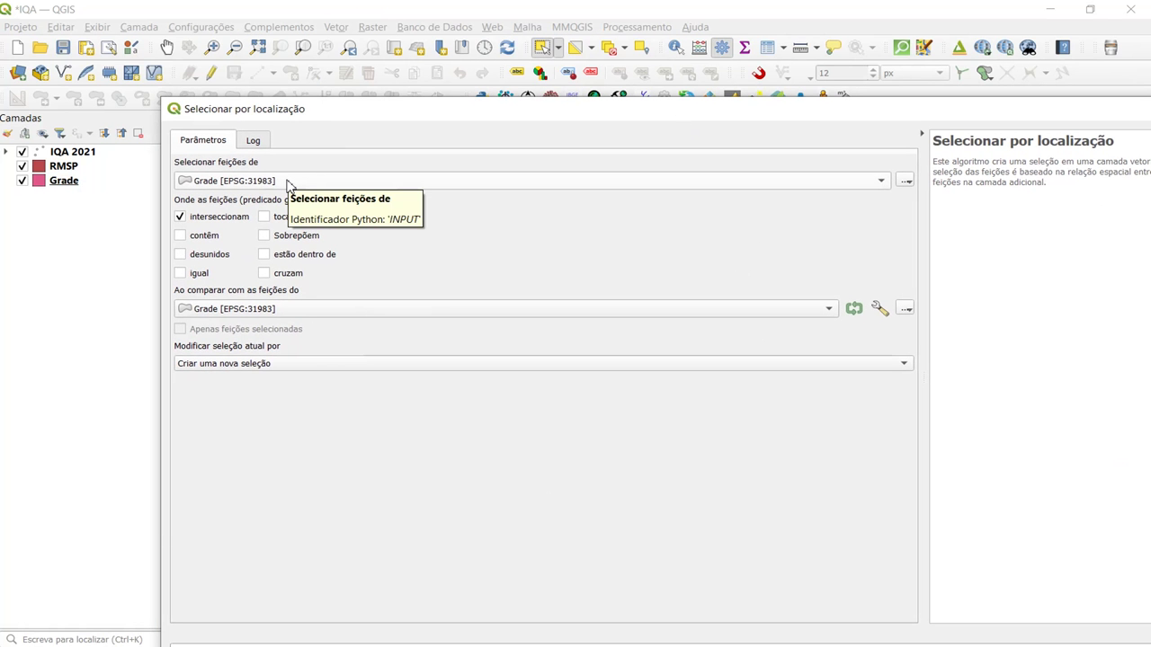
pyautogui.click(288, 180)
pyautogui.click(281, 196)
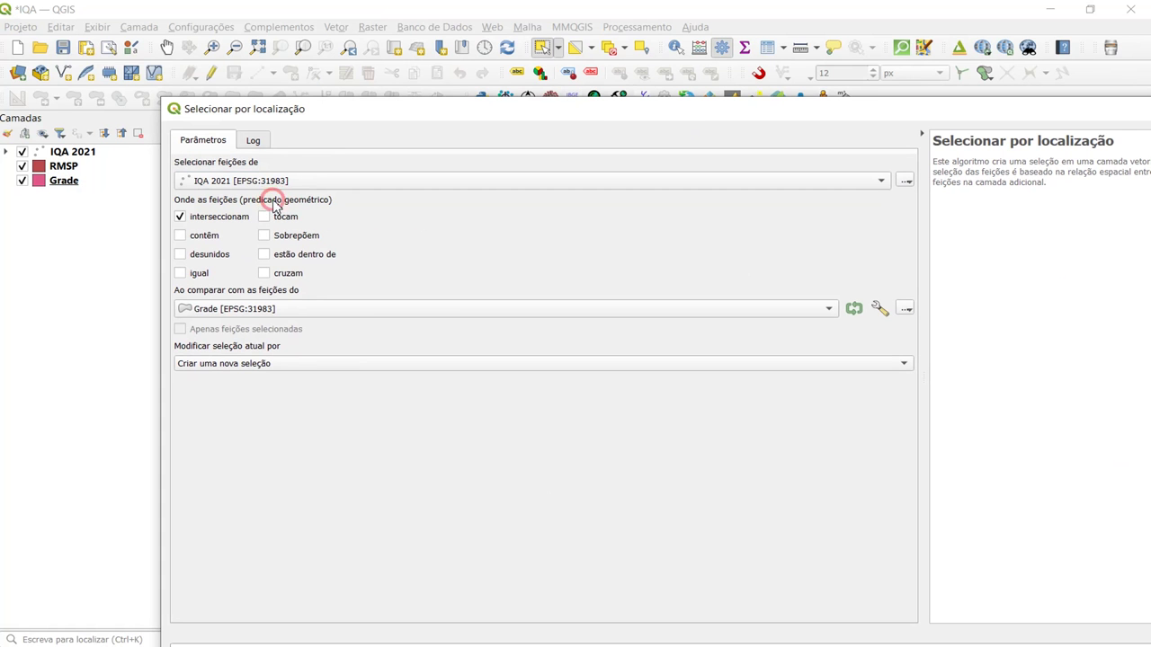
pyautogui.click(218, 315)
pyautogui.click(224, 338)
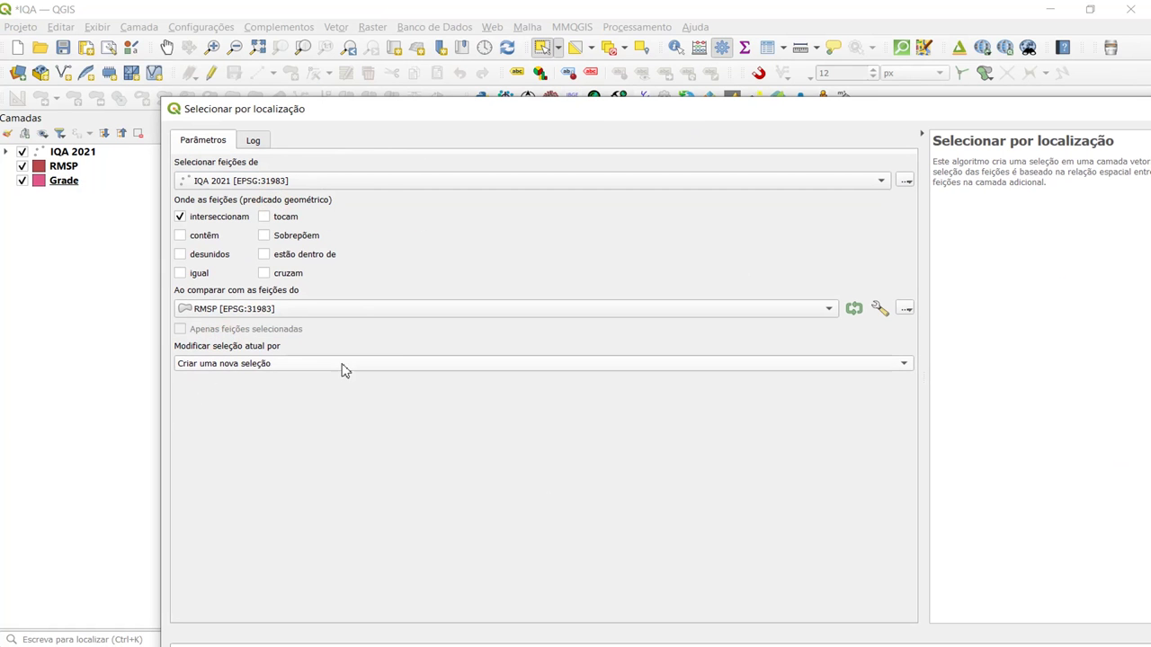
pyautogui.moveTo(396, 126); pyautogui.dragTo(273, 49)
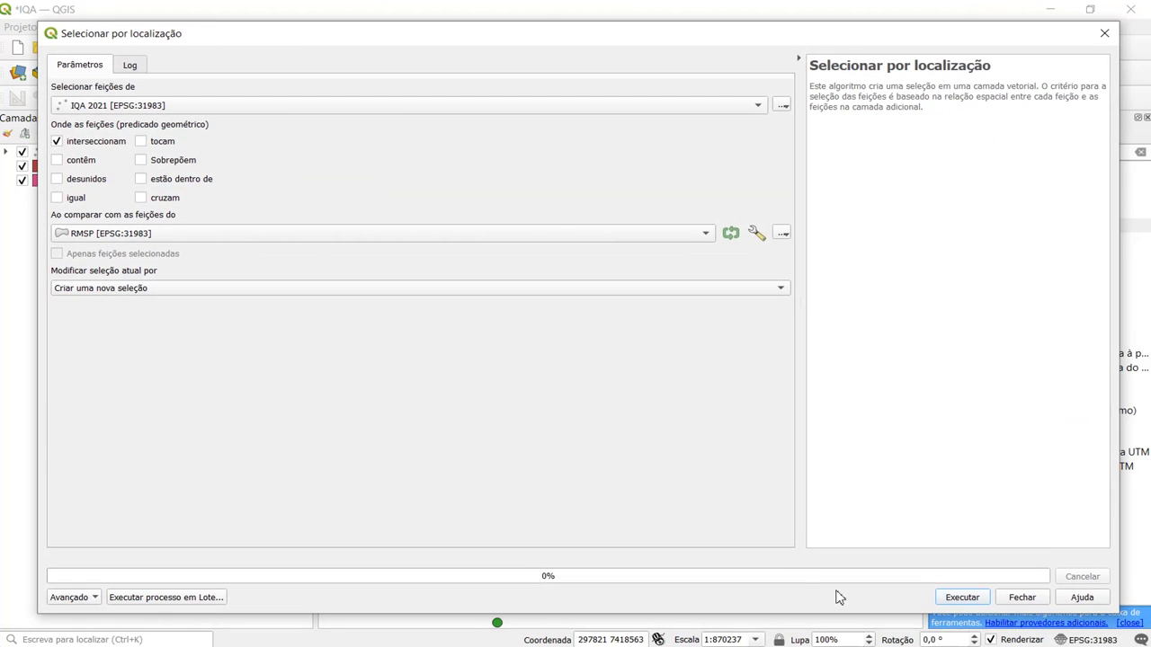
pyautogui.click(962, 598)
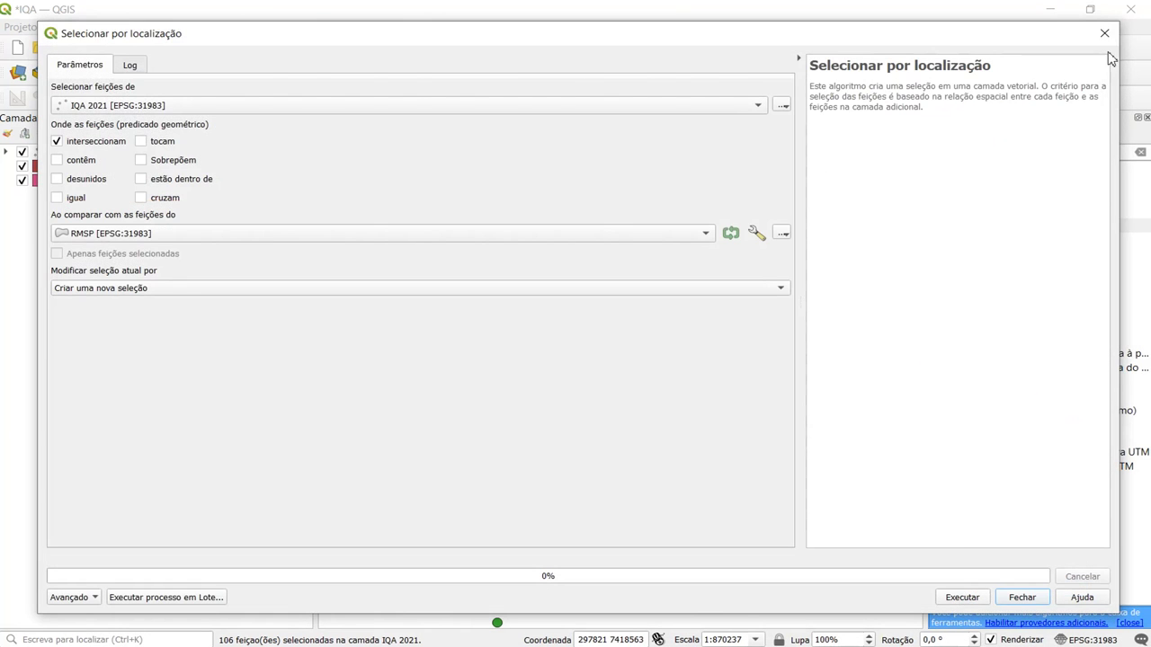
pyautogui.click(1102, 40)
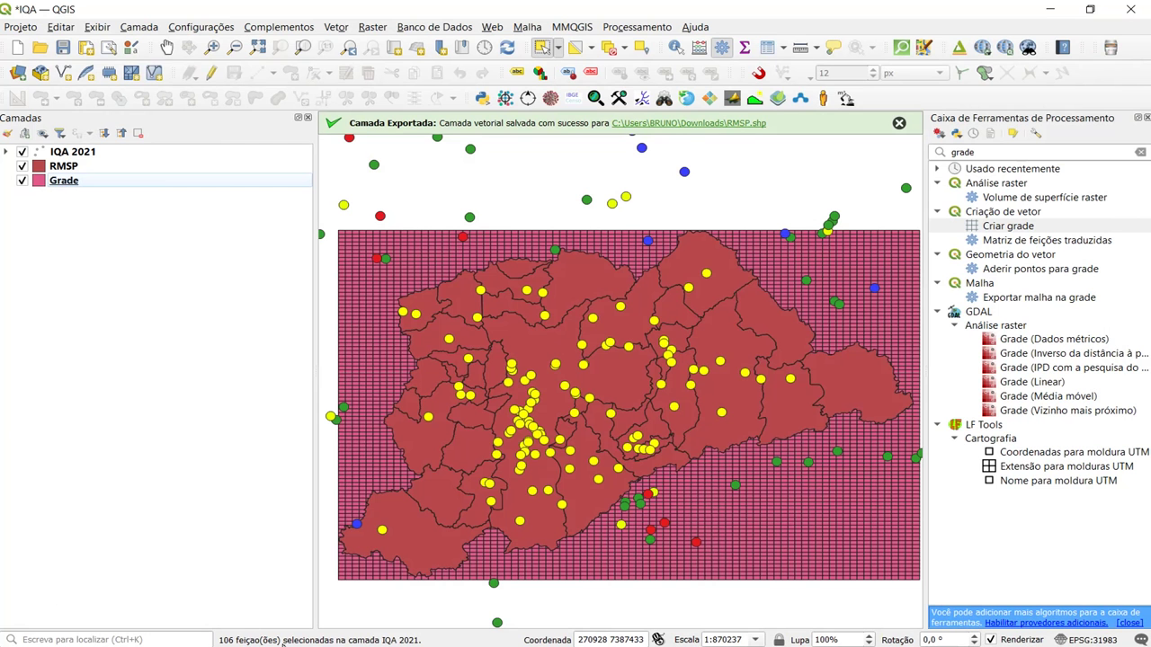
# Step: Start exporting the IQA 2021 layer as a shapefile, limiting the export to the selected features only
pyautogui.click(87, 157)
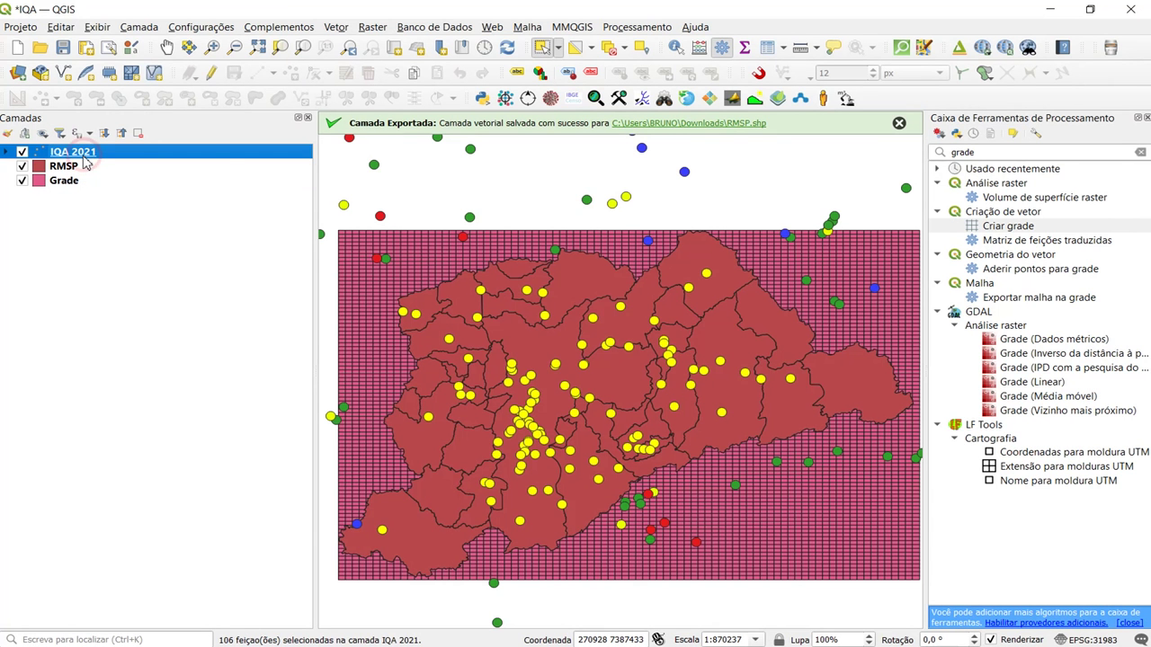
pyautogui.rightClick(86, 158)
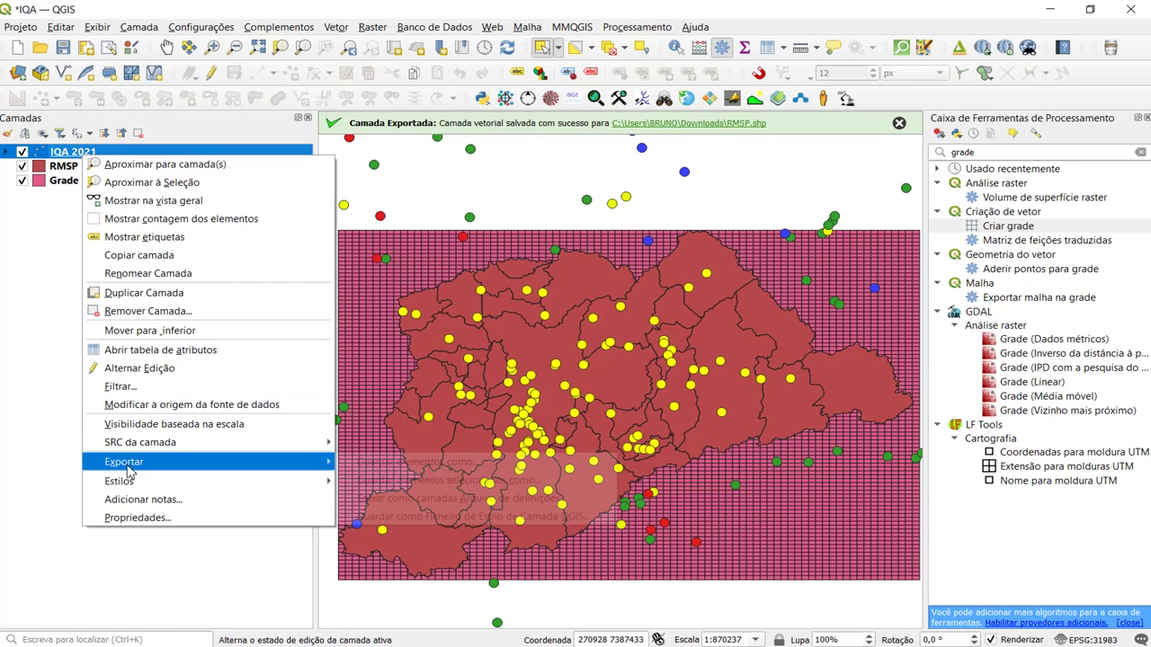
pyautogui.moveTo(126, 462)
pyautogui.click(404, 463)
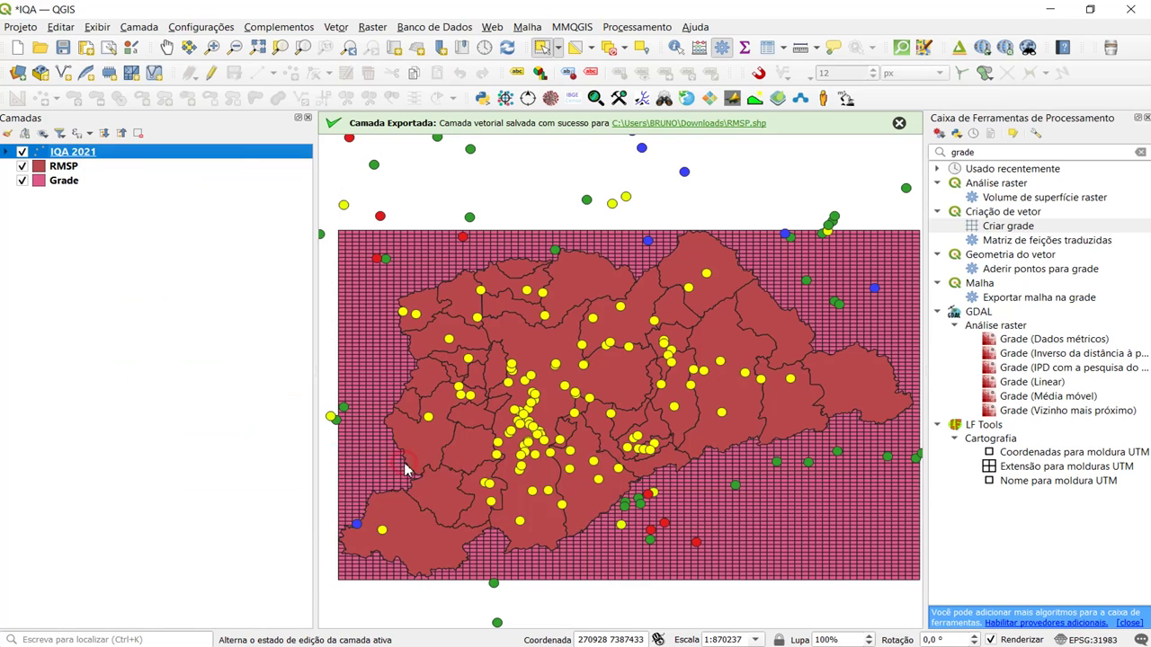
pyautogui.moveTo(416, 59); pyautogui.dragTo(519, 117)
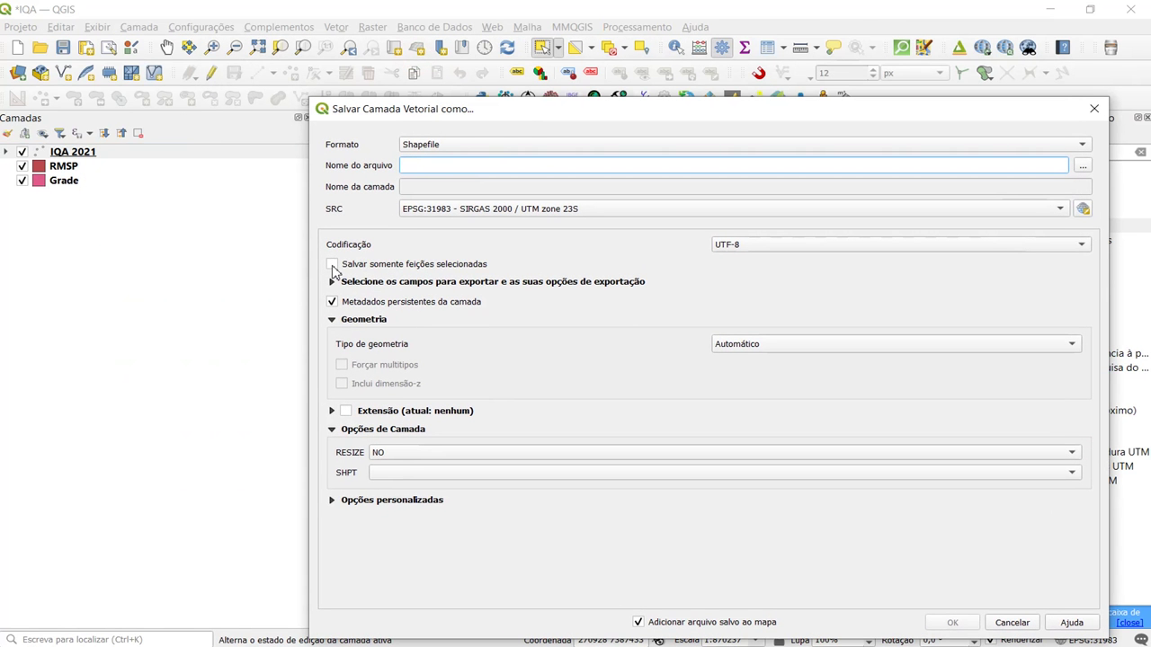
pyautogui.click(333, 266)
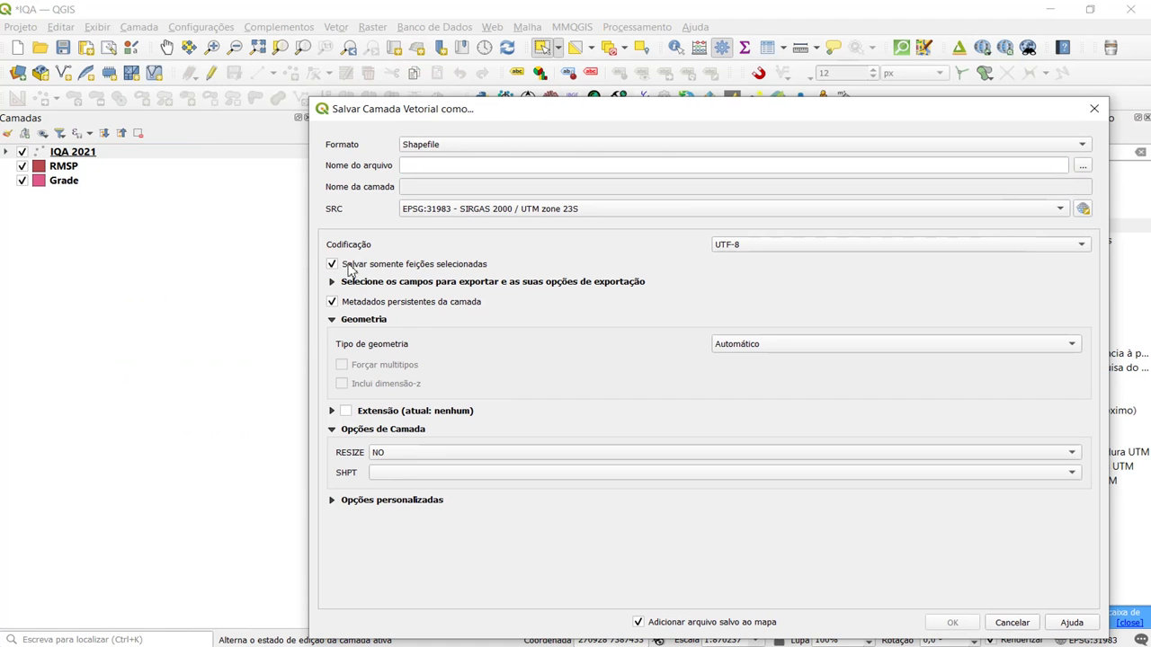
# Step: Set the output file to IQA_2021_RMSP in Downloads and run the export, adding the result to the map
pyautogui.click(1082, 168)
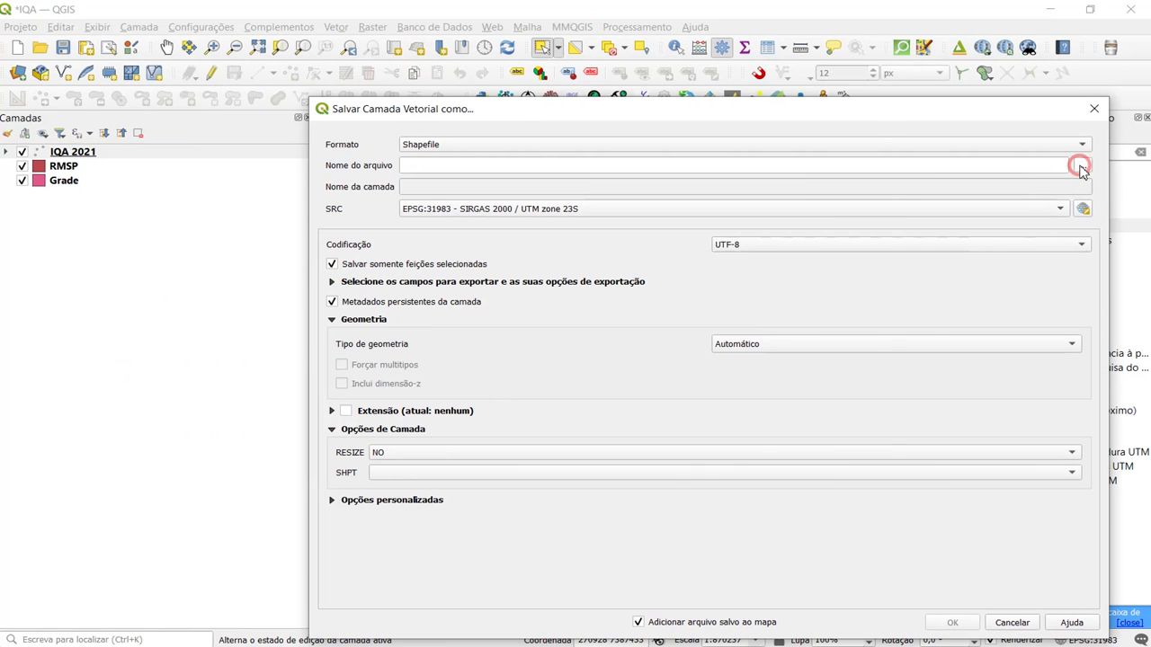
pyautogui.write('I')
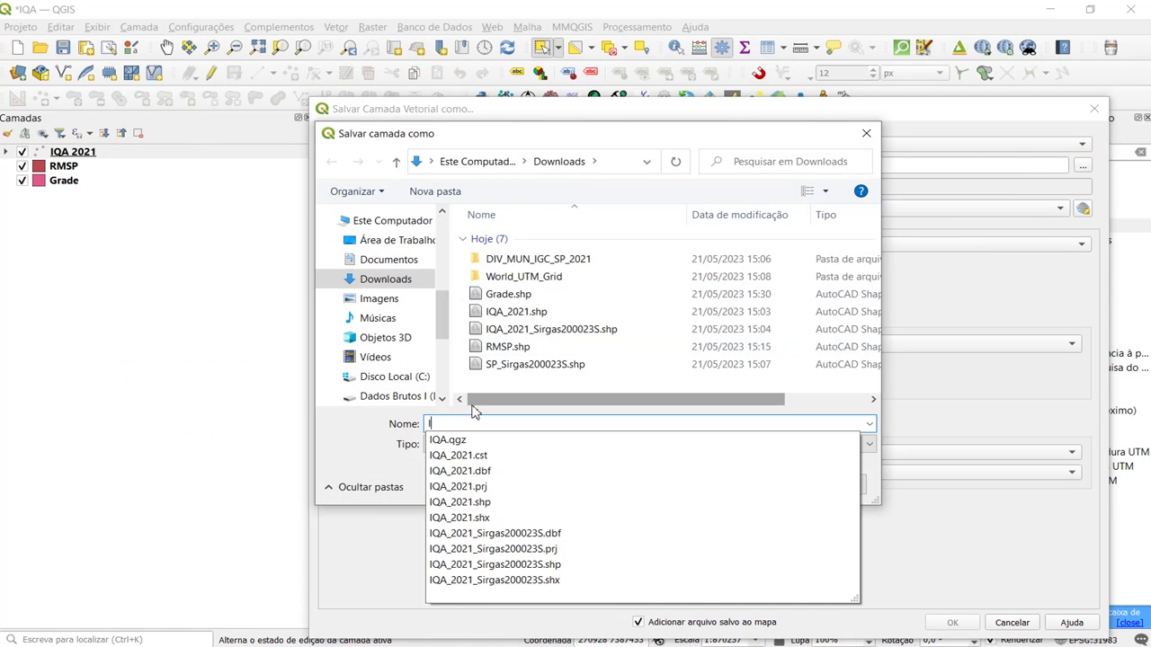
pyautogui.write('QA_2021_RMSP')
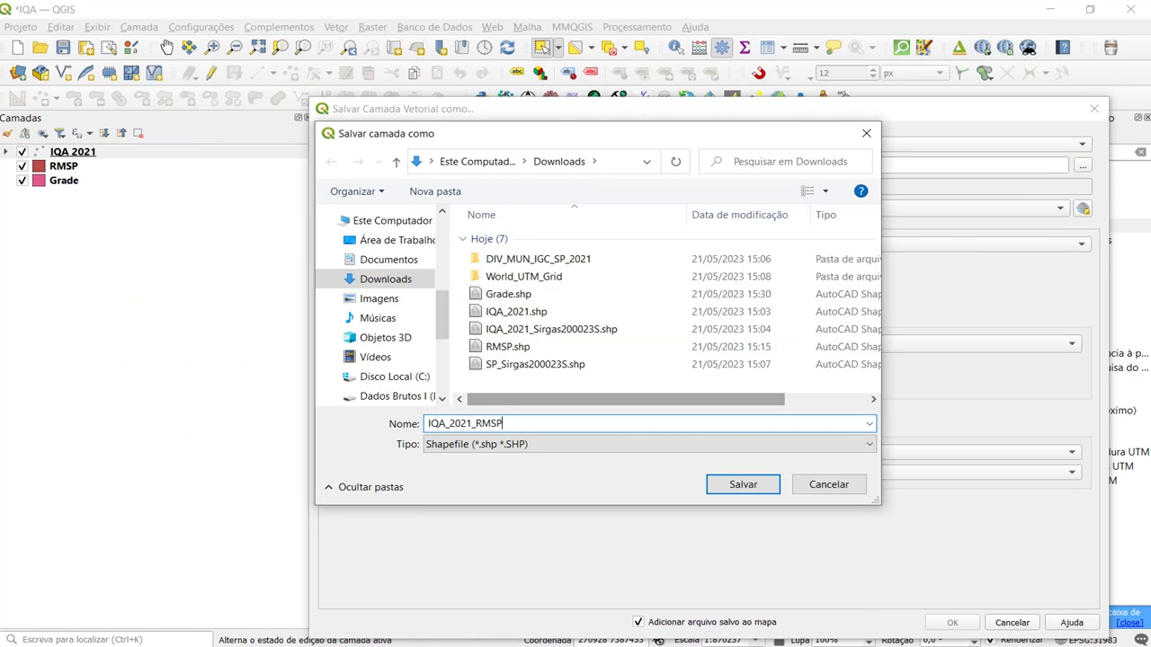
pyautogui.press('Return')
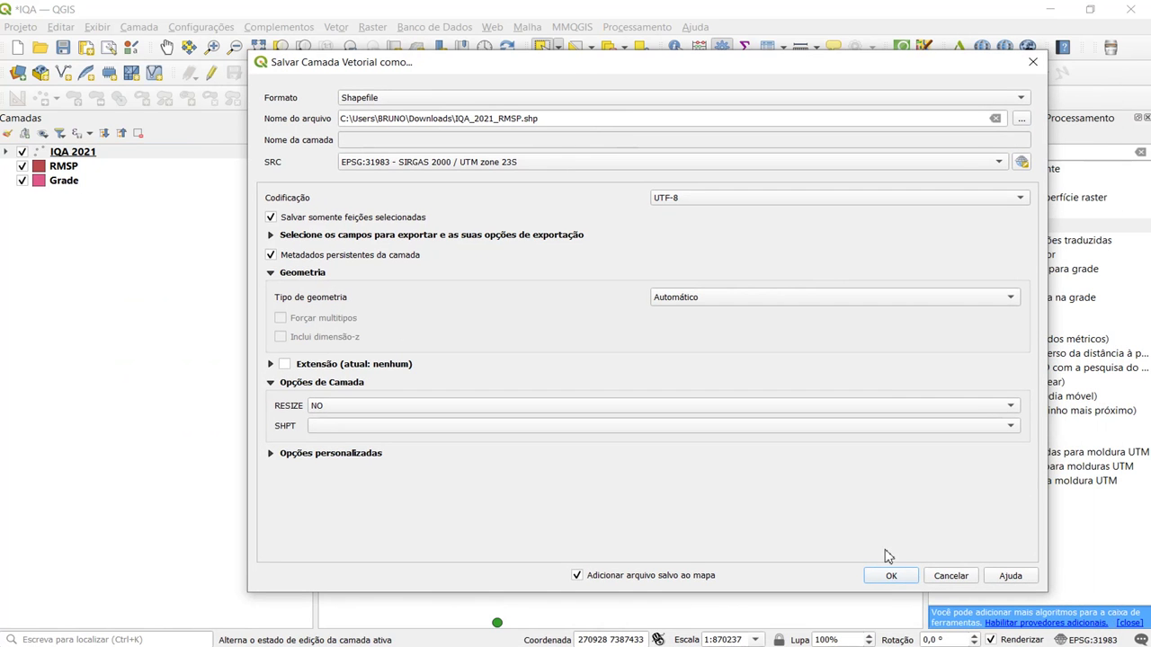
pyautogui.click(892, 577)
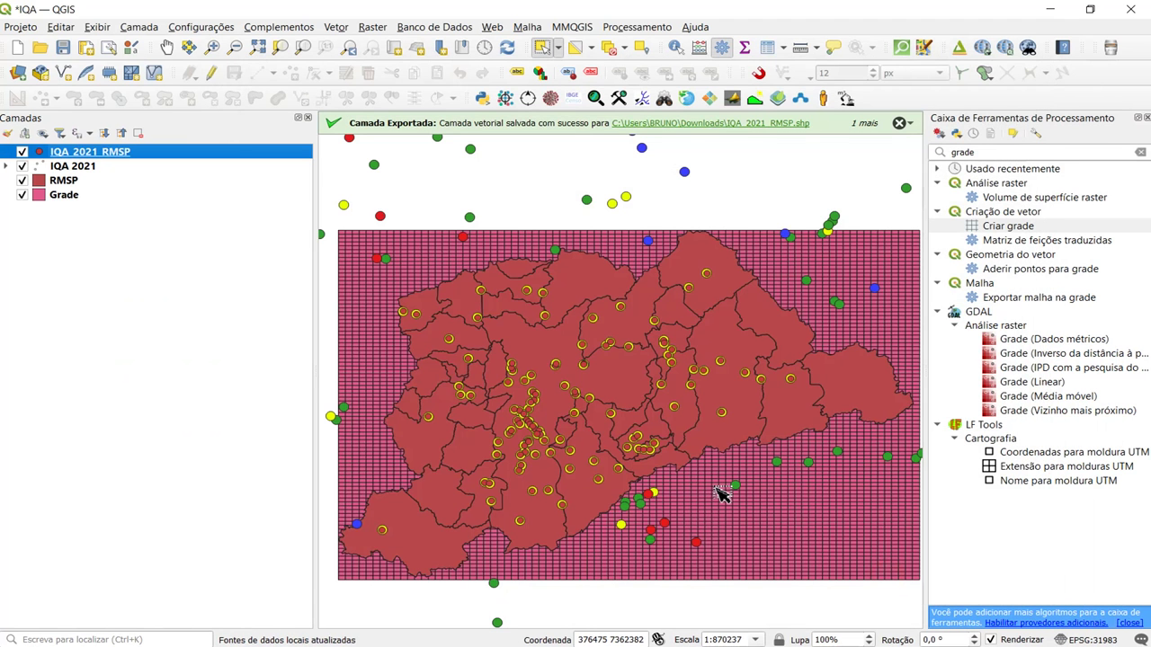
# Step: Remove the original IQA 2021 layer from the project
pyautogui.click(108, 169)
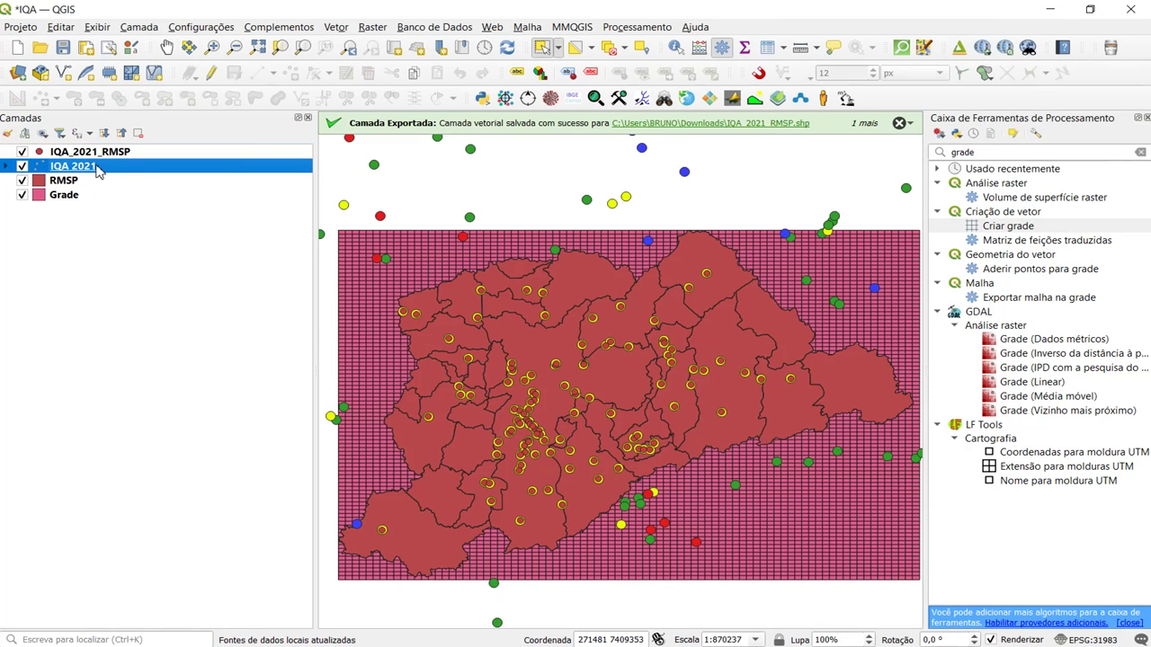
pyautogui.rightClick(97, 165)
pyautogui.click(131, 321)
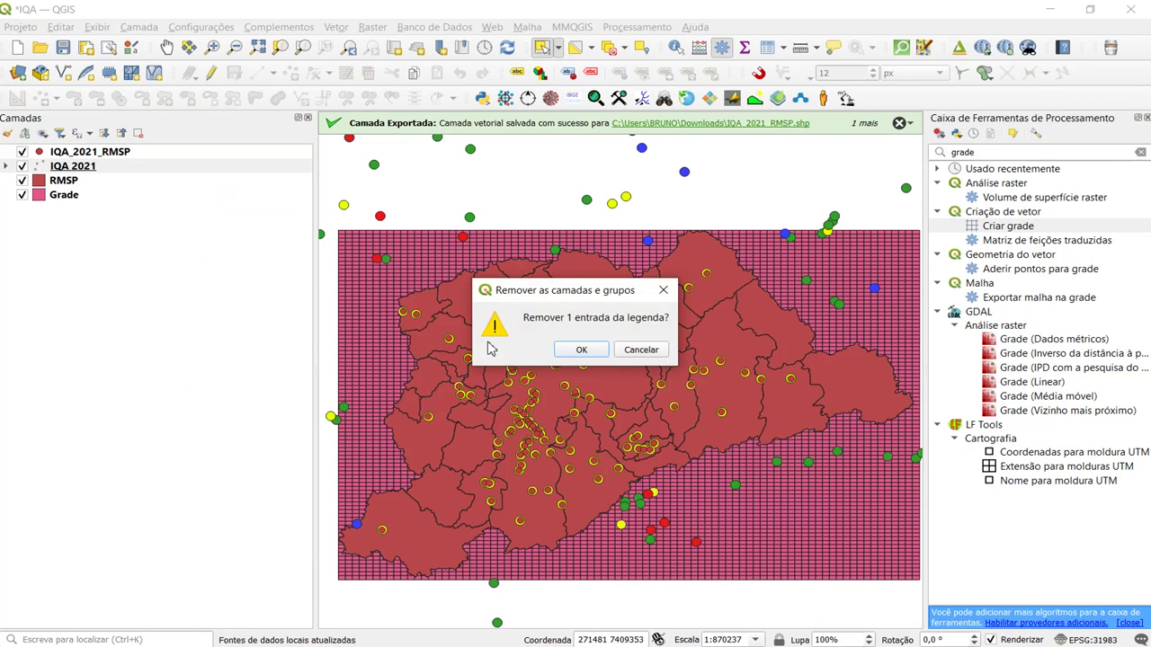
pyautogui.click(575, 350)
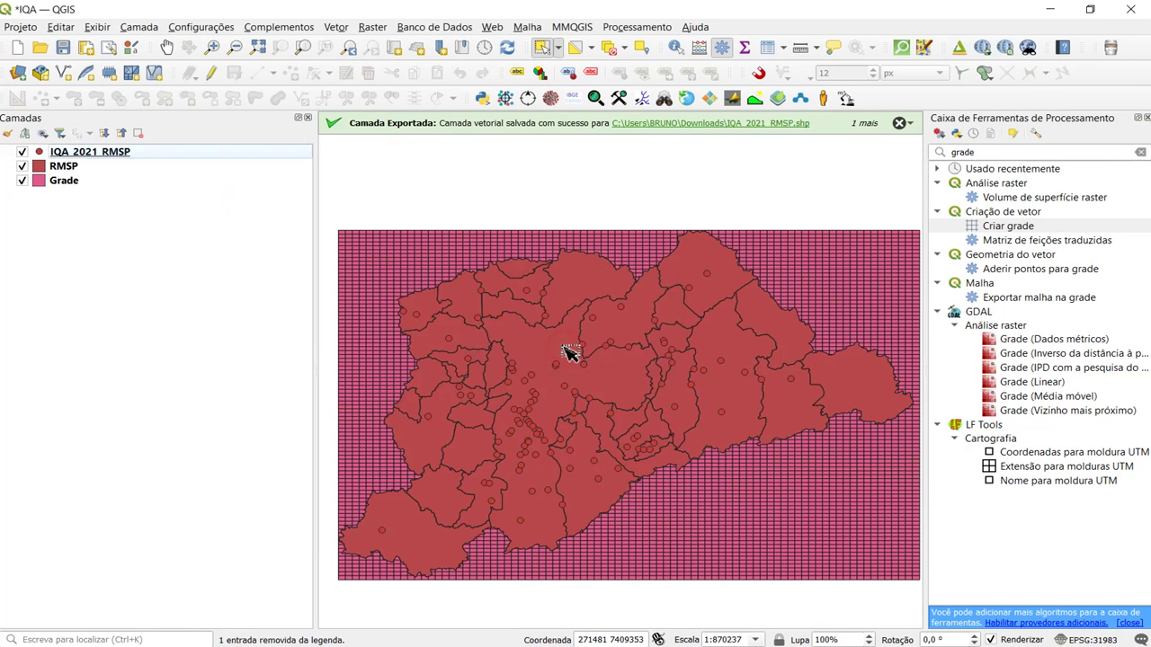
pyautogui.click(54, 158)
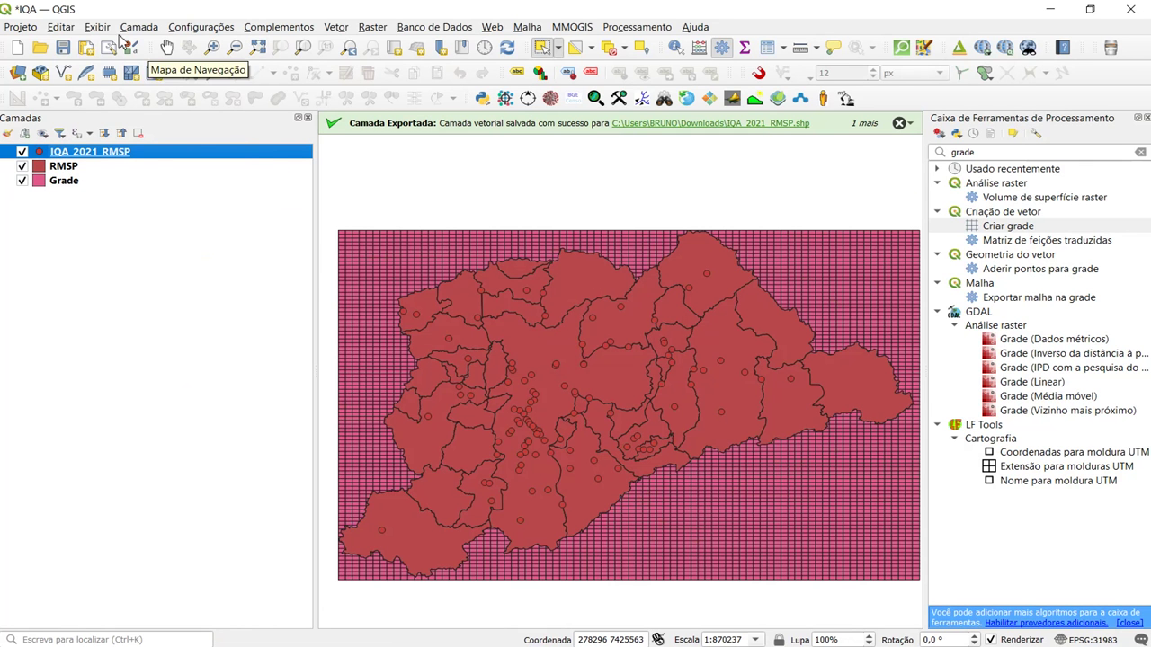
pyautogui.click(63, 28)
pyautogui.press('Escape')
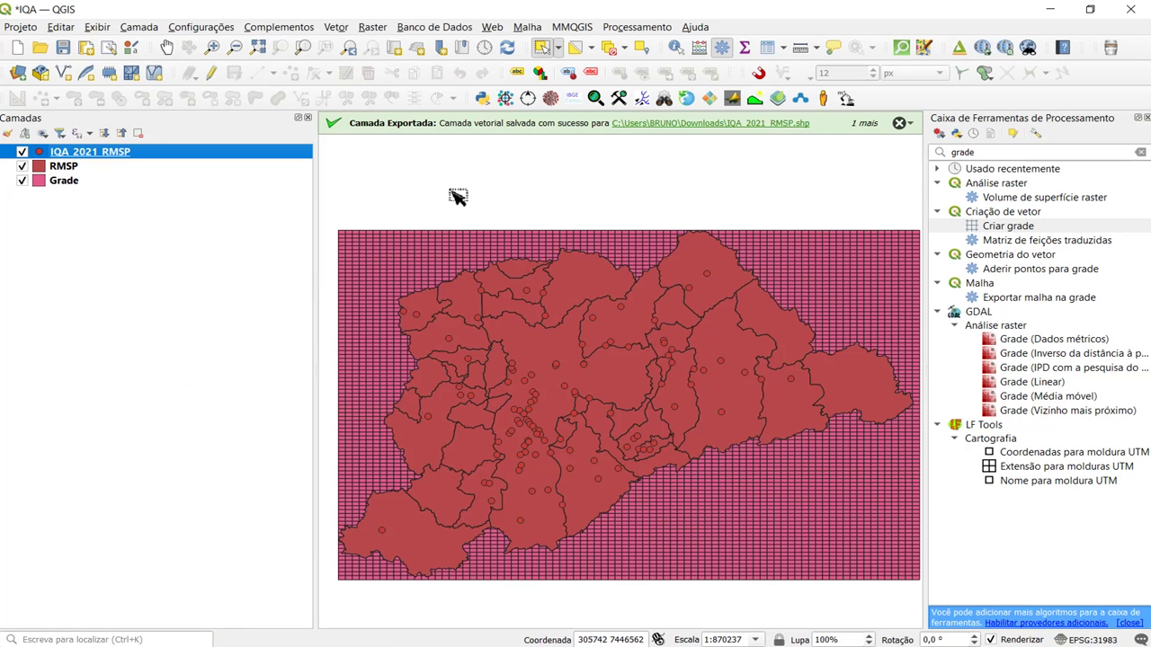
pyautogui.click(337, 28)
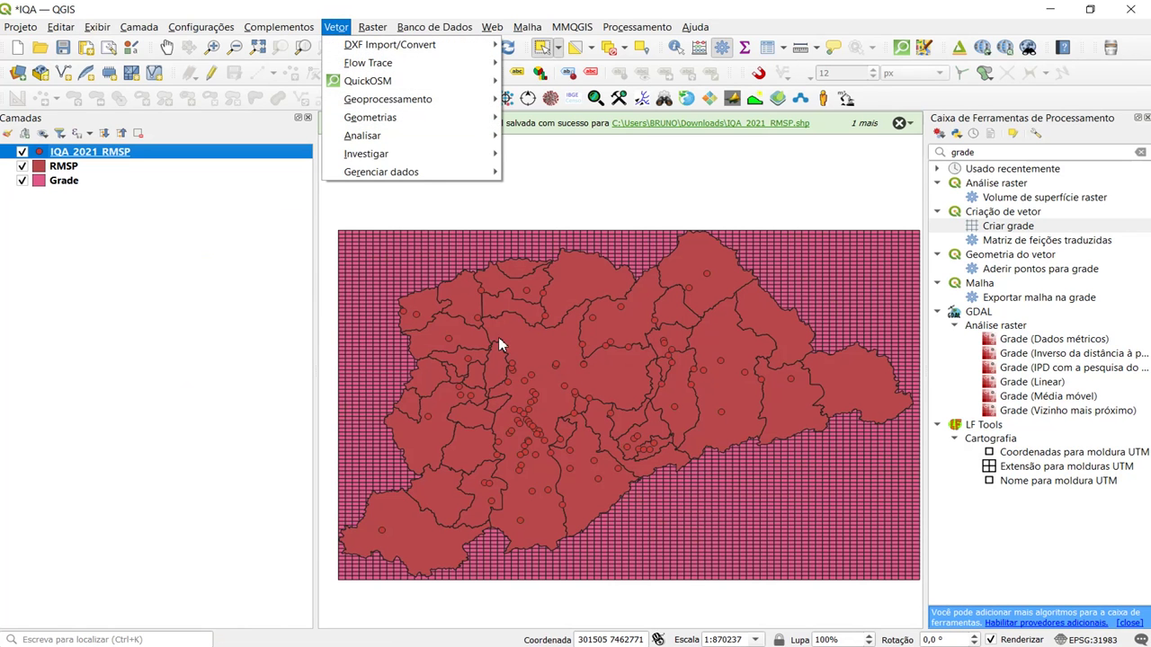
pyautogui.click(330, 295)
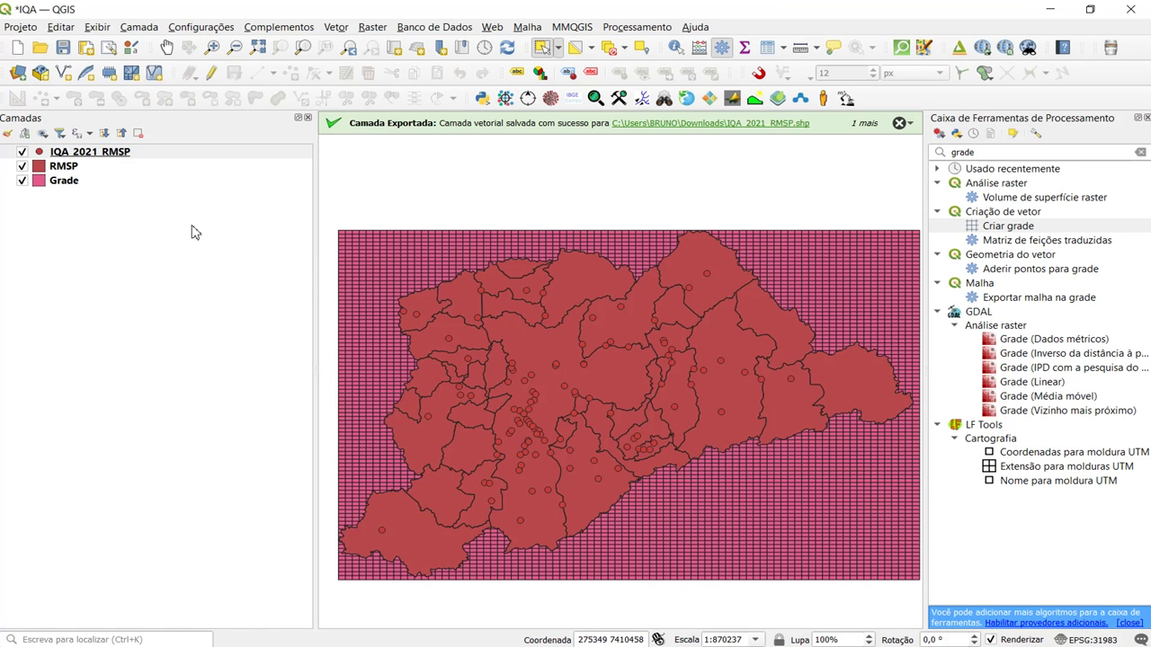
# Step: Review the attribute table of the IQA_2021_RMSP layer and close it
pyautogui.rightClick(155, 157)
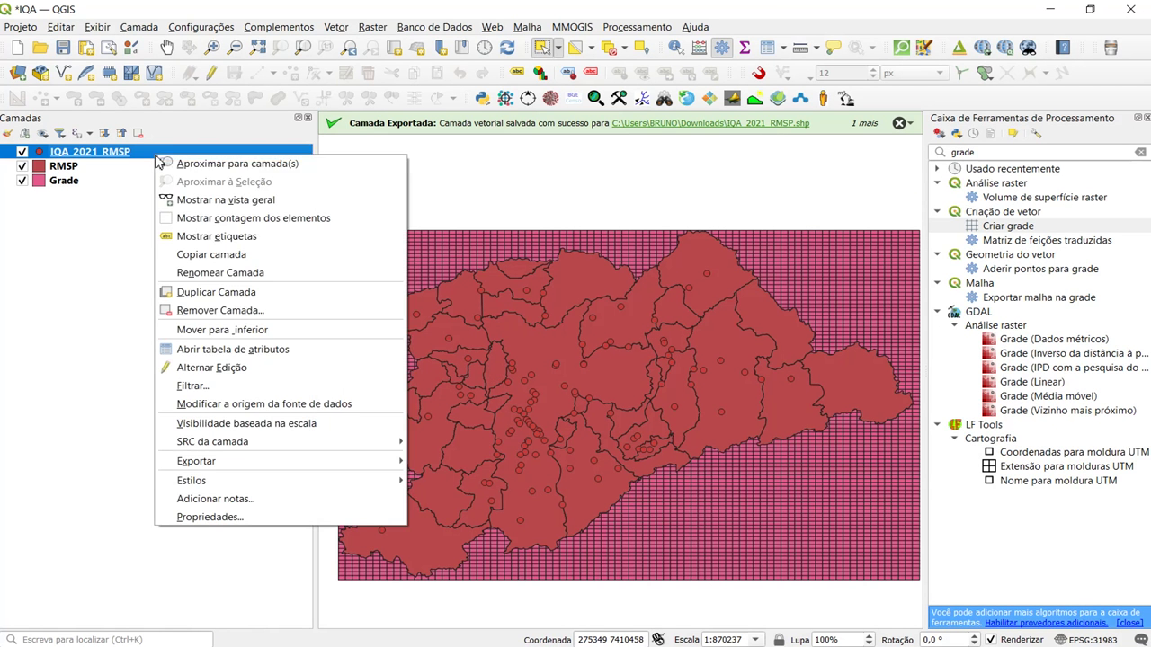
pyautogui.click(227, 350)
pyautogui.click(838, 76)
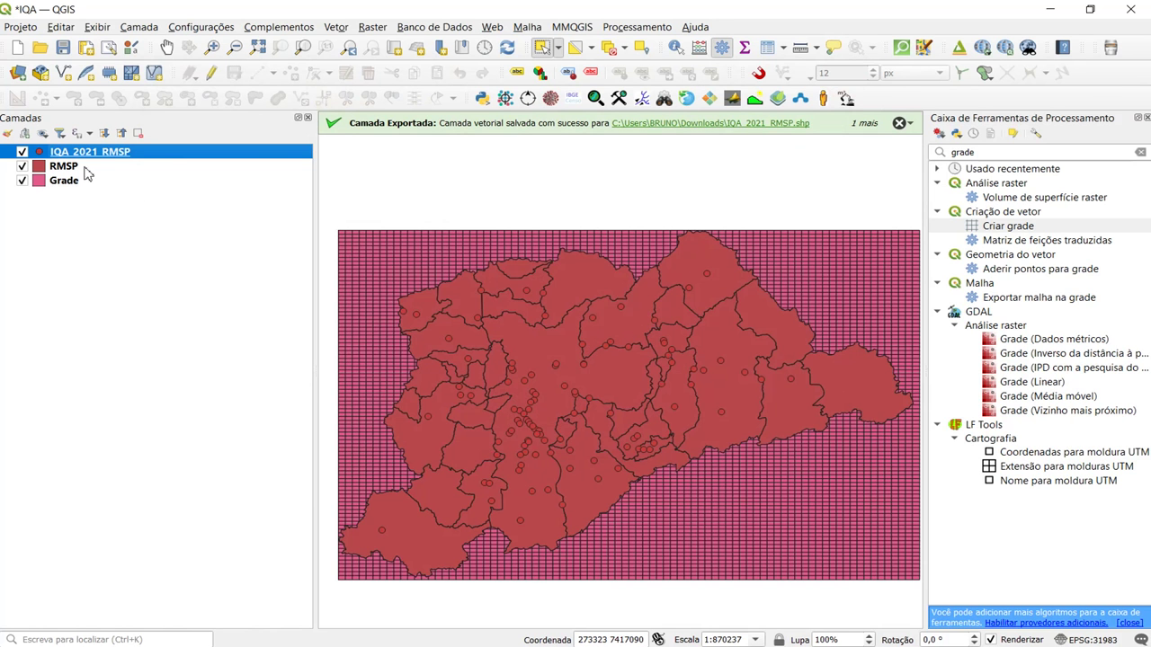
# Step: Open Selecionar por localização and set Grade as the layer whose features are selected
pyautogui.click(336, 27)
pyautogui.moveTo(385, 118)
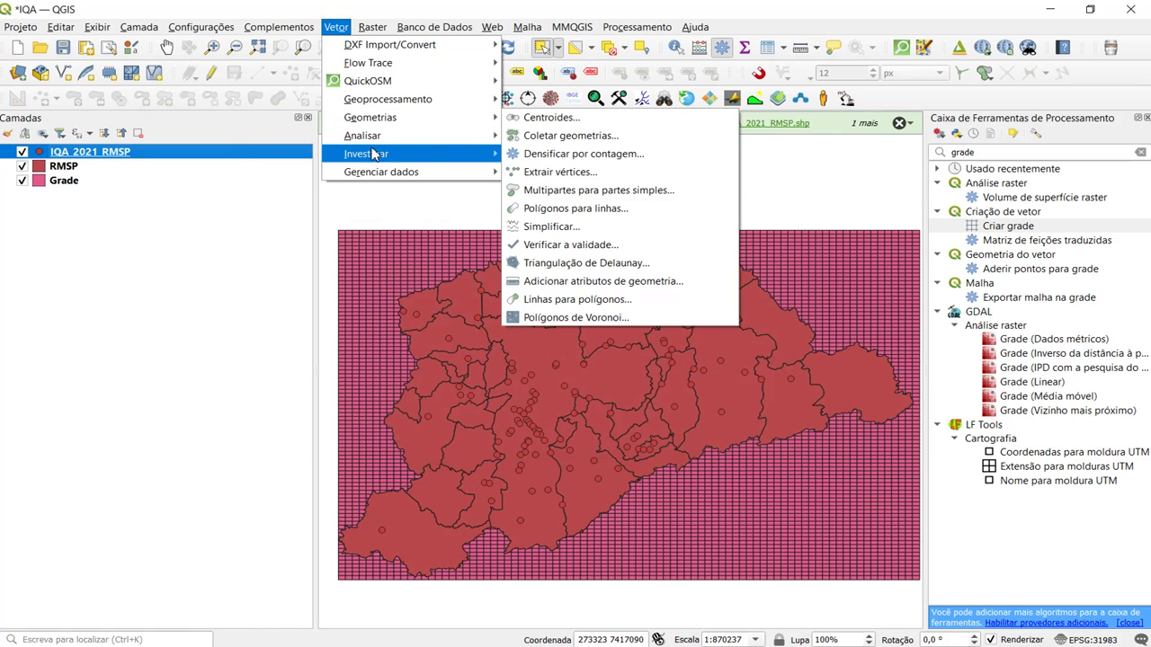
pyautogui.moveTo(378, 154)
pyautogui.click(544, 246)
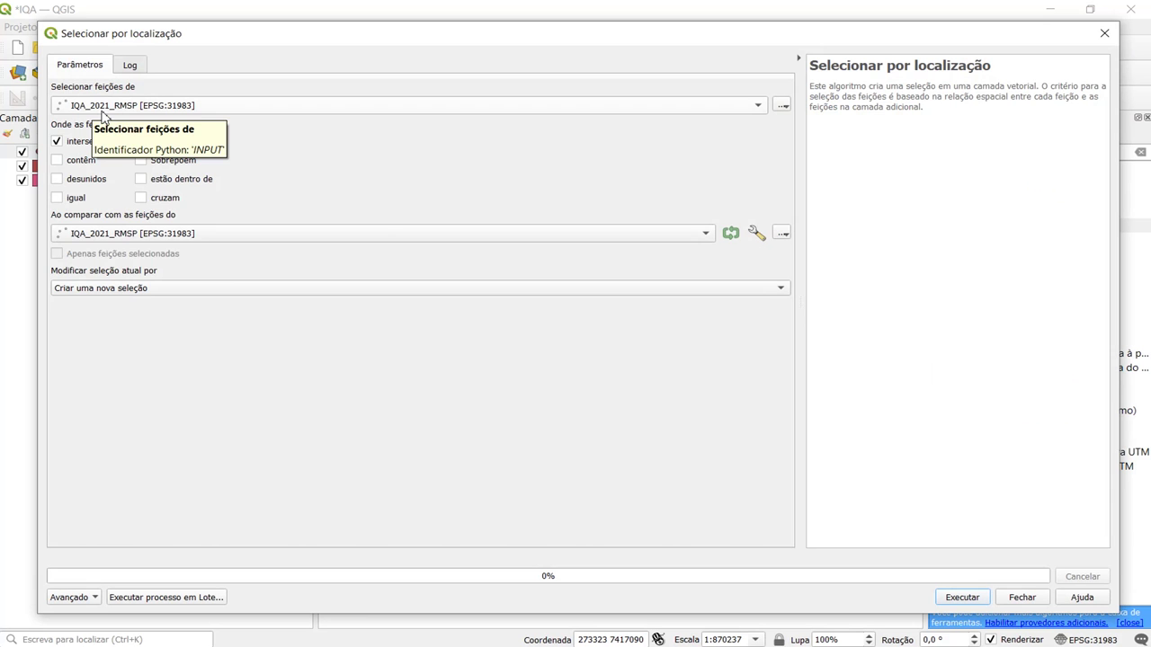
pyautogui.click(129, 234)
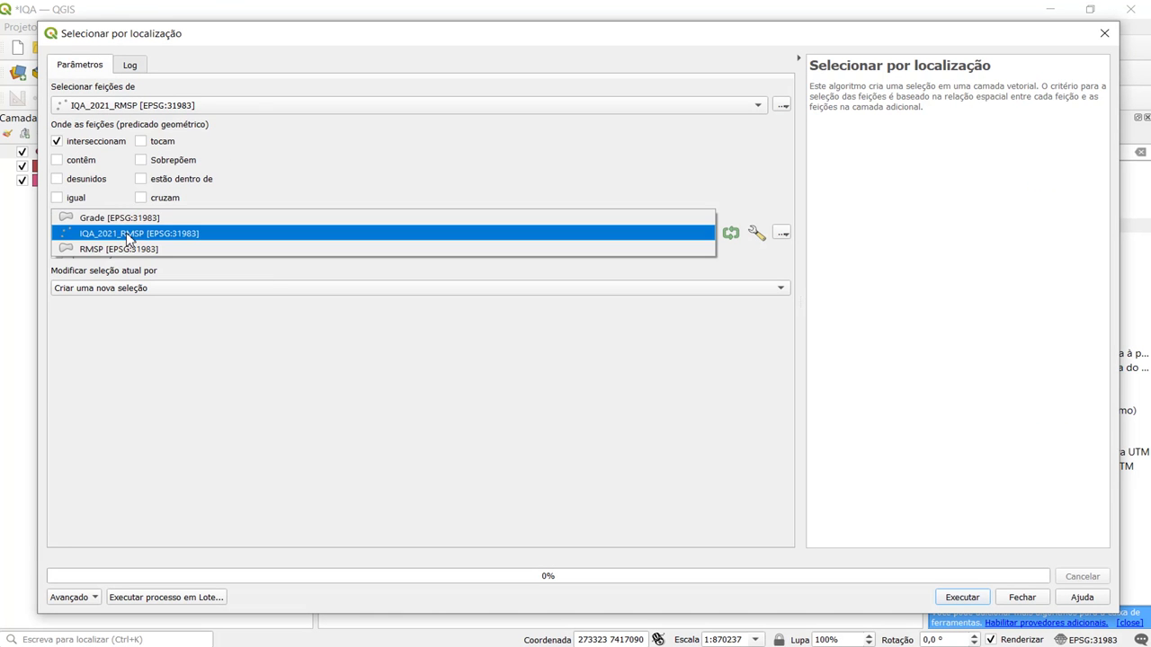
pyautogui.click(117, 105)
pyautogui.click(117, 105)
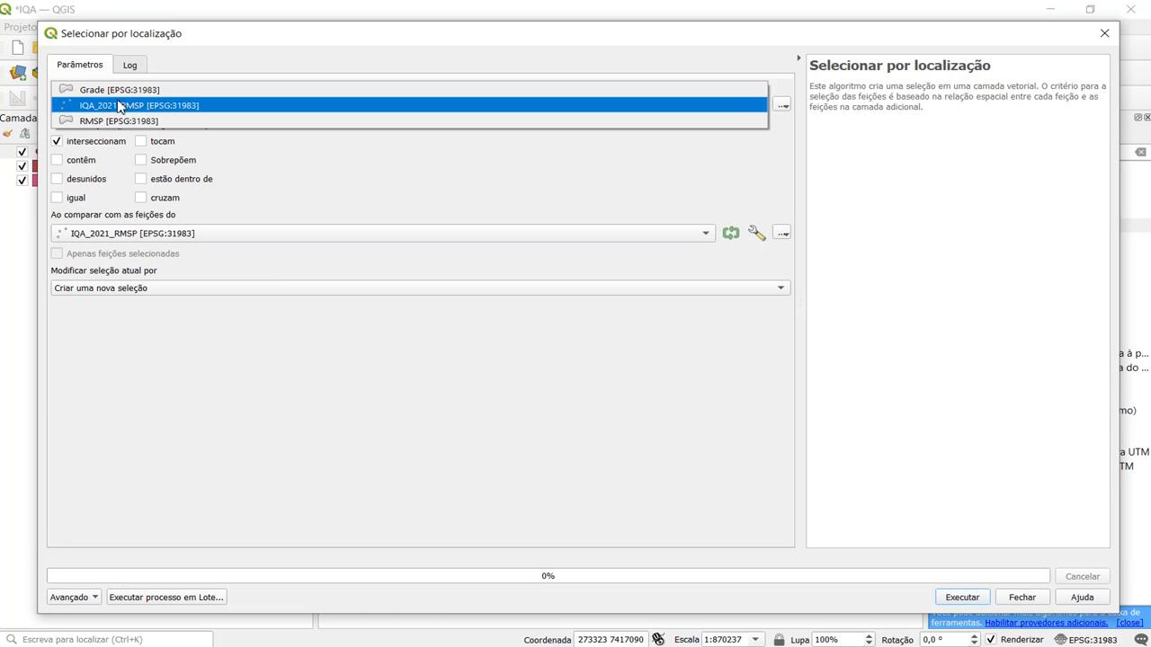
pyautogui.click(108, 93)
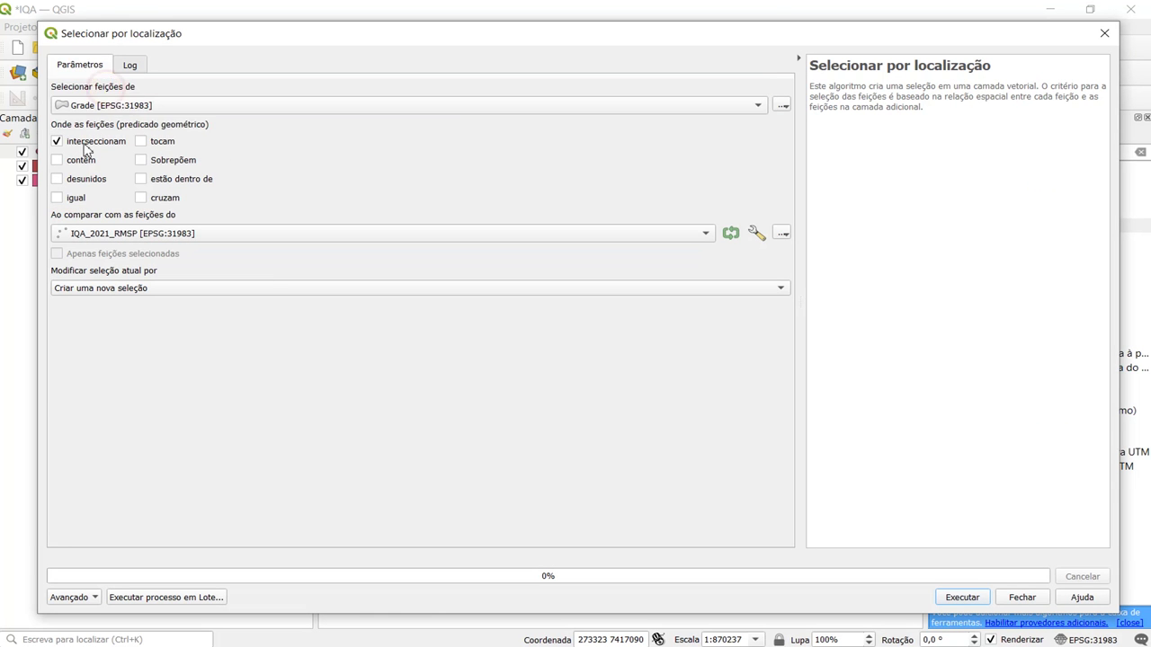
# Step: Select the Grade cells that intersect IQA_2021_RMSP as a new selection, and close the dialog
pyautogui.click(87, 236)
pyautogui.click(105, 236)
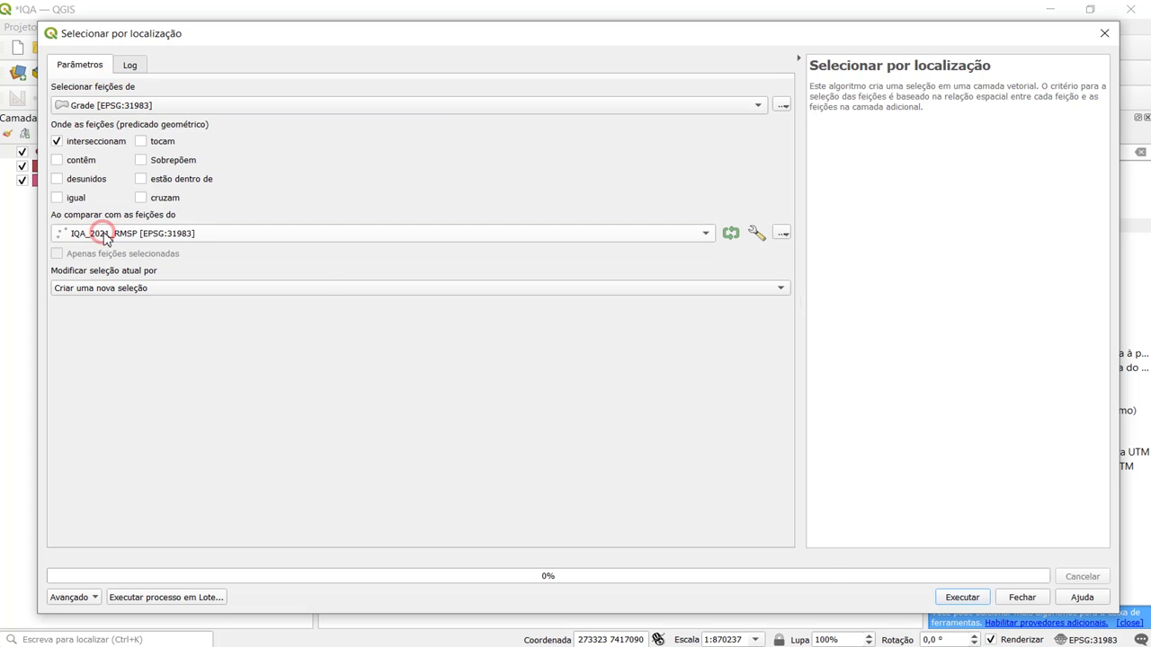
pyautogui.click(953, 601)
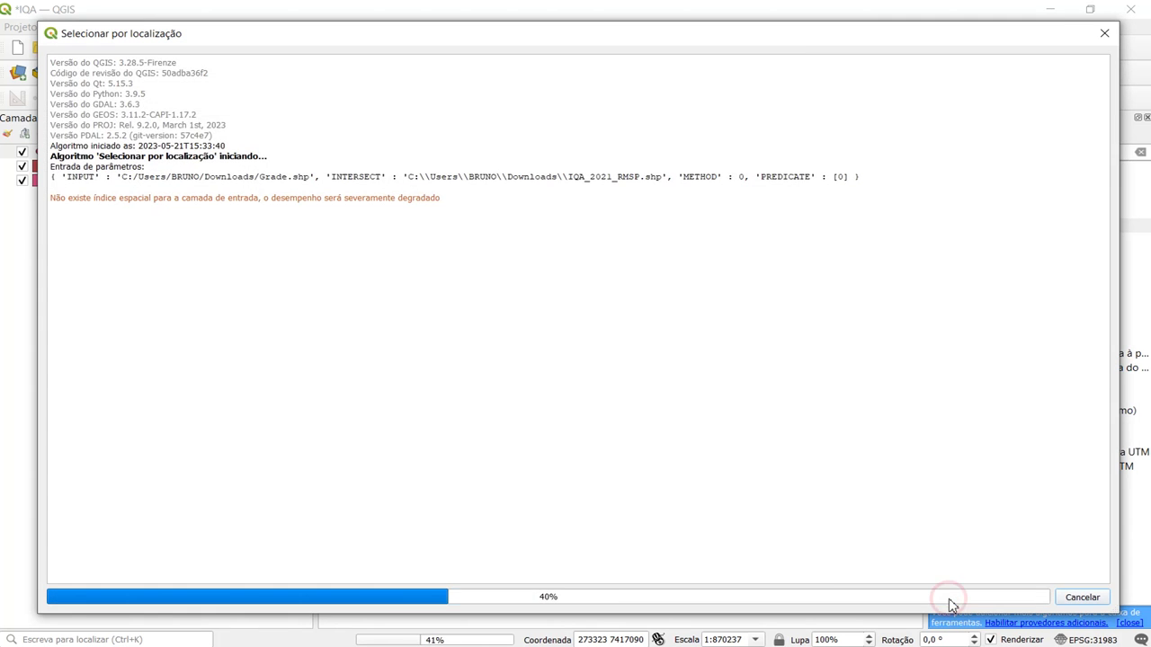
pyautogui.click(1096, 39)
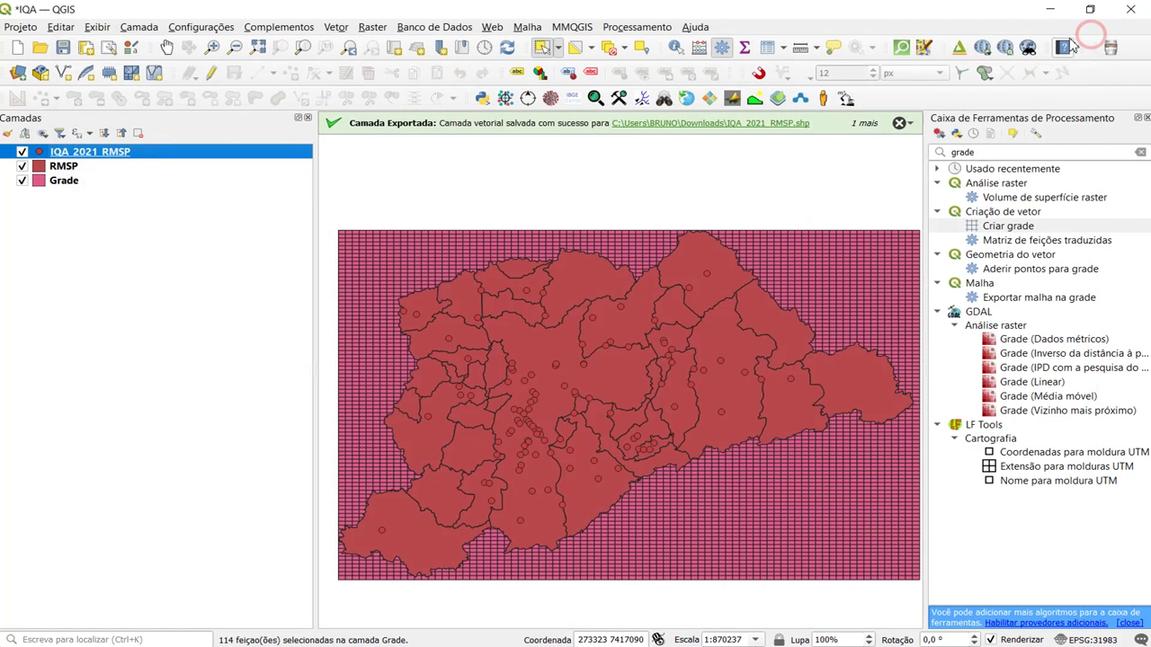
# Step: Move the Grade layer above RMSP and examine the selected cells around the IQA_2021_RMSP points
pyautogui.click(65, 169)
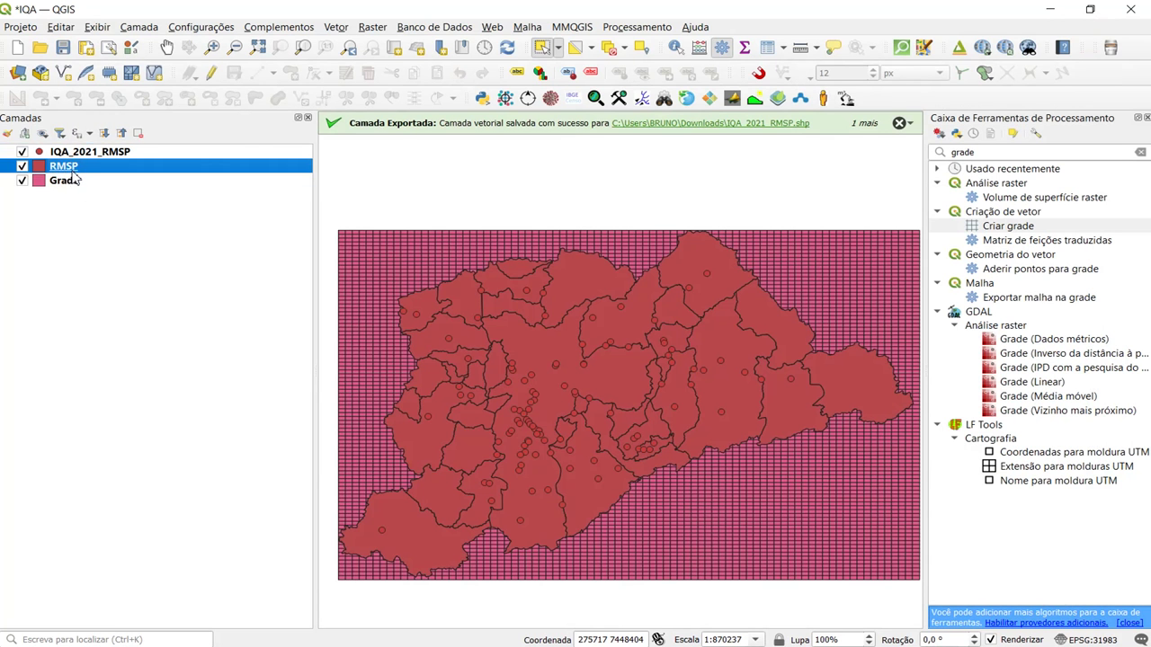
pyautogui.moveTo(75, 180); pyautogui.dragTo(88, 148)
pyautogui.scroll(3, 513, 375)
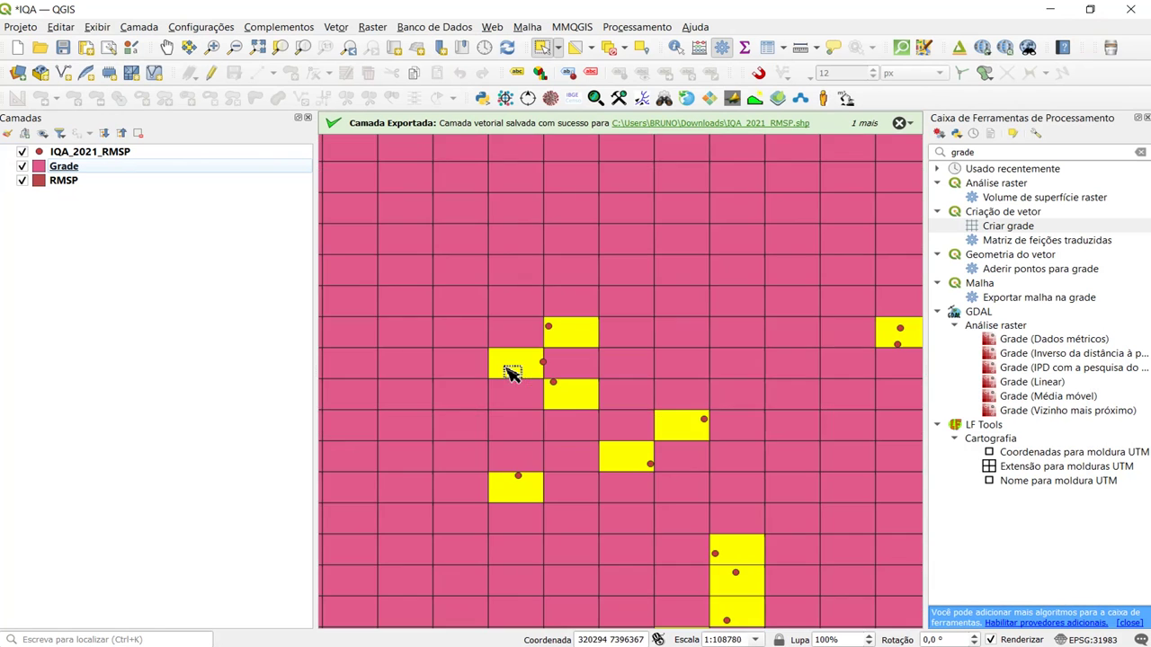
pyautogui.scroll(3, 514, 375)
pyautogui.scroll(1, 485, 264)
pyautogui.scroll(-4, 496, 286)
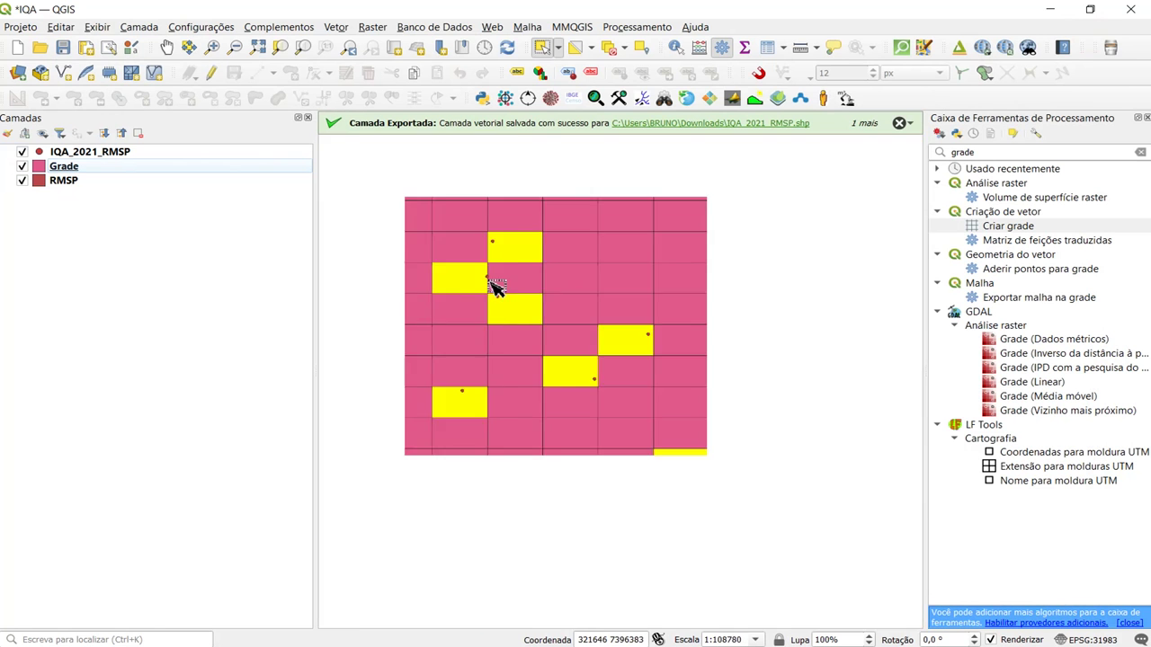
pyautogui.scroll(-3, 496, 286)
pyautogui.scroll(1, 501, 304)
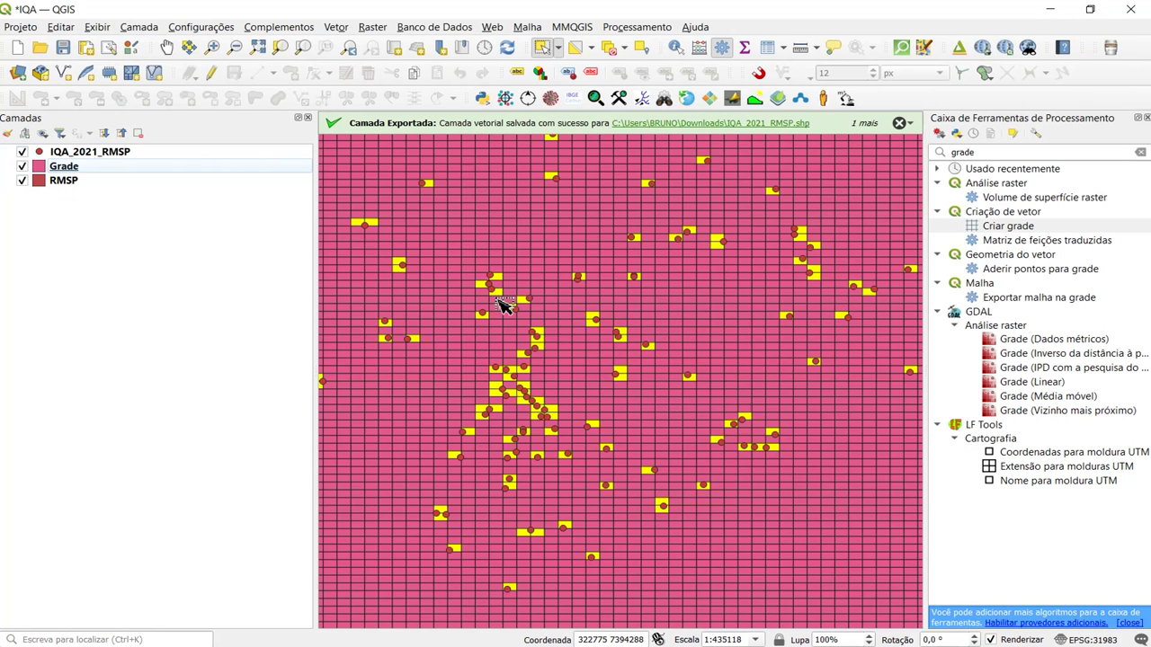
# Step: Check the selected feature count in the Grade layer's attribute table and close the table
pyautogui.rightClick(53, 164)
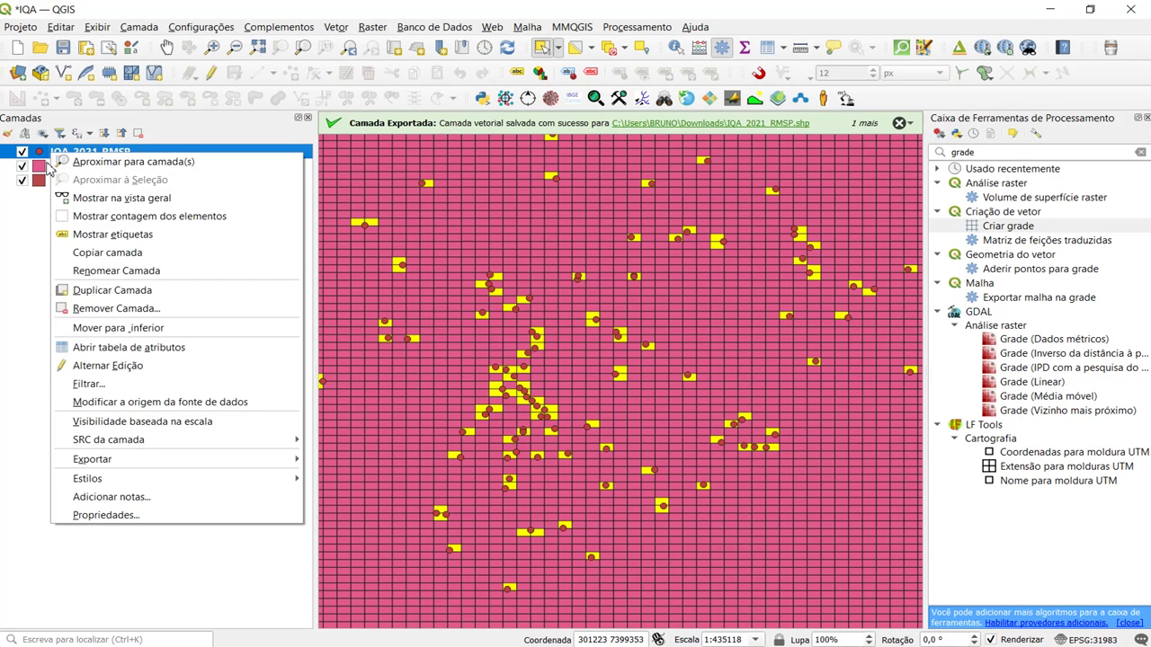
pyautogui.click(52, 165)
pyautogui.rightClick(50, 165)
pyautogui.click(111, 376)
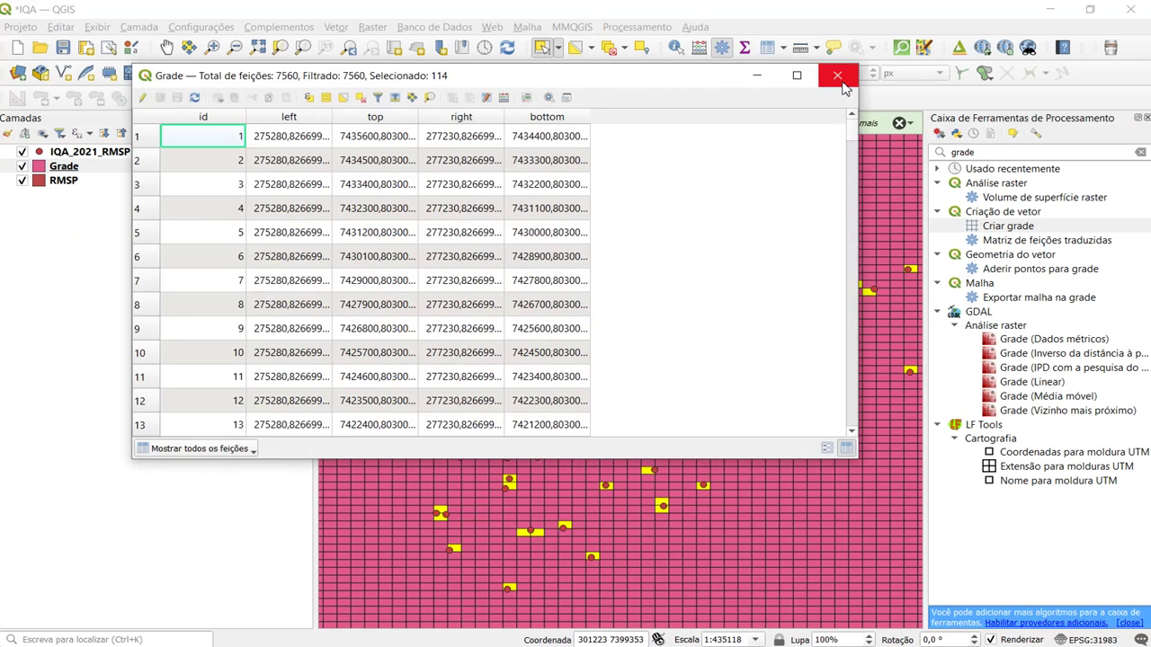
pyautogui.click(837, 76)
pyautogui.scroll(-1, 544, 337)
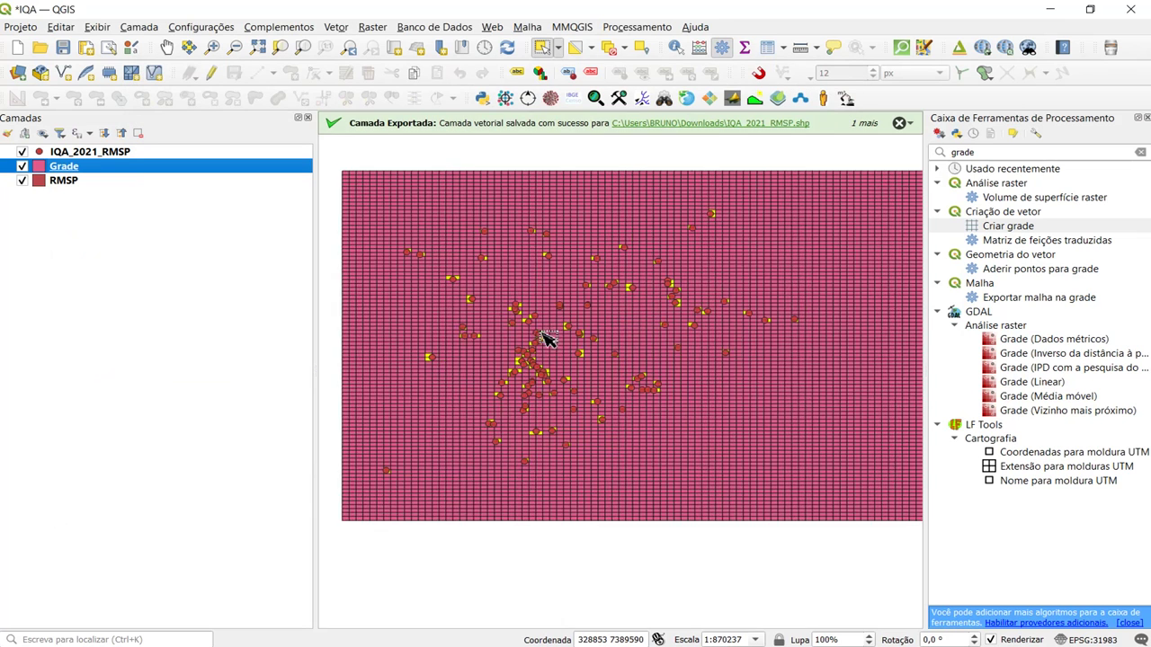
pyautogui.scroll(1, 545, 338)
pyautogui.scroll(-1, 544, 335)
pyautogui.scroll(1, 539, 300)
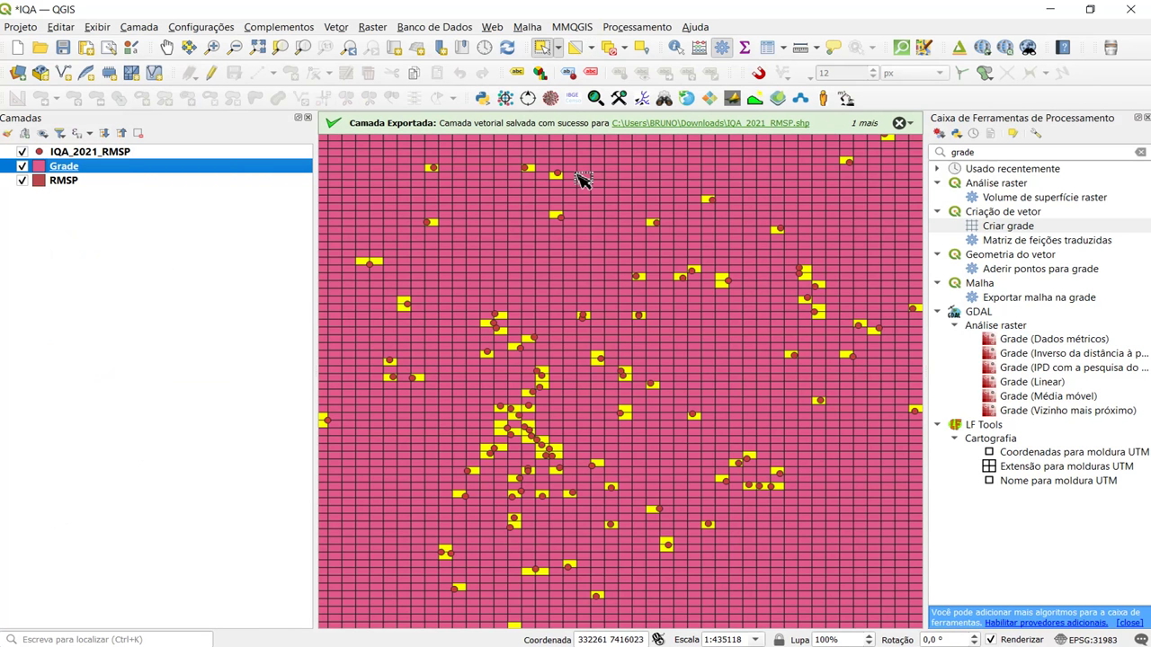
# Step: Invert the Grade selection to delete all cells without IQA_2021_RMSP points, and save the layer edits
pyautogui.click(575, 49)
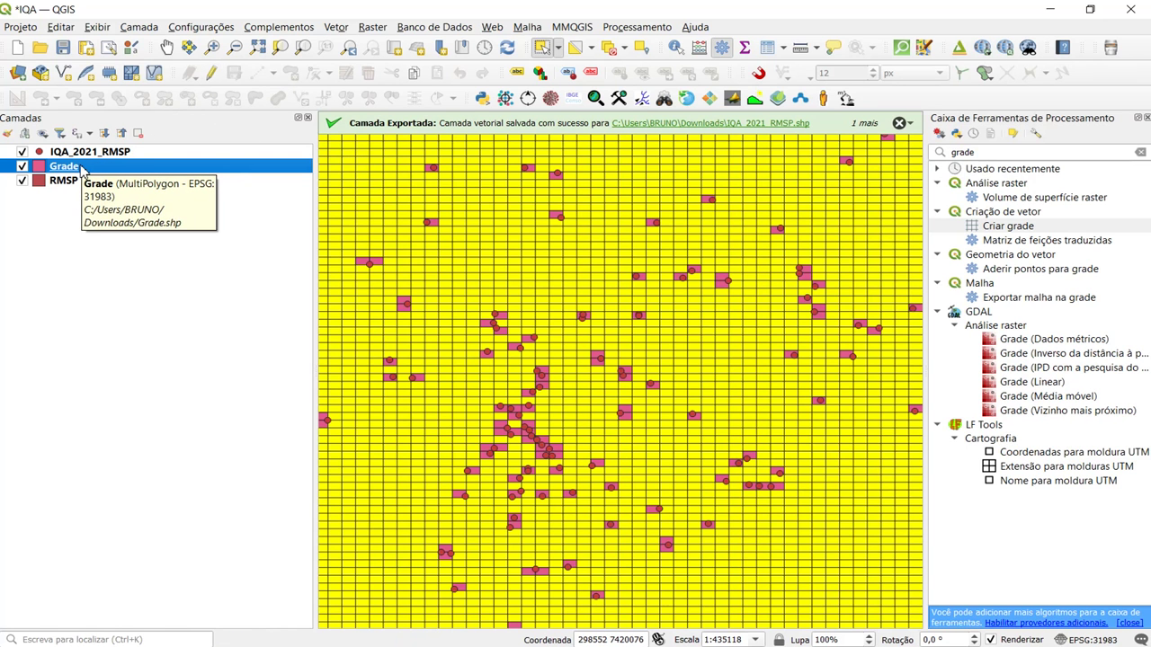
pyautogui.click(211, 74)
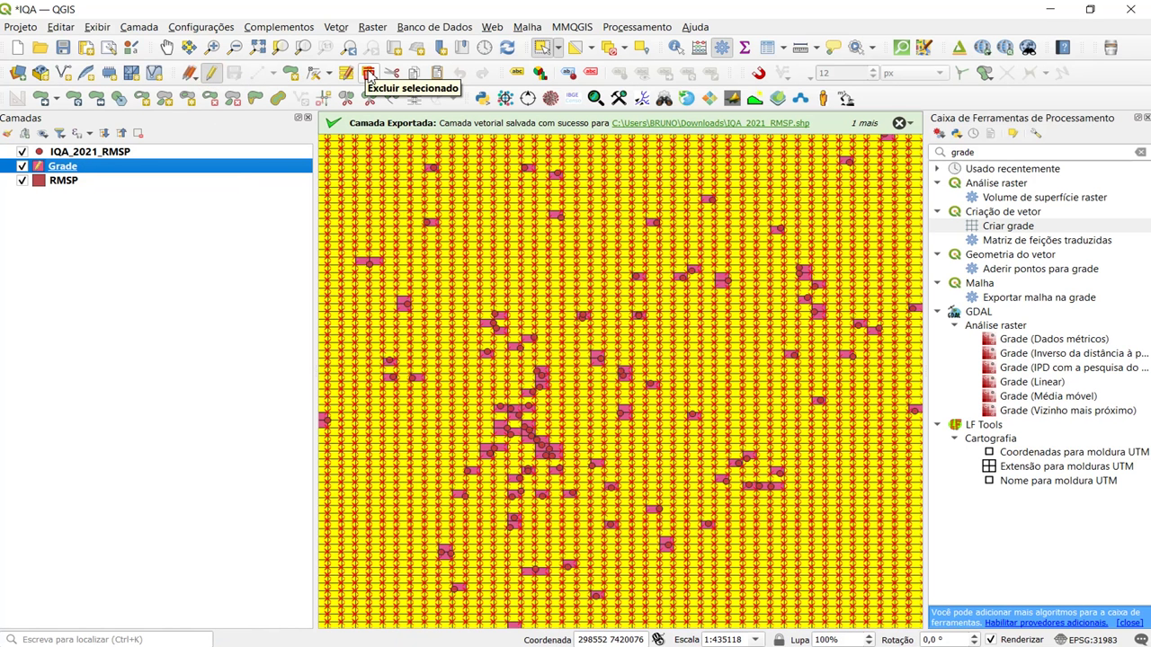
pyautogui.click(369, 76)
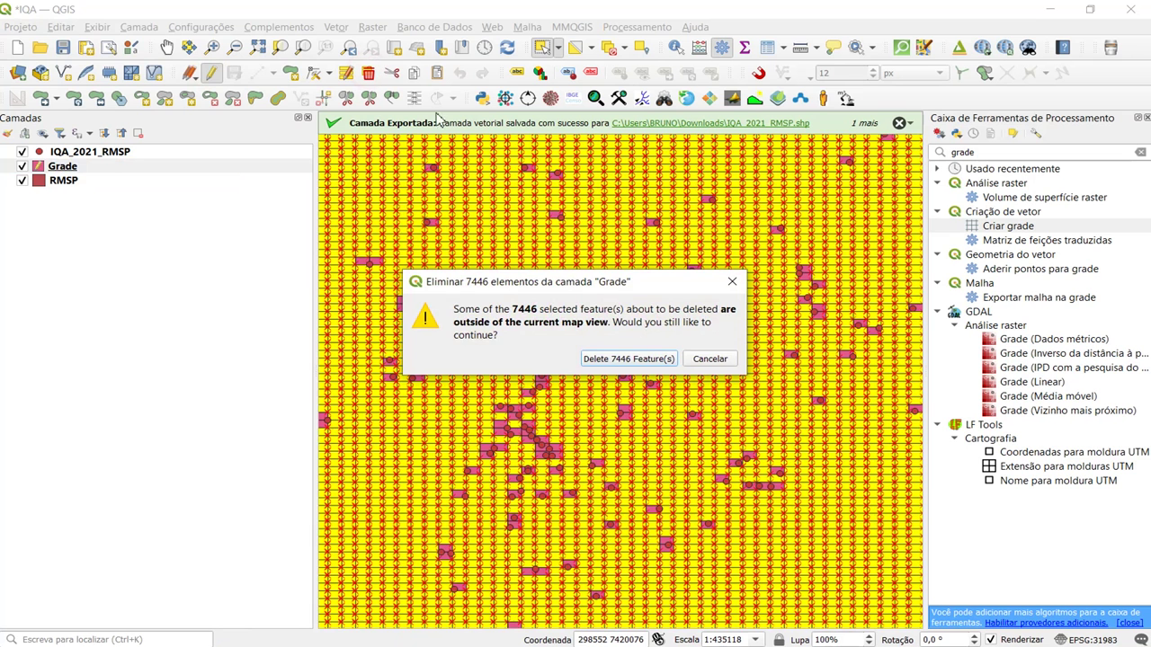
pyautogui.click(629, 359)
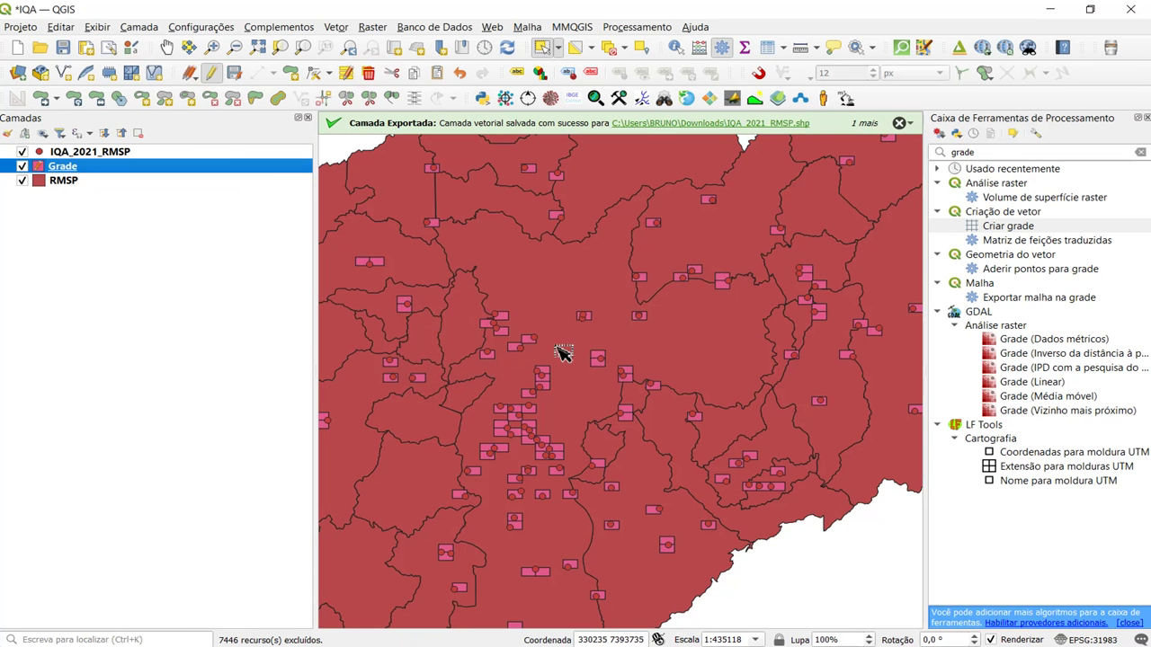
pyautogui.click(211, 74)
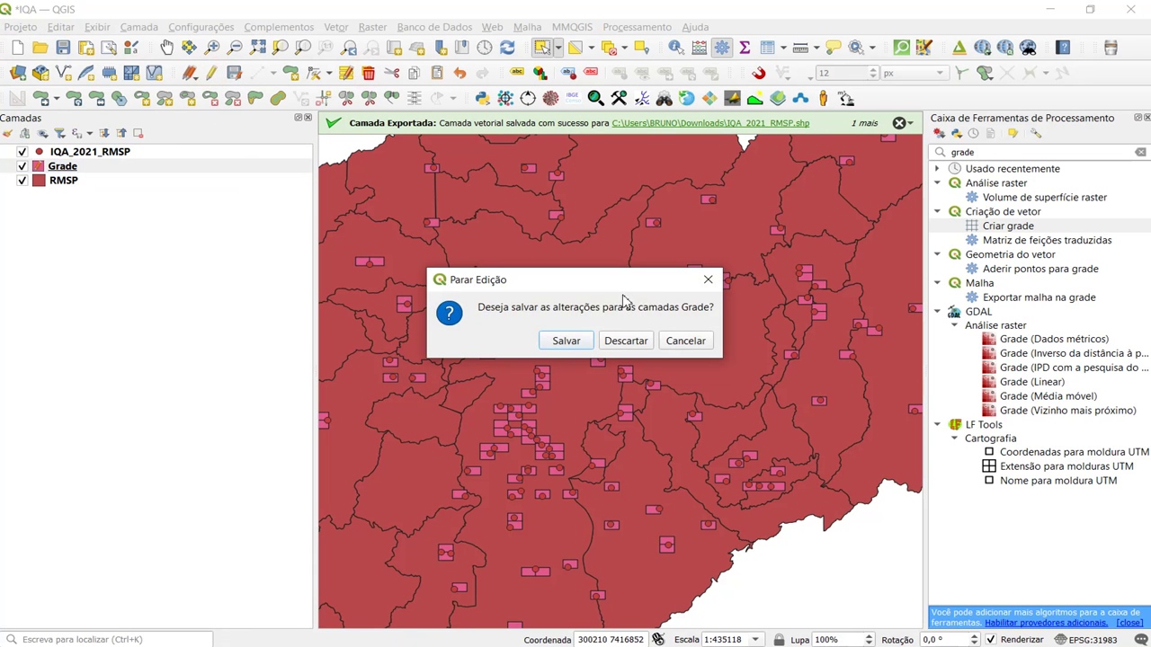
pyautogui.click(562, 345)
# Step: Examine how the remaining Grade cells cover the IQA_2021_RMSP points, especially those near cell borders and overlaps
pyautogui.scroll(2, 536, 402)
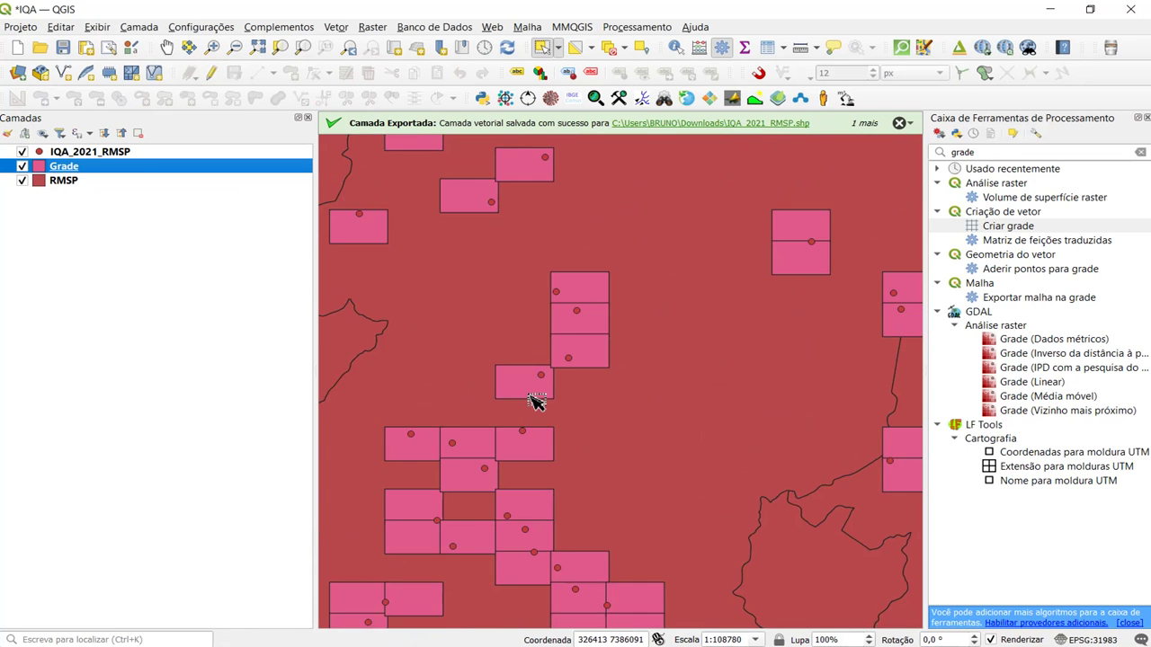
pyautogui.scroll(2, 399, 290)
pyautogui.scroll(-6, 570, 399)
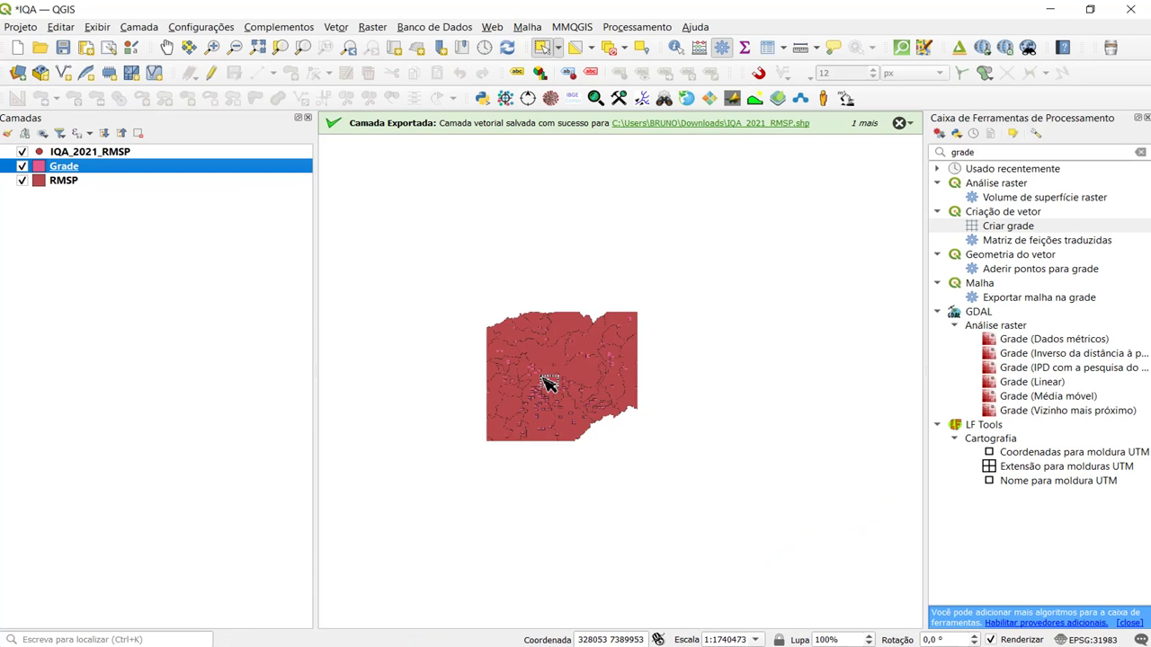
pyautogui.scroll(2, 580, 395)
pyautogui.moveTo(612, 342); pyautogui.dragTo(576, 288)
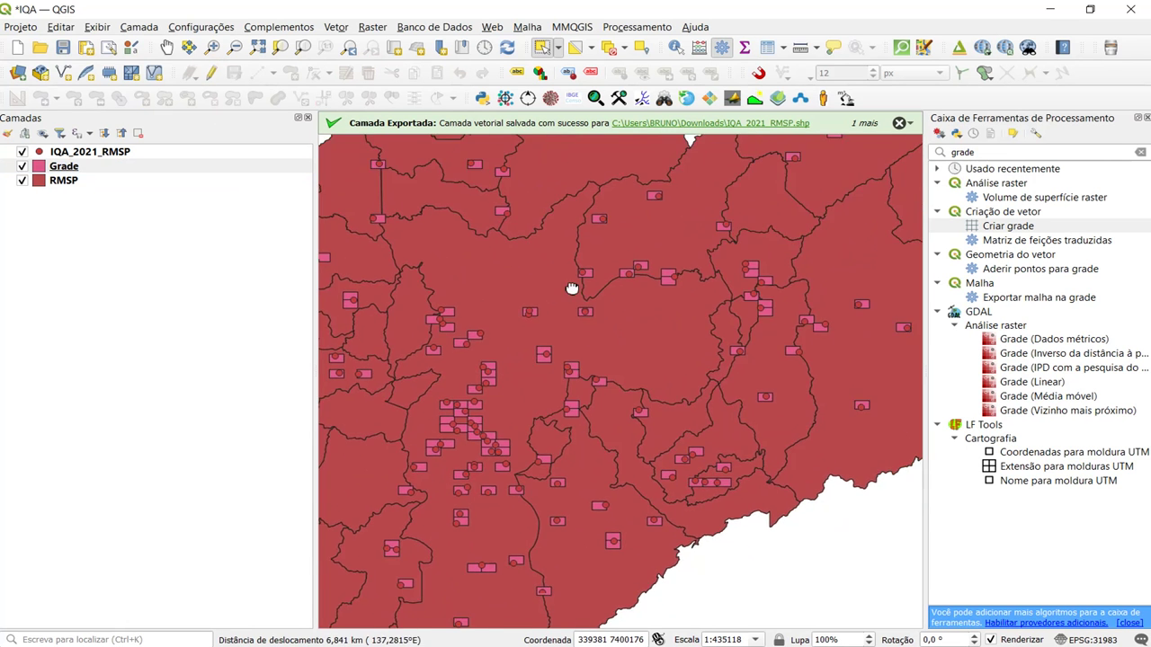
pyautogui.scroll(5, 530, 472)
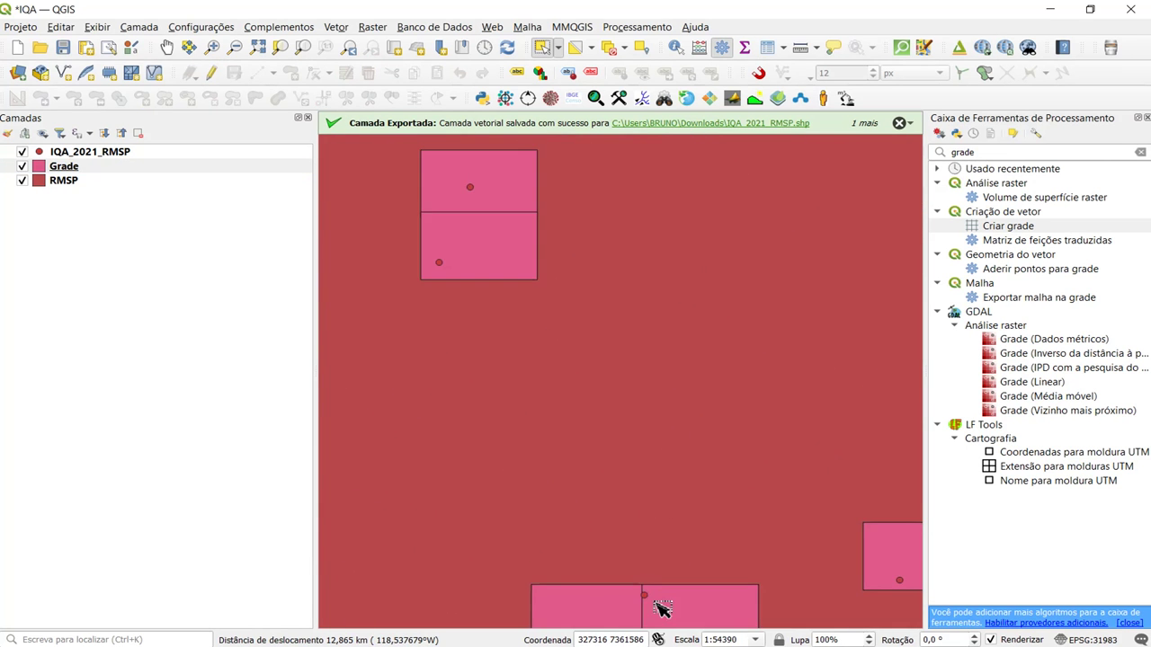
pyautogui.moveTo(647, 577); pyautogui.dragTo(645, 372)
pyautogui.scroll(-3, 591, 429)
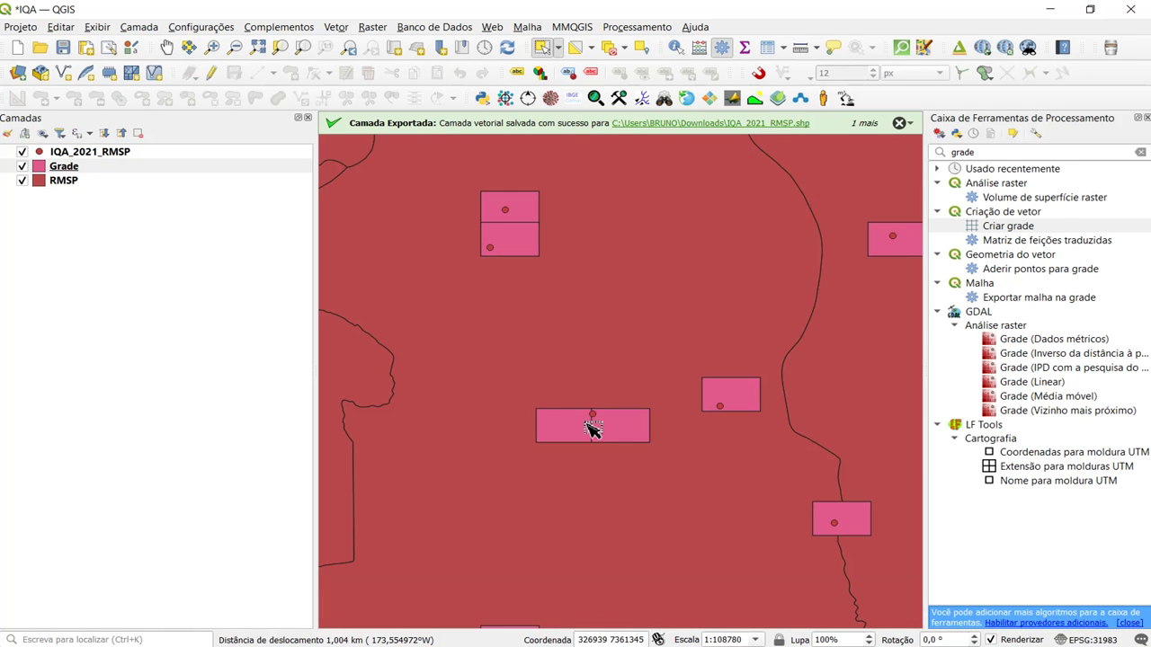
pyautogui.scroll(2, 585, 408)
pyautogui.scroll(1, 576, 414)
pyautogui.scroll(-2, 575, 432)
pyautogui.scroll(3, 584, 427)
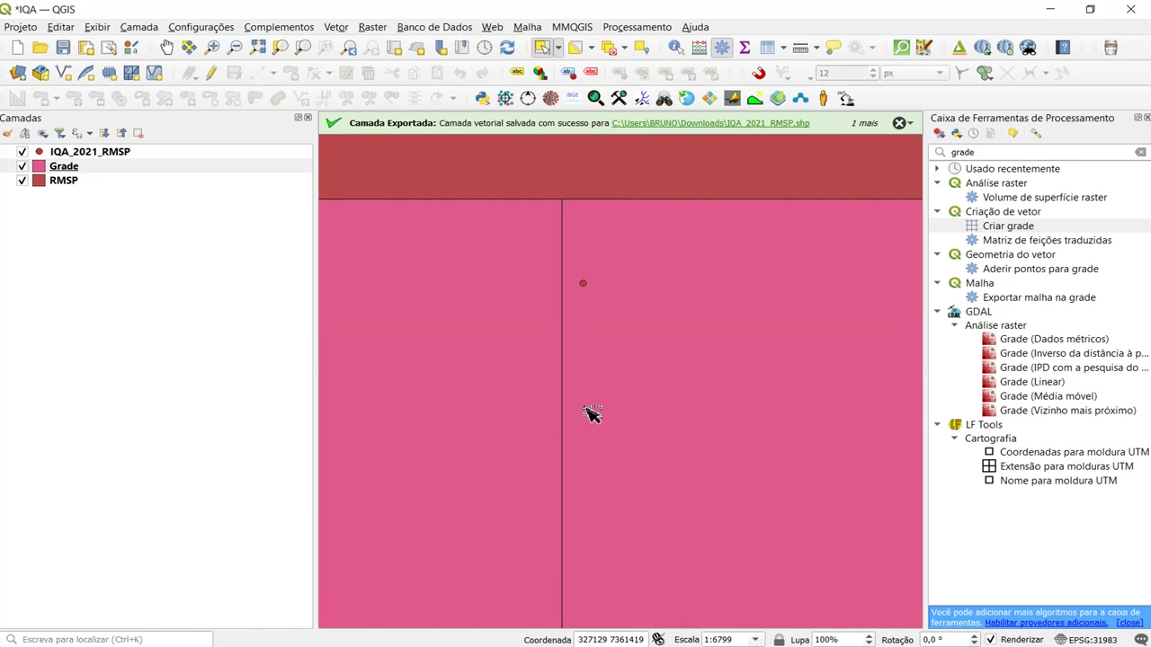
pyautogui.scroll(-3, 562, 306)
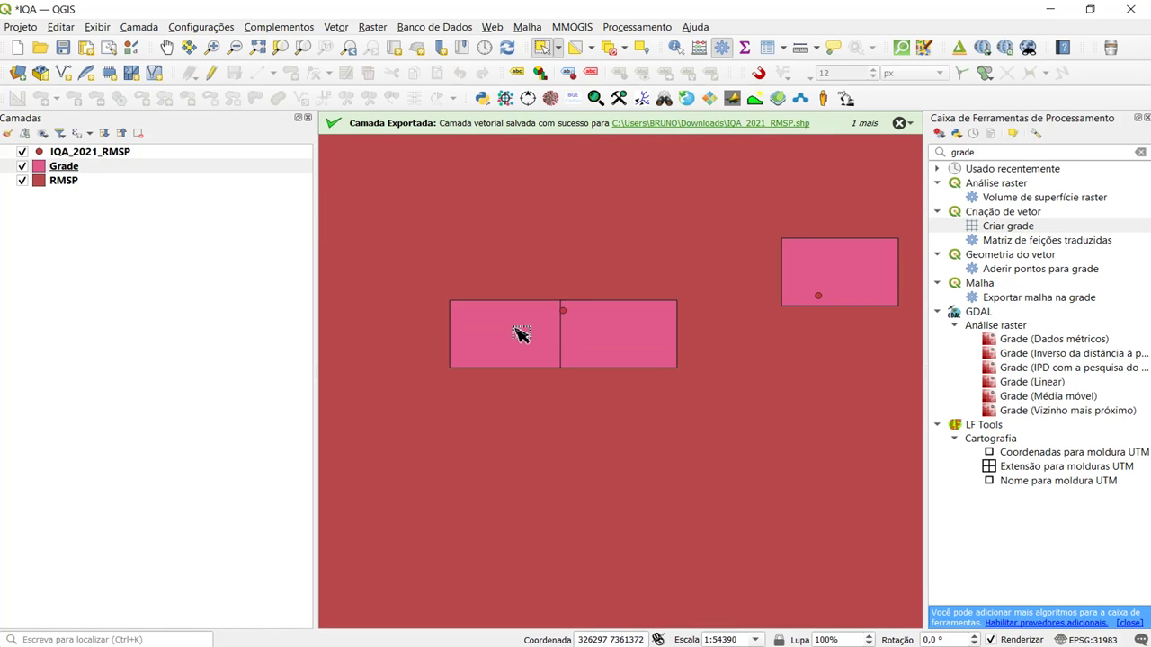
pyautogui.scroll(3, 535, 306)
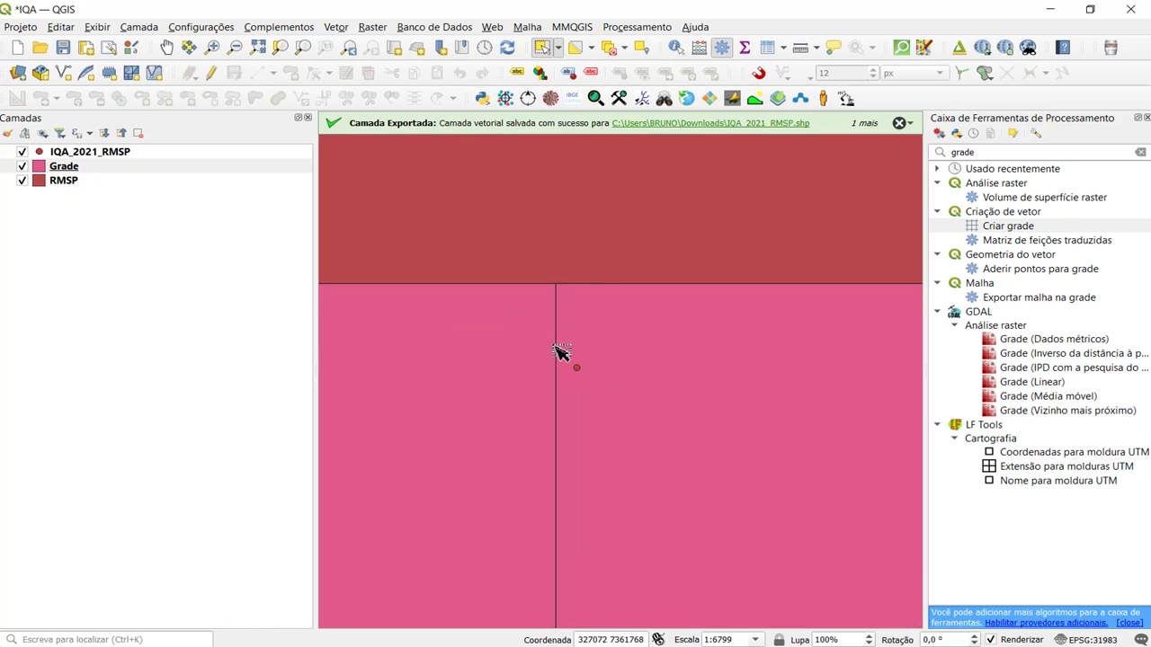
pyautogui.scroll(-3, 518, 368)
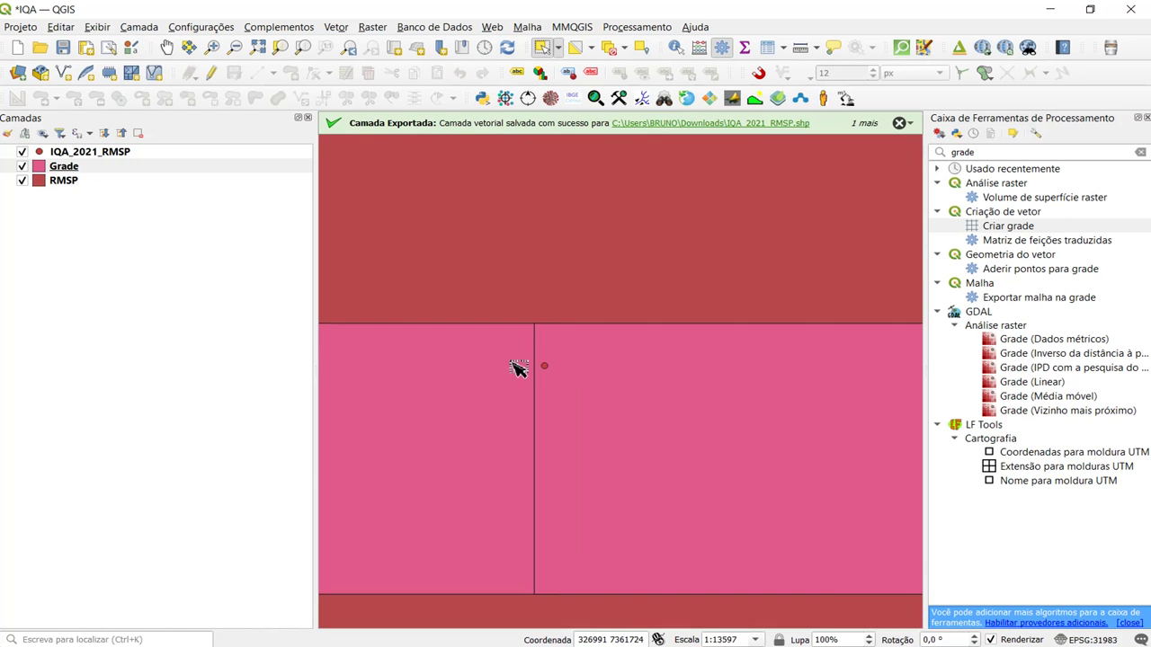
pyautogui.scroll(-1, 501, 394)
pyautogui.scroll(-3, 522, 399)
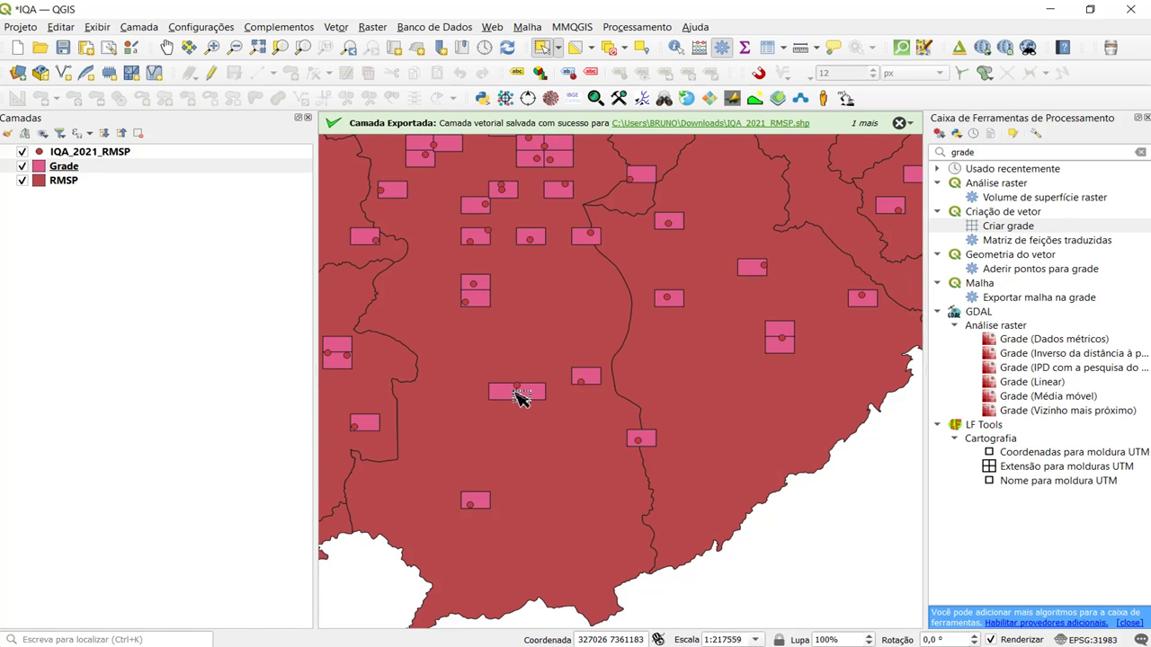
pyautogui.scroll(1, 609, 337)
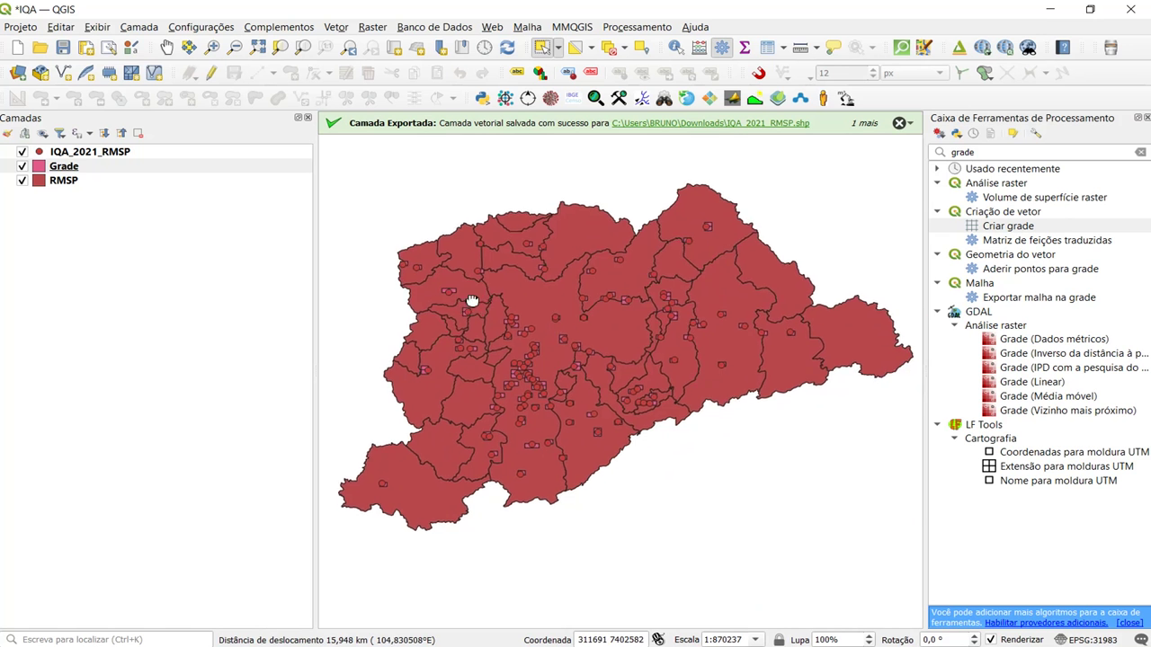
# Step: Open the Grade layer's attribute table, sort it by id in ascending order, and review the remaining cells' ids
pyautogui.click(78, 171)
pyautogui.rightClick(77, 171)
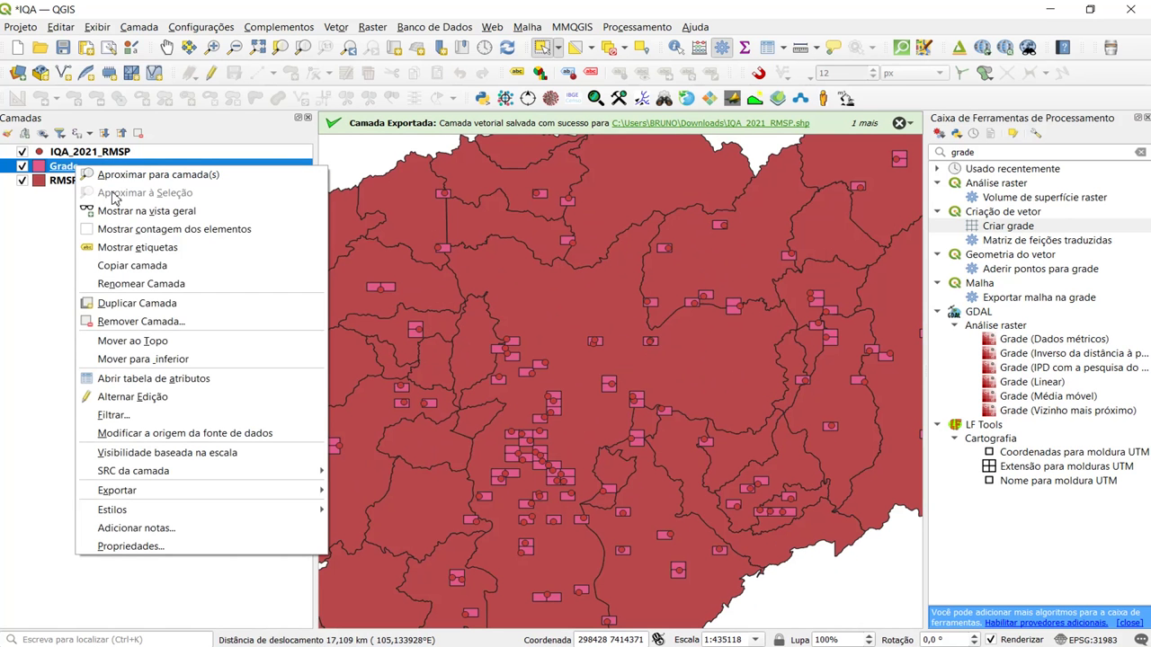
pyautogui.click(162, 376)
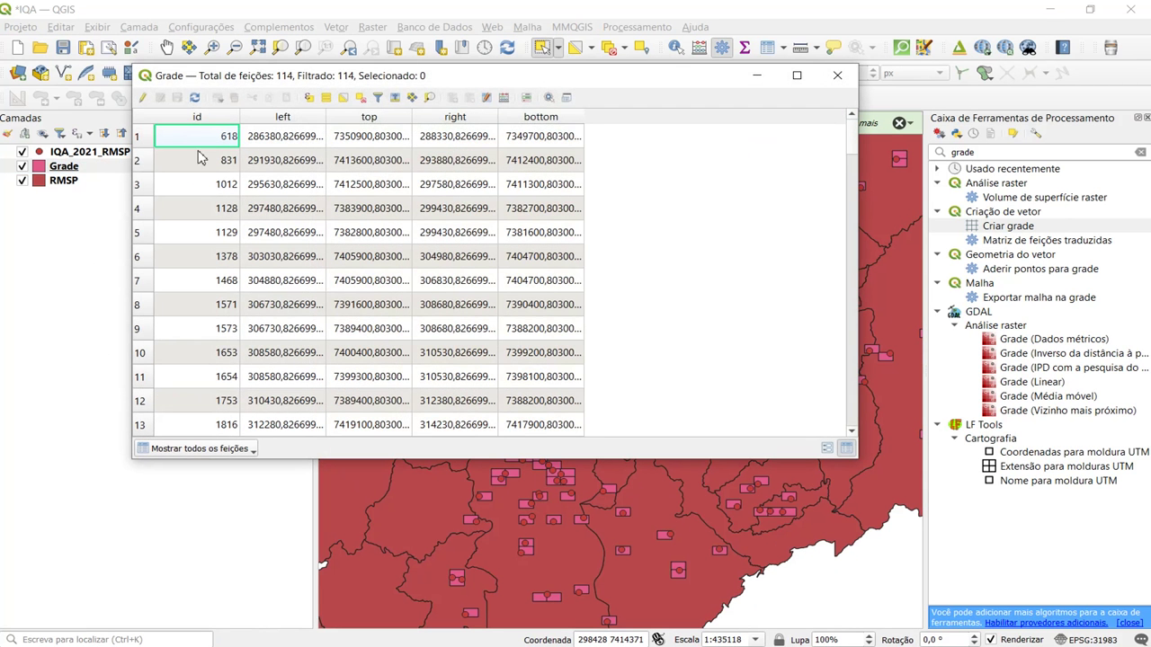
pyautogui.click(206, 118)
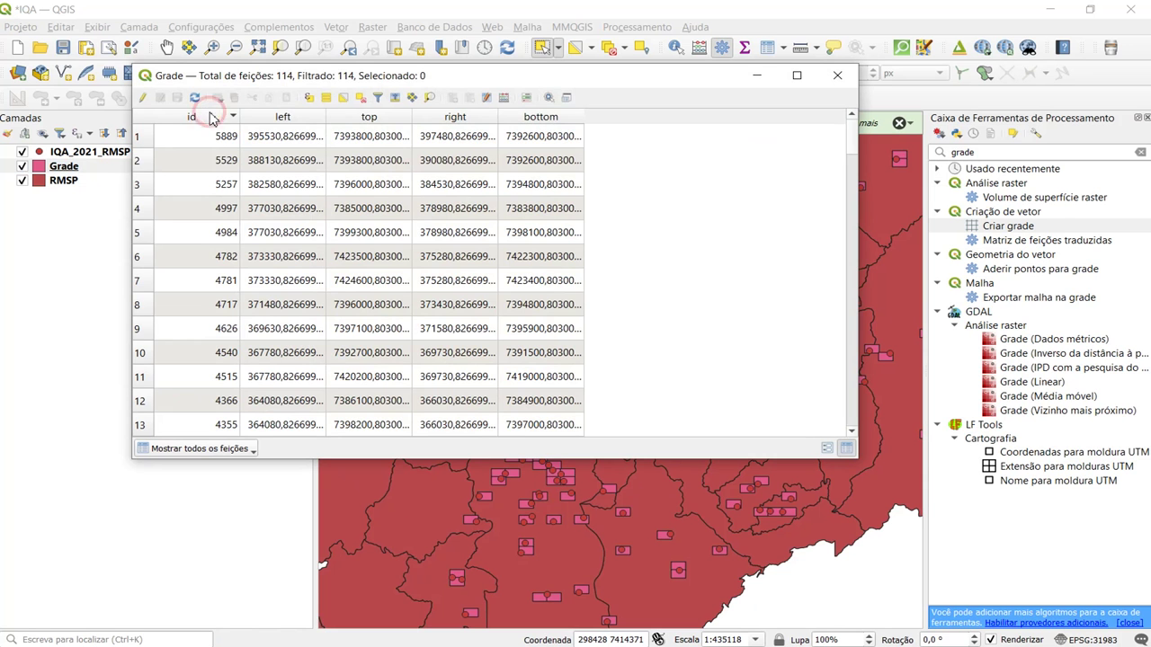
pyautogui.click(189, 117)
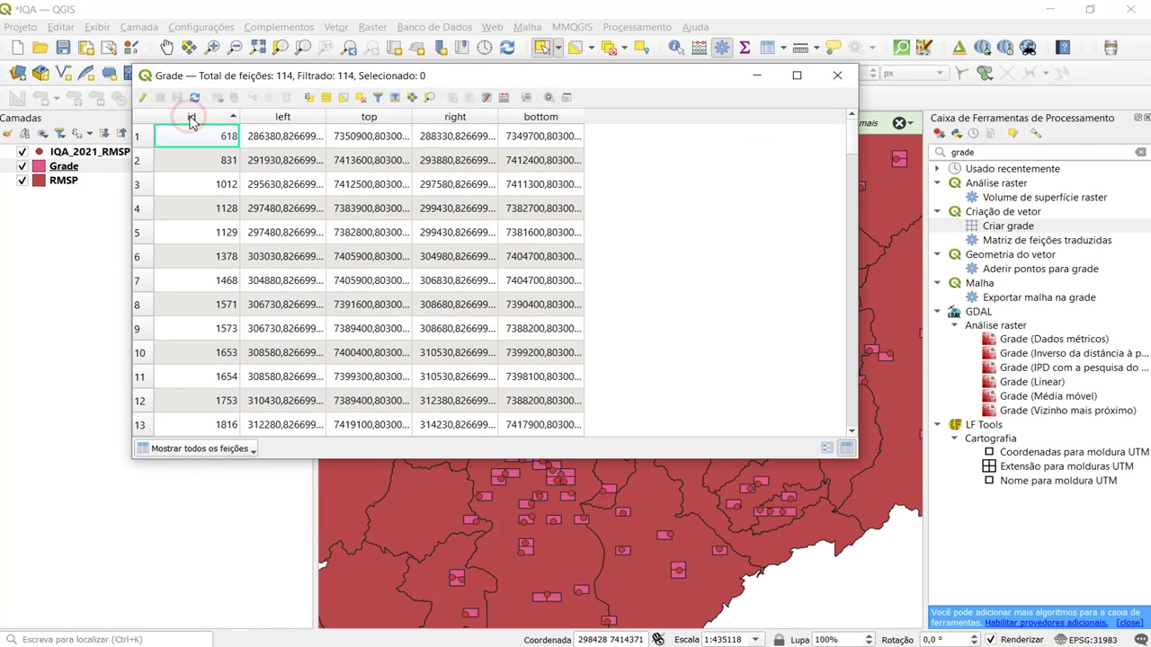
pyautogui.click(188, 117)
pyautogui.click(189, 117)
pyautogui.scroll(-3, 216, 306)
pyautogui.scroll(3, 217, 306)
pyautogui.scroll(-10, 230, 349)
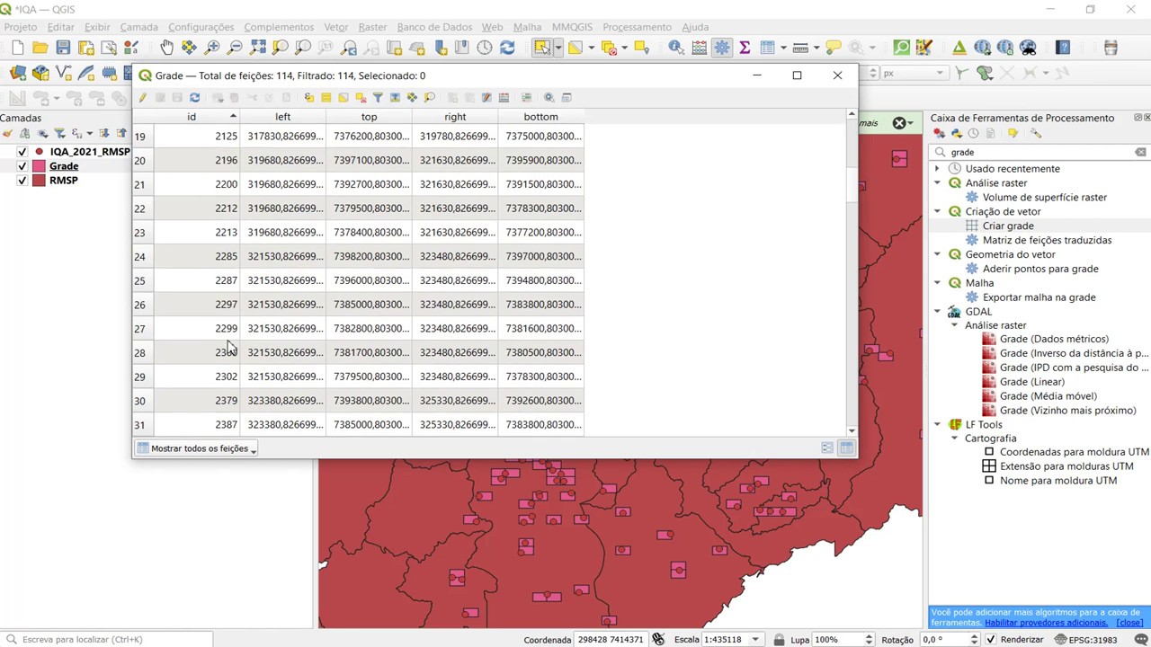
pyautogui.scroll(10, 229, 347)
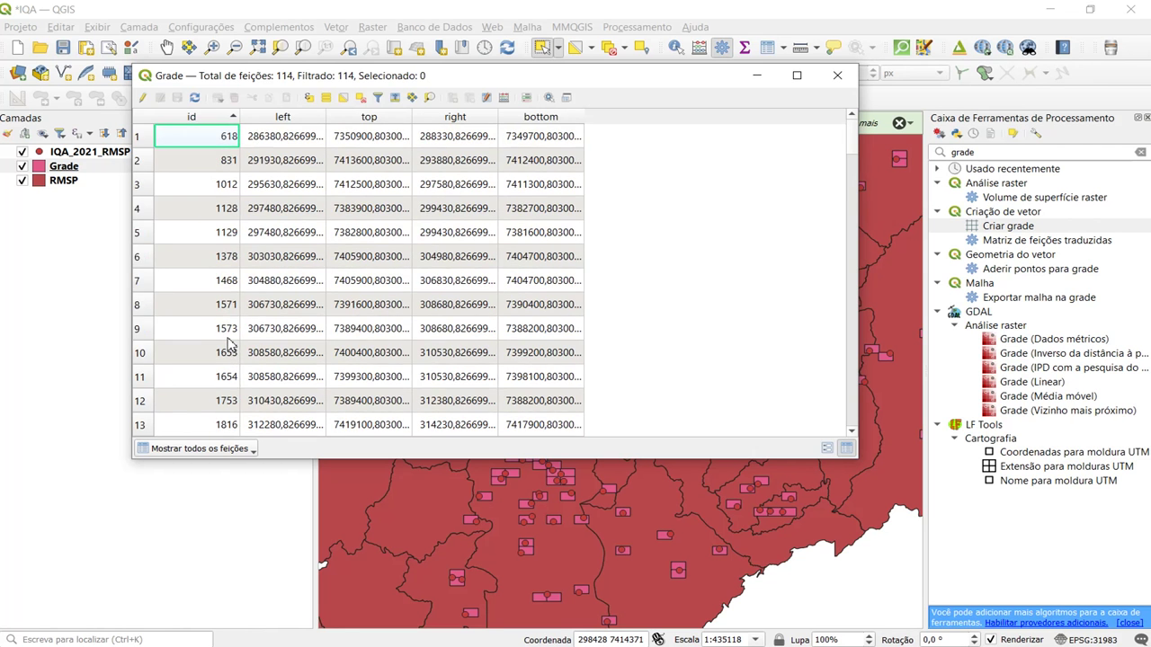
# Step: Enable editing on the Grade table and delete the left, top, right and bottom fields
pyautogui.click(142, 97)
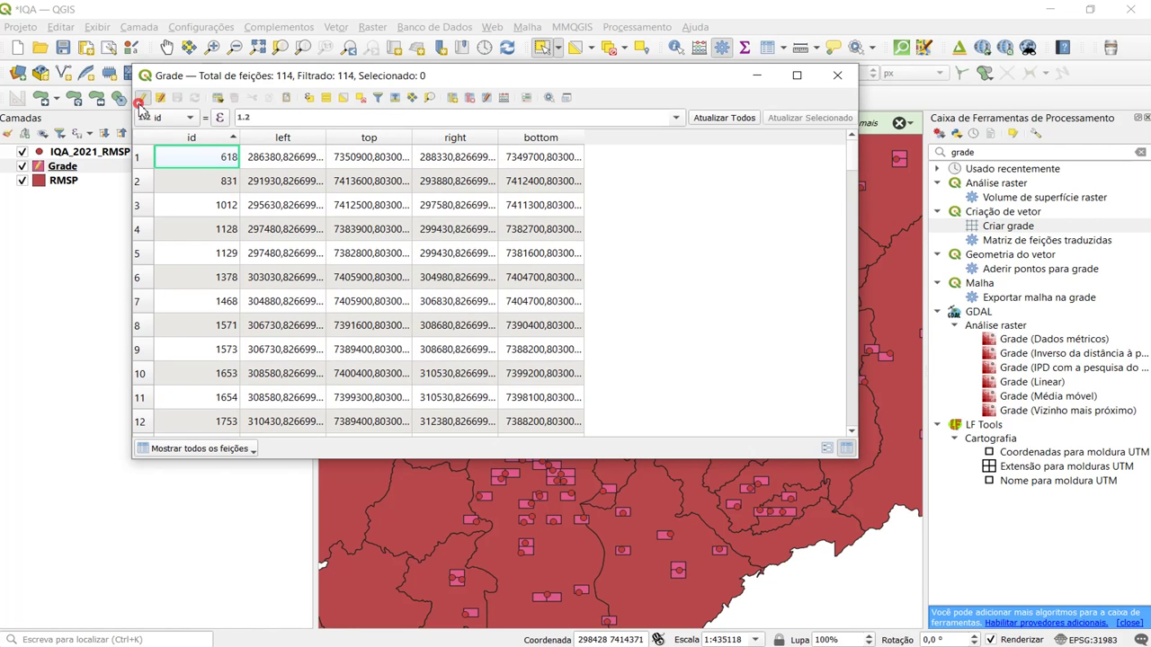
pyautogui.click(469, 97)
pyautogui.click(460, 321)
pyautogui.keyDown('shift'); pyautogui.click(434, 260); pyautogui.keyUp('shift')
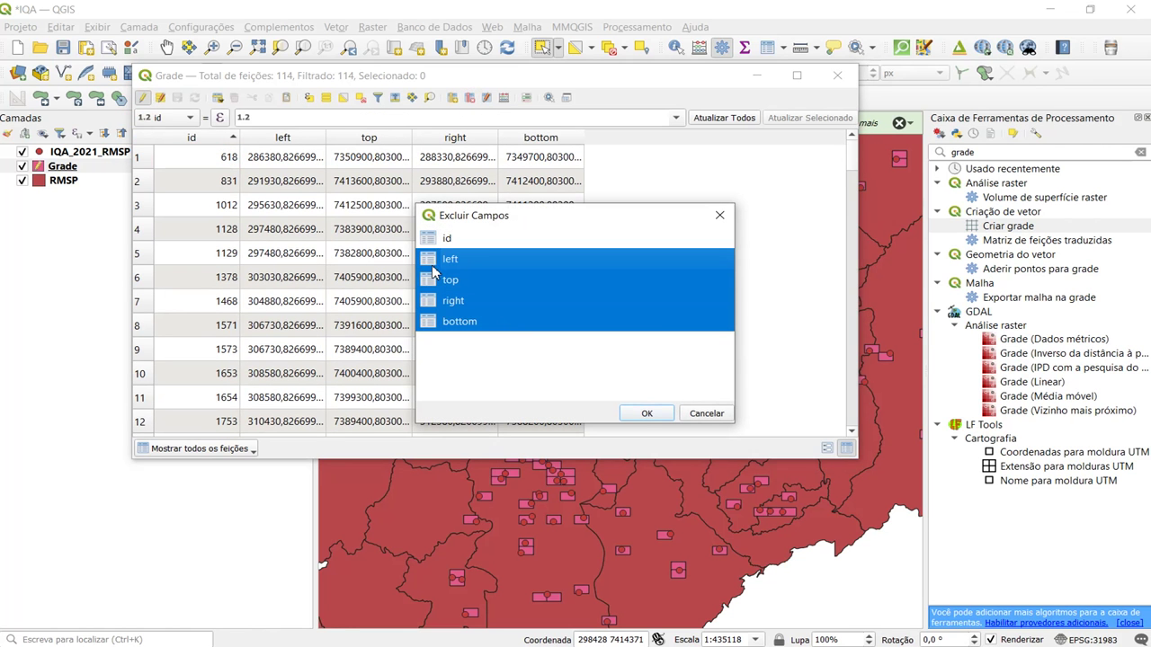
pyautogui.click(645, 415)
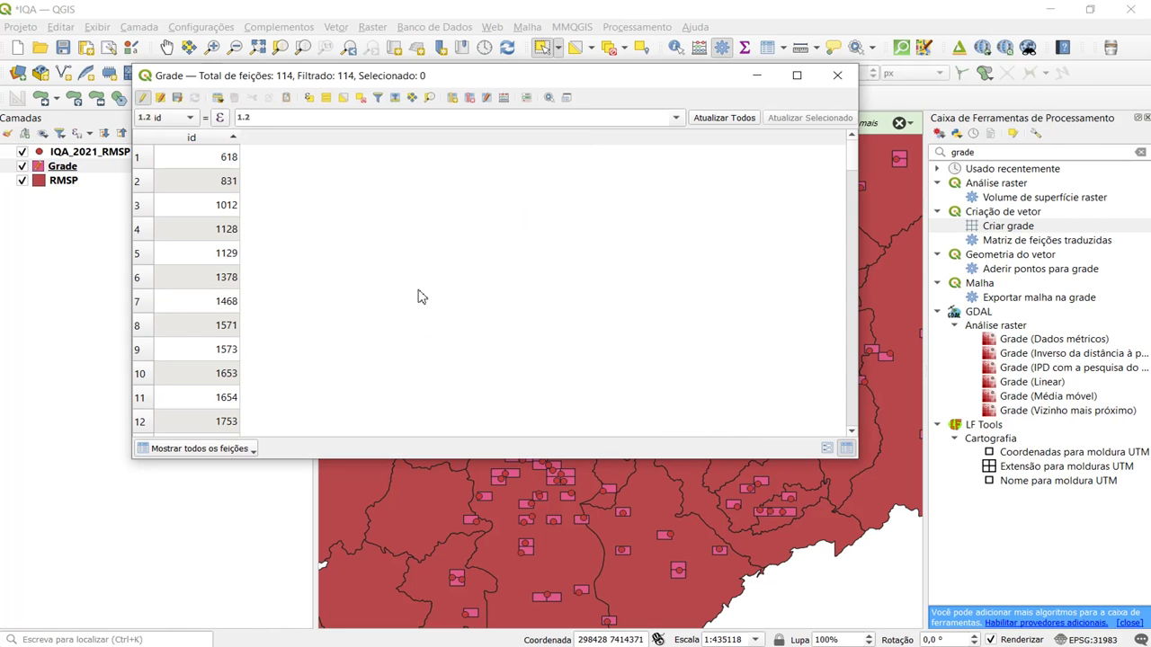
# Step: Add a field named num to the Grade table with type Inteiro (32 bit) and length 10
pyautogui.click(454, 99)
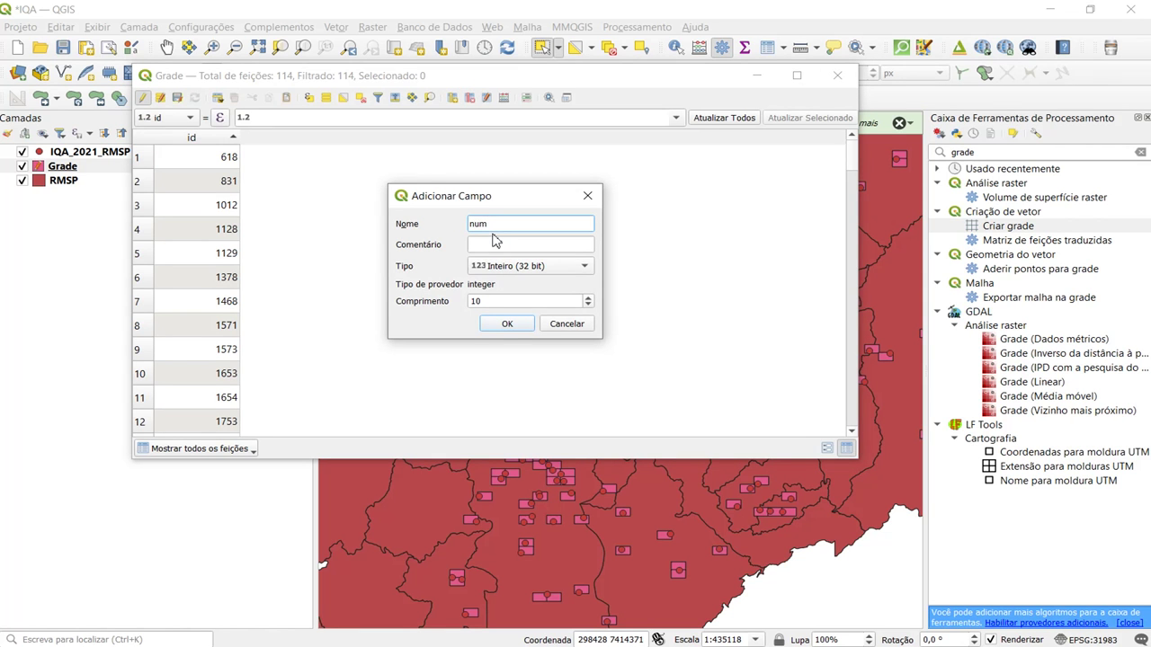
pyautogui.click(506, 268)
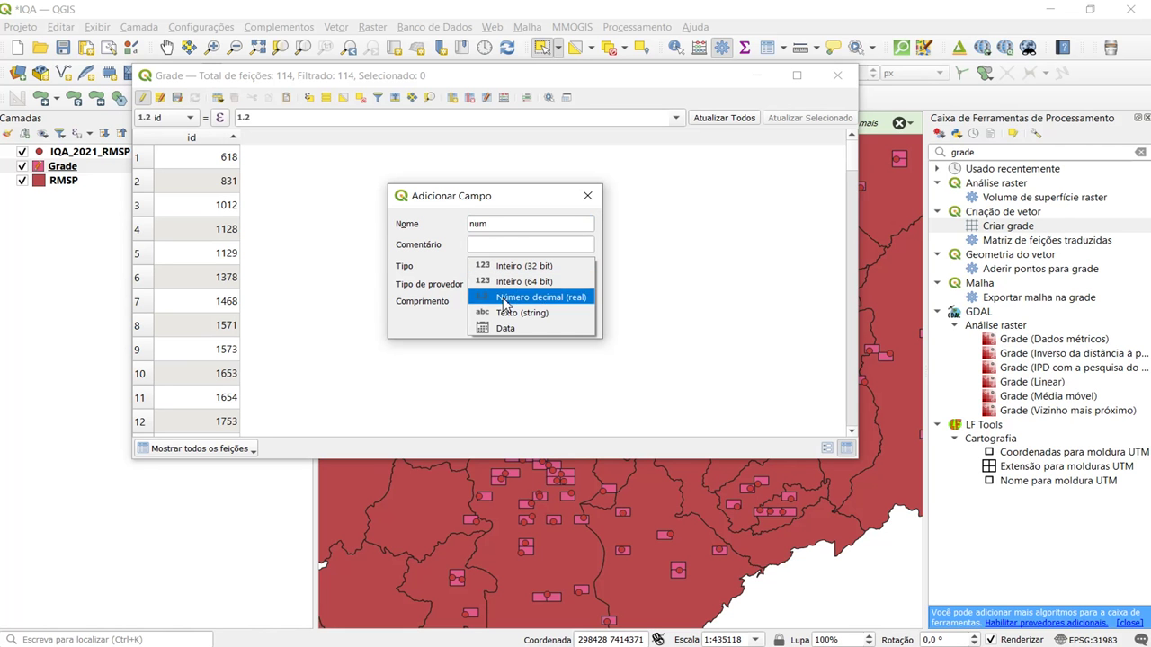
pyautogui.click(511, 267)
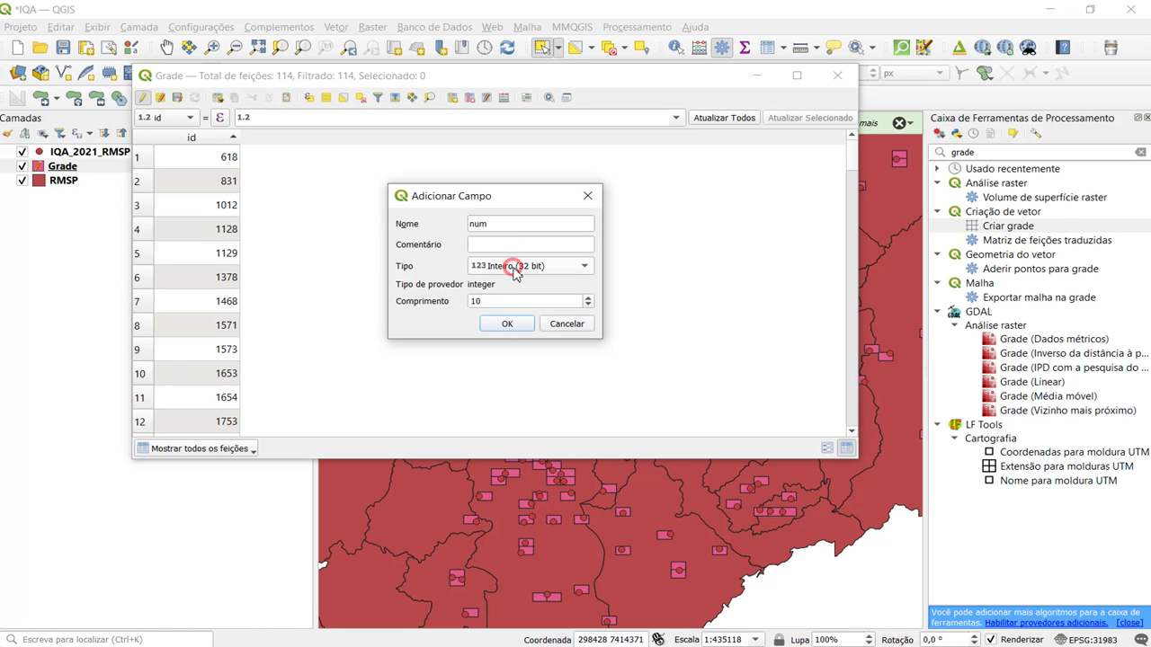
pyautogui.click(503, 324)
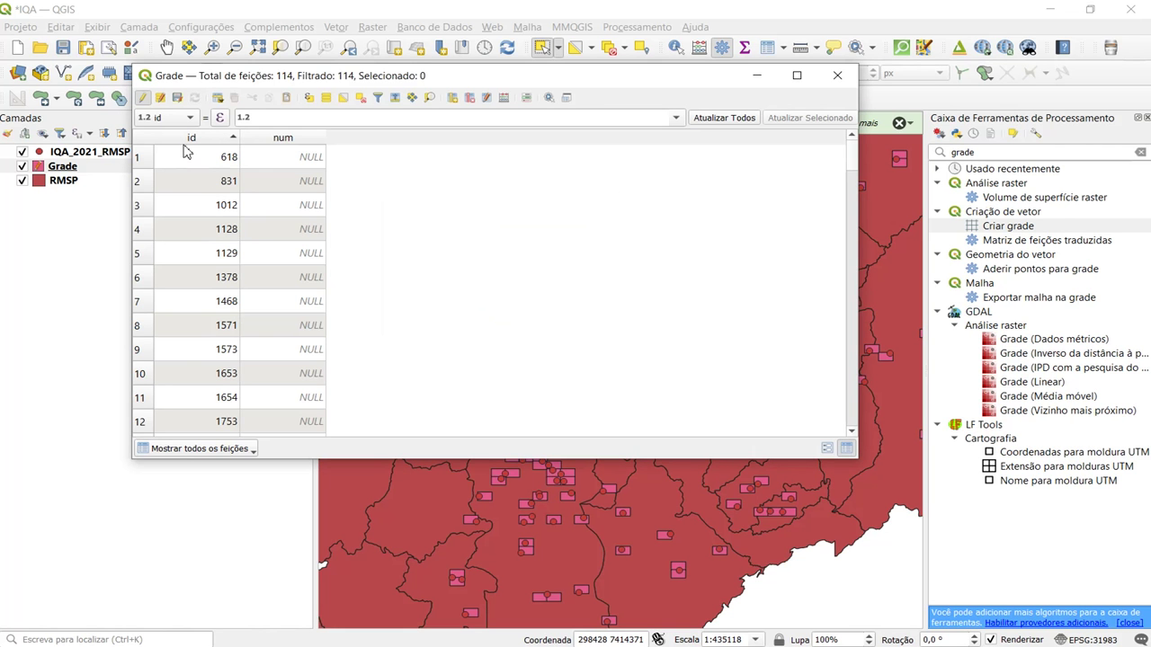
# Step: Delete the id field from the Grade table, save the layer edits, and close the table
pyautogui.click(469, 99)
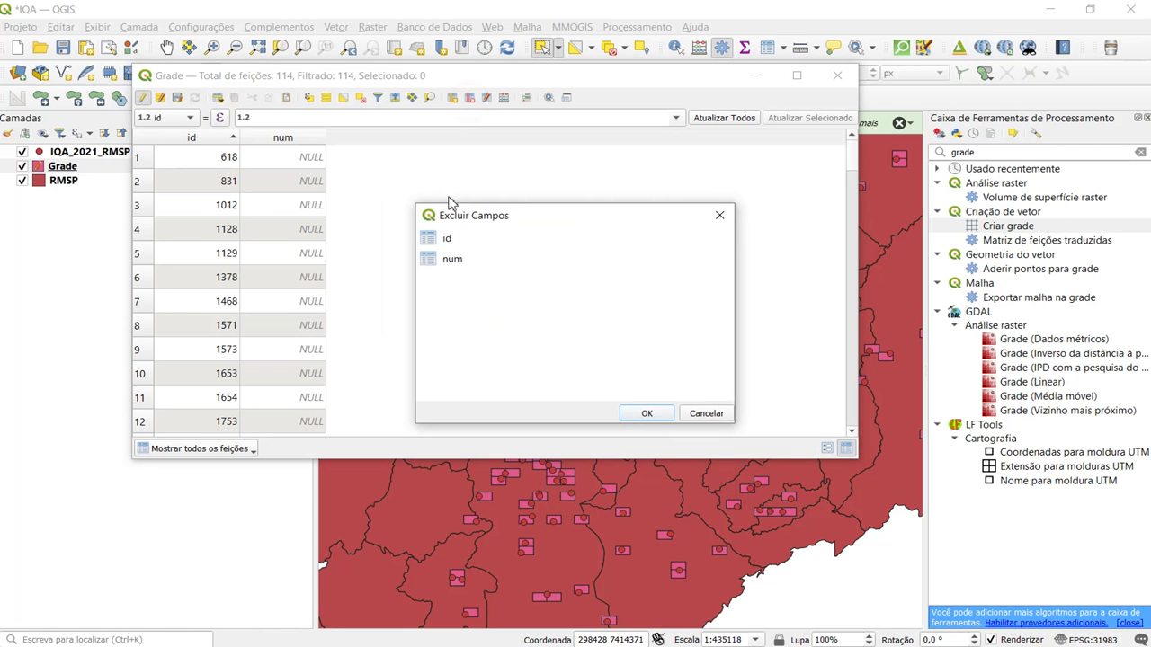
pyautogui.click(458, 238)
pyautogui.click(643, 412)
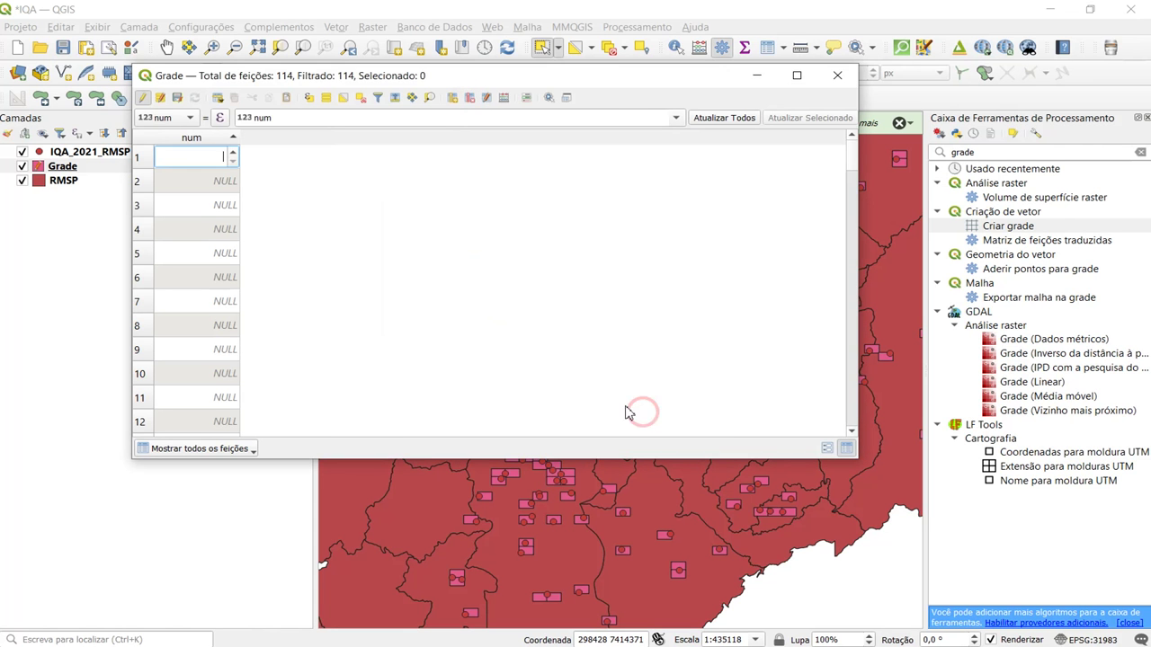
pyautogui.click(146, 98)
pyautogui.click(564, 345)
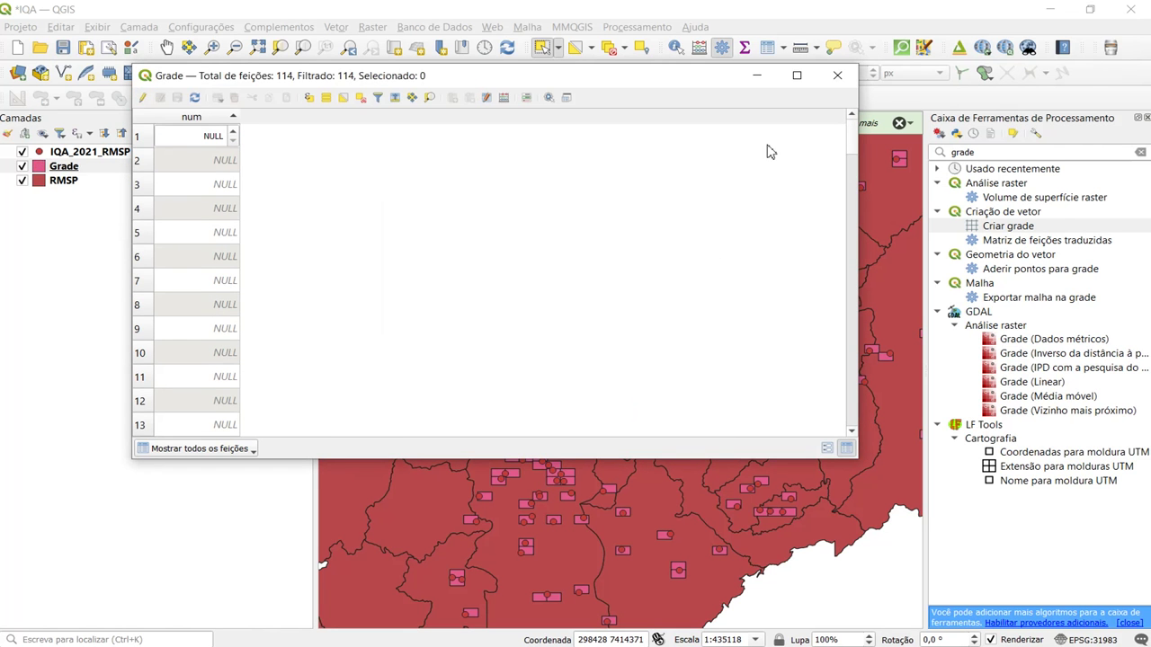
pyautogui.click(837, 74)
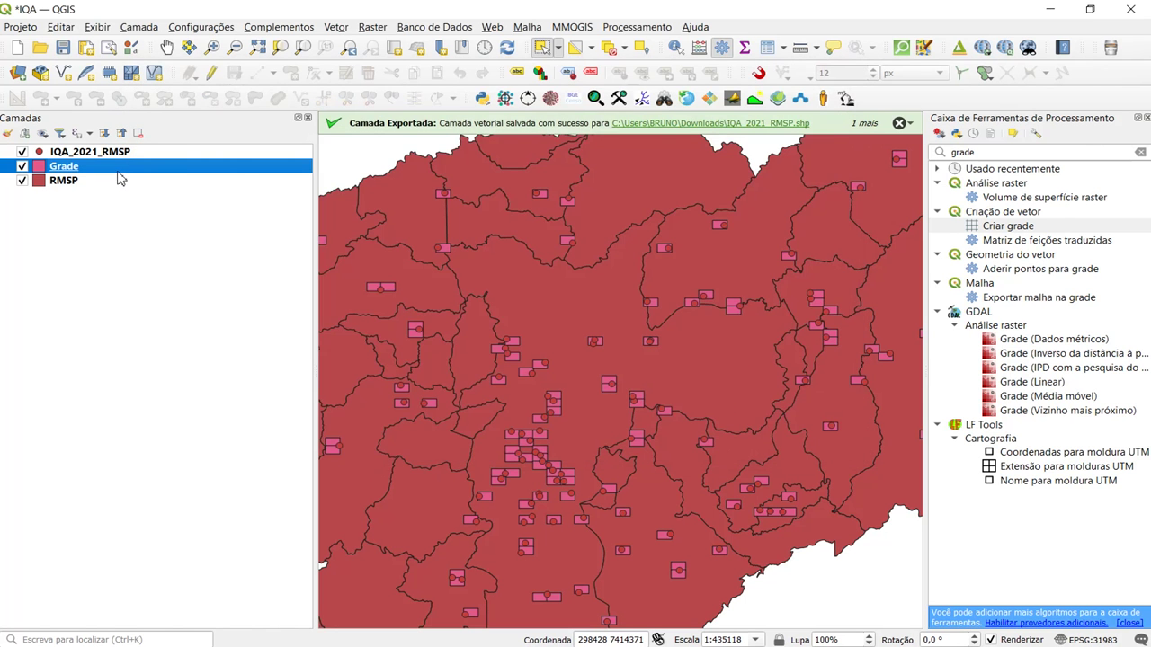
# Step: Enable editing on the Grade attribute table and update the existing num field with the expression $id in the field calculator
pyautogui.rightClick(104, 173)
pyautogui.click(162, 376)
pyautogui.click(142, 97)
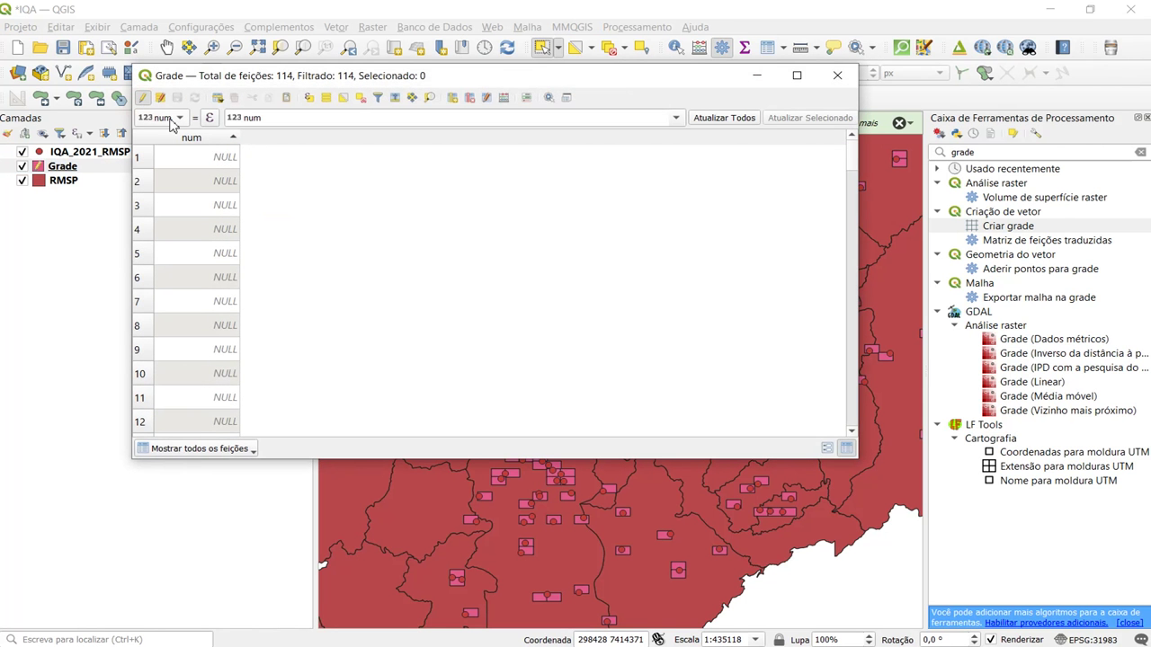
pyautogui.click(504, 99)
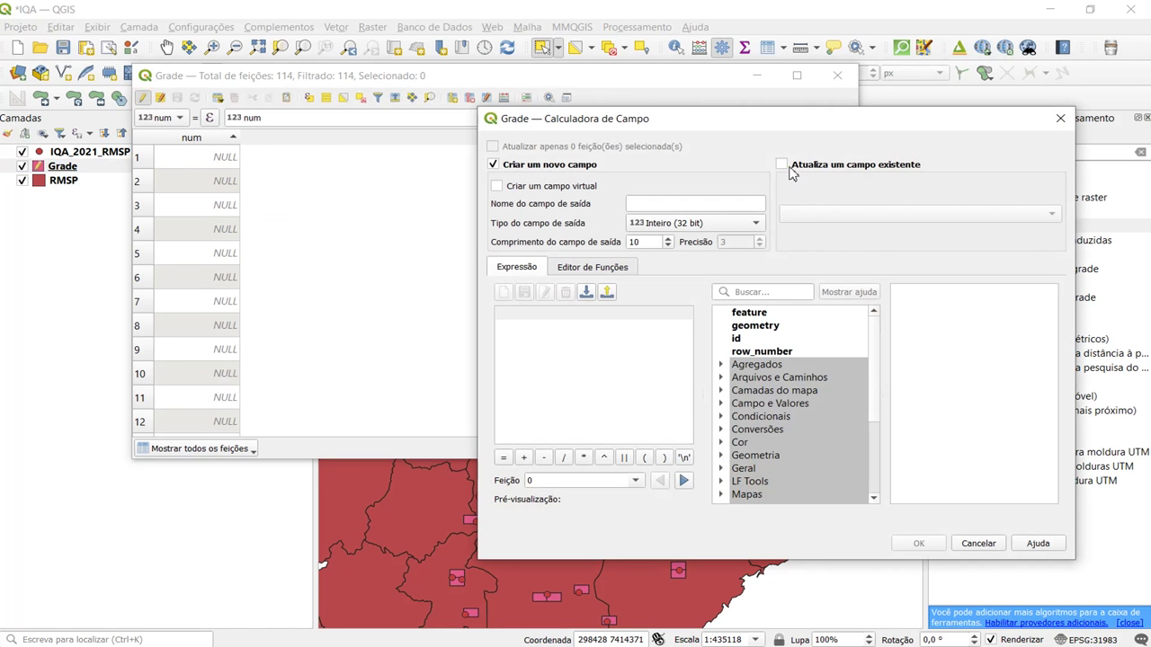
pyautogui.click(783, 166)
pyautogui.click(803, 214)
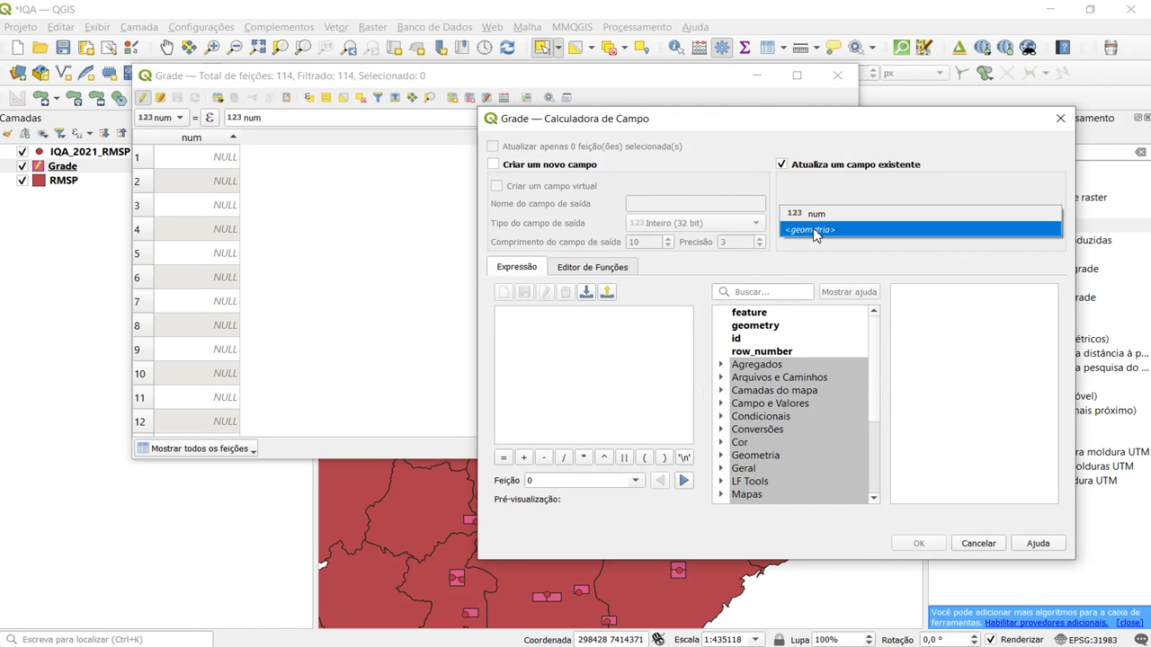
pyautogui.click(810, 215)
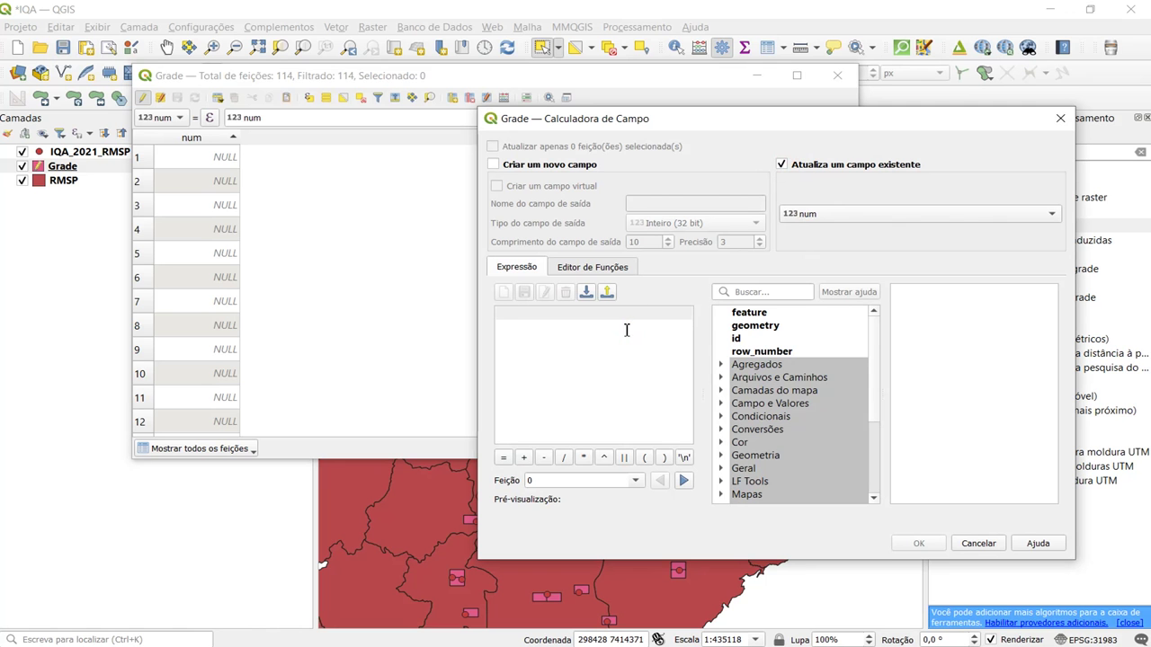
pyautogui.write('$id')
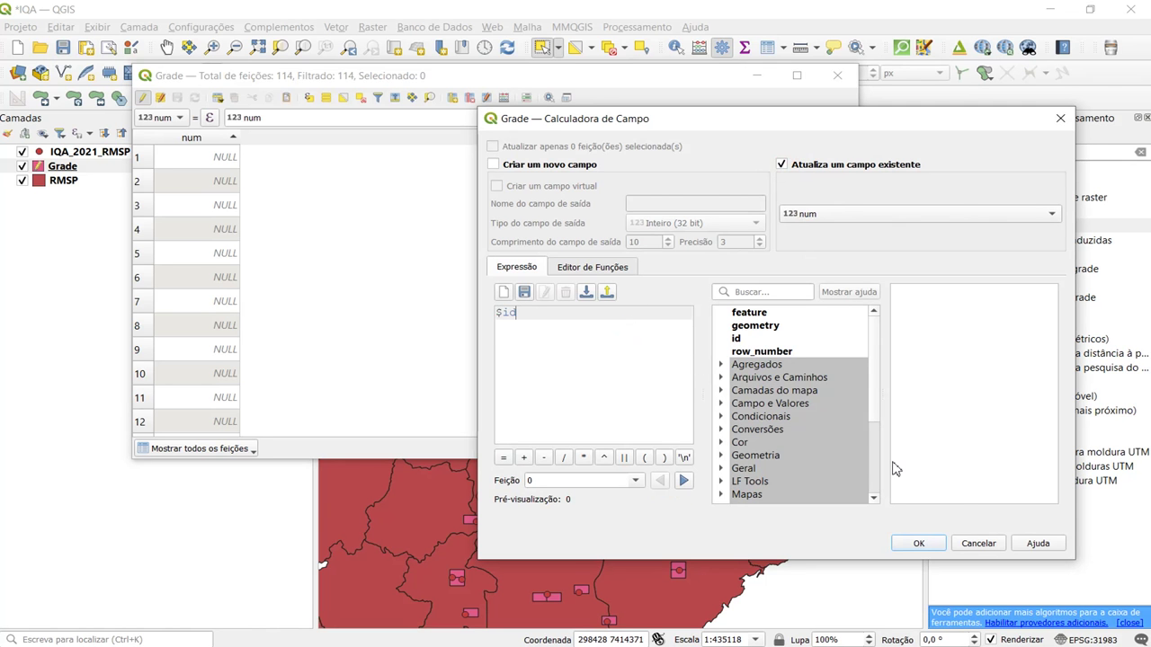
pyautogui.click(918, 543)
pyautogui.scroll(-4, 225, 286)
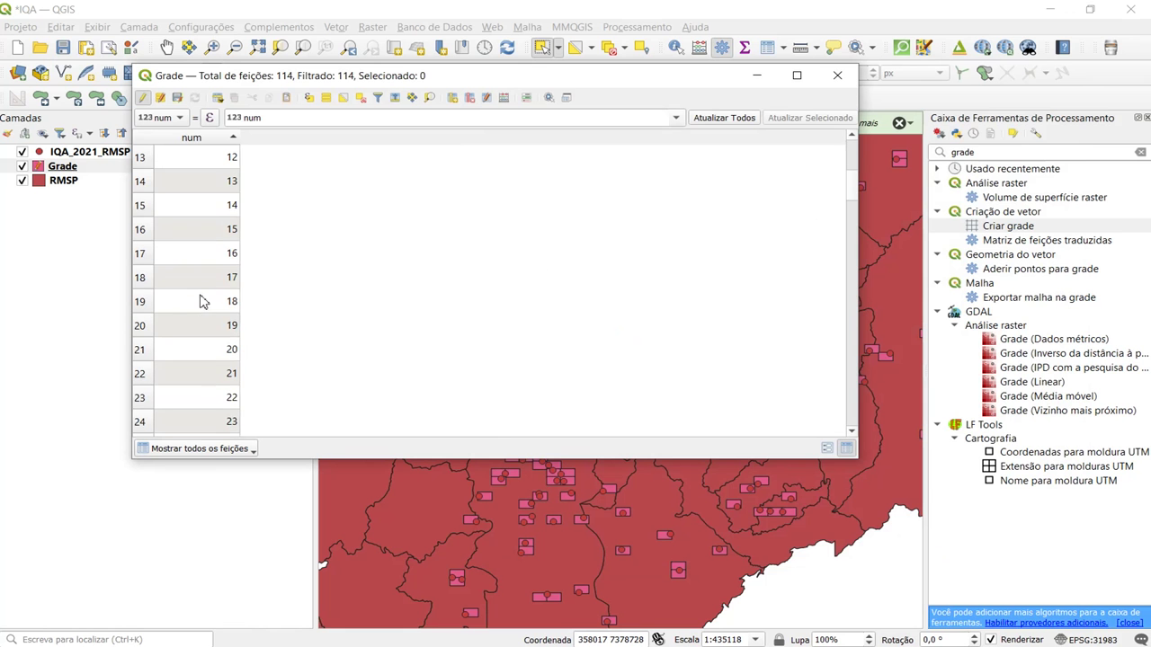
pyautogui.scroll(4, 203, 301)
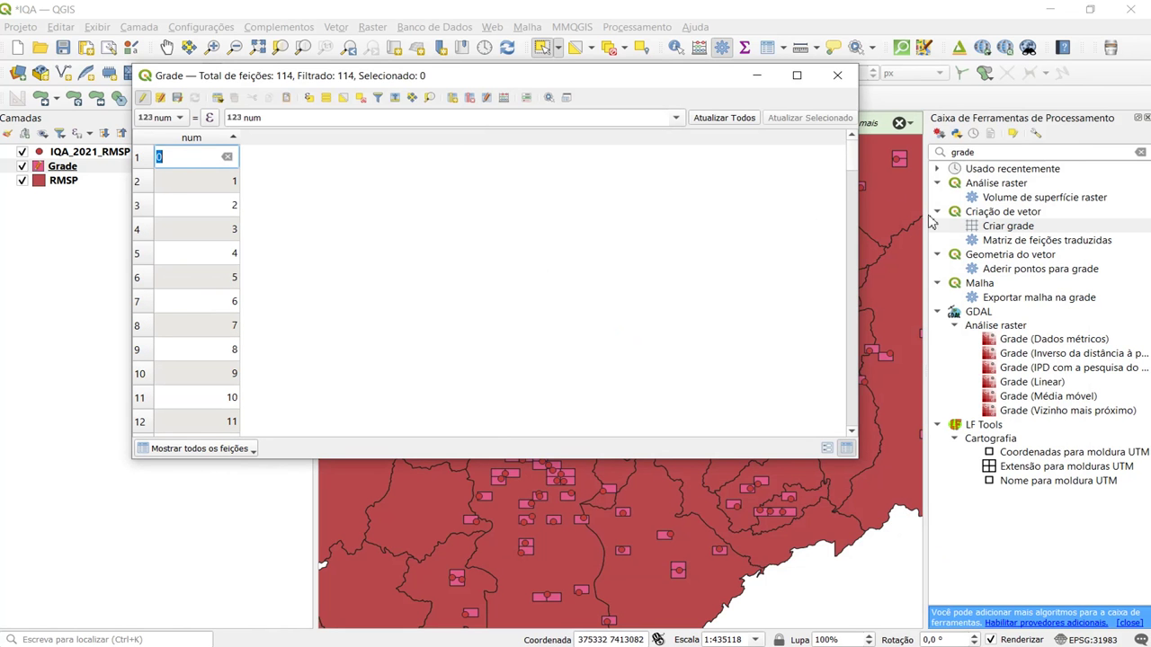
# Step: Set the first row's num value to 114, re-sort the Grade table by num in ascending order, and check its end
pyautogui.moveTo(851, 154); pyautogui.dragTo(818, 148)
pyautogui.doubleClick(175, 154)
pyautogui.press('Return')
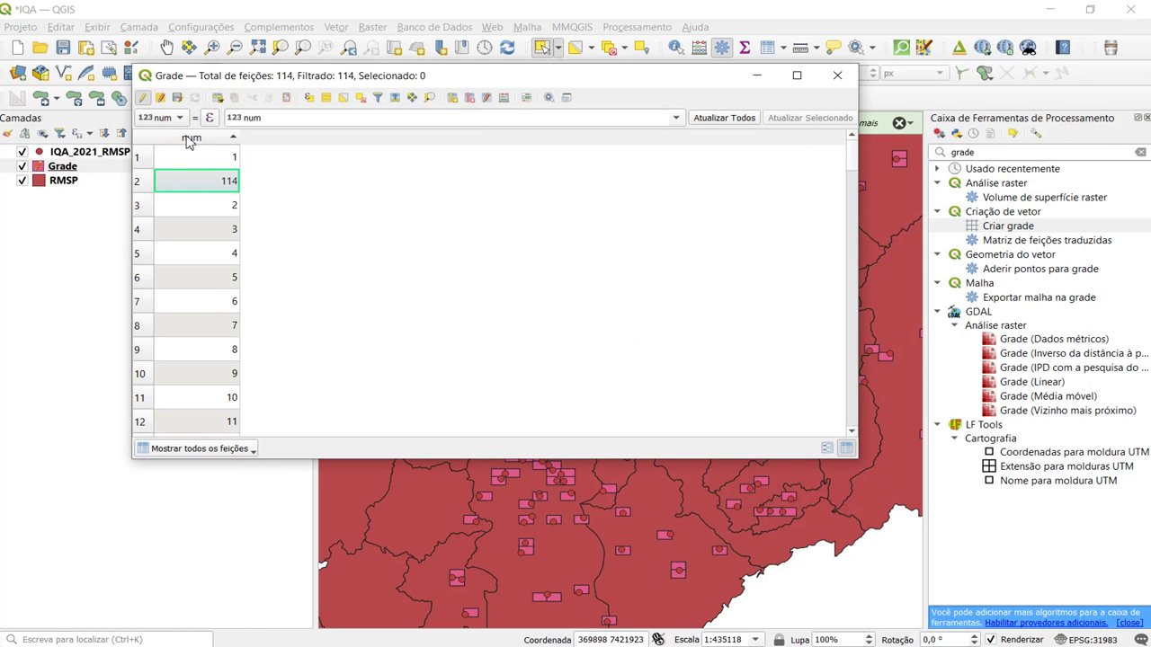
pyautogui.click(191, 138)
pyautogui.click(193, 138)
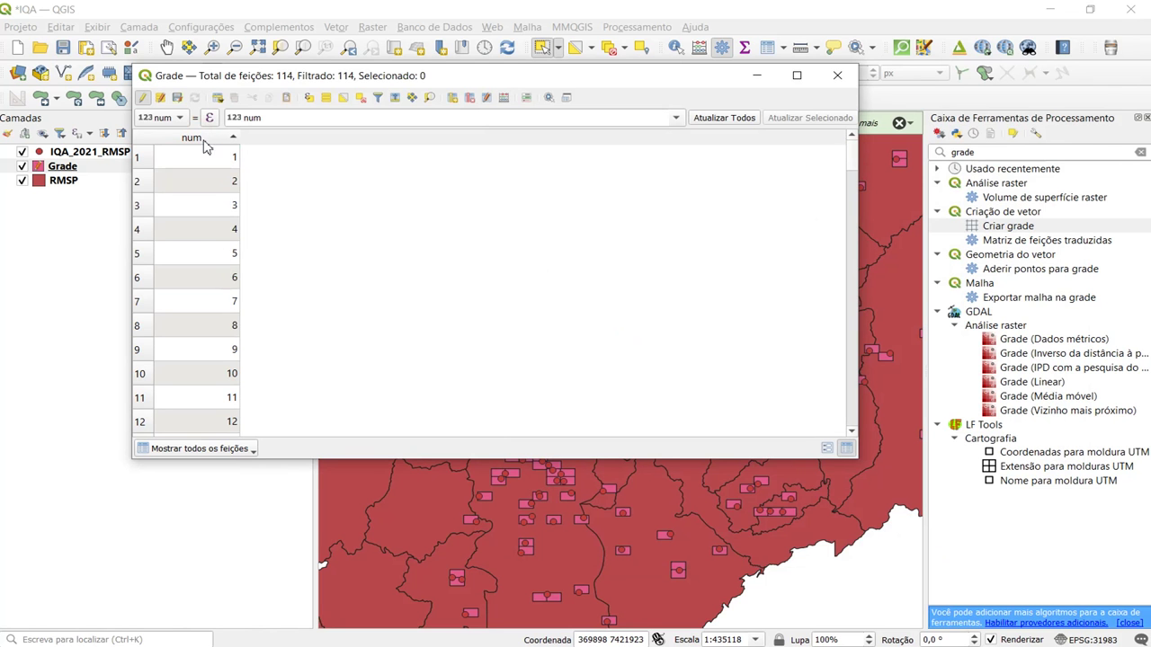
pyautogui.moveTo(836, 183); pyautogui.dragTo(809, 428)
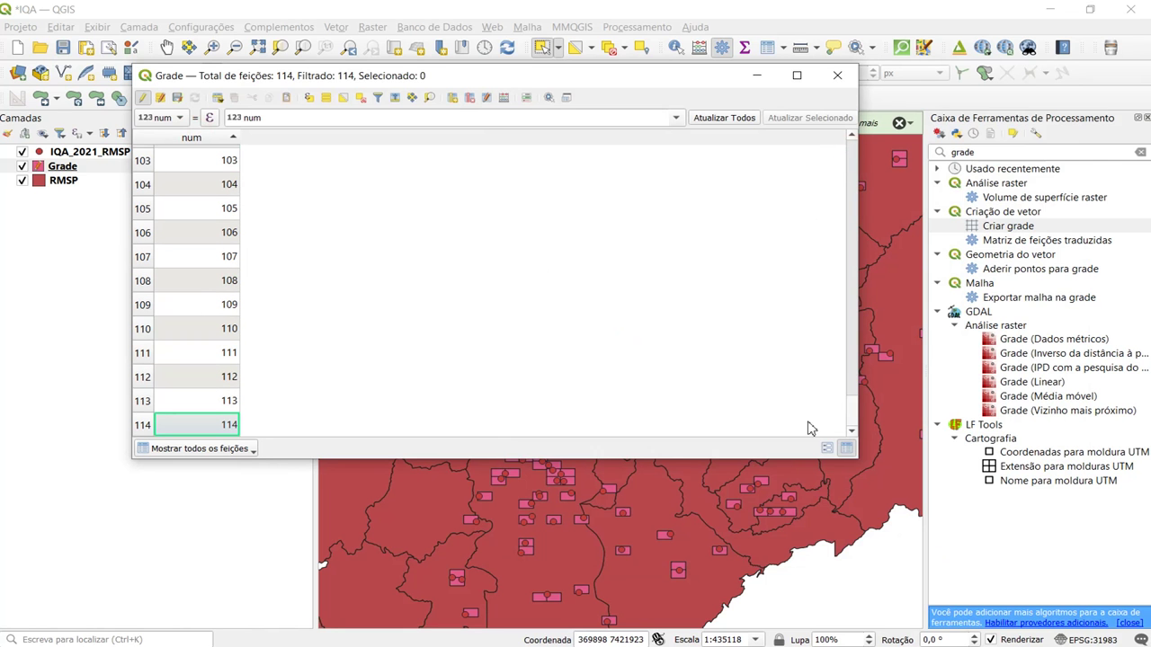
# Step: Stop editing the Grade layer, save its changes, and close the attribute table
pyautogui.click(141, 99)
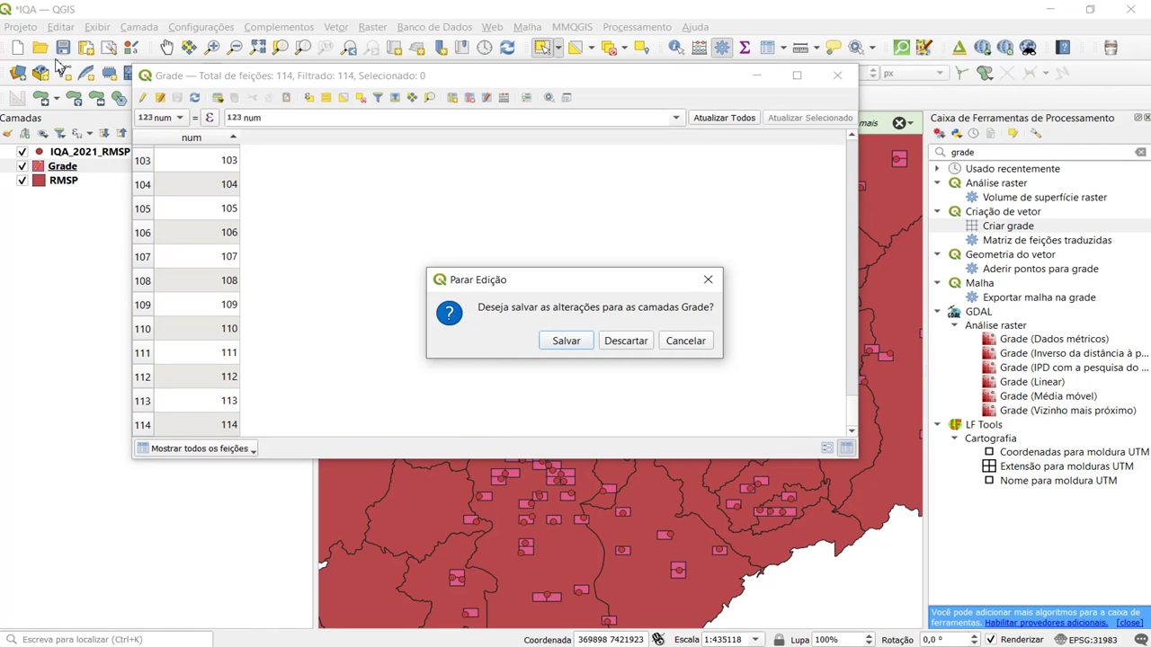
pyautogui.click(566, 341)
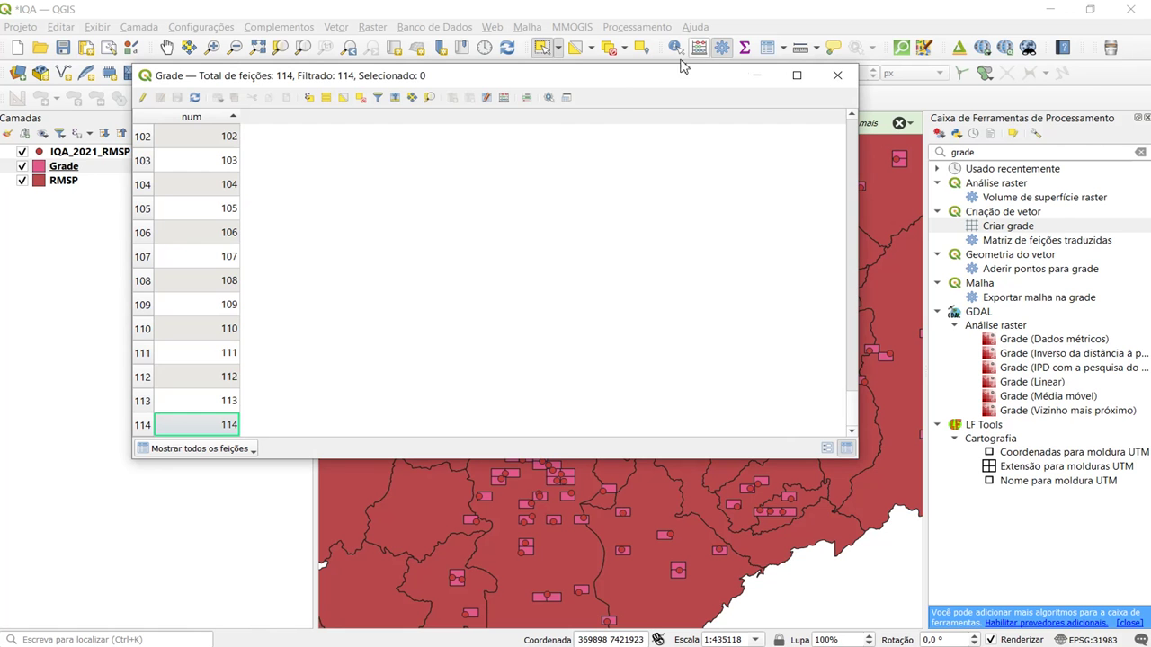
pyautogui.click(835, 76)
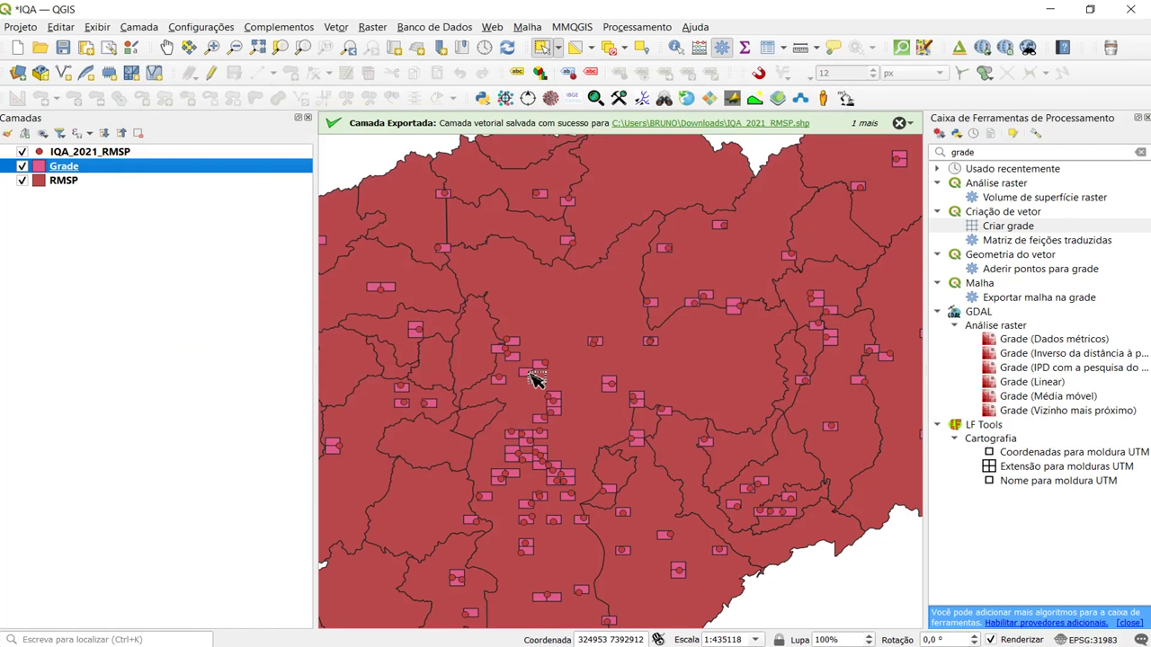
# Step: Rename the IQA_2021_RMSP layer as IQA 2021
pyautogui.scroll(2, 534, 377)
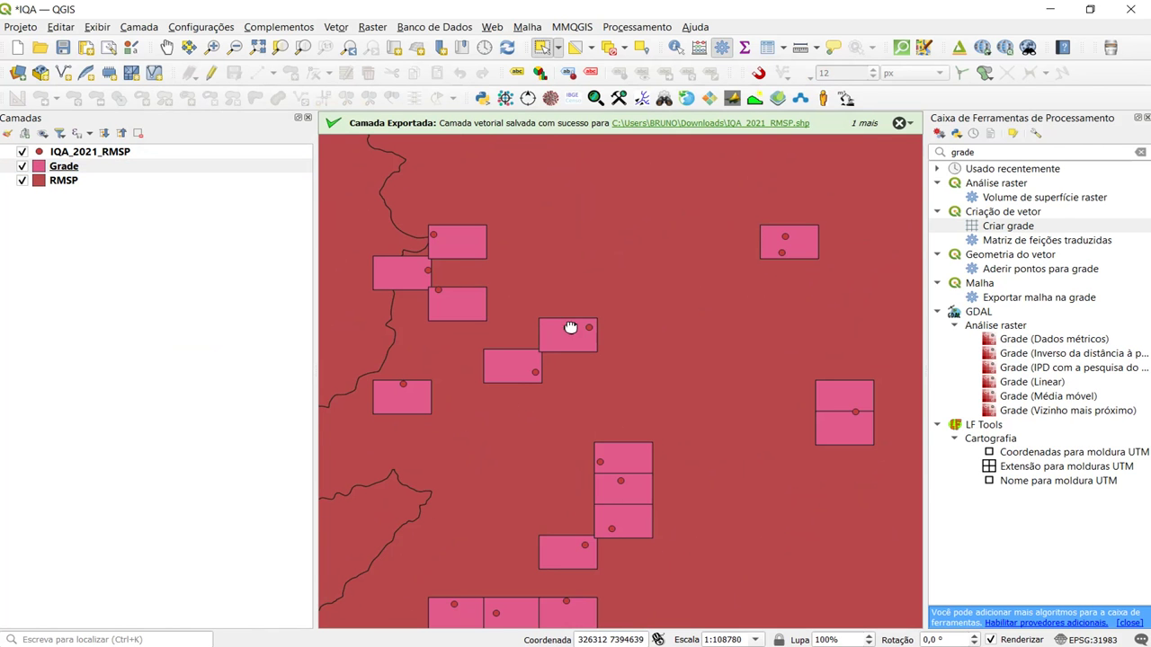
pyautogui.moveTo(570, 327); pyautogui.dragTo(606, 391)
pyautogui.click(63, 152)
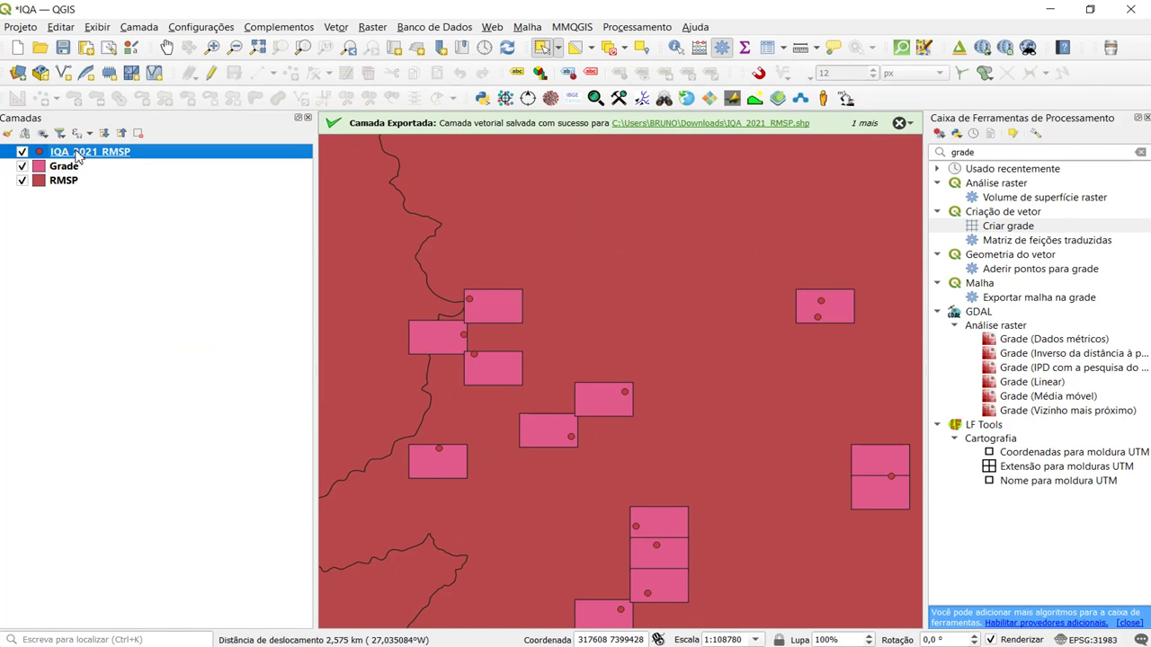
pyautogui.rightClick(78, 155)
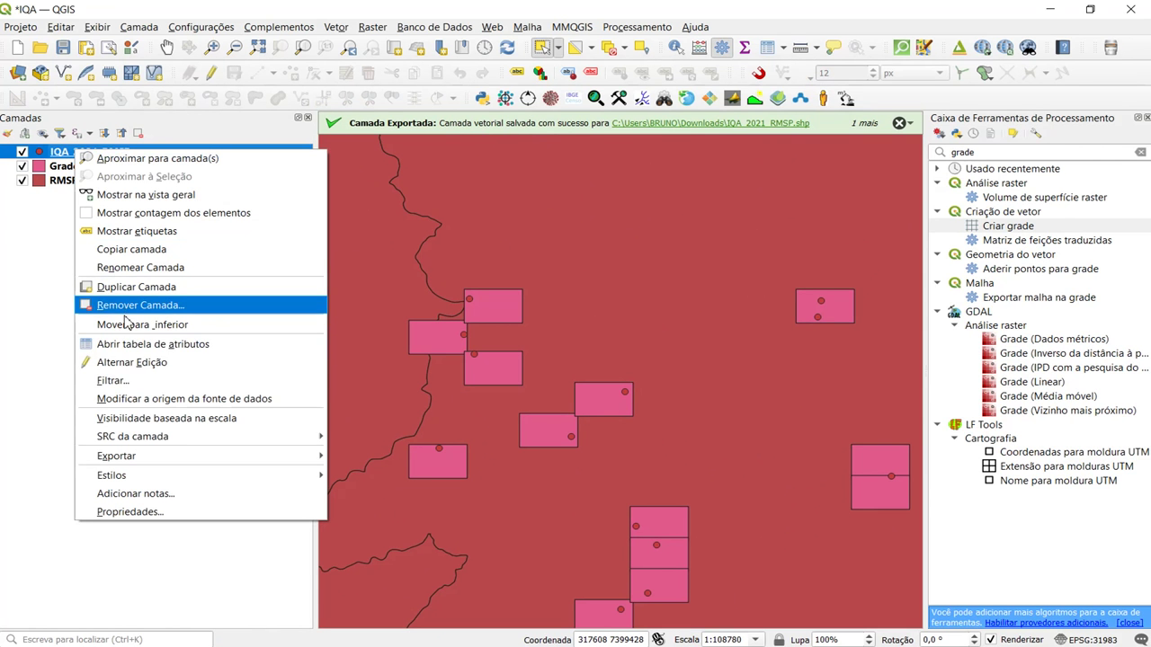
pyautogui.click(135, 268)
pyautogui.press('End')
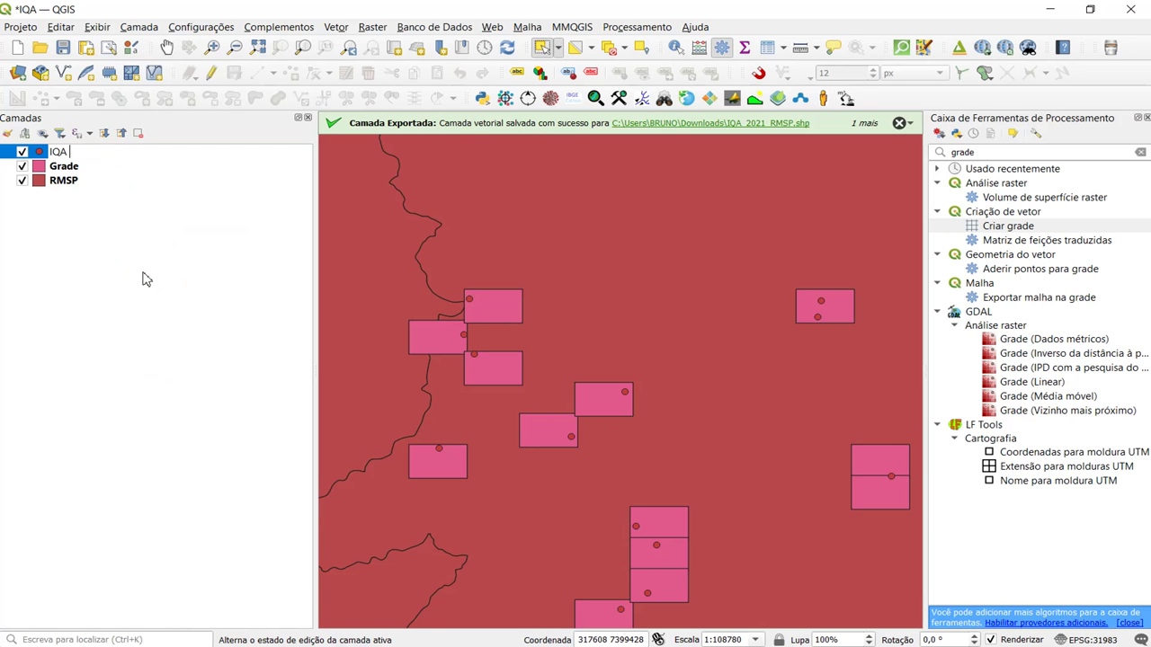
pyautogui.press('Return')
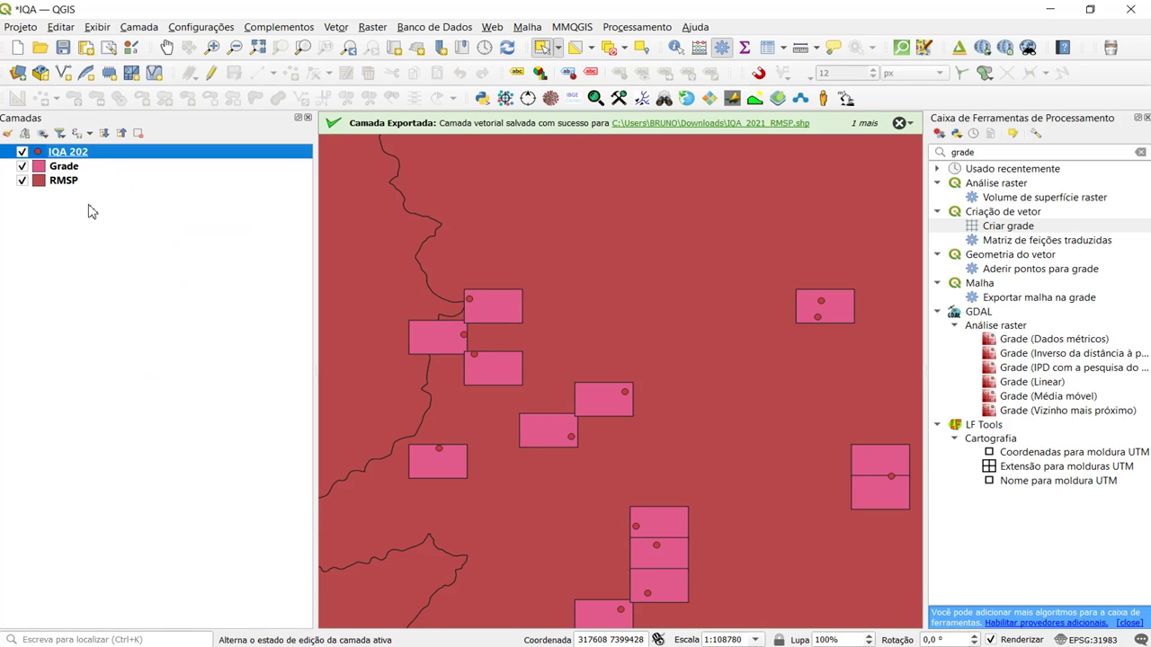
pyautogui.rightClick(105, 156)
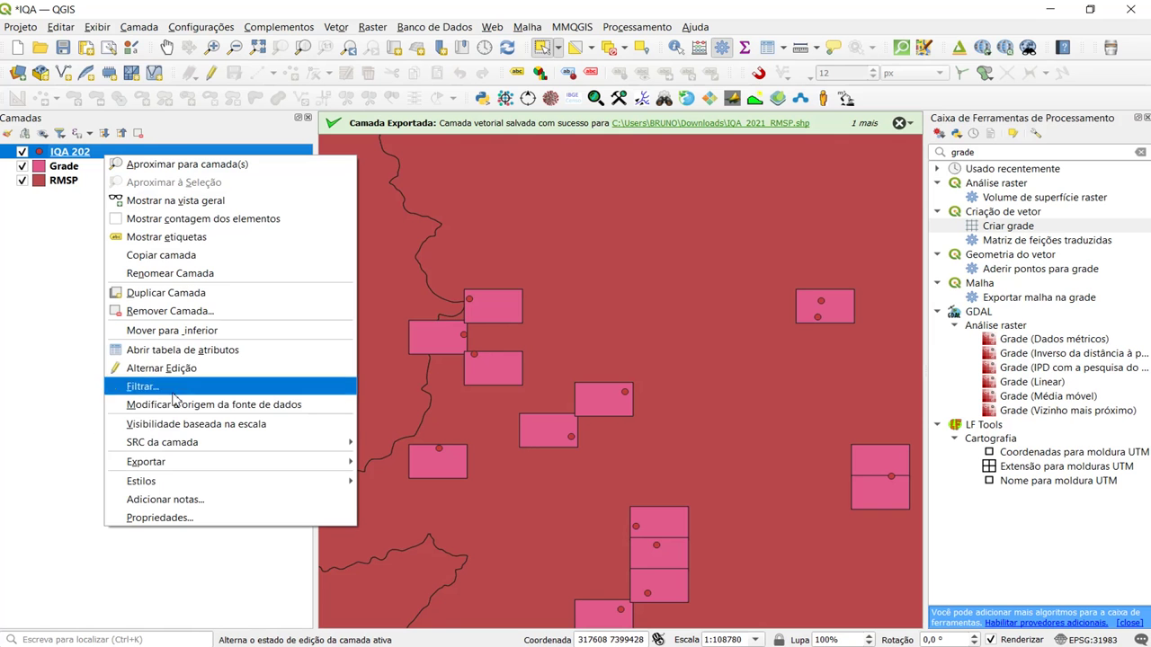
pyautogui.click(178, 273)
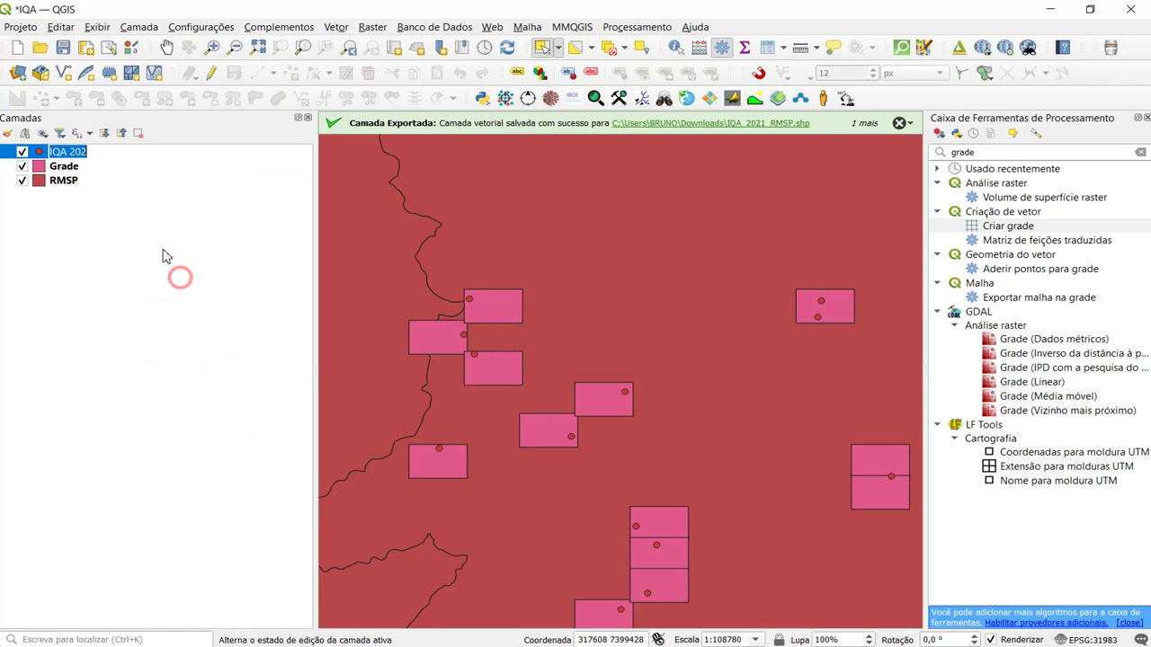
pyautogui.click(87, 153)
pyautogui.write('1')
pyautogui.click(71, 170)
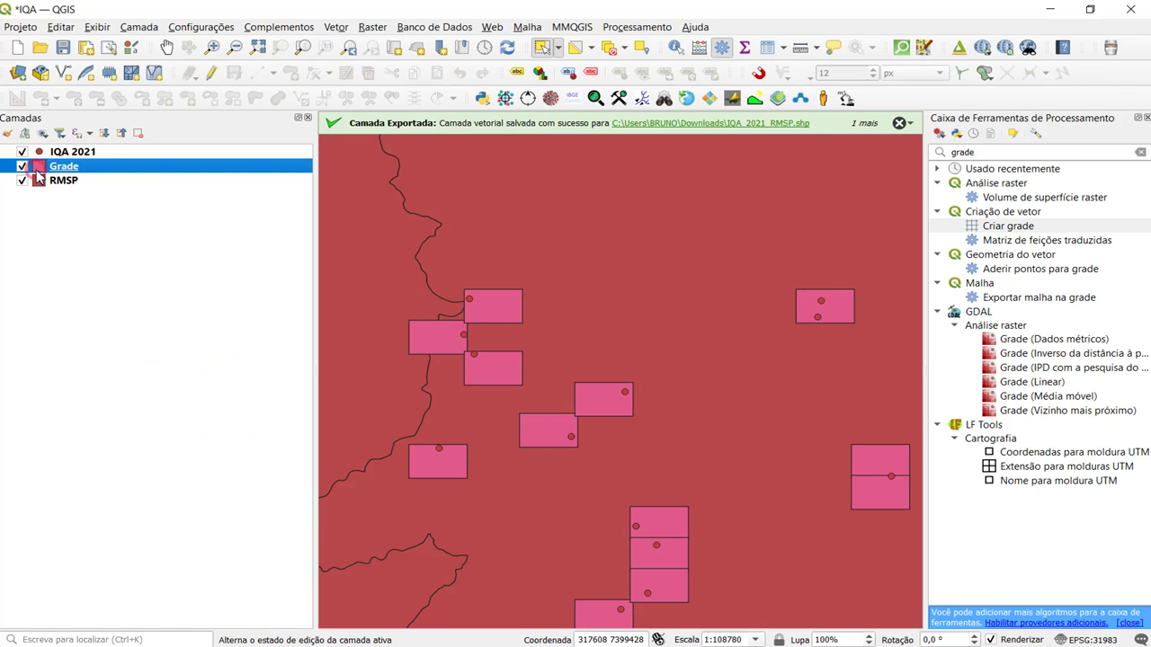
# Step: Change the Grade layer's simple fill to the outline symbol type Contorno: Linha Simples and apply it
pyautogui.doubleClick(37, 174)
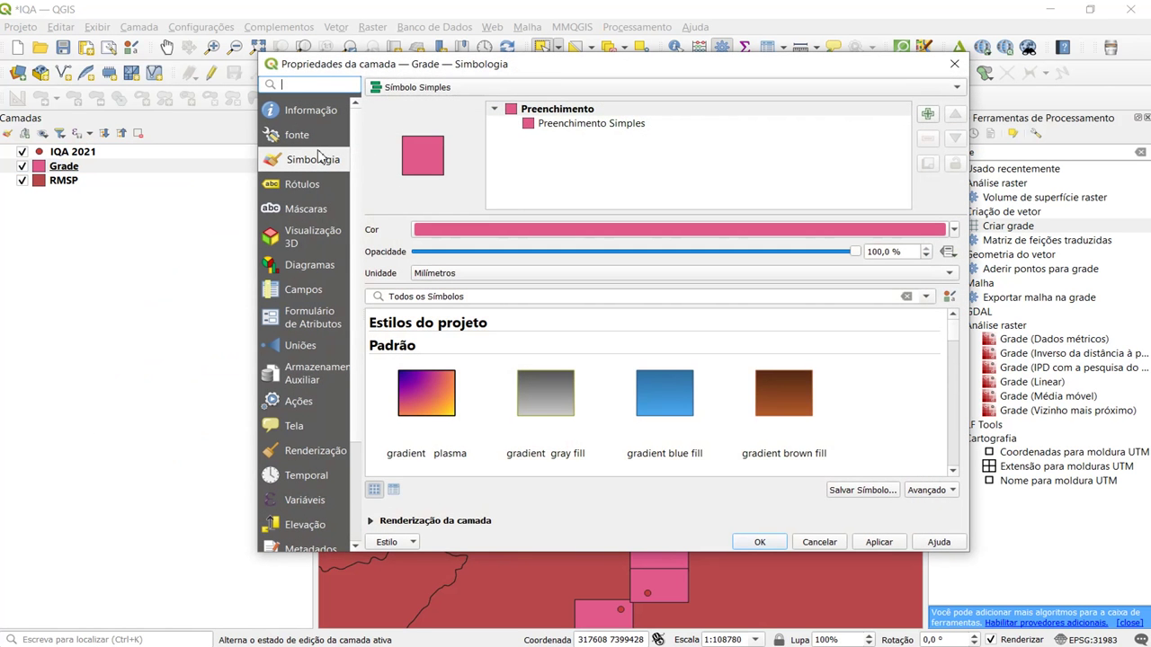
pyautogui.click(314, 185)
pyautogui.click(311, 159)
pyautogui.click(521, 88)
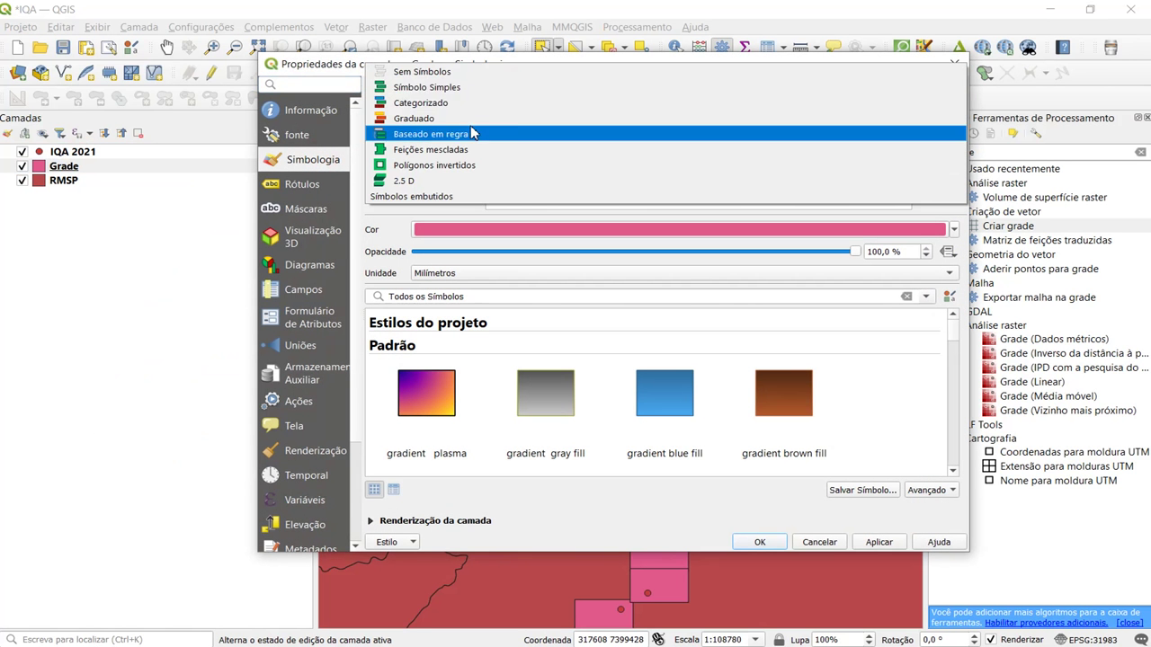
pyautogui.press('Escape')
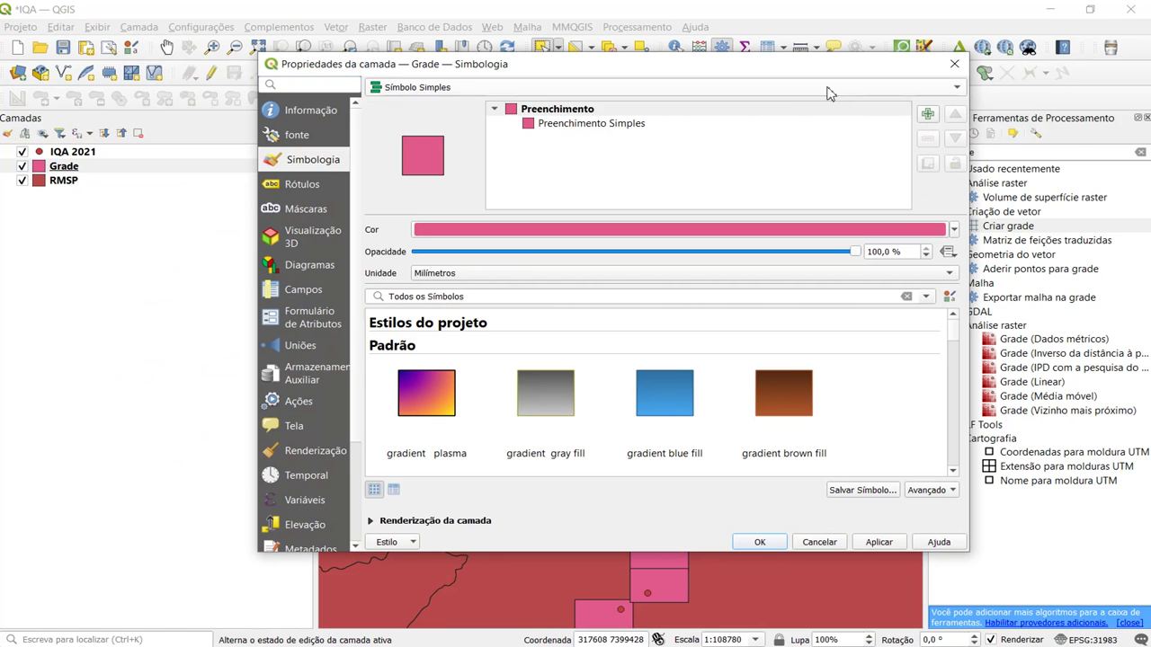
pyautogui.click(791, 108)
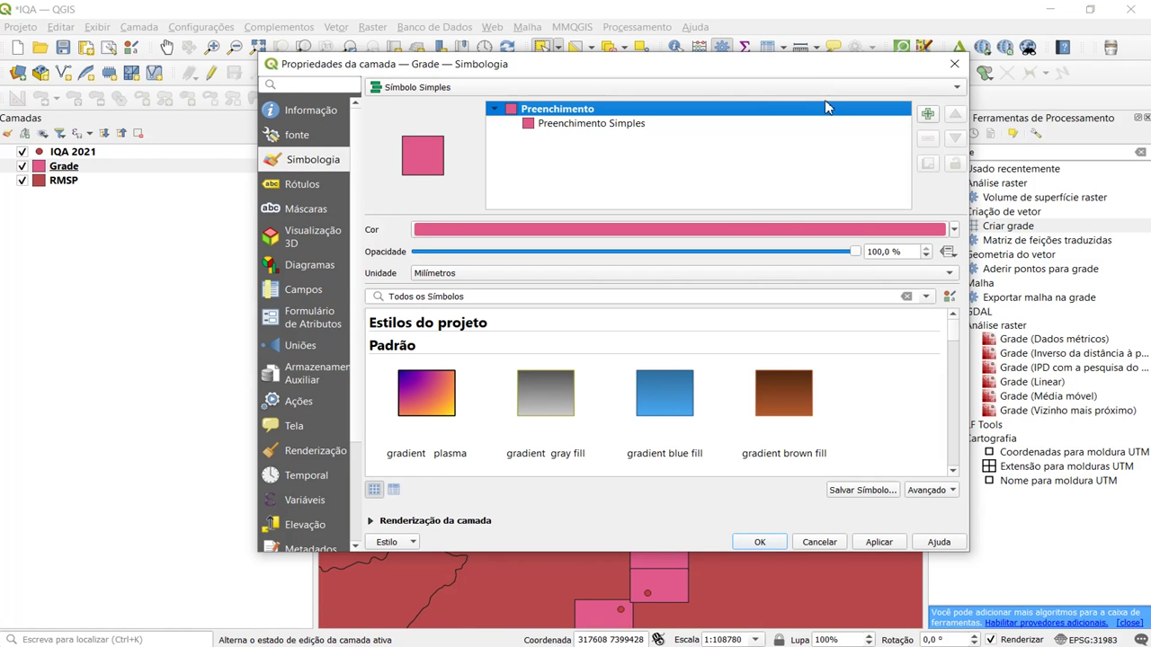
pyautogui.click(804, 87)
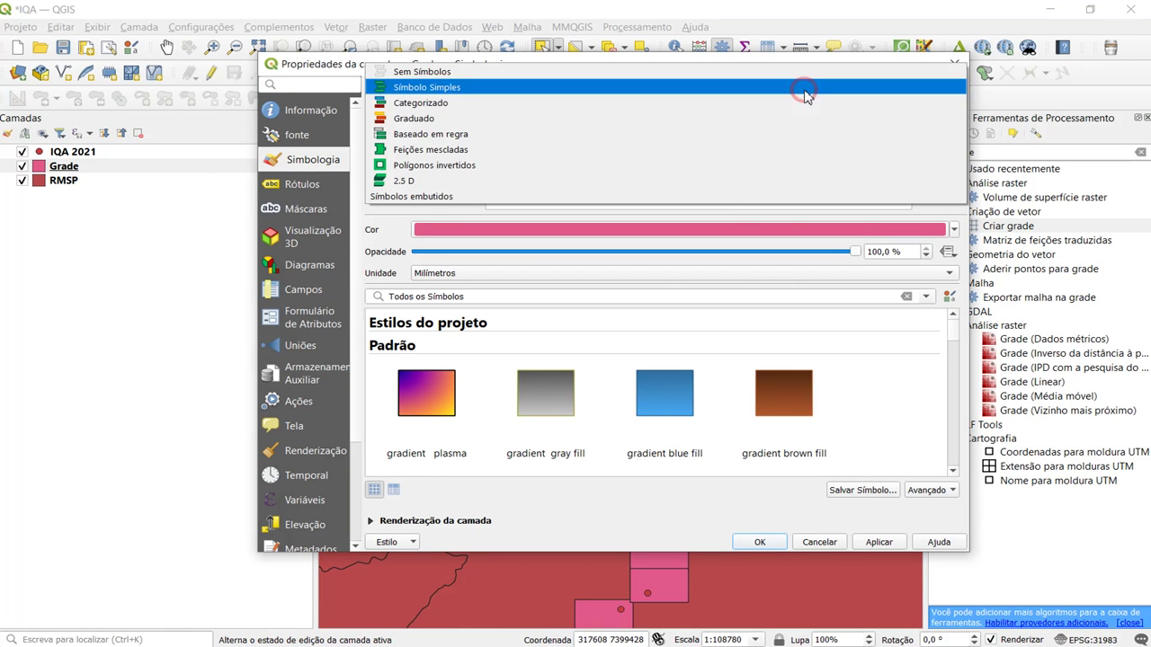
pyautogui.click(456, 87)
pyautogui.click(586, 123)
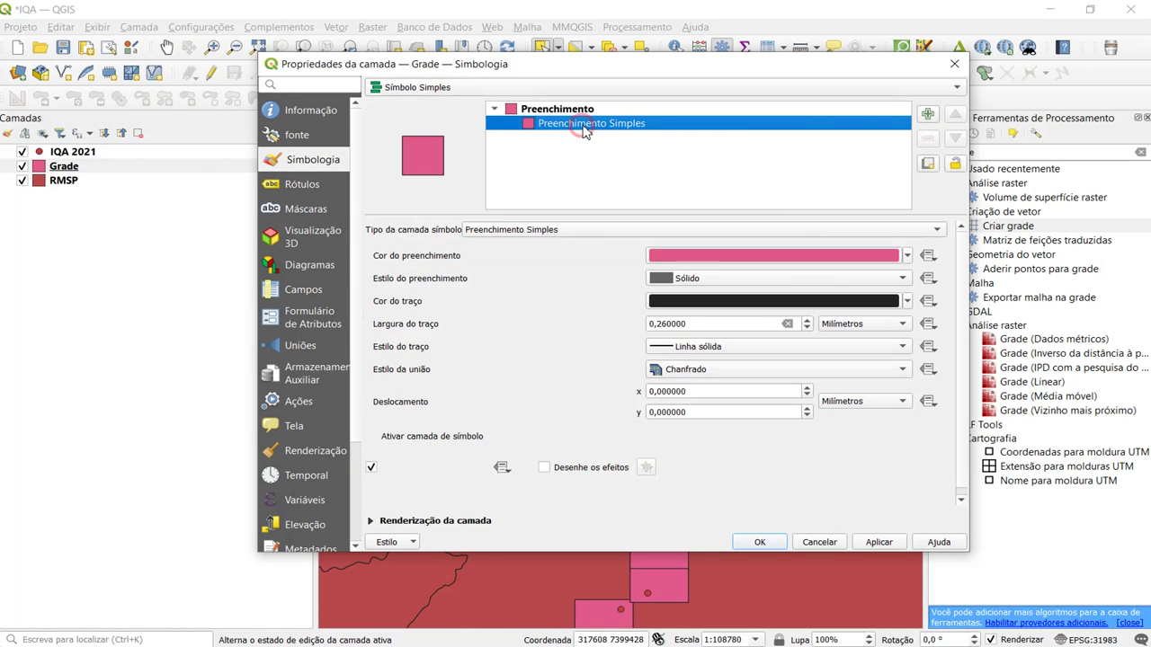
pyautogui.click(670, 228)
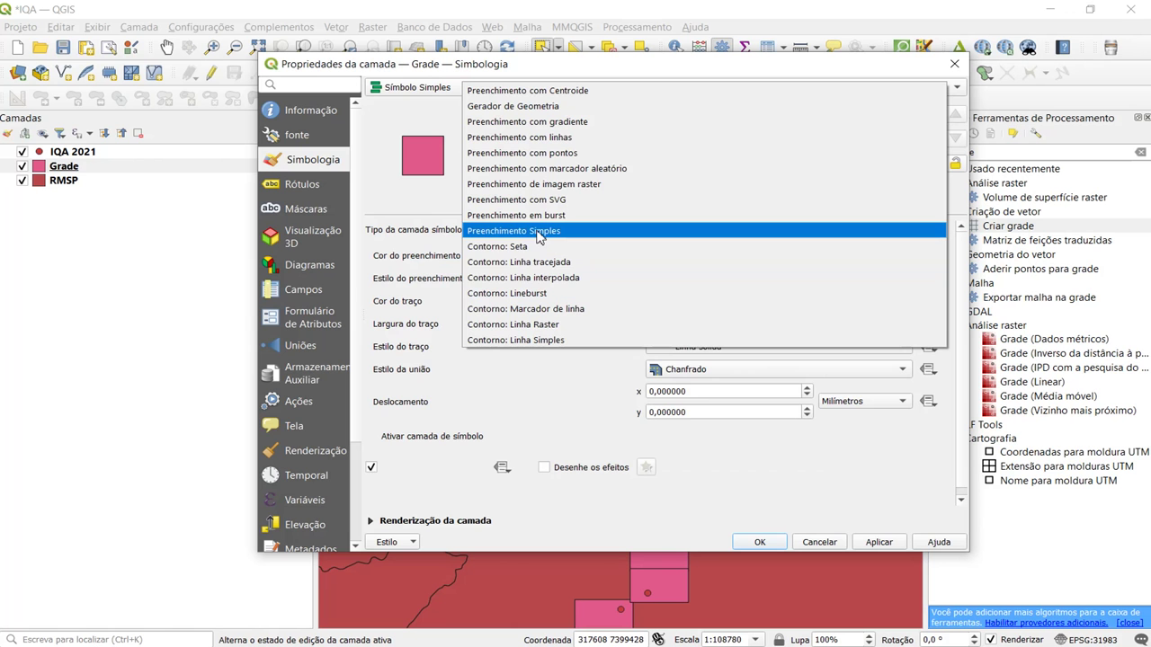
pyautogui.click(540, 340)
pyautogui.click(760, 543)
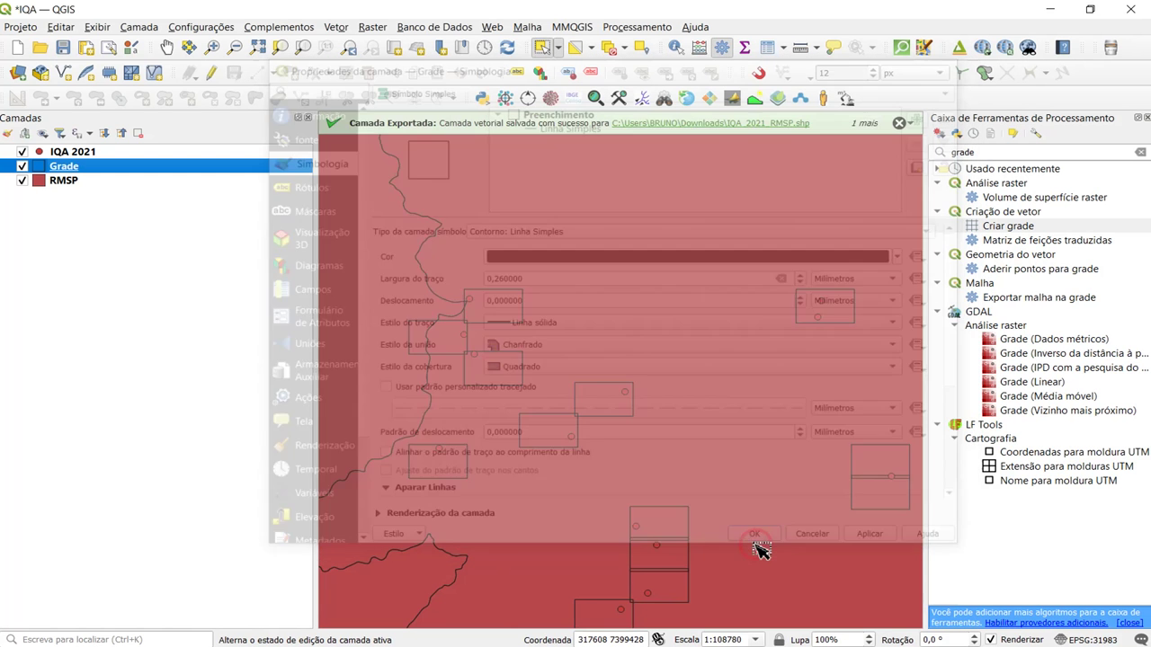
# Step: Restyle the RMSP layer's simple fill as Contorno: Linha Simples with a stroke width of 1 millimetre
pyautogui.moveTo(791, 423); pyautogui.dragTo(695, 409)
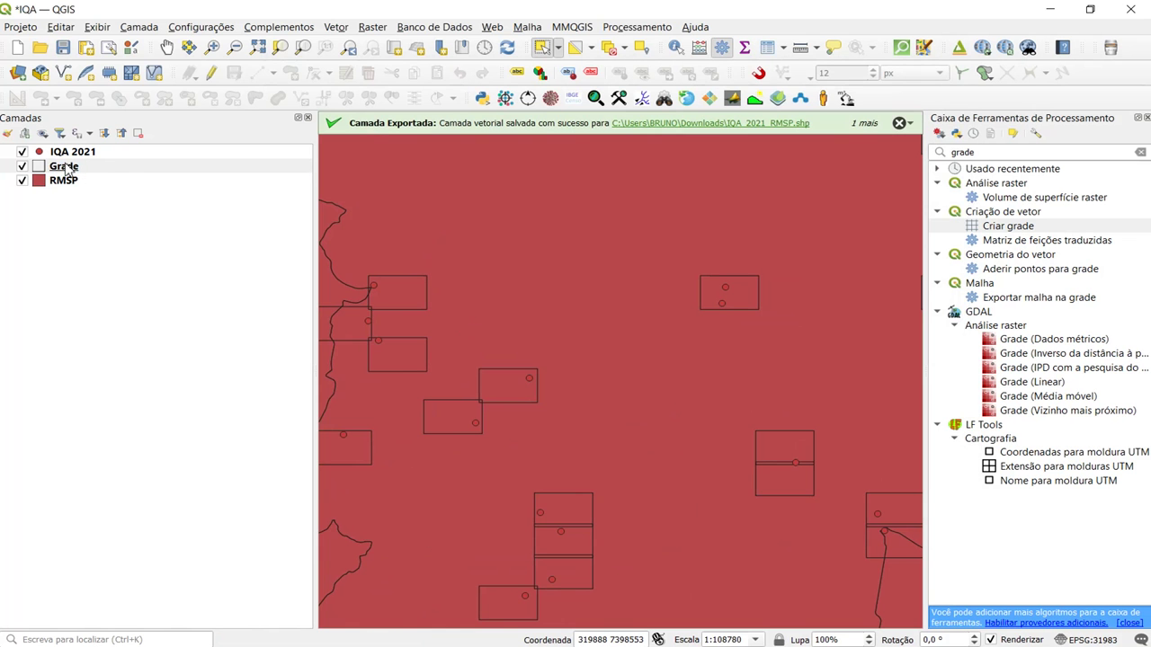
pyautogui.click(39, 181)
pyautogui.doubleClick(40, 184)
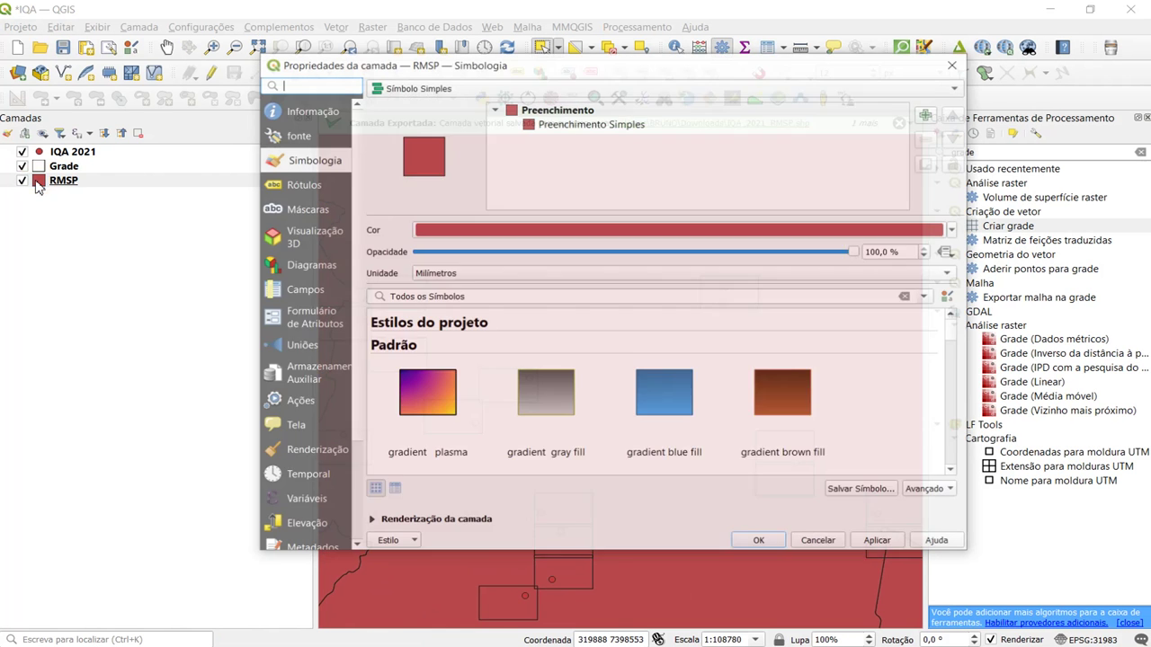
pyautogui.click(559, 144)
pyautogui.click(929, 87)
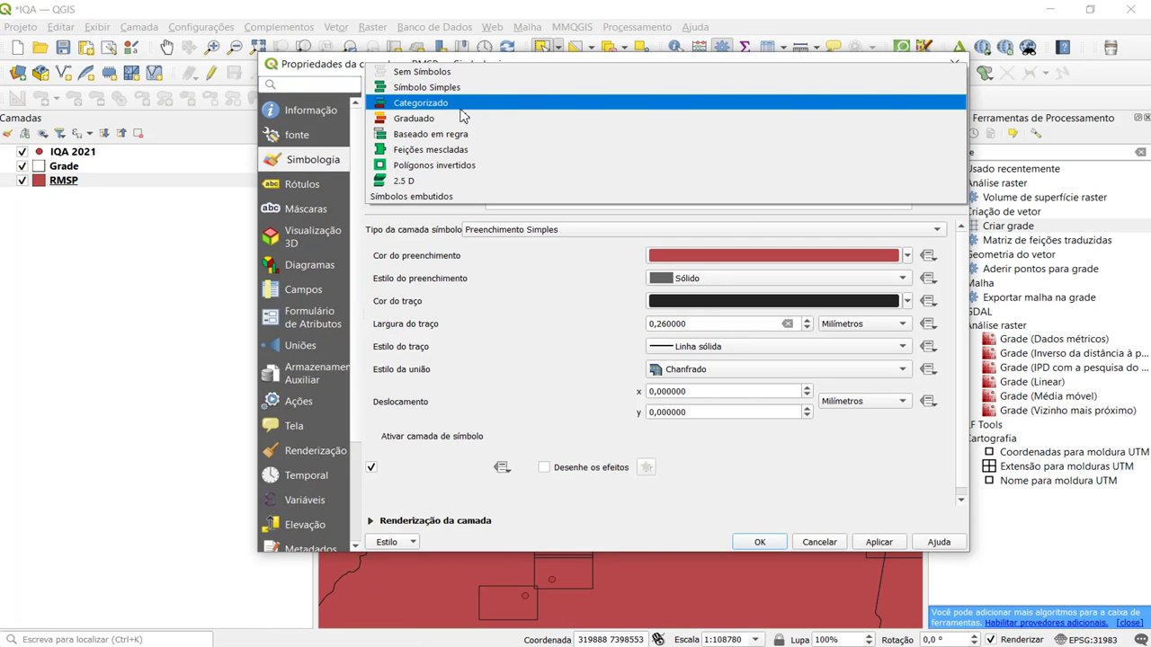
pyautogui.click(439, 89)
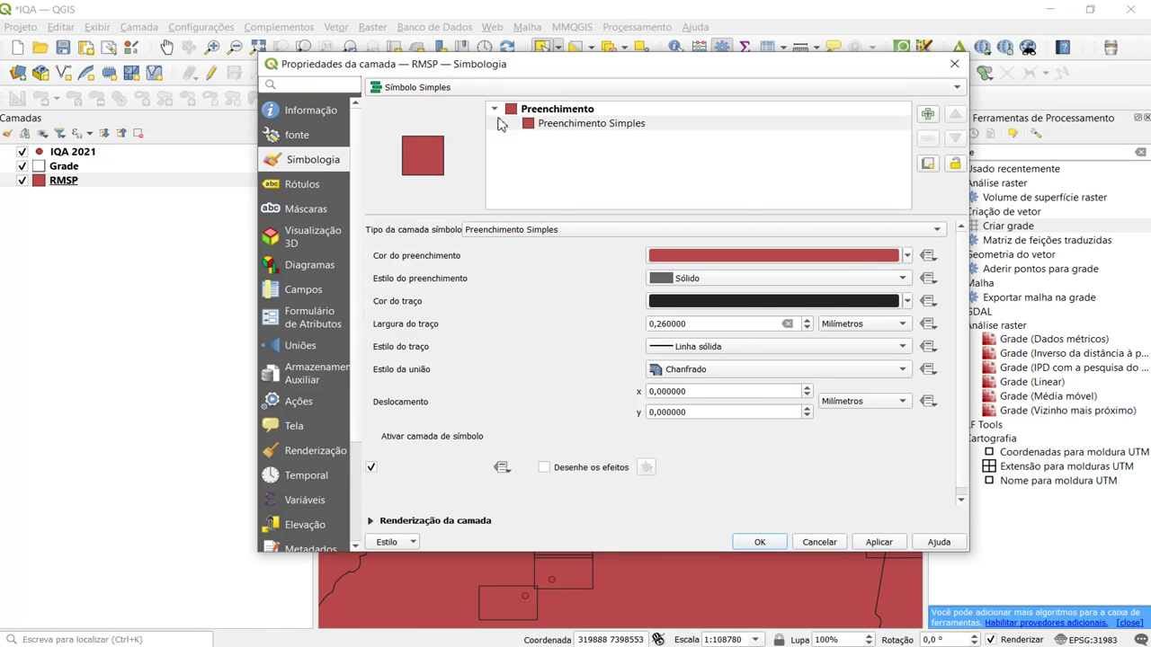
pyautogui.moveTo(545, 123); pyautogui.dragTo(896, 236)
pyautogui.click(897, 236)
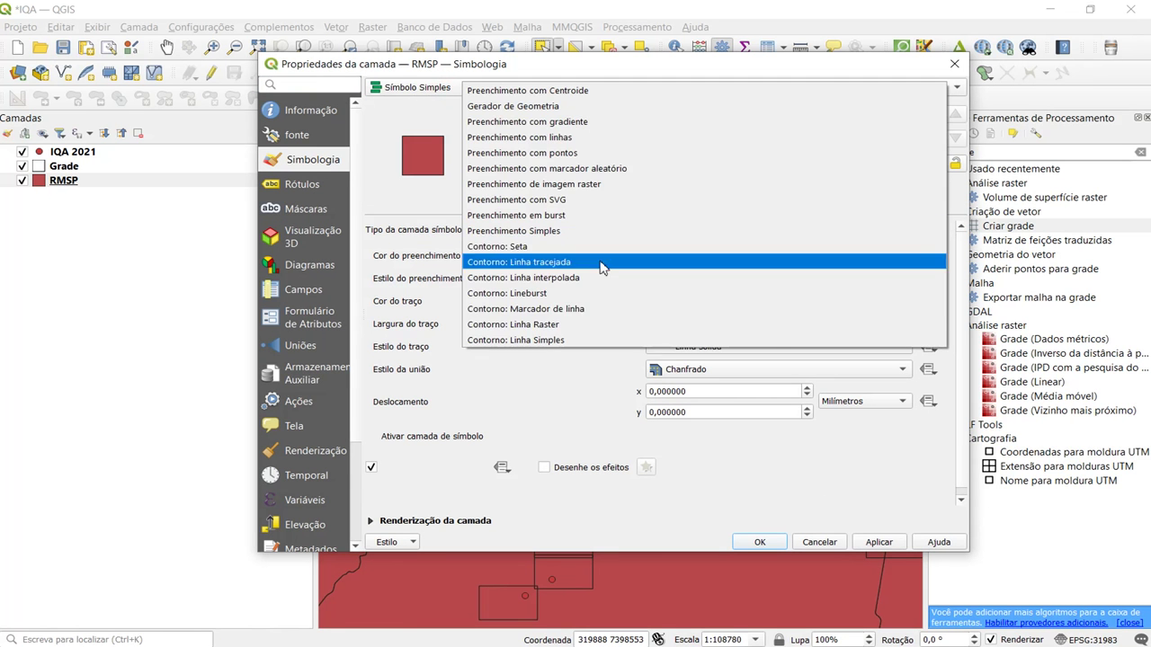
pyautogui.click(598, 341)
pyautogui.doubleClick(560, 278)
pyautogui.write('1')
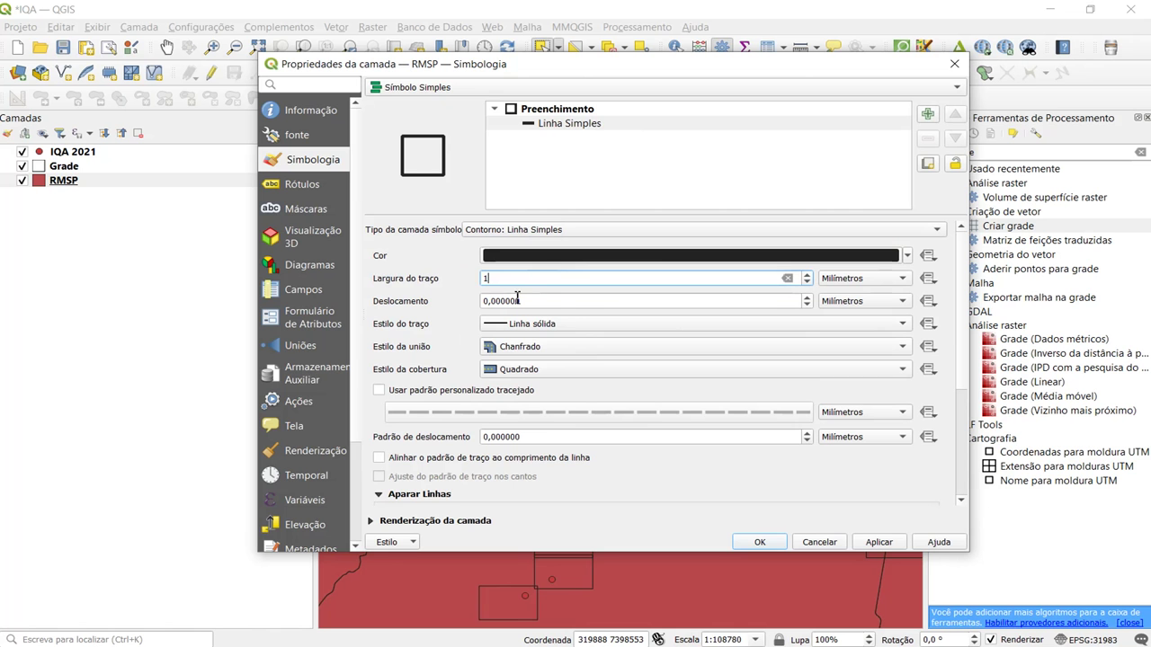
pyautogui.click(754, 541)
# Step: Label the RMSP layer with individual labels (Rótulos individuais) from the NOME field at text size 12
pyautogui.rightClick(64, 183)
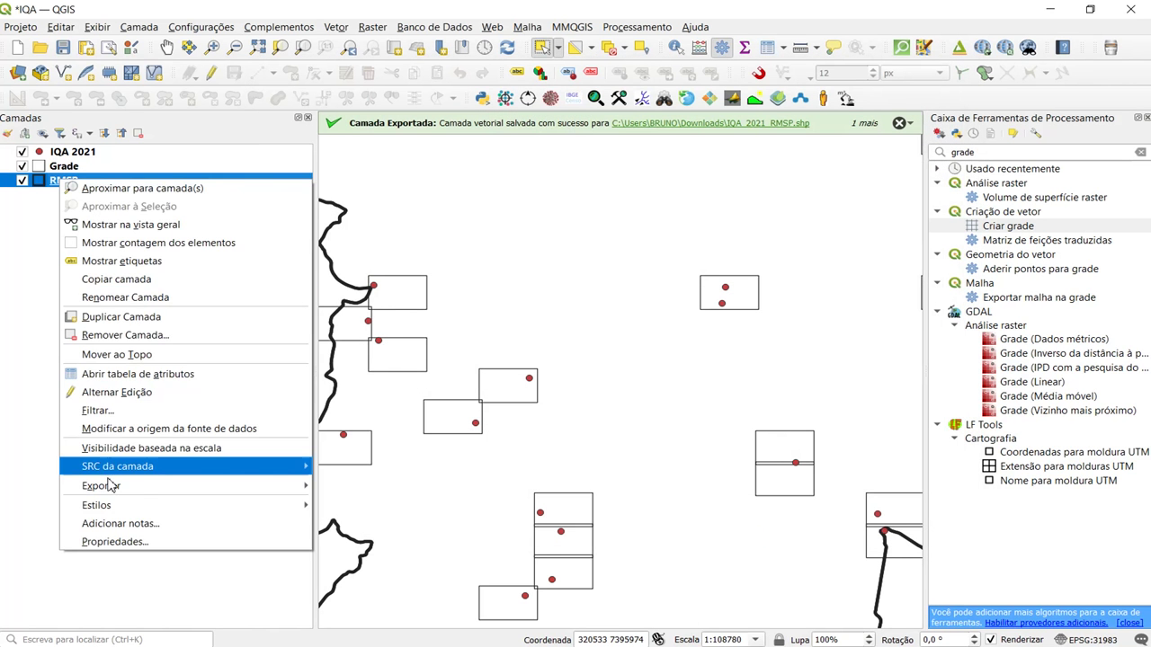
pyautogui.click(105, 542)
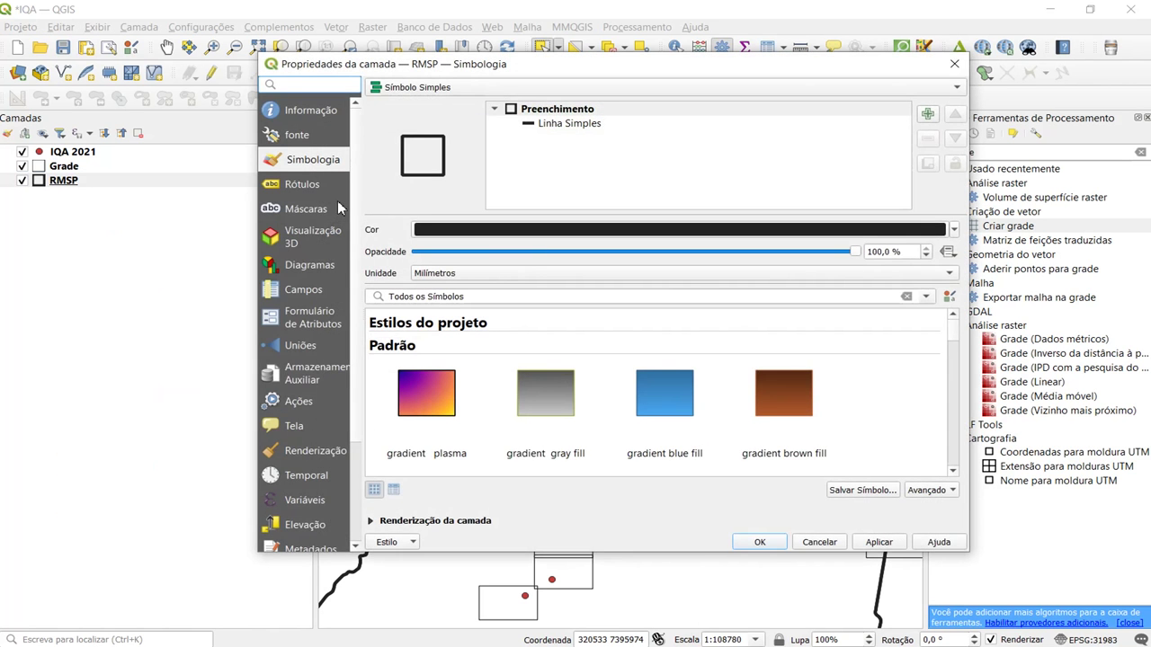
pyautogui.click(306, 184)
pyautogui.click(490, 87)
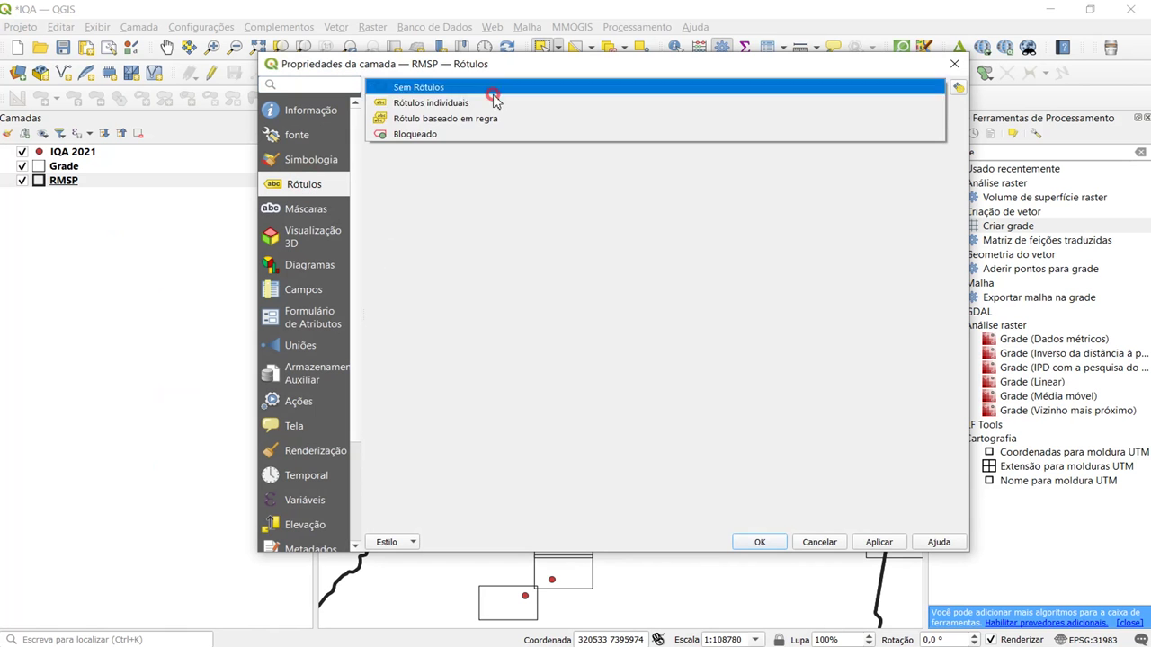
pyautogui.click(447, 114)
pyautogui.click(585, 89)
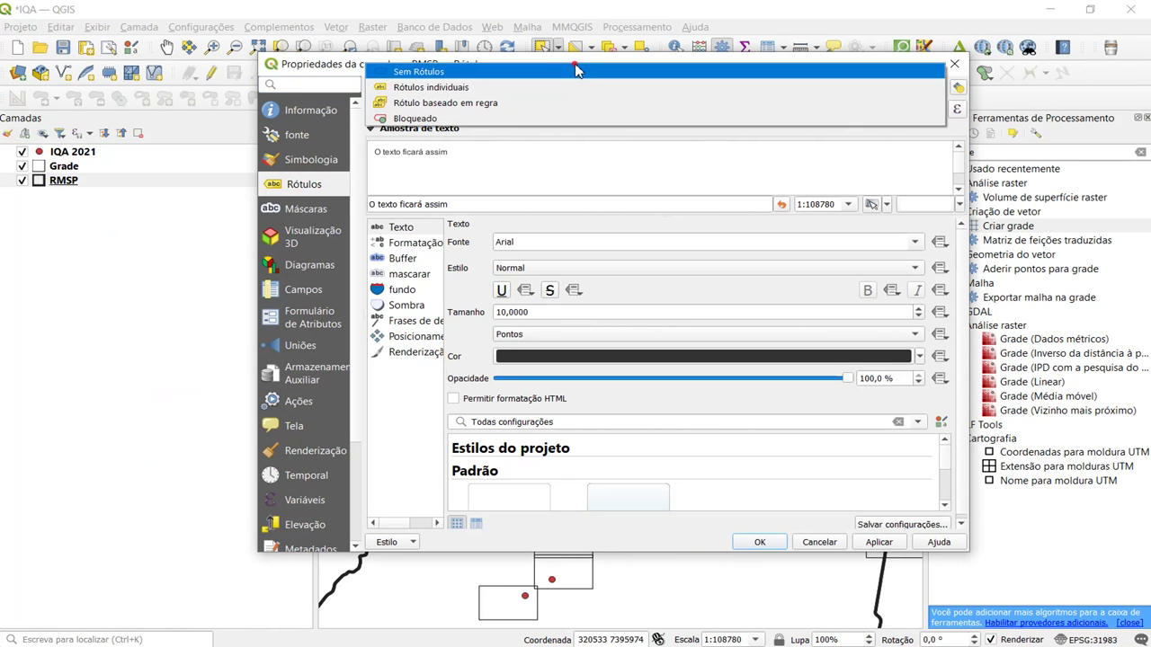
pyautogui.click(489, 226)
pyautogui.doubleClick(513, 312)
pyautogui.write('12')
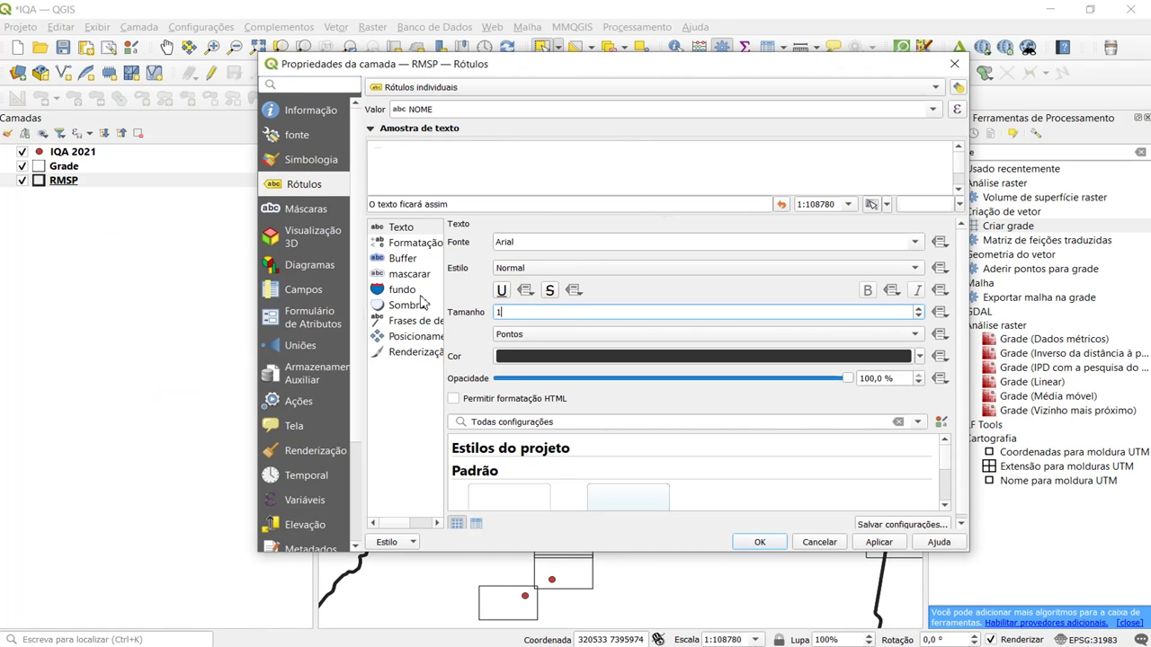
pyautogui.click(878, 542)
pyautogui.click(760, 543)
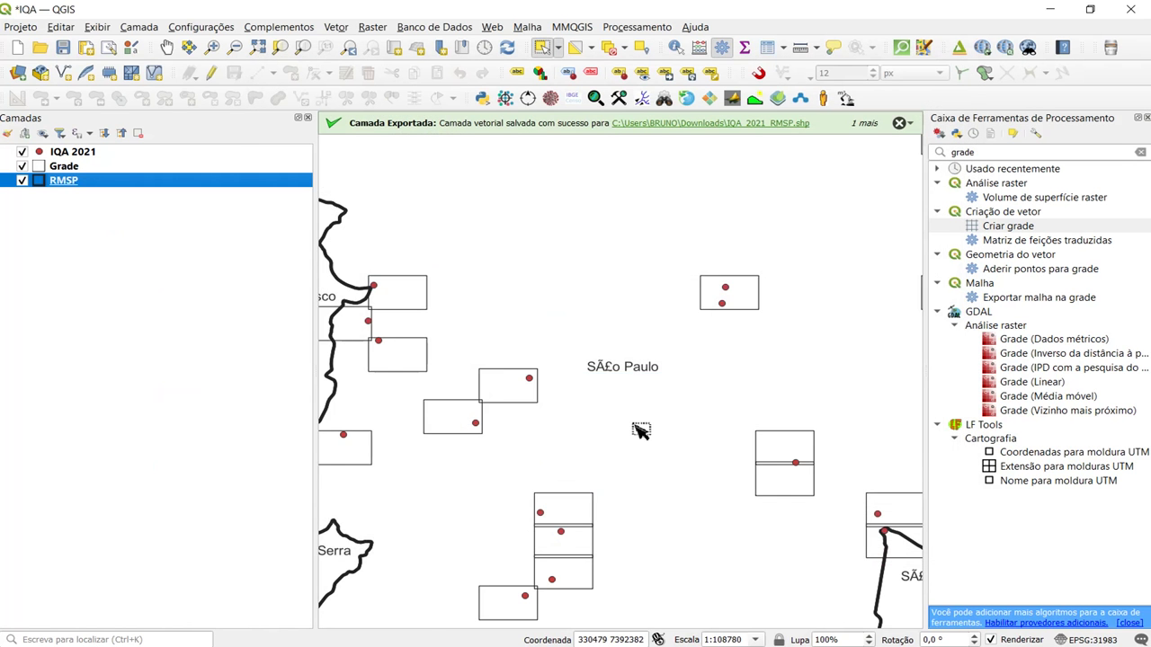
# Step: Categorize the IQA 2021 layer's symbology by the Classe field and remove the catch-all category for all other values
pyautogui.scroll(-1, 583, 383)
pyautogui.scroll(1, 549, 360)
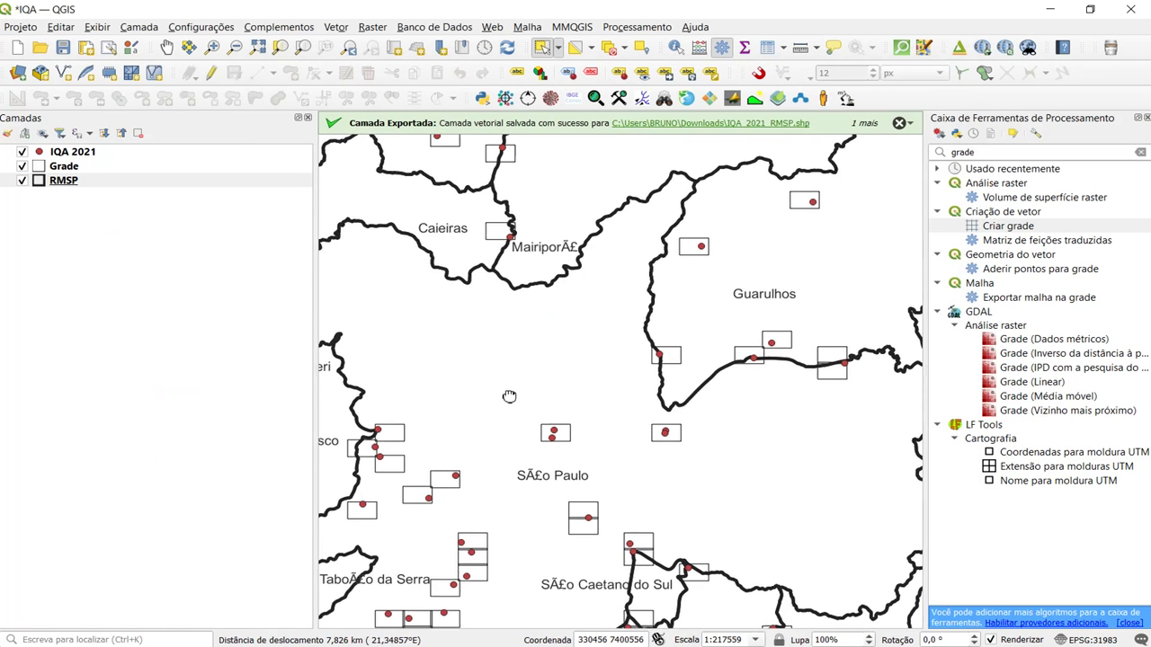
pyautogui.scroll(-1, 539, 316)
pyautogui.scroll(-1, 557, 226)
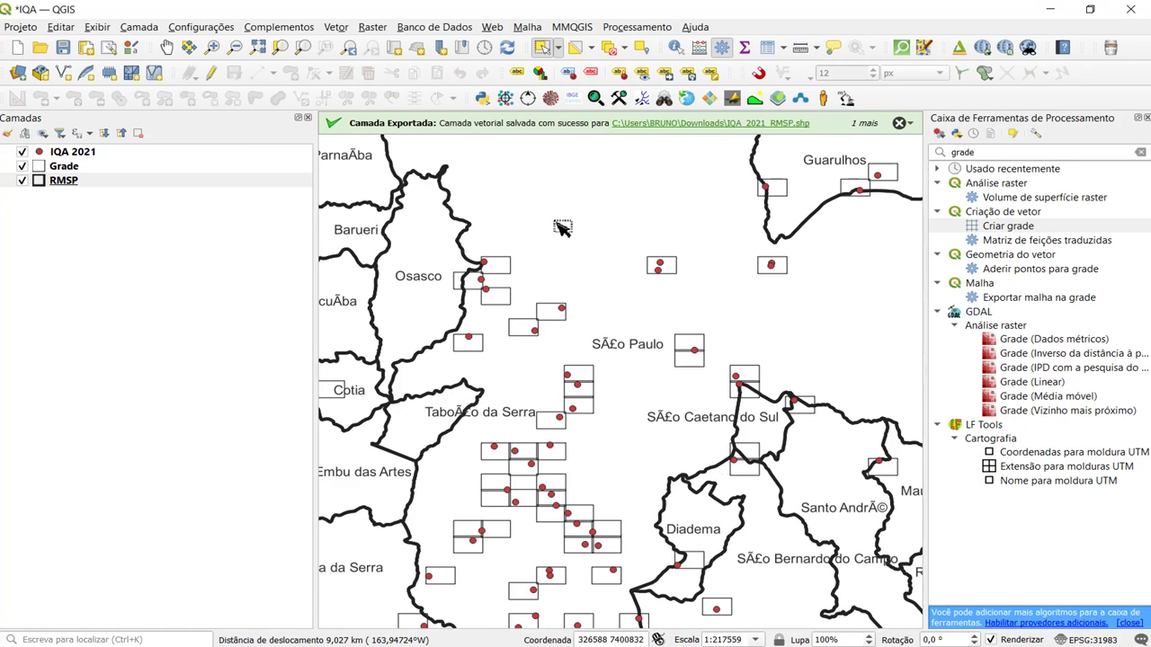
pyautogui.scroll(1, 565, 249)
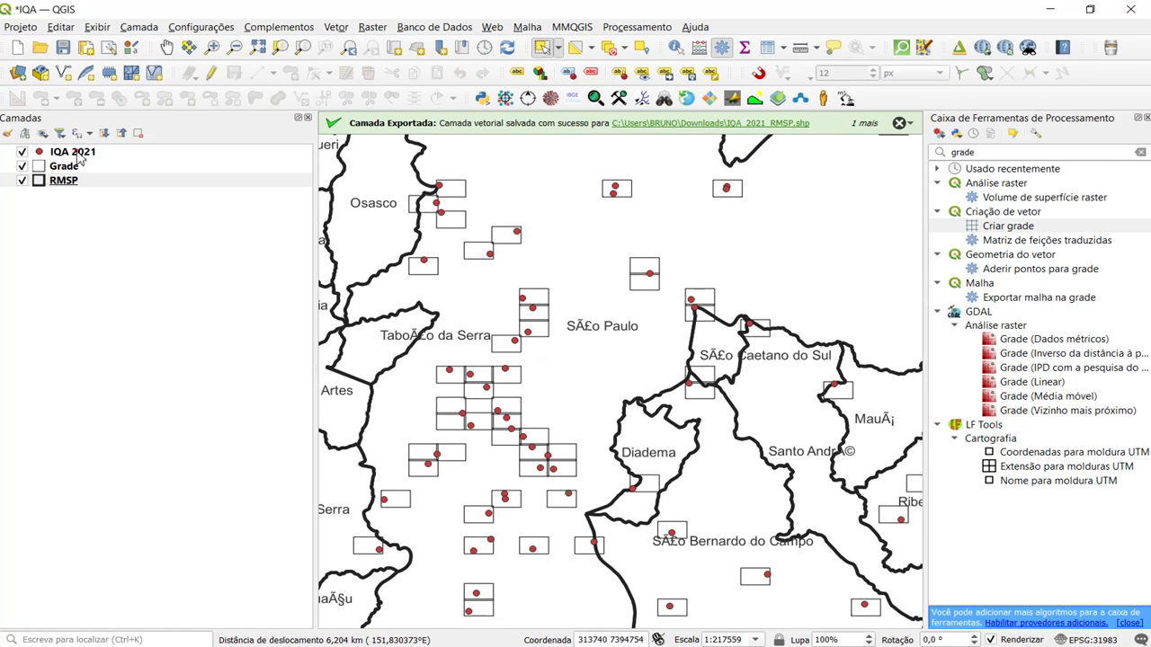
pyautogui.rightClick(79, 157)
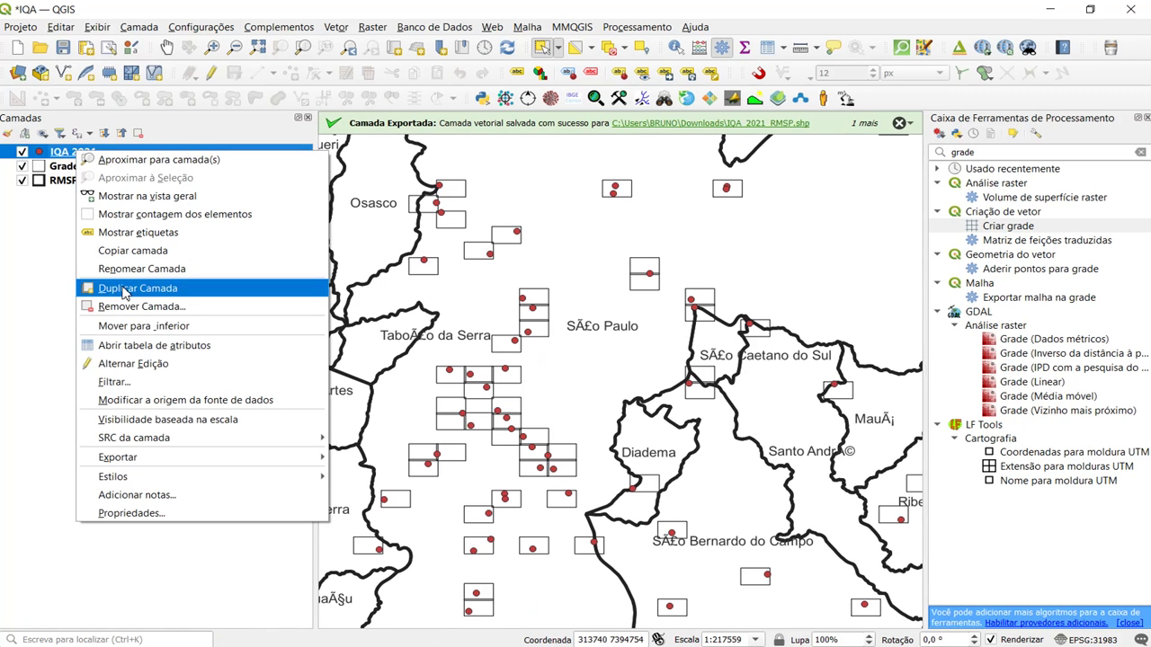
pyautogui.click(135, 513)
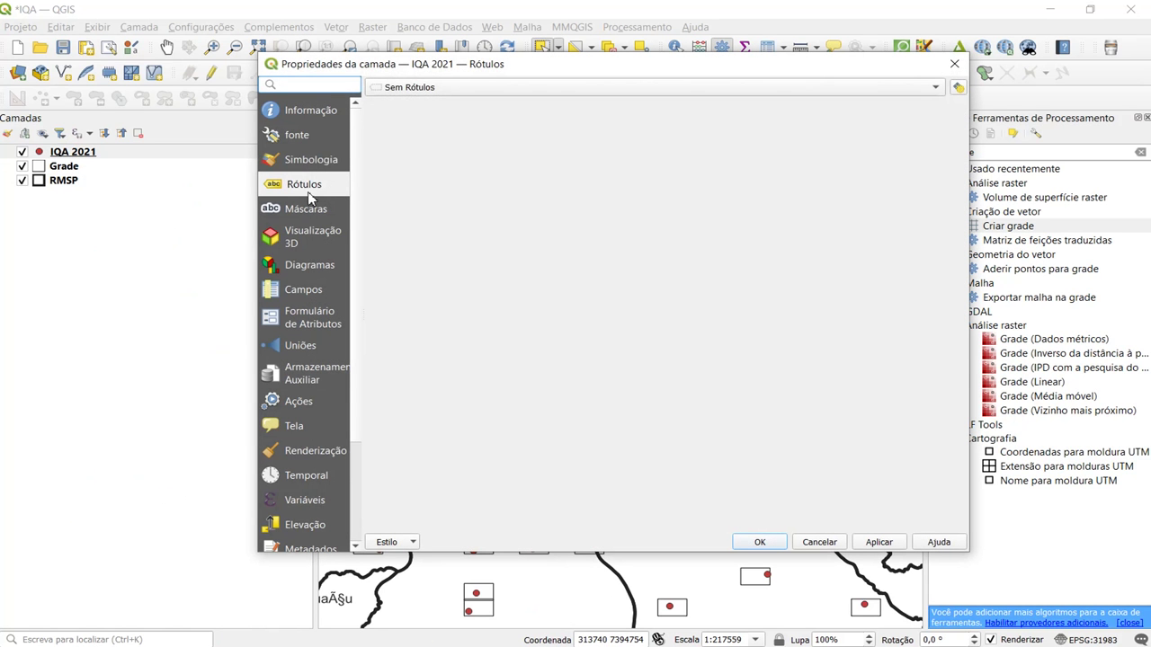
pyautogui.click(311, 160)
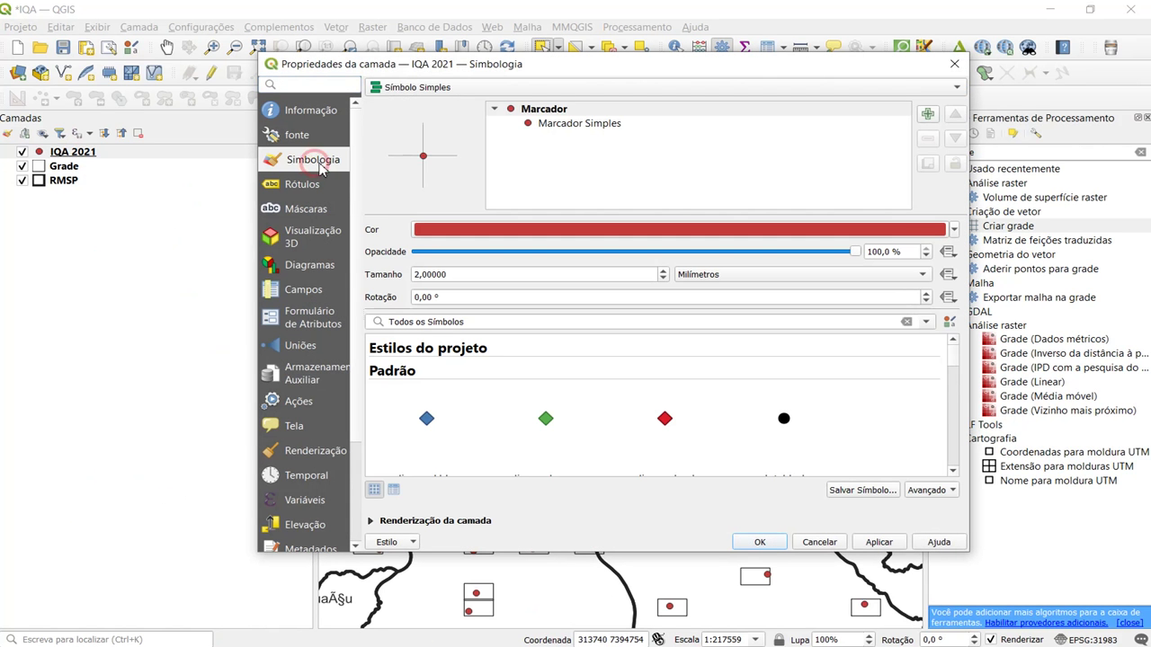
pyautogui.click(504, 87)
pyautogui.click(441, 102)
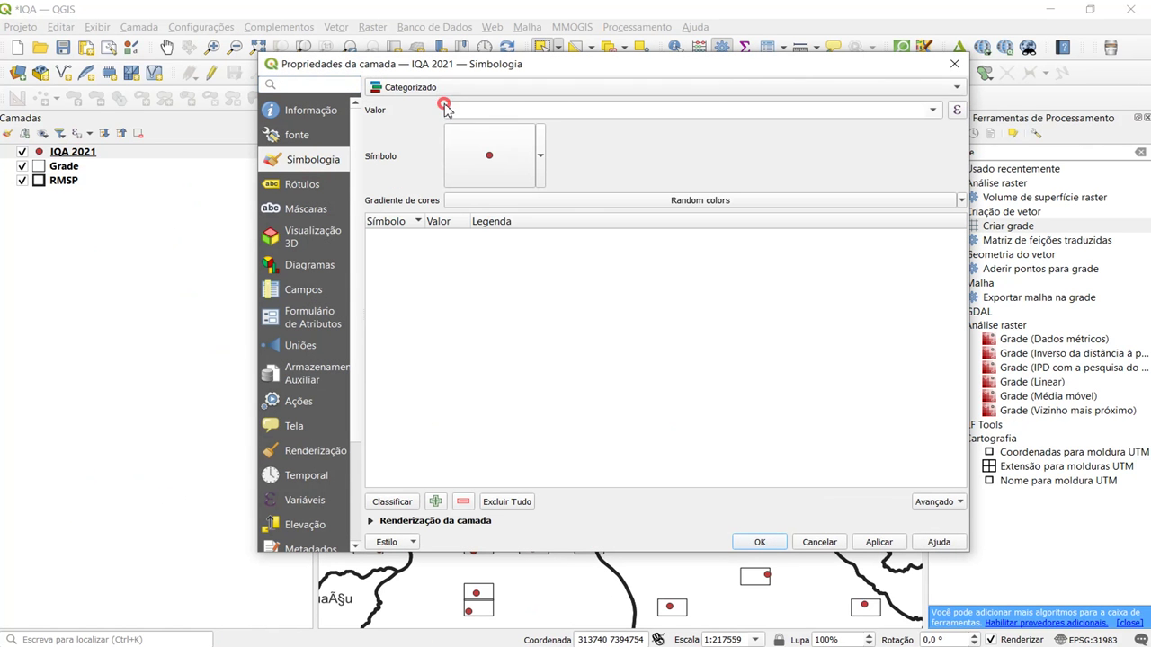
pyautogui.click(935, 110)
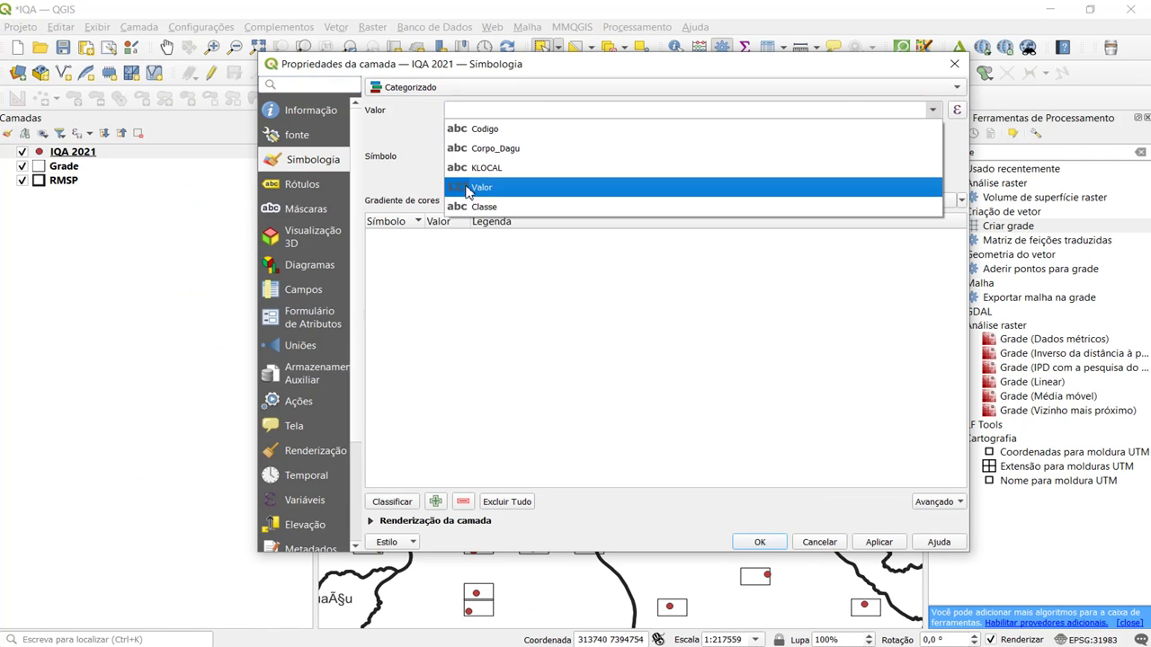
pyautogui.click(502, 208)
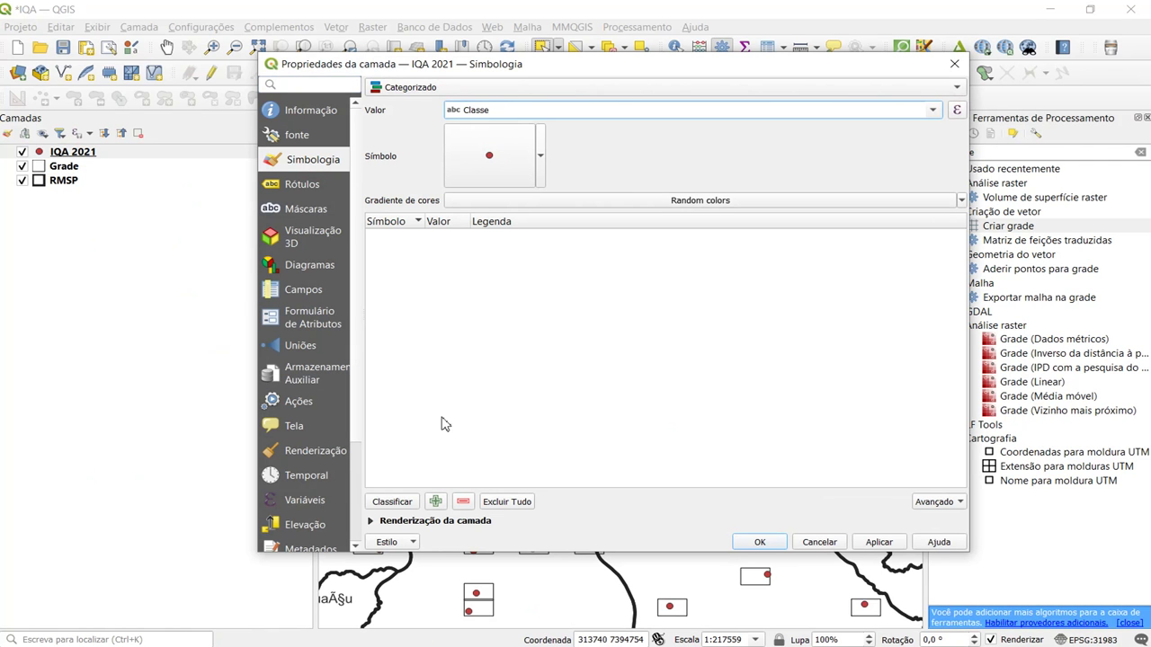
pyautogui.click(392, 505)
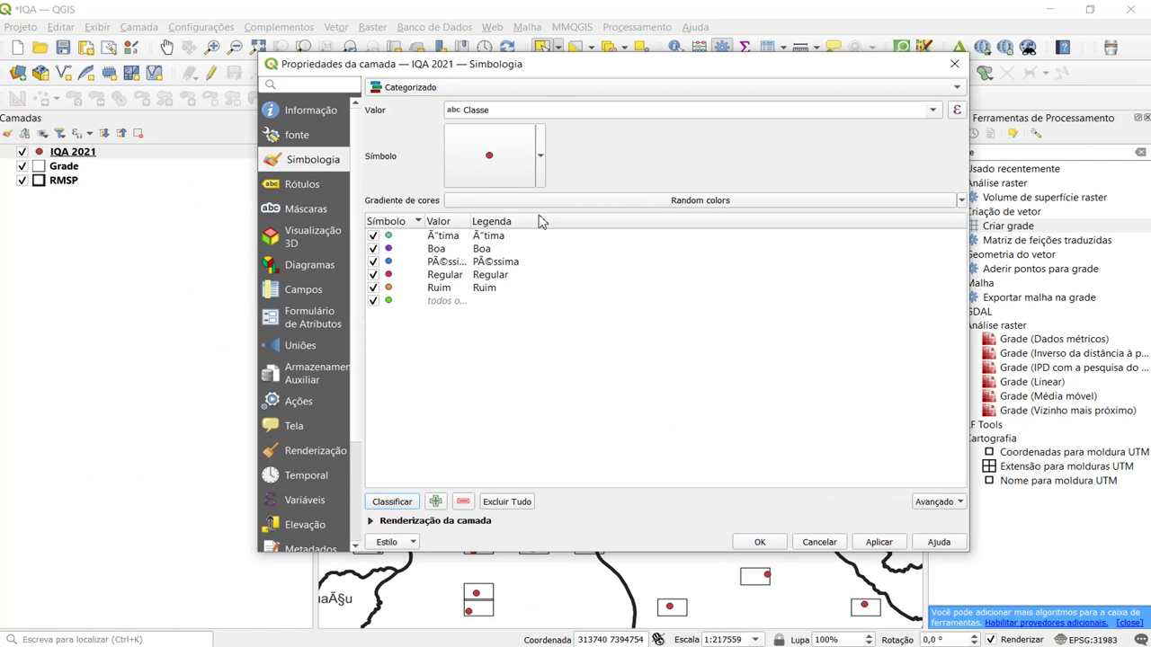
pyautogui.click(414, 304)
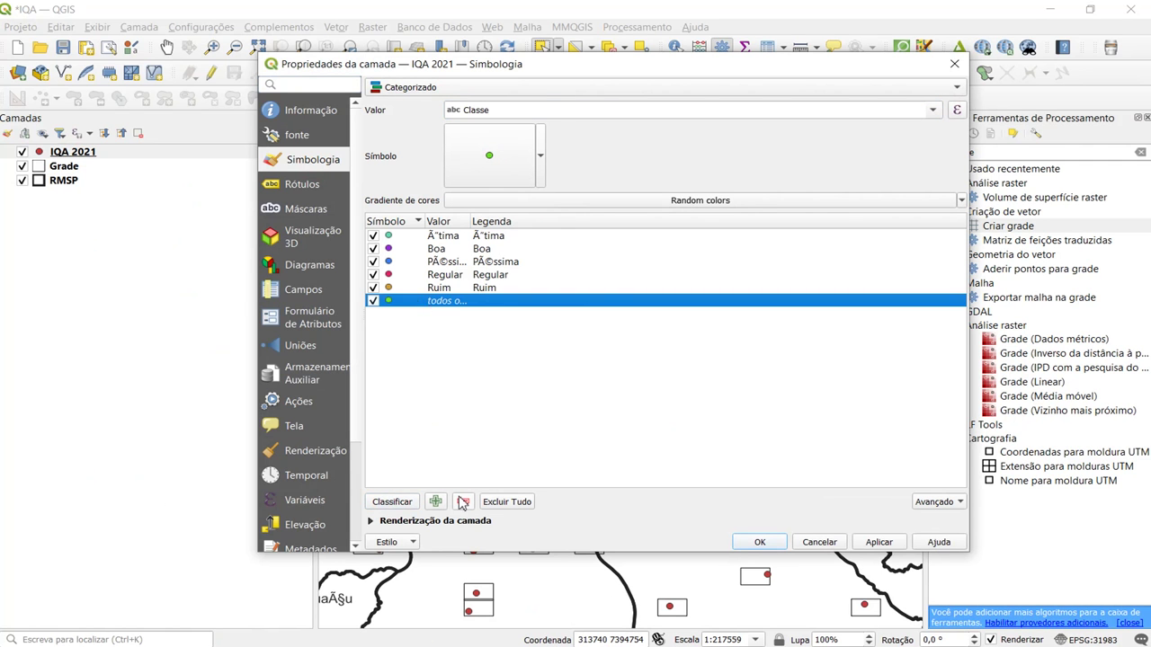
pyautogui.click(463, 502)
# Step: Correct the legend texts of the two wrongly encoded classes to Péssima and Ótimo
pyautogui.click(502, 264)
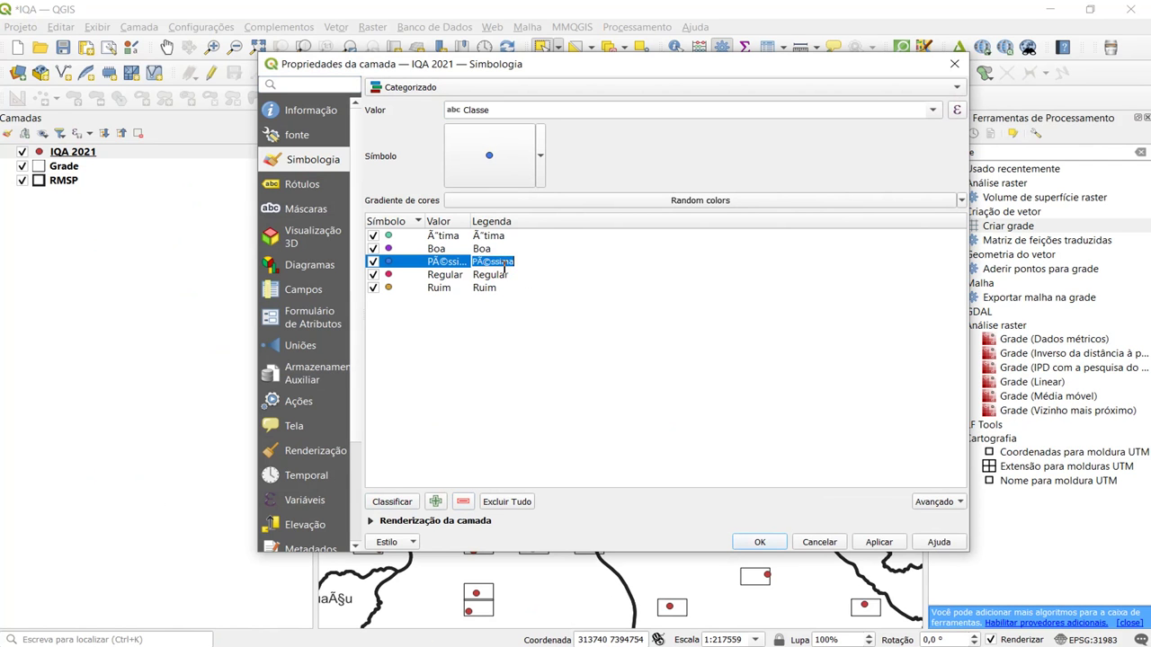
pyautogui.write('Péssima')
pyautogui.press('Return')
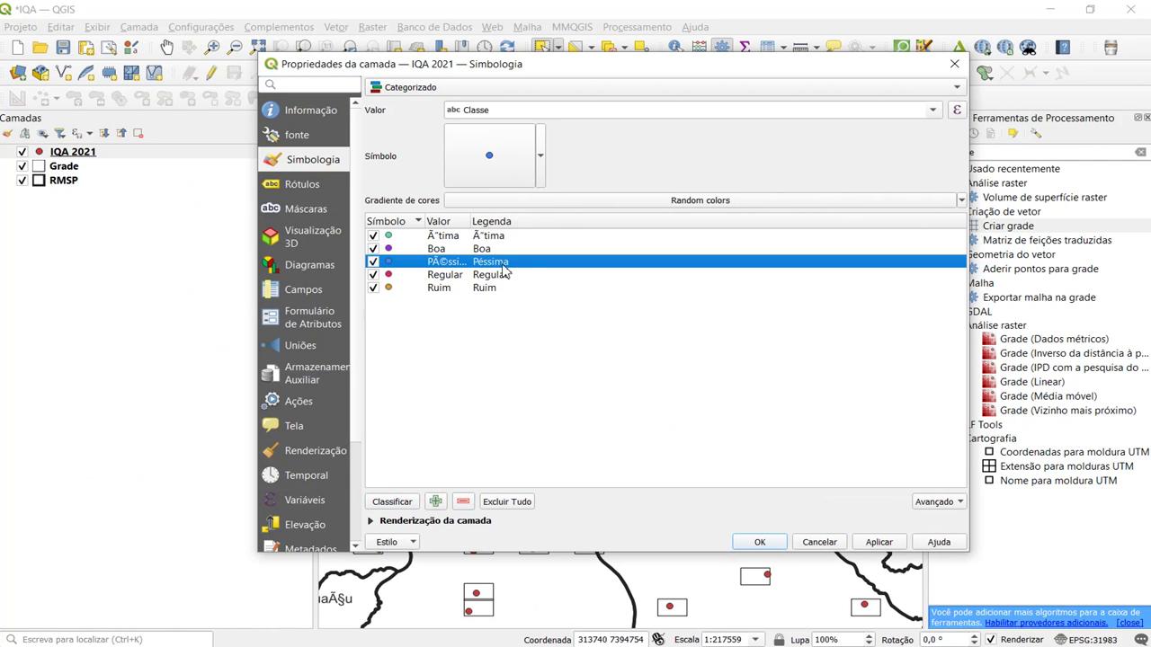
pyautogui.doubleClick(500, 235)
pyautogui.write('Ó')
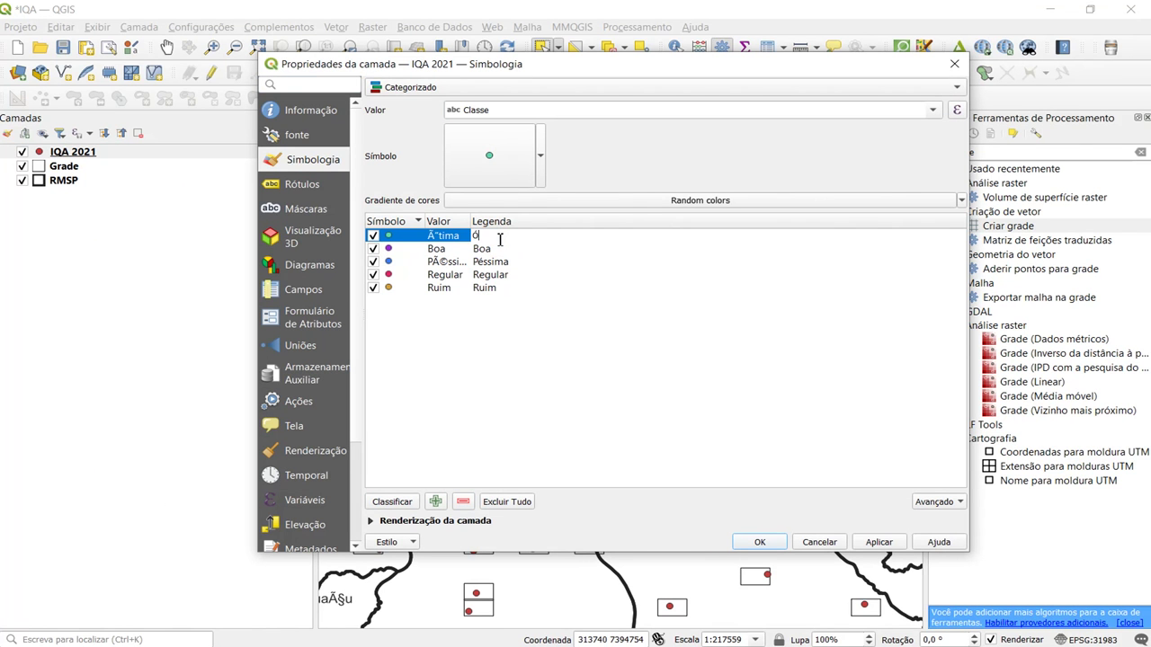
pyautogui.write('timo')
pyautogui.press('Return')
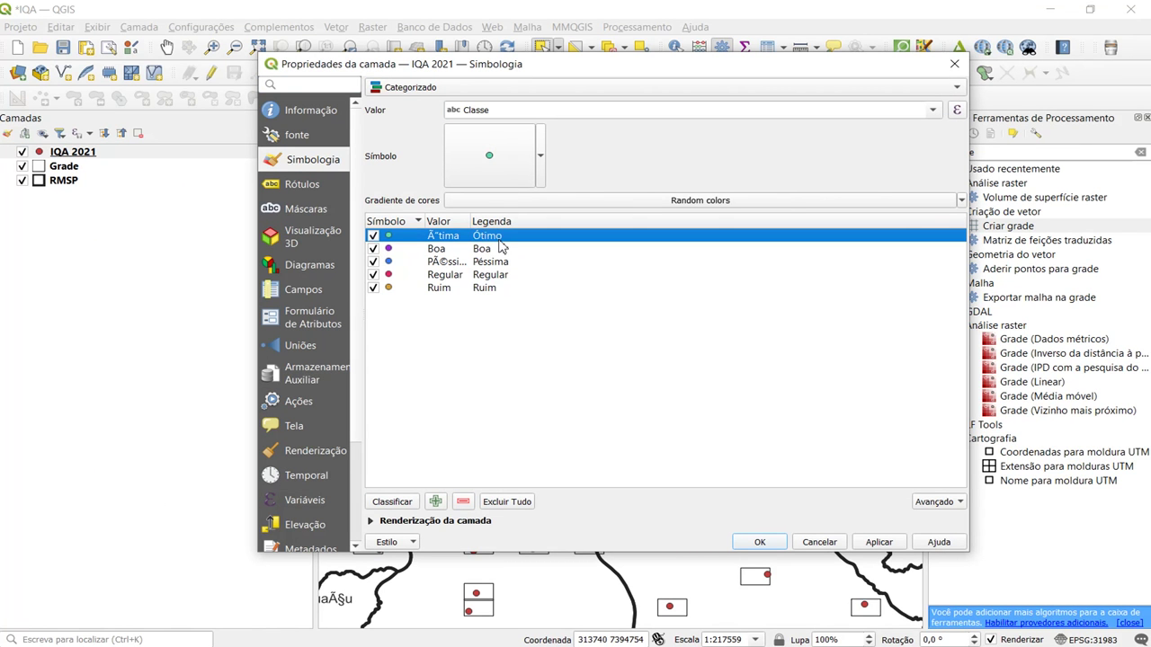
# Step: Recolour the Ótimo category's marker blue and the Boa category's marker green
pyautogui.doubleClick(388, 239)
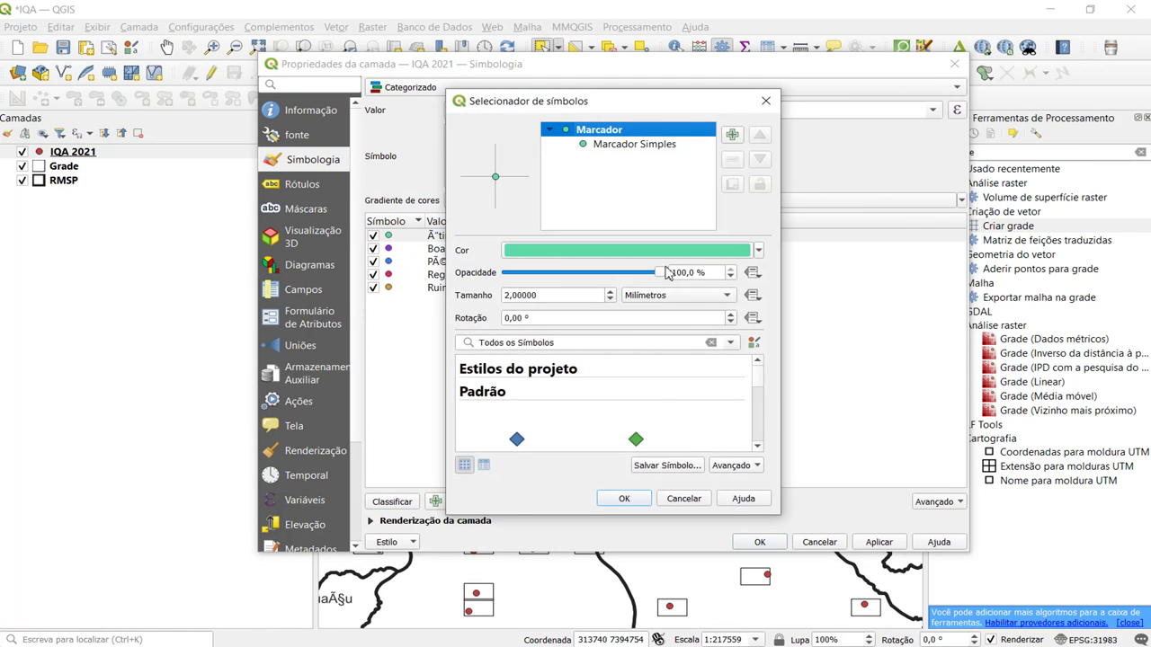
pyautogui.click(757, 253)
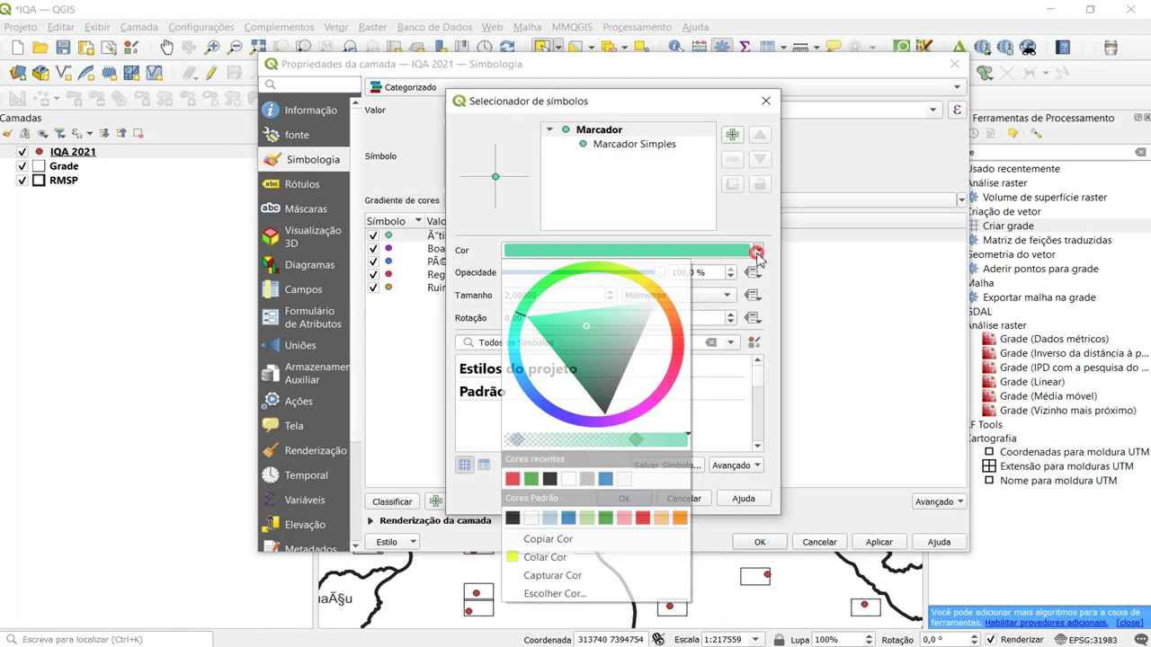
pyautogui.click(608, 480)
pyautogui.click(623, 500)
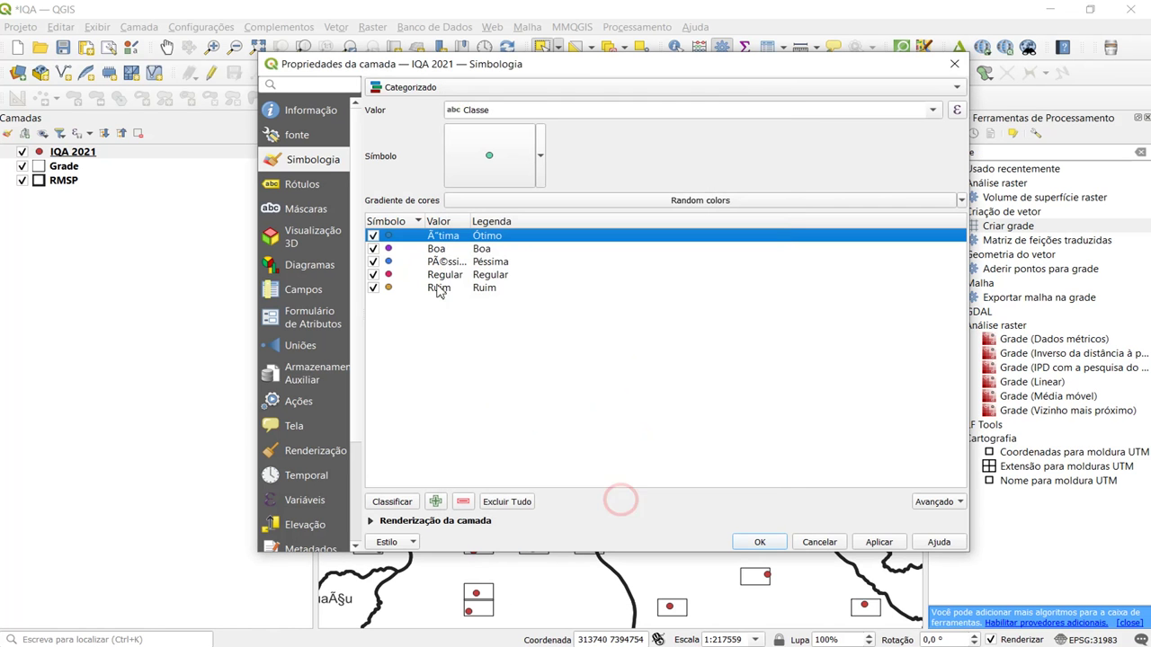
pyautogui.doubleClick(389, 251)
pyautogui.click(758, 252)
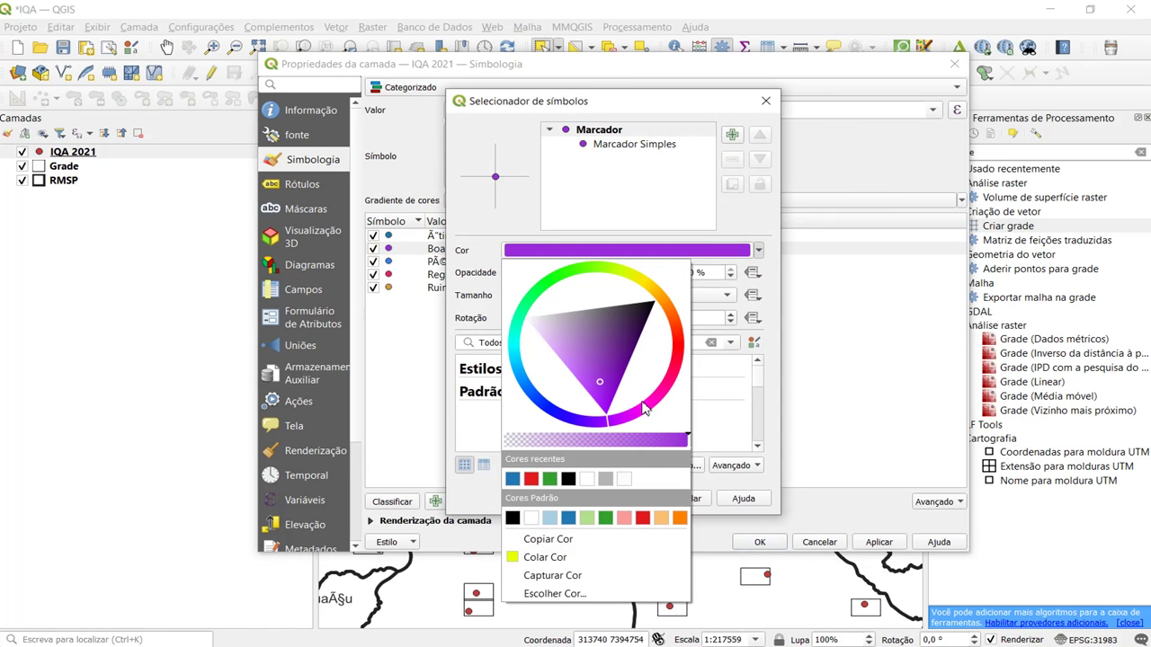
pyautogui.click(602, 513)
pyautogui.click(626, 500)
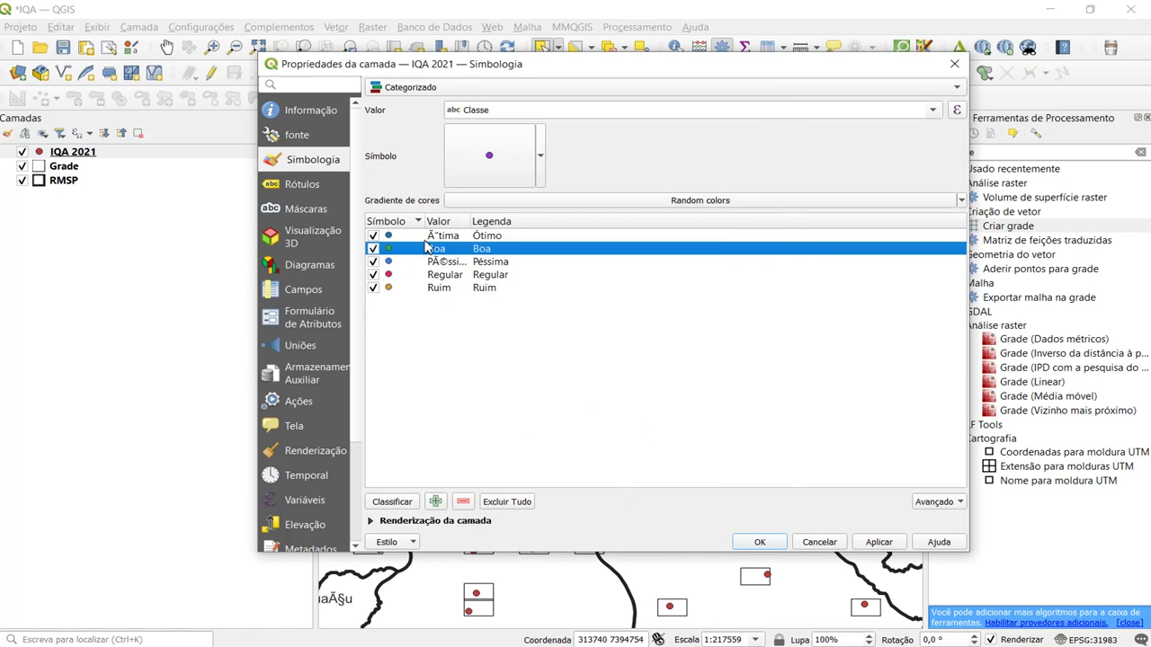
# Step: Move the Regular category above Péssima in the class list
pyautogui.click(400, 275)
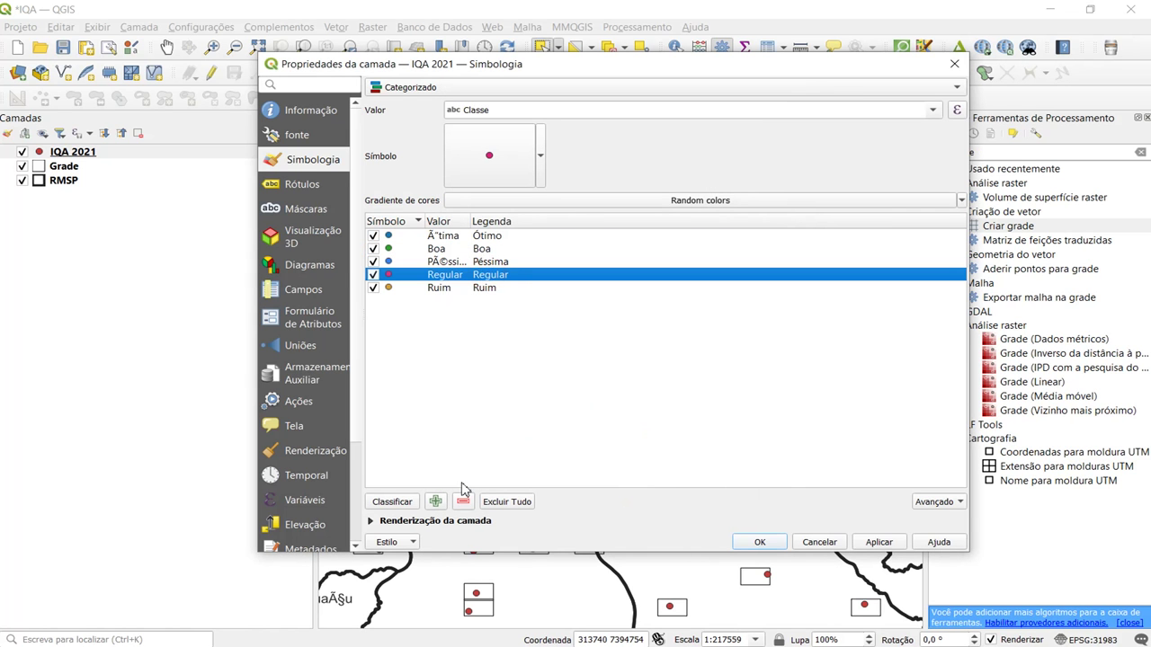
pyautogui.moveTo(511, 275); pyautogui.dragTo(518, 262)
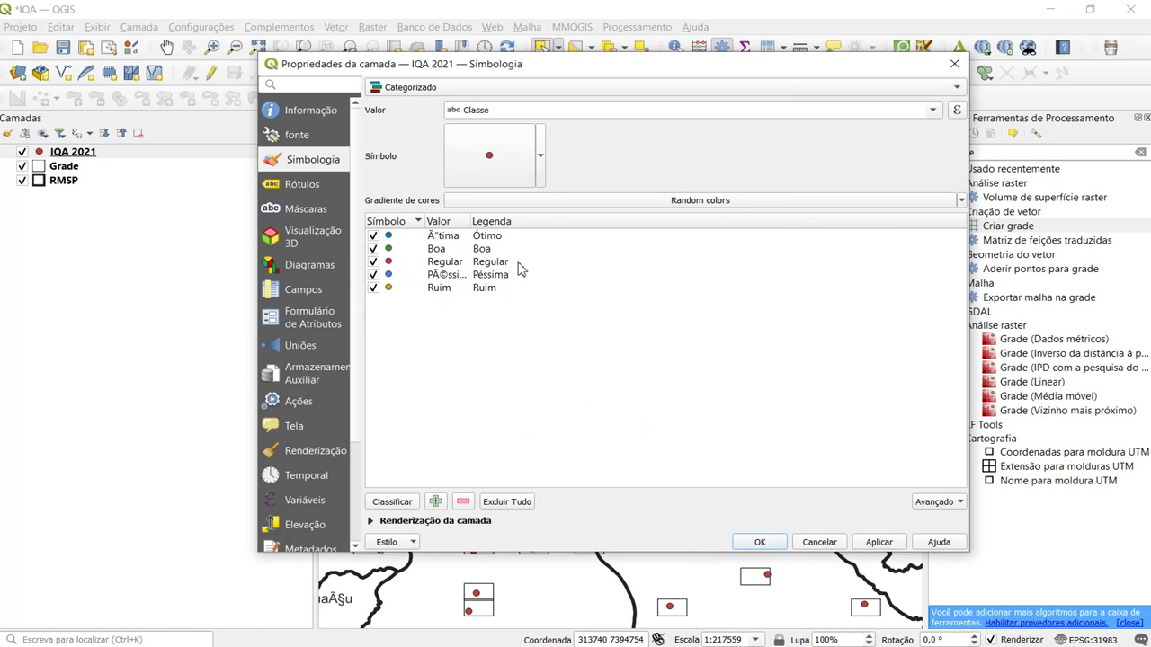
# Step: Recolour the Regular category's marker bright yellow
pyautogui.click(391, 264)
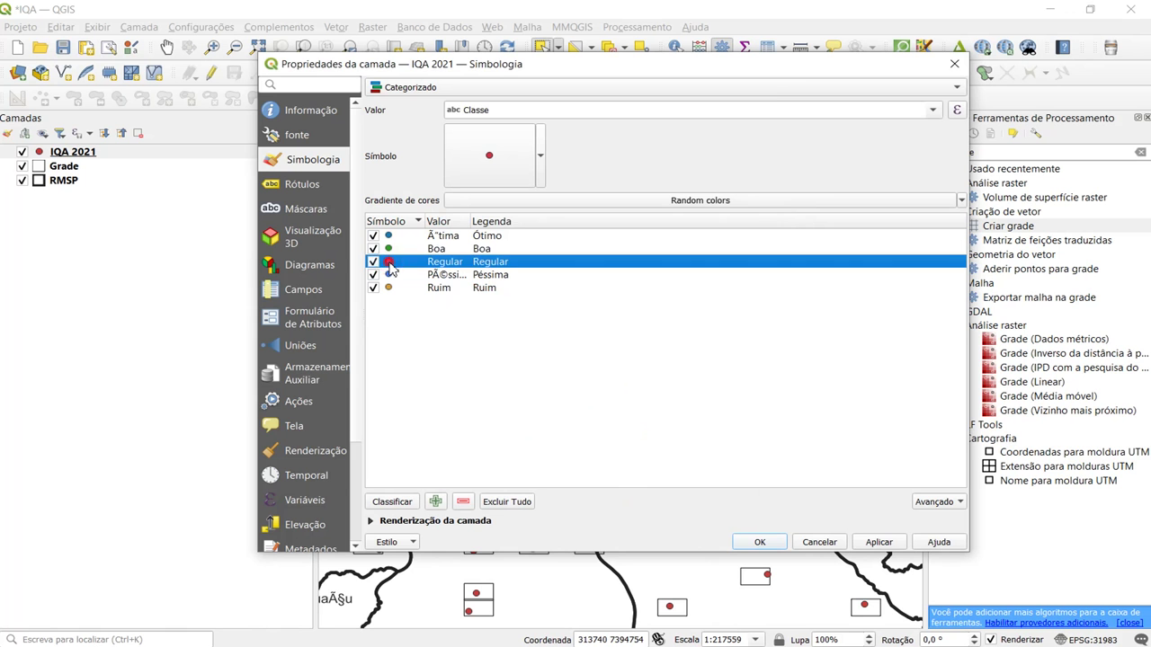
pyautogui.doubleClick(389, 262)
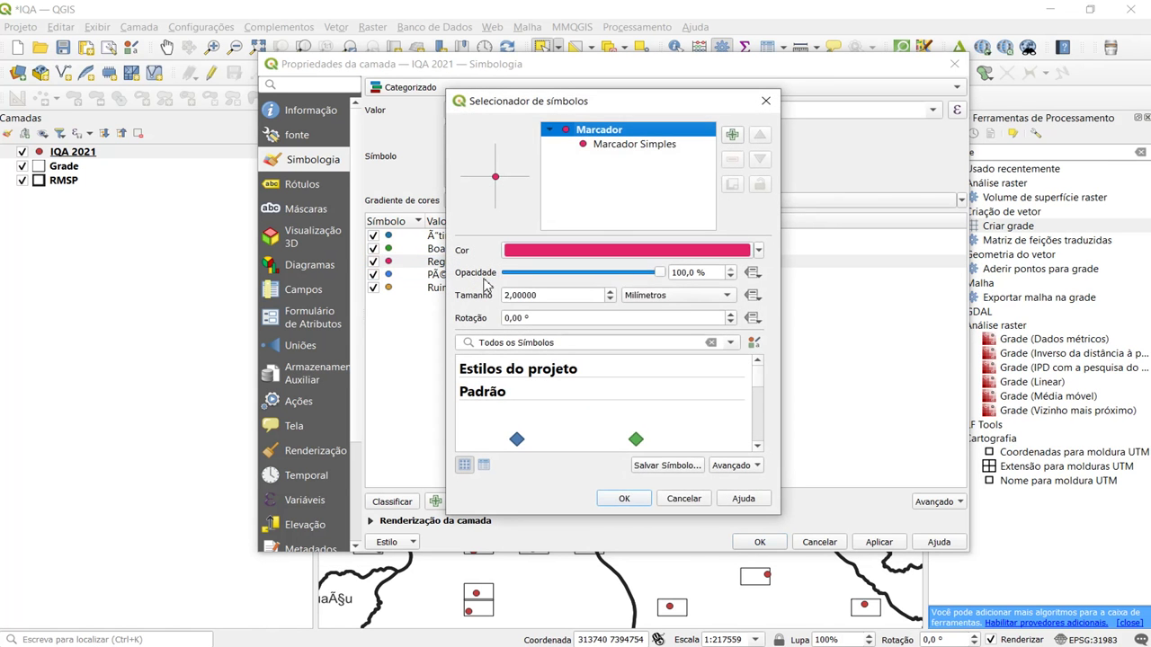
pyautogui.click(758, 251)
pyautogui.click(613, 342)
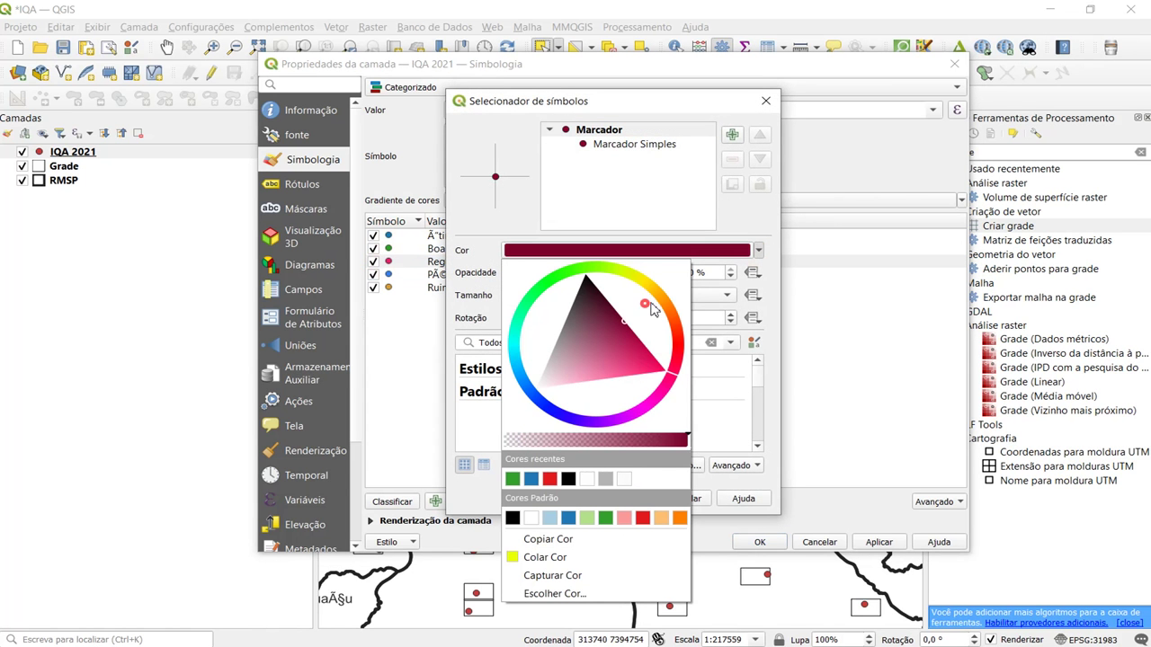
pyautogui.moveTo(651, 302)
pyautogui.mouseDown()
pyautogui.moveTo(624, 274)
pyautogui.moveTo(620, 289)
pyautogui.moveTo(640, 281)
pyautogui.mouseUp()
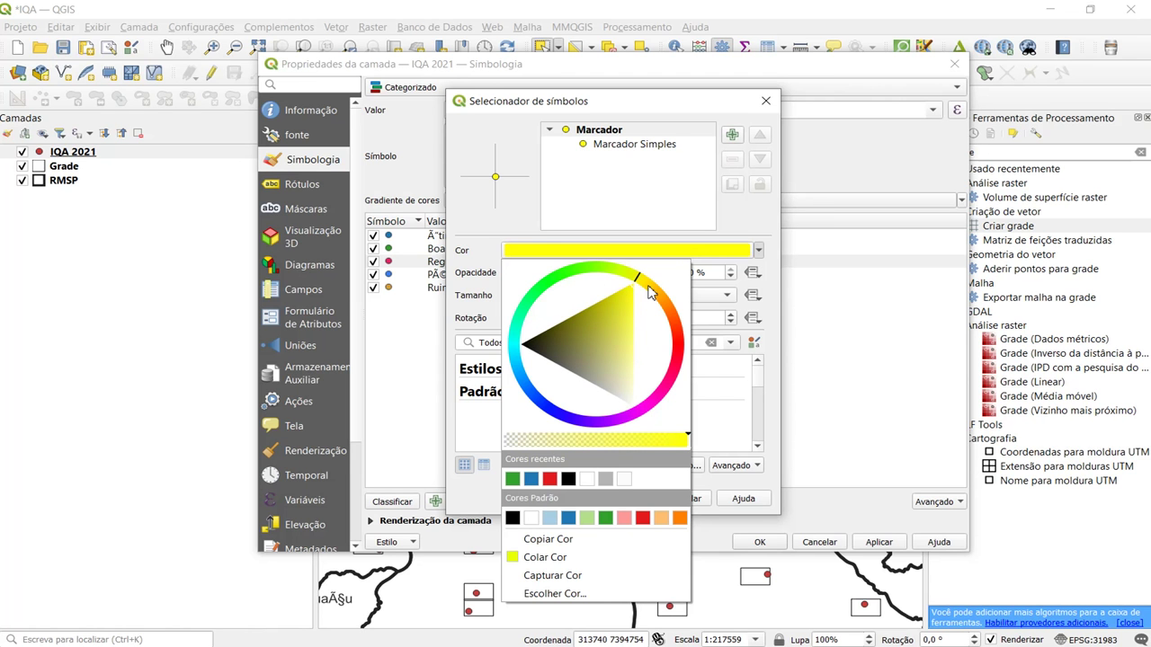
pyautogui.click(548, 539)
pyautogui.click(630, 499)
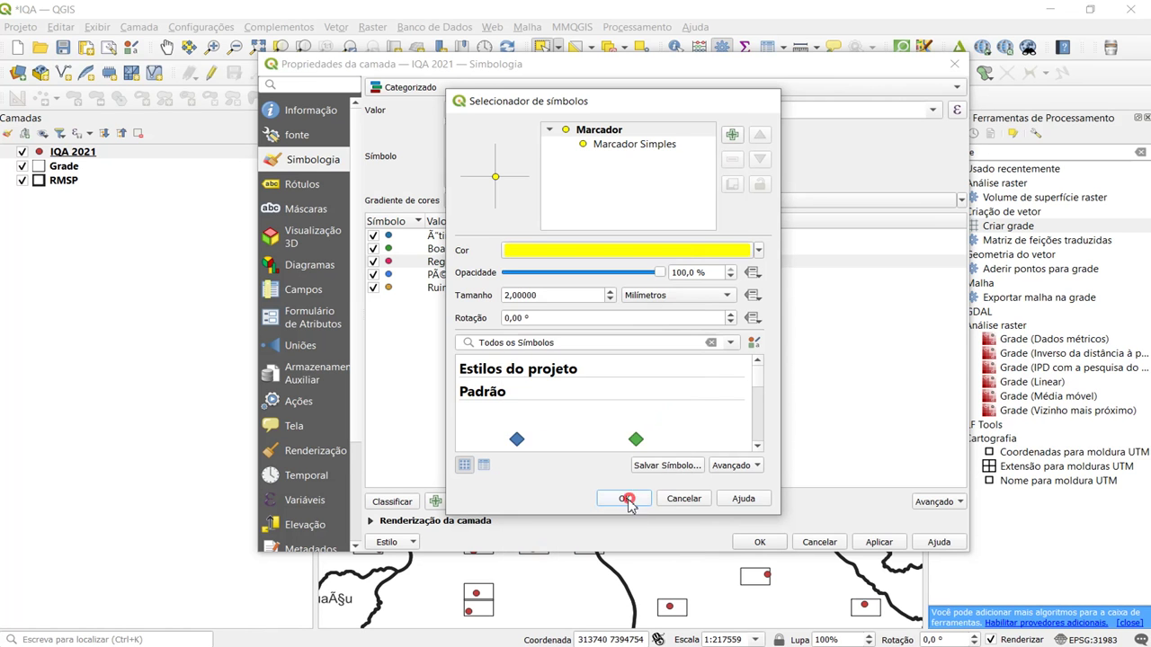
# Step: Move the Ruim category above Péssima in the class list and recolour its marker red
pyautogui.click(502, 288)
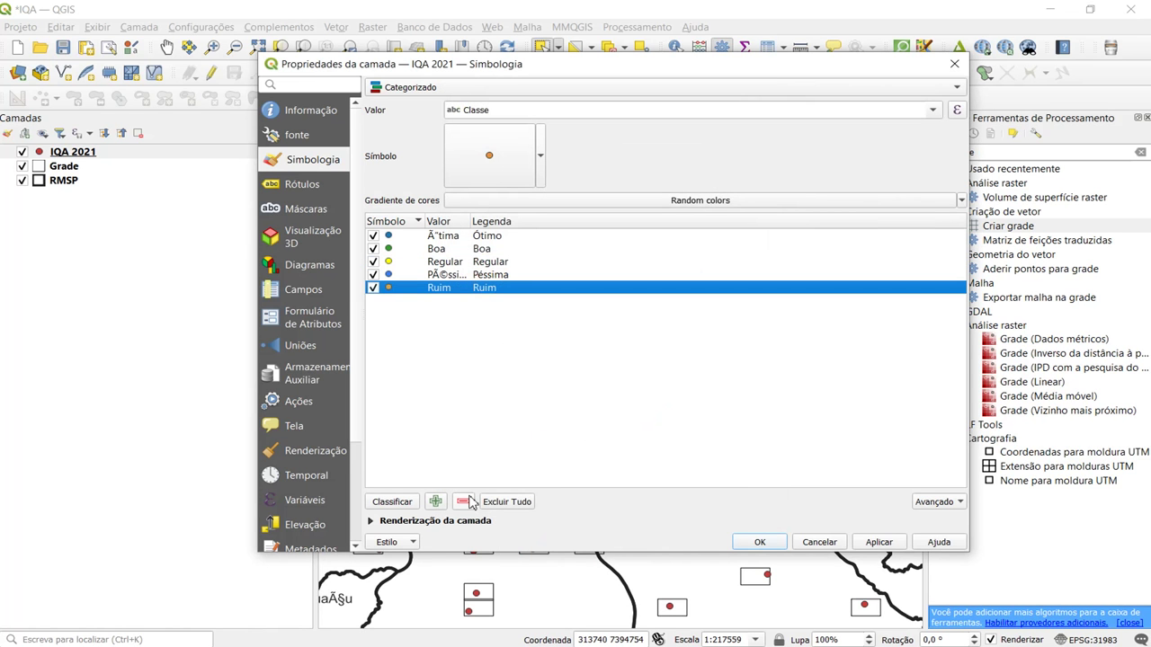
pyautogui.moveTo(482, 290)
pyautogui.mouseDown()
pyautogui.moveTo(488, 272)
pyautogui.moveTo(502, 282)
pyautogui.mouseUp()
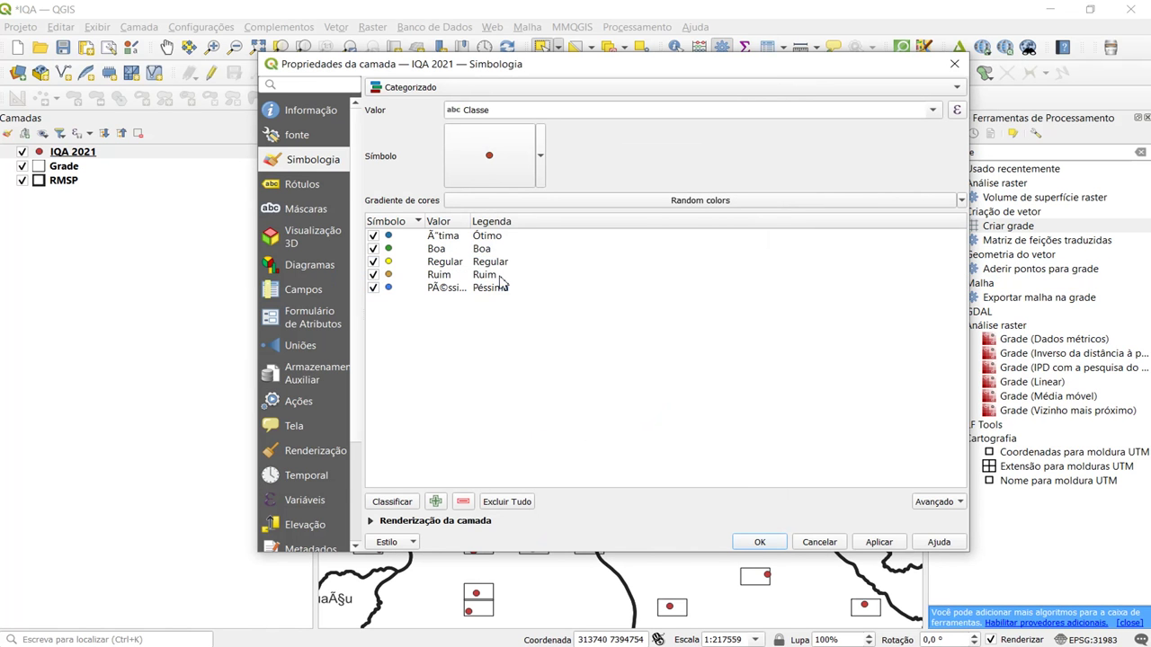
pyautogui.doubleClick(391, 275)
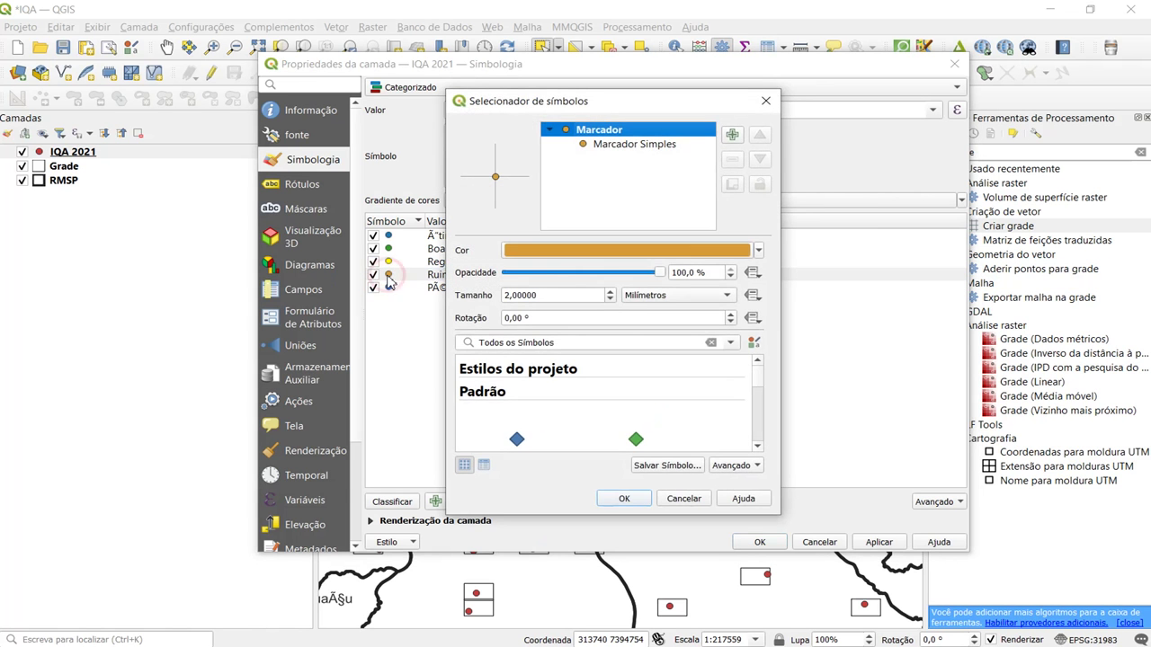
pyautogui.click(760, 250)
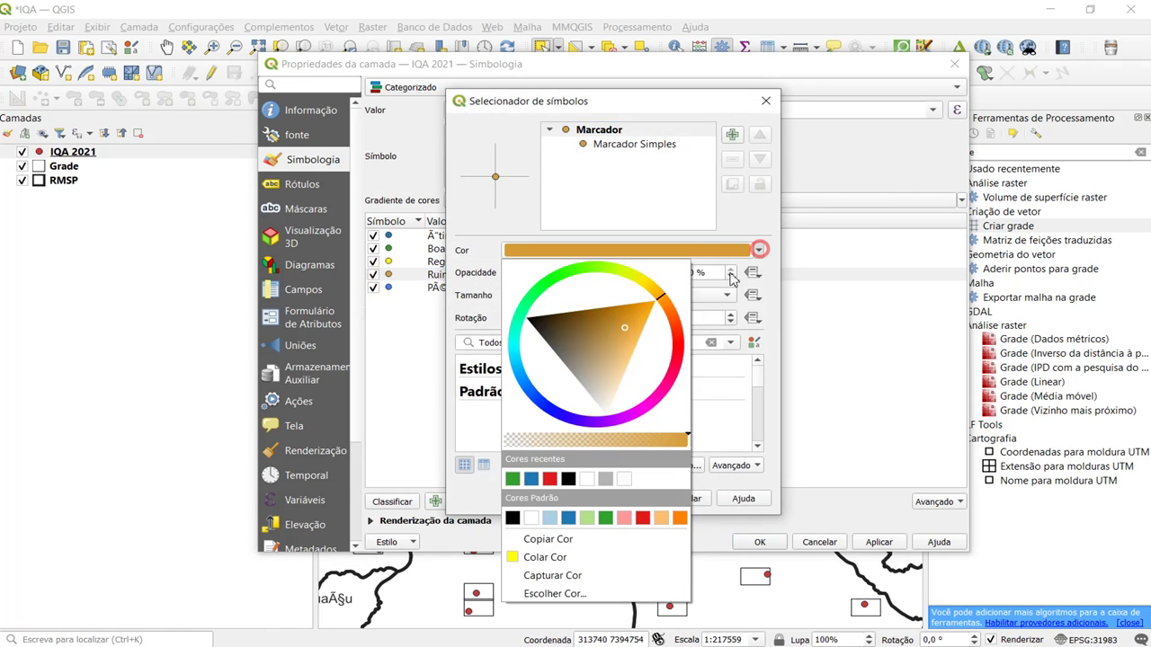
pyautogui.click(549, 478)
pyautogui.click(617, 500)
# Step: Recolour the Péssima category's marker purple
pyautogui.click(512, 289)
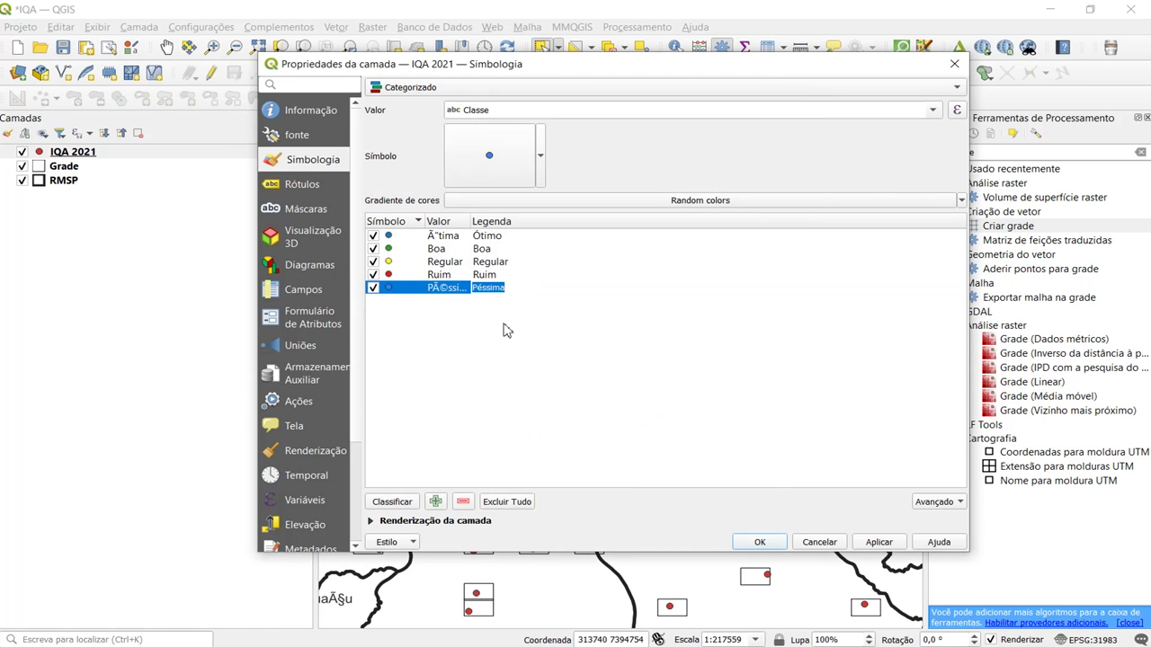
pyautogui.doubleClick(391, 289)
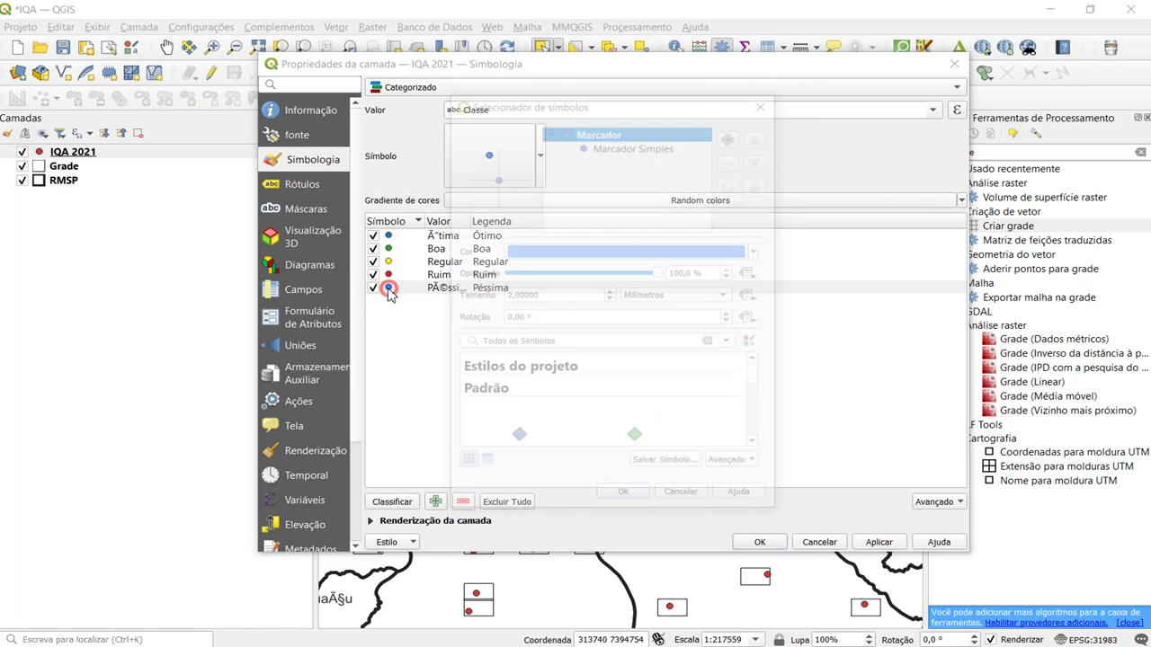
pyautogui.click(758, 251)
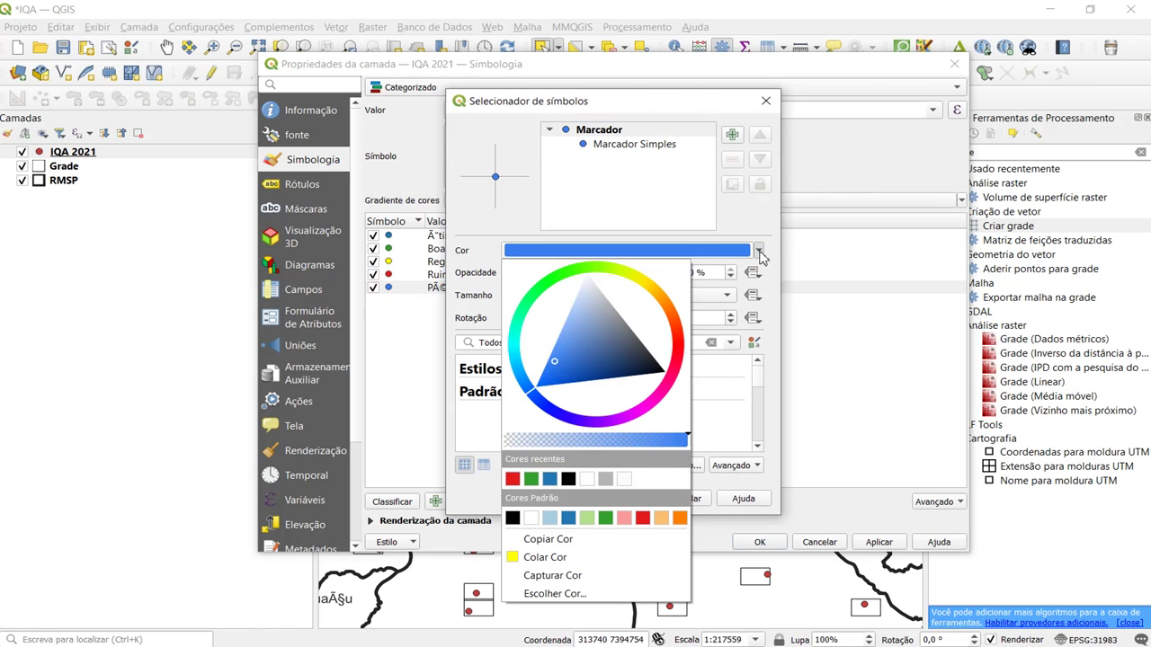
pyautogui.moveTo(626, 313); pyautogui.dragTo(606, 432)
pyautogui.click(595, 426)
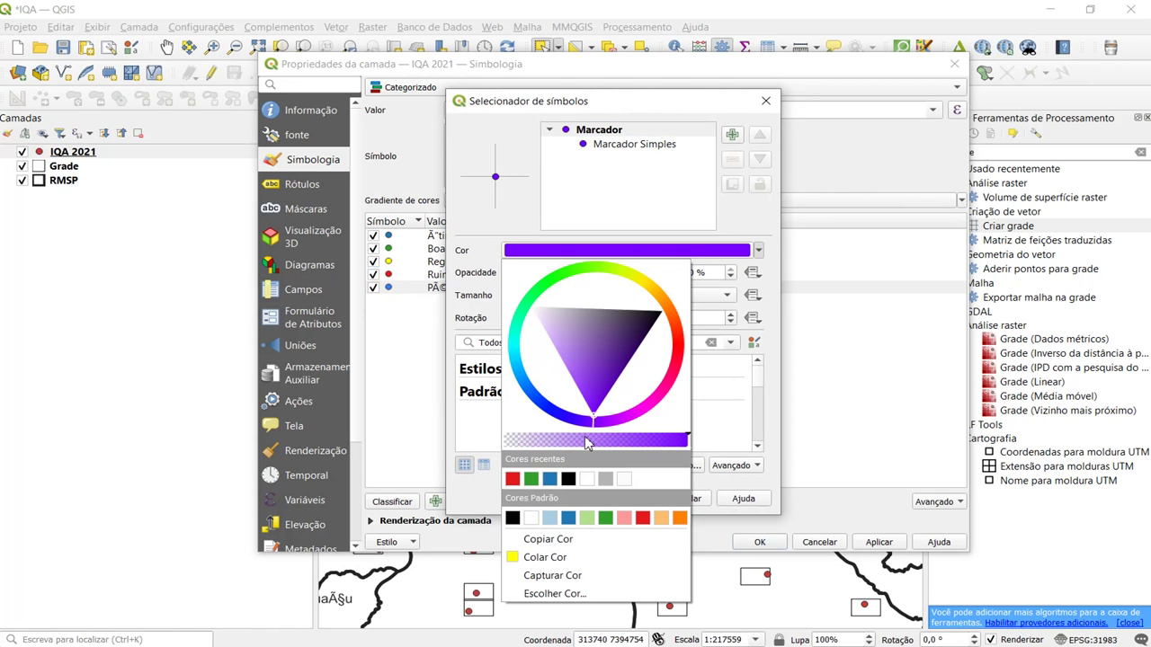
pyautogui.click(545, 539)
pyautogui.click(648, 500)
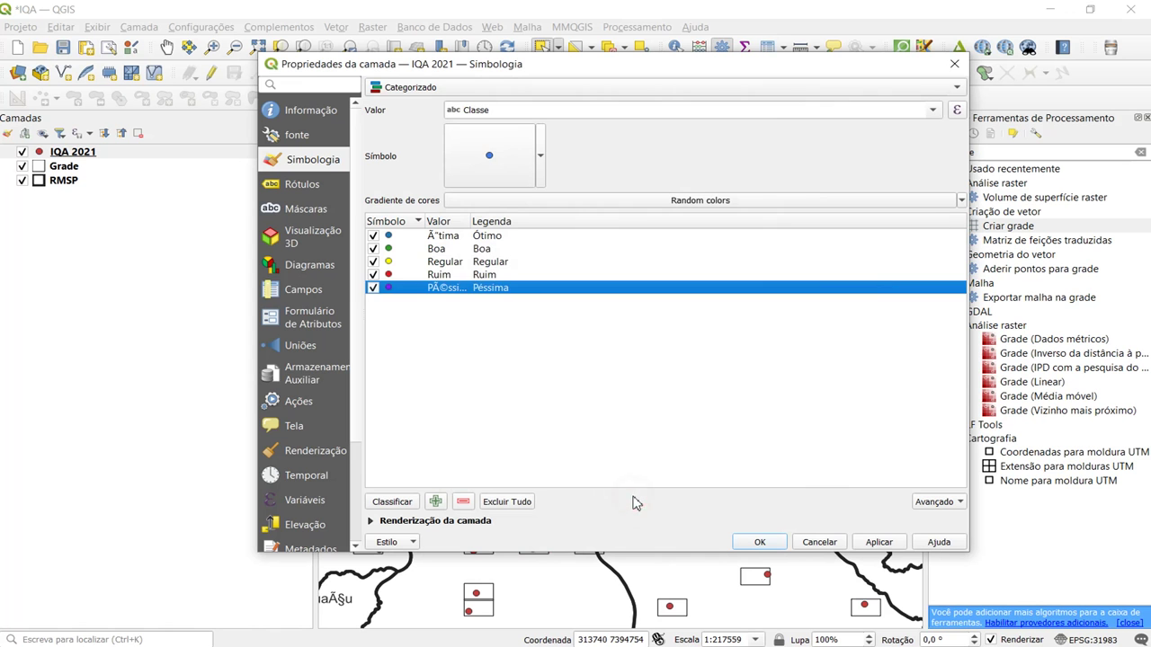
# Step: Set the marker size of all five IQA 2021 categories to 3, accept the symbology and save the project
pyautogui.keyDown('ctrl'); pyautogui.click(427, 236); pyautogui.keyUp('ctrl')
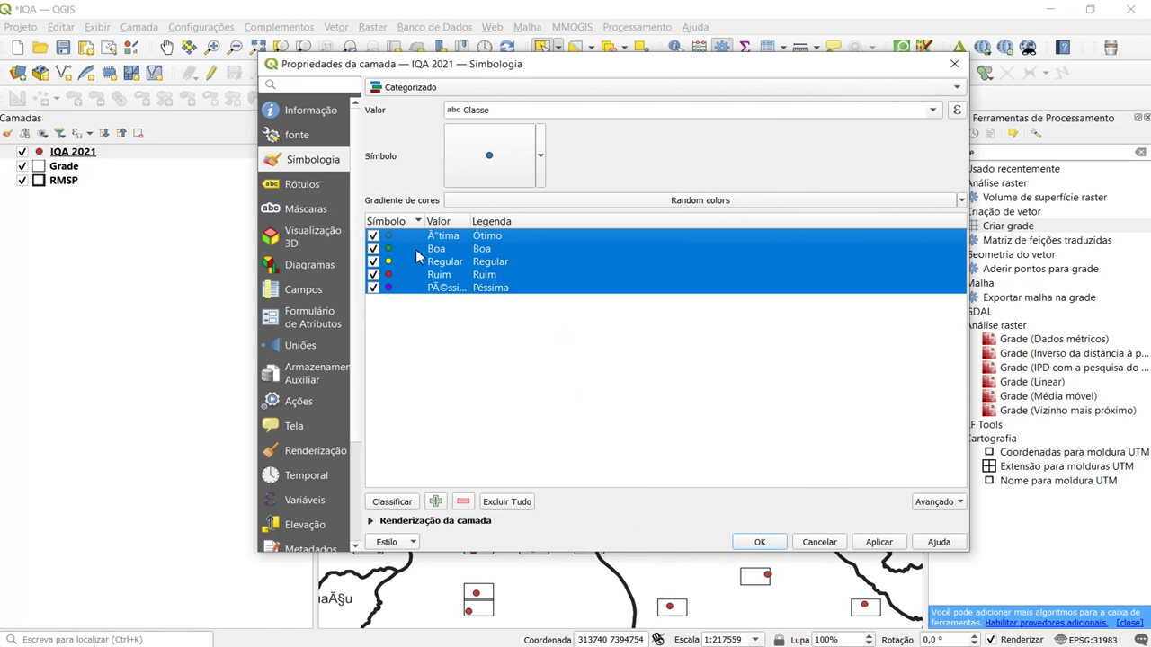
pyautogui.rightClick(417, 251)
pyautogui.click(477, 351)
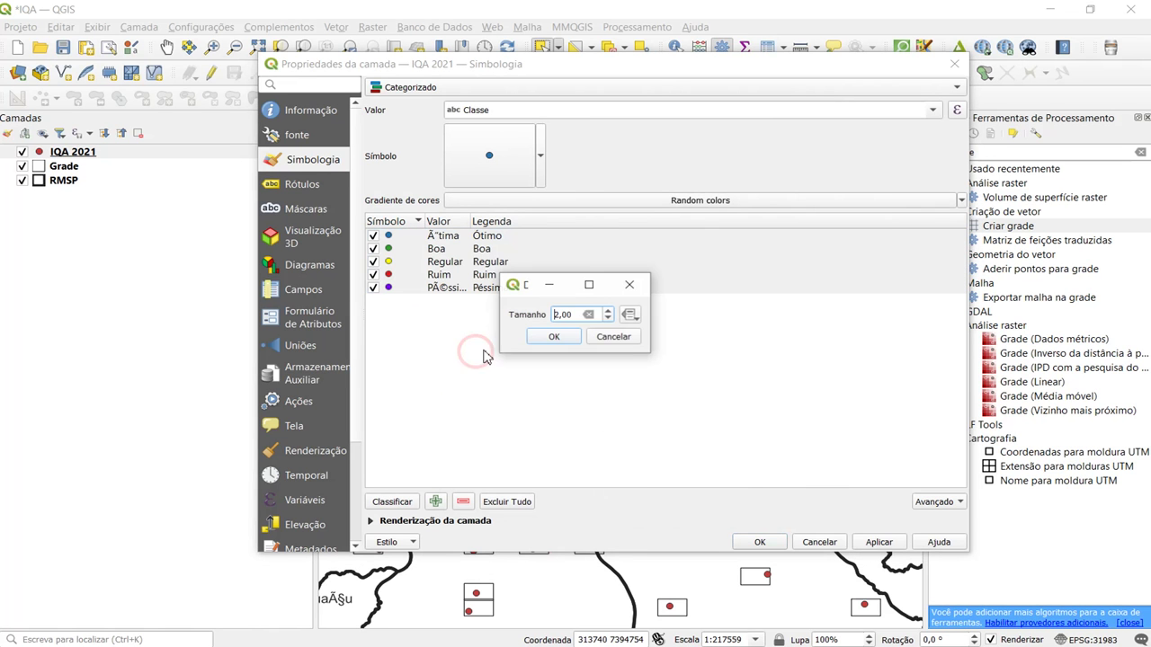
pyautogui.write('4')
pyautogui.press('Return')
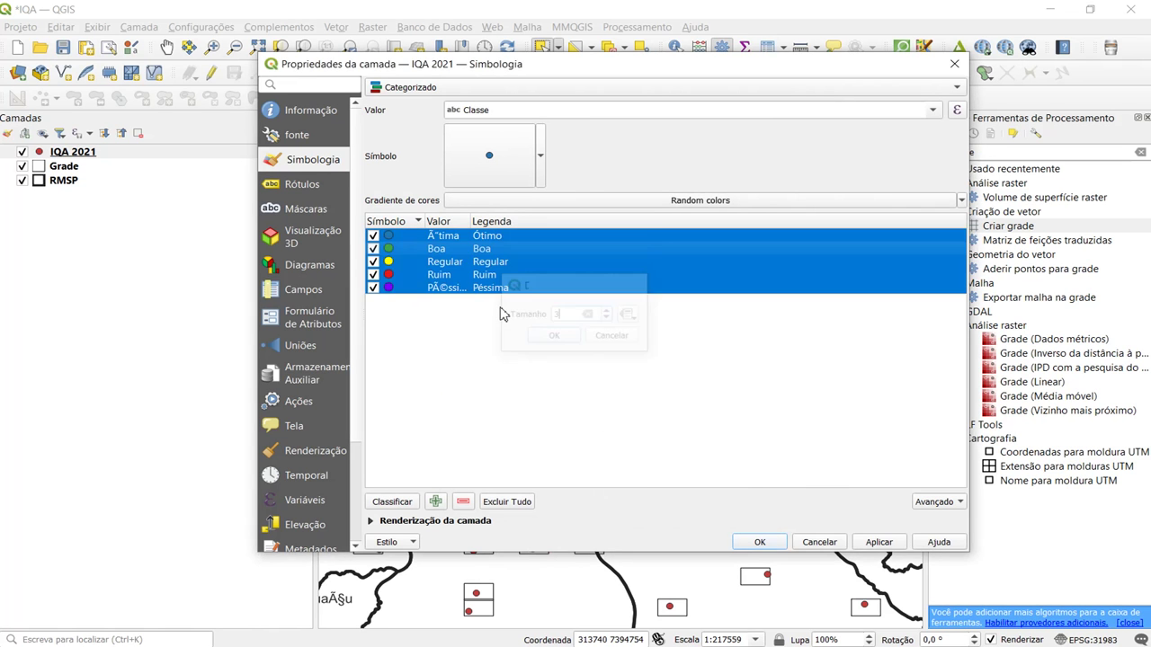
pyautogui.click(758, 545)
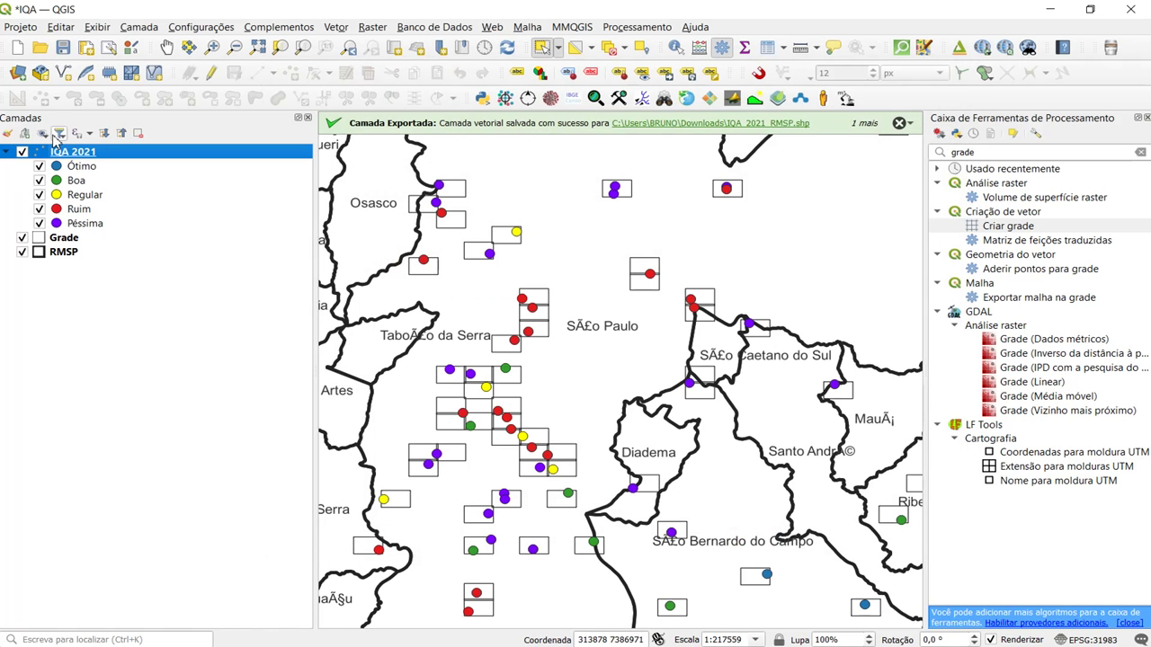
pyautogui.click(60, 48)
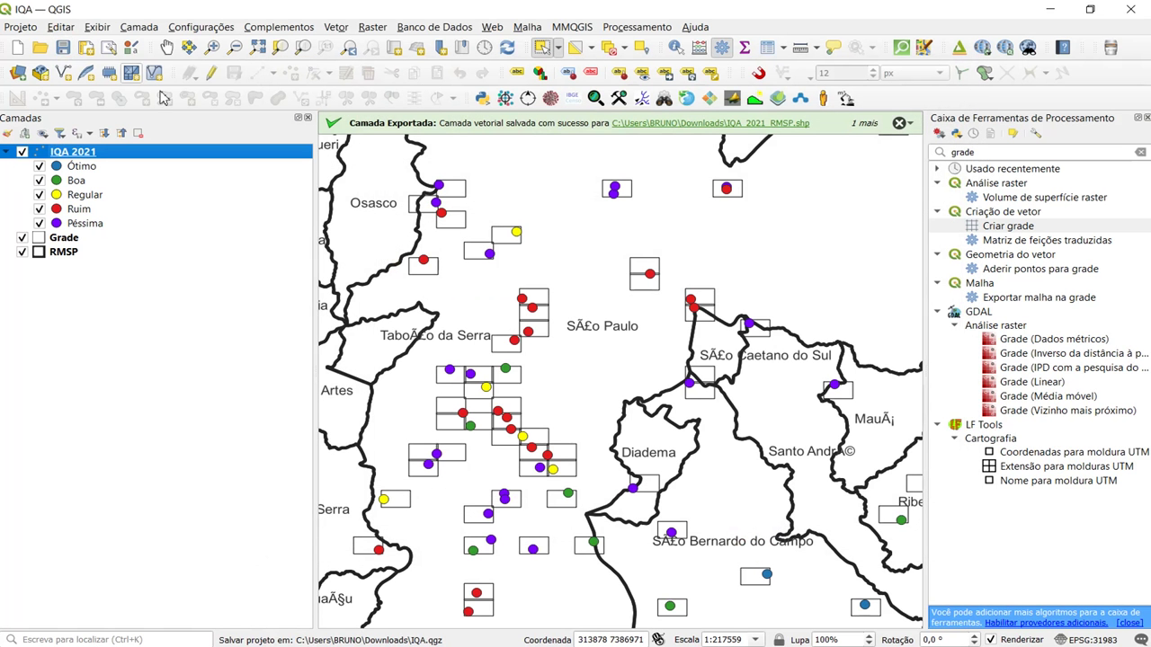
# Step: Dismiss the export message and add the Bing Map basemap from QuickMapServices
pyautogui.moveTo(687, 342); pyautogui.dragTo(611, 317)
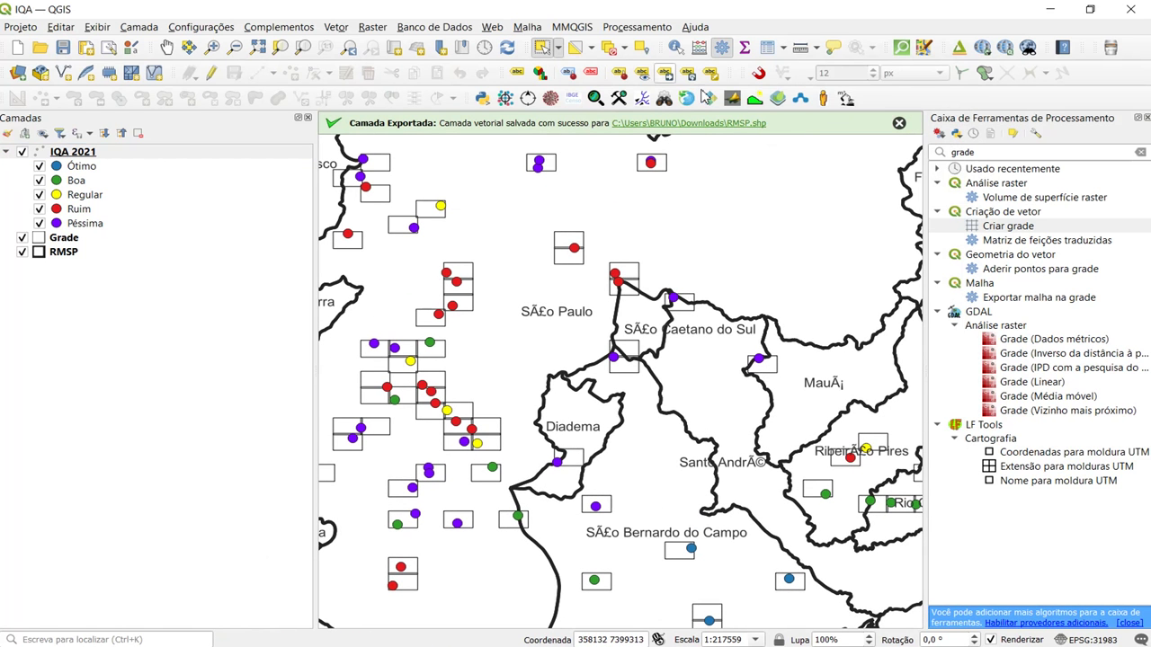
pyautogui.click(898, 124)
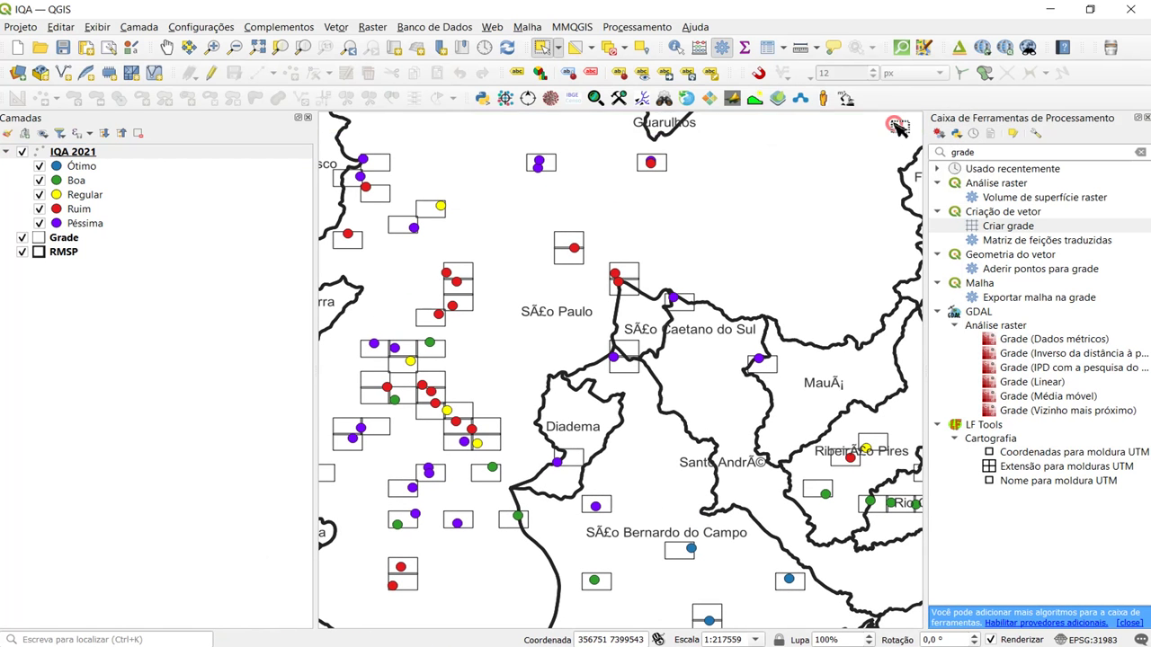
pyautogui.click(492, 27)
pyautogui.moveTo(536, 120)
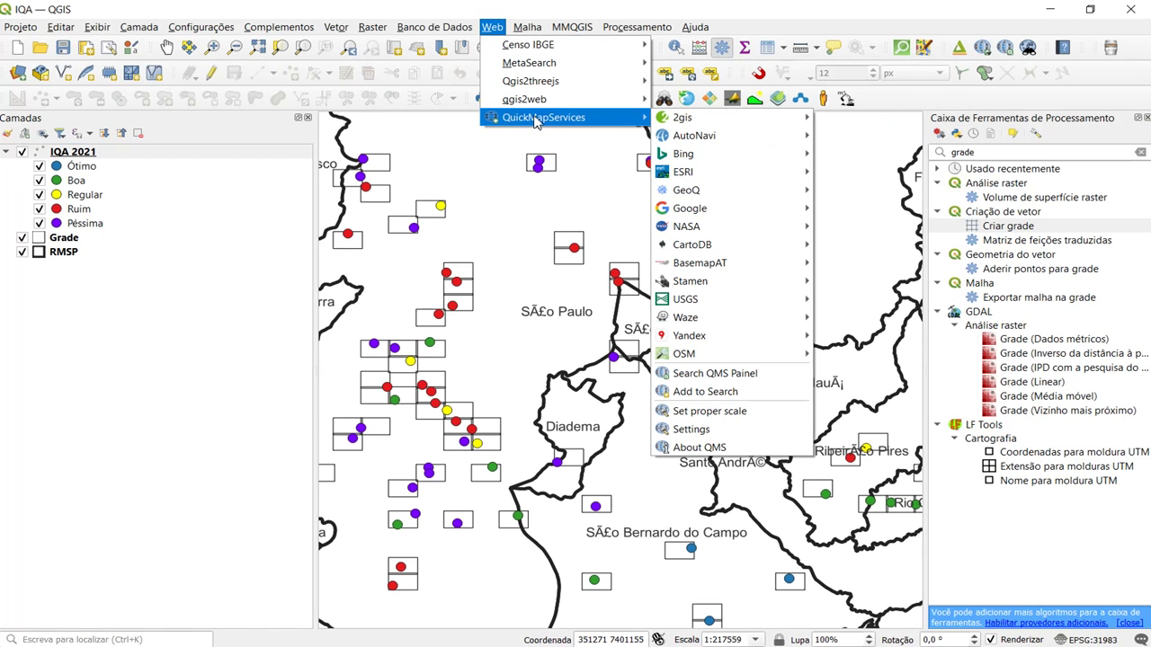
pyautogui.moveTo(695, 158)
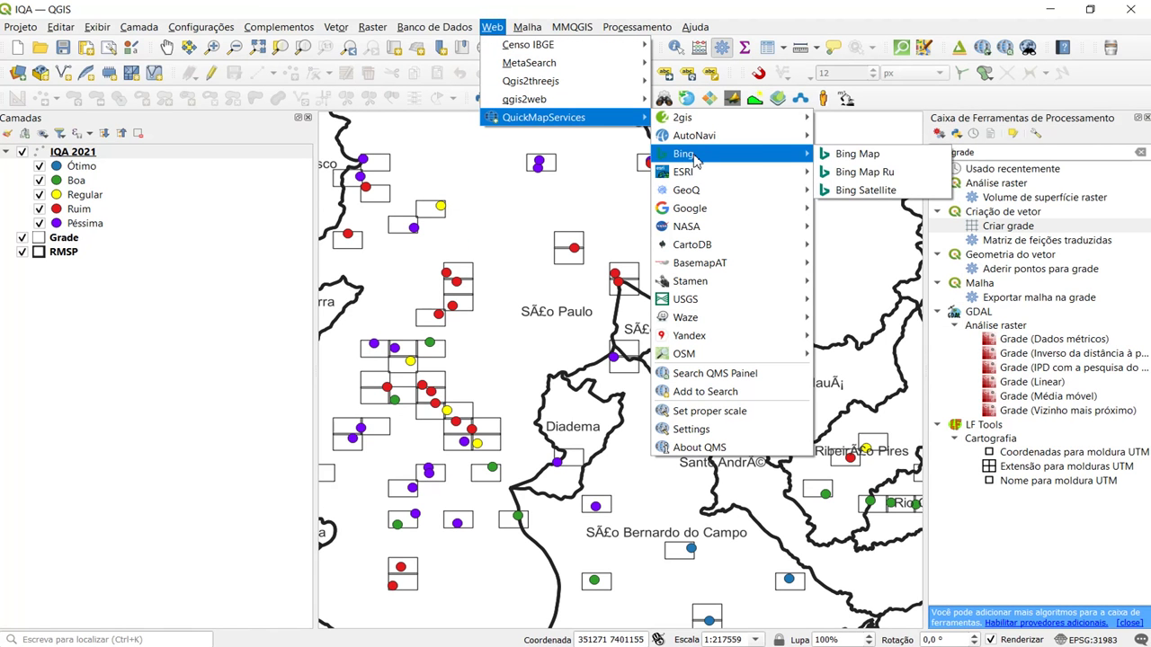
pyautogui.click(857, 153)
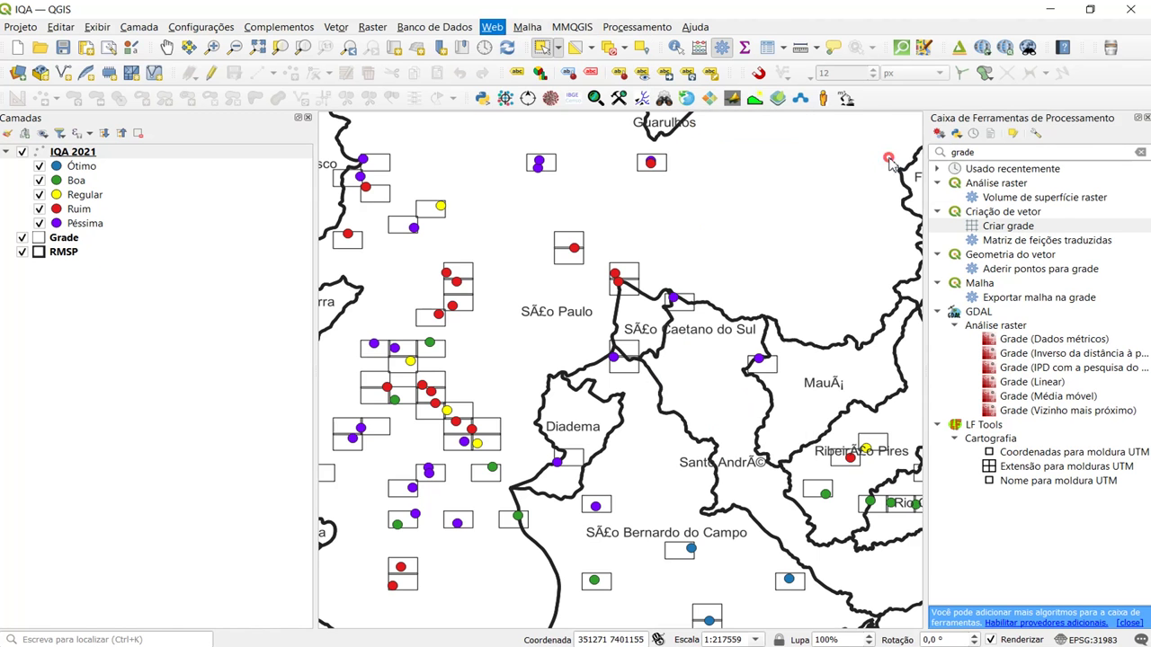
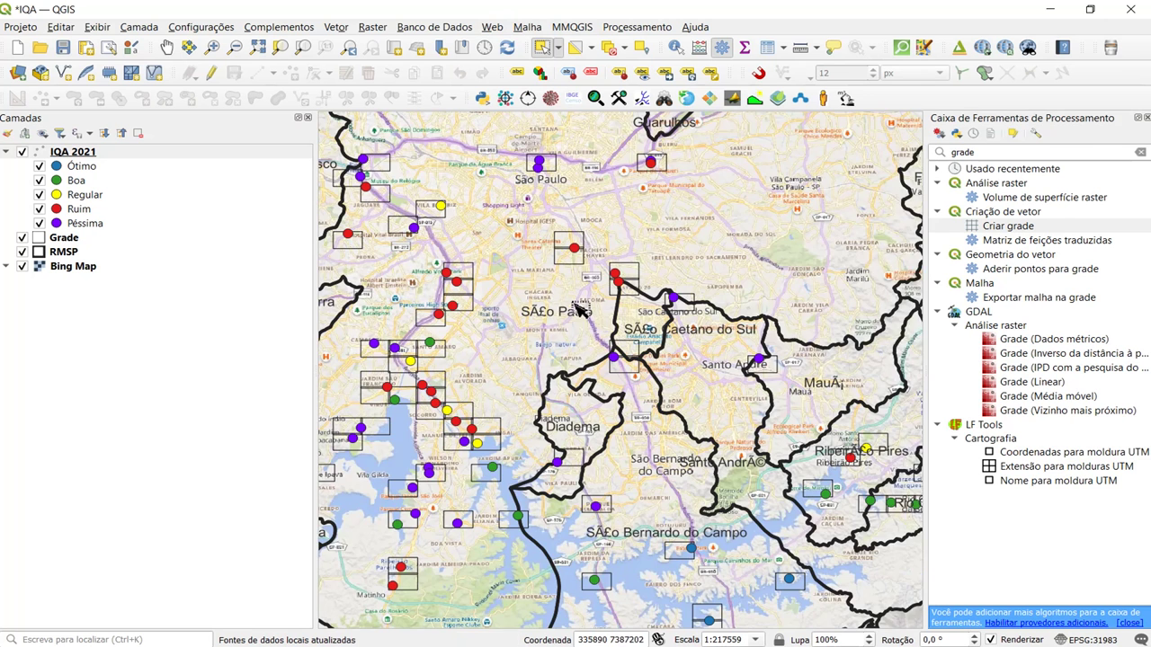
pyautogui.scroll(3, 574, 248)
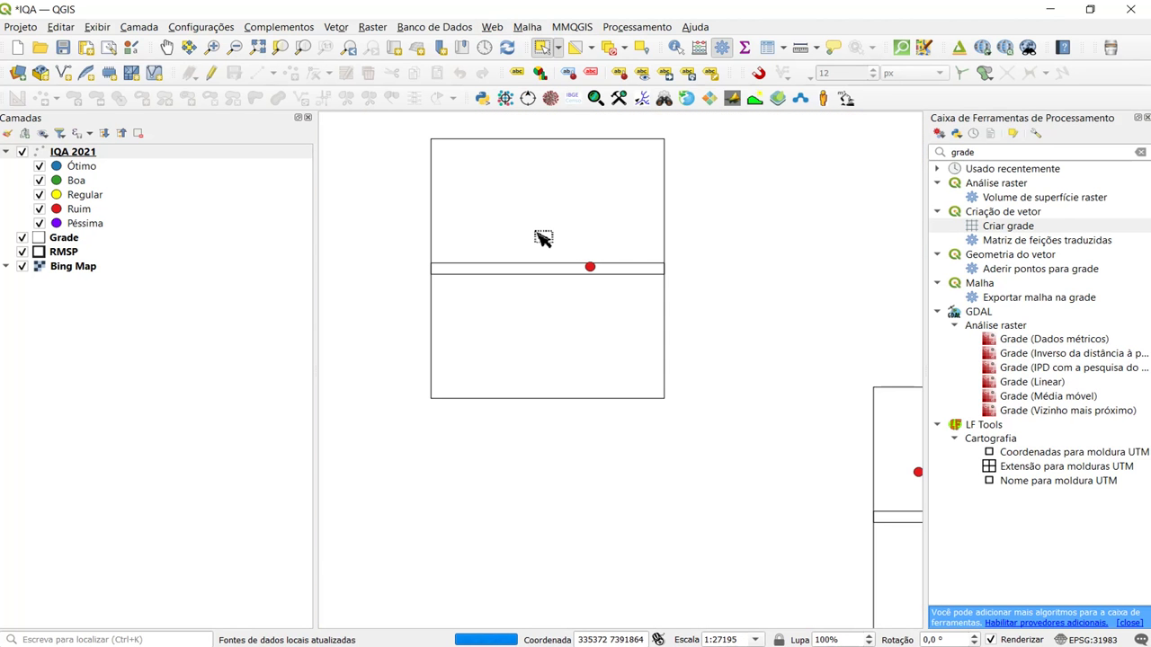
pyautogui.scroll(1, 540, 238)
pyautogui.moveTo(547, 247); pyautogui.dragTo(612, 339)
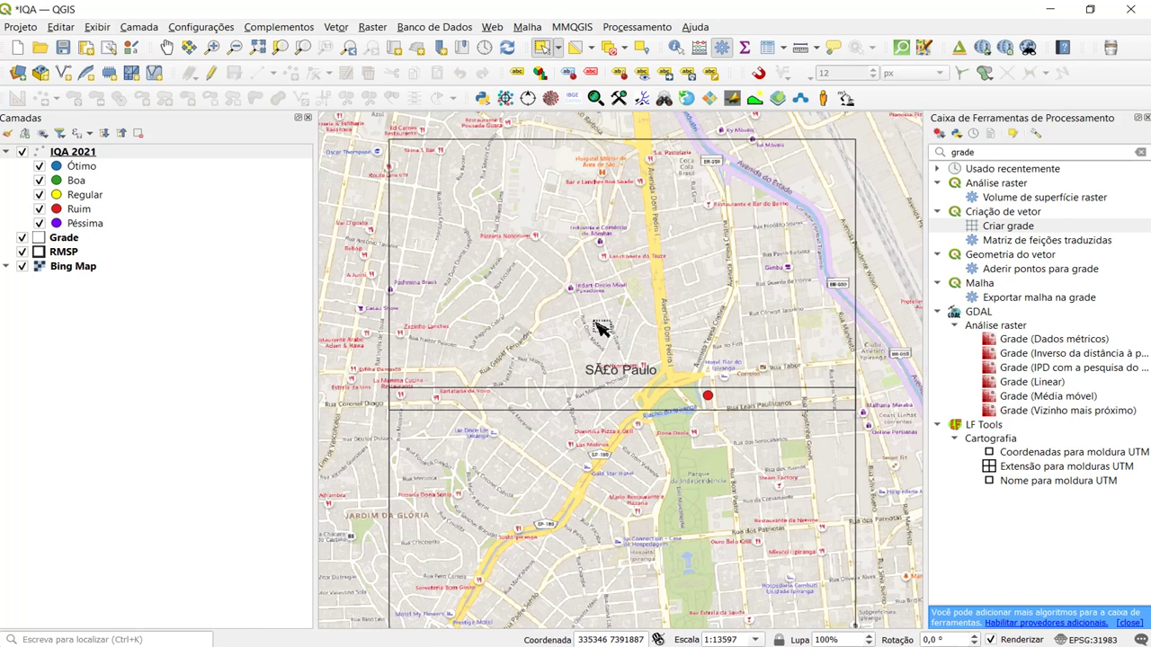
pyautogui.moveTo(600, 328); pyautogui.dragTo(555, 314)
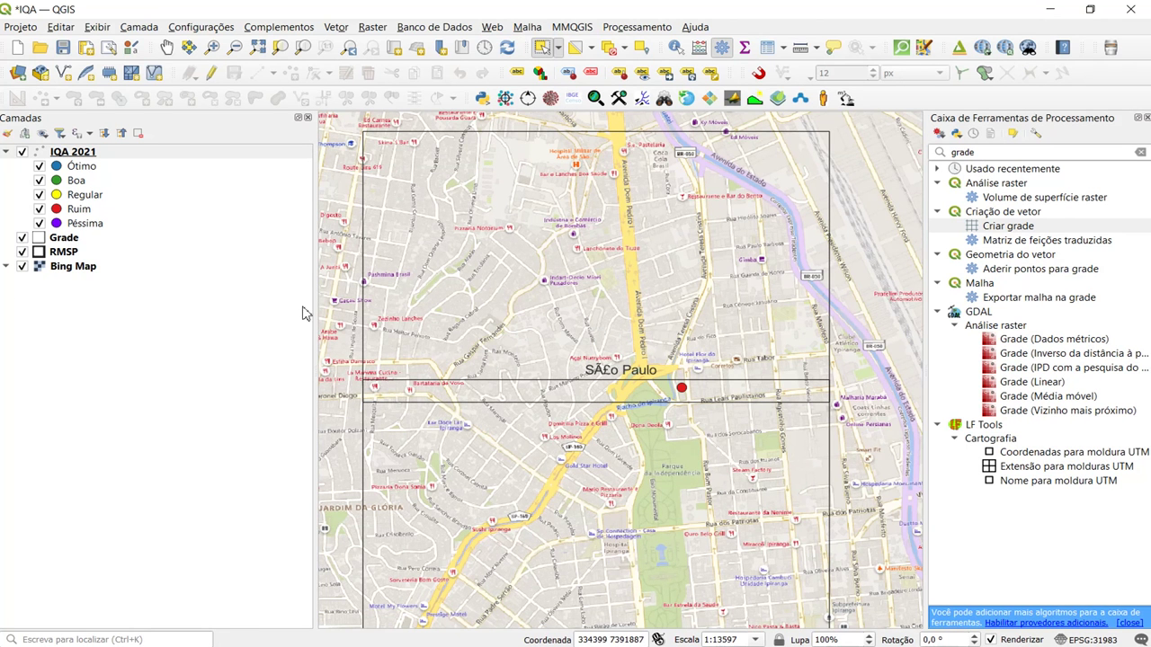
# Step: Set the RMSP layer's data source encoding to UTF-8 and apply it to the layer
pyautogui.click(70, 242)
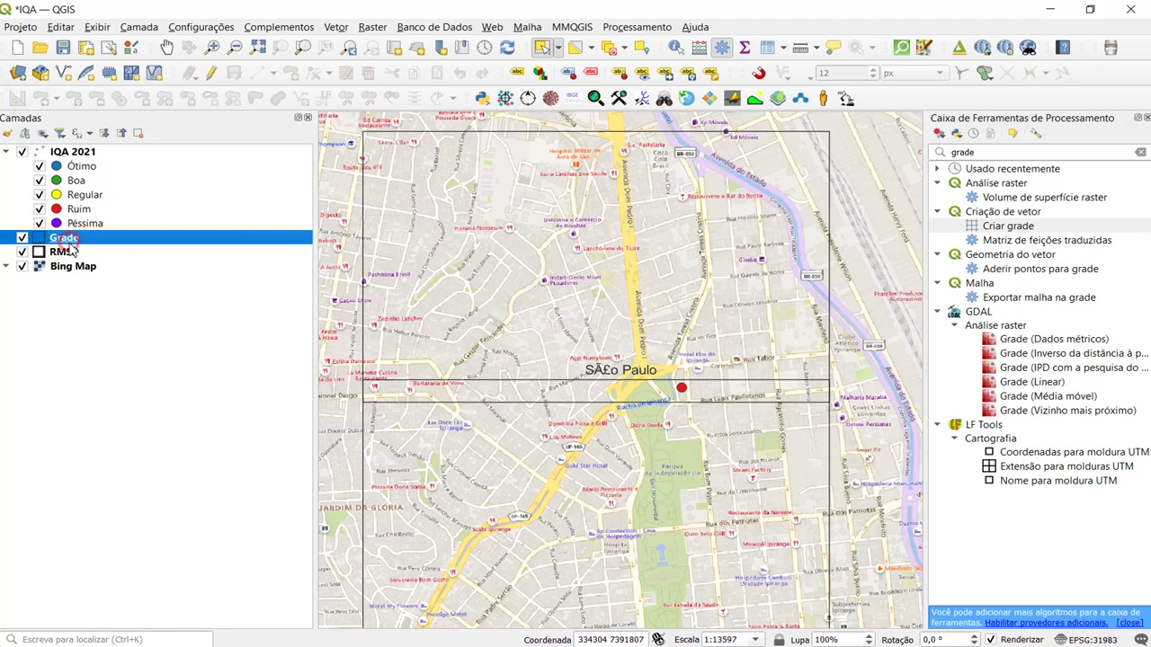
pyautogui.rightClick(68, 253)
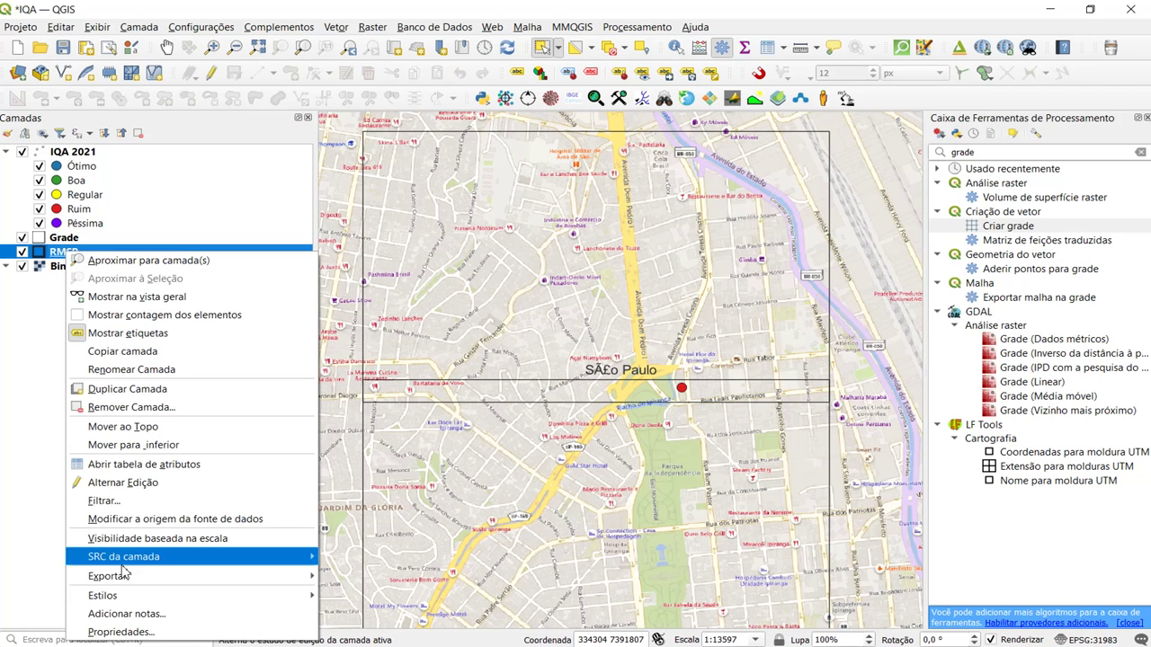
pyautogui.click(117, 633)
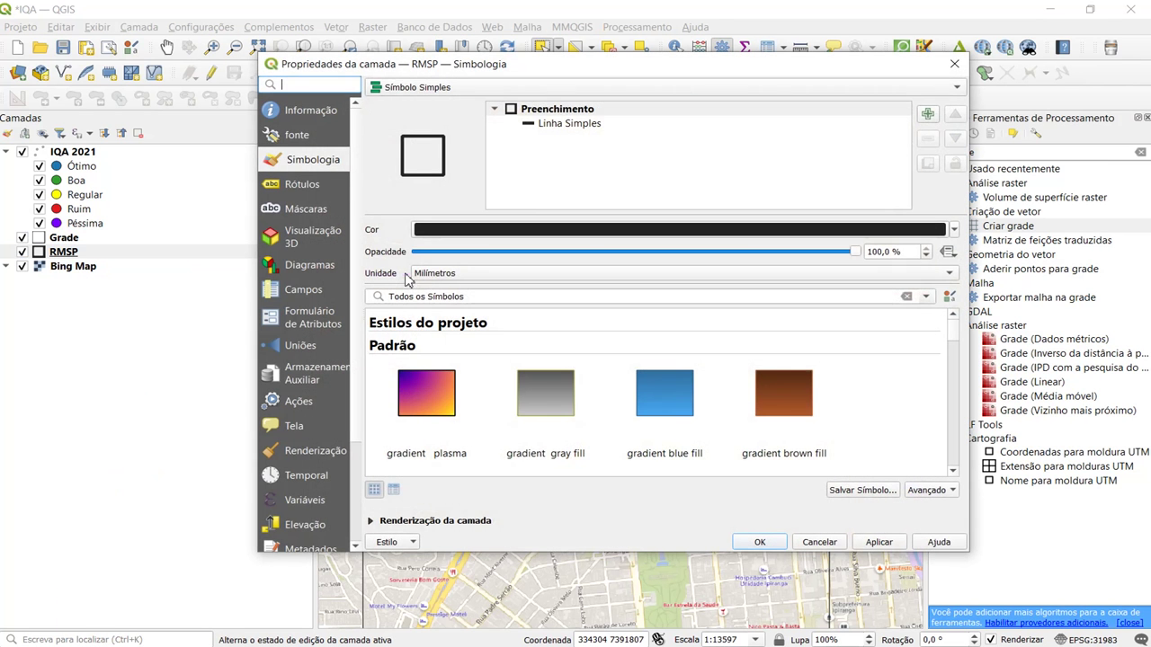
pyautogui.click(297, 137)
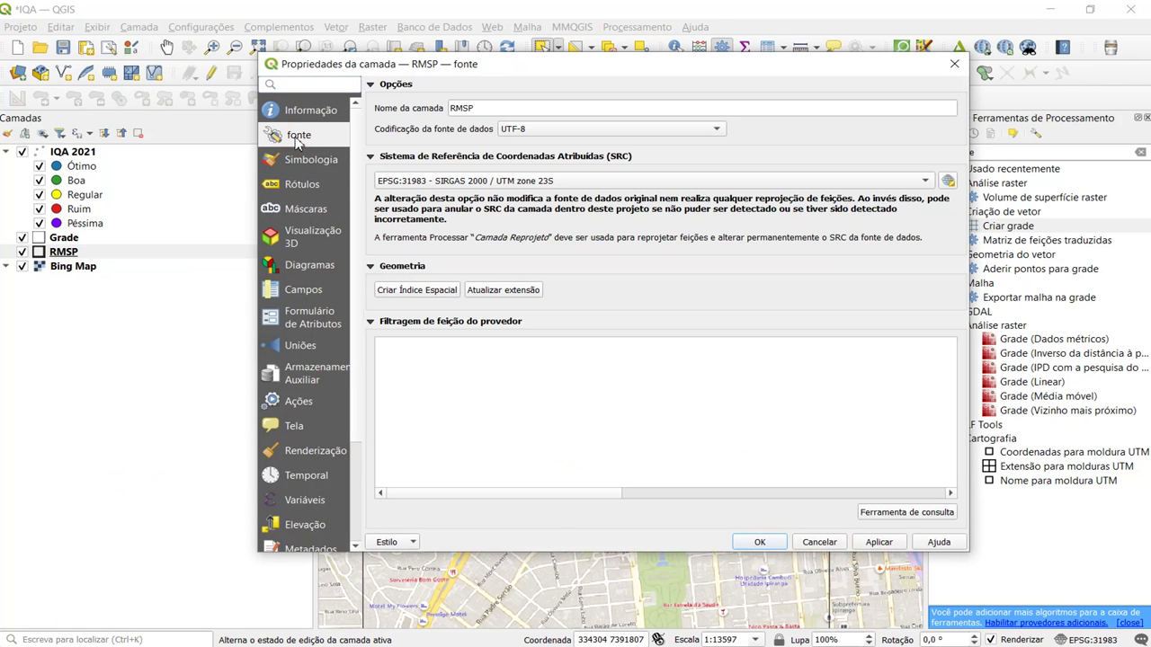
pyautogui.click(513, 132)
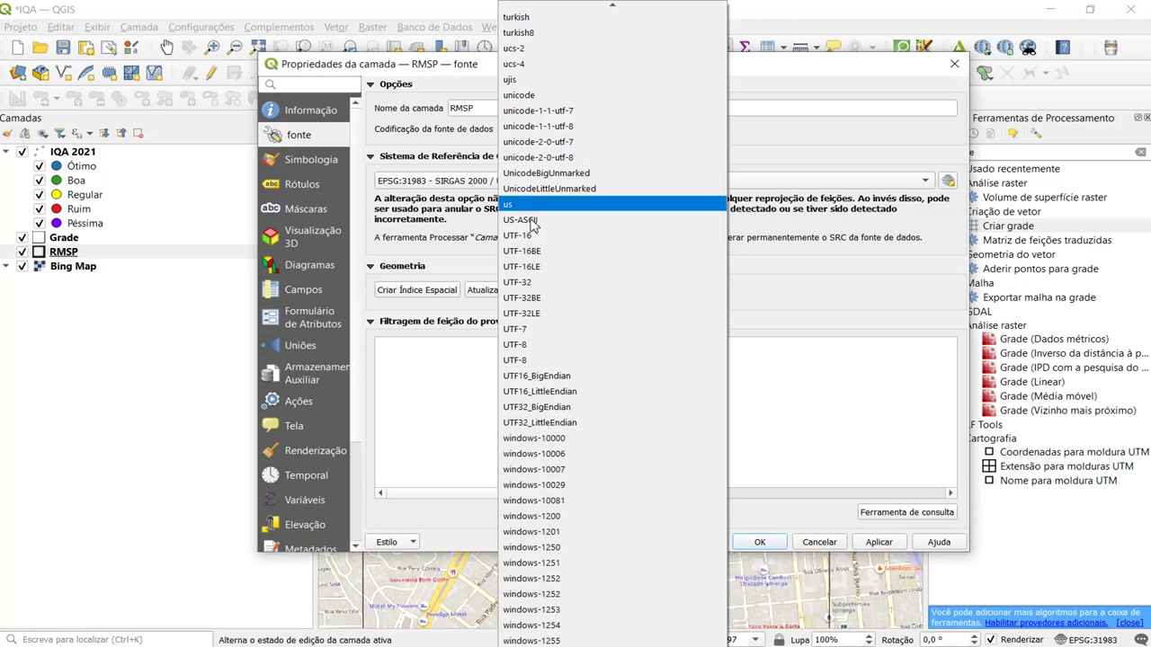
pyautogui.scroll(-14, 571, 267)
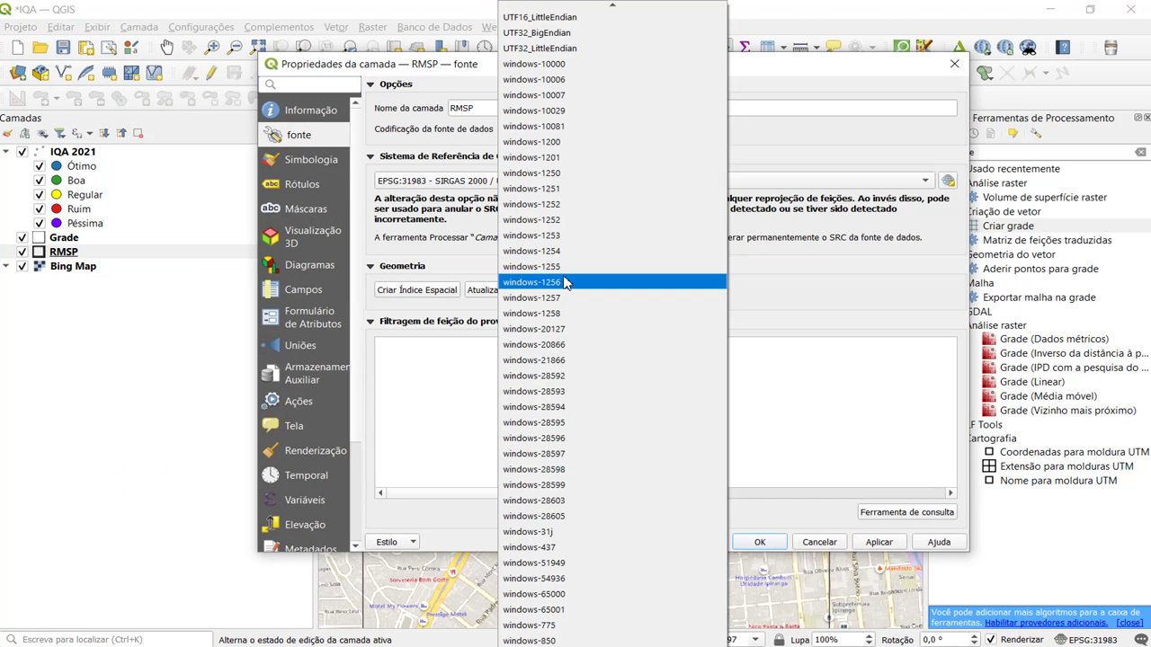
pyautogui.scroll(12, 567, 279)
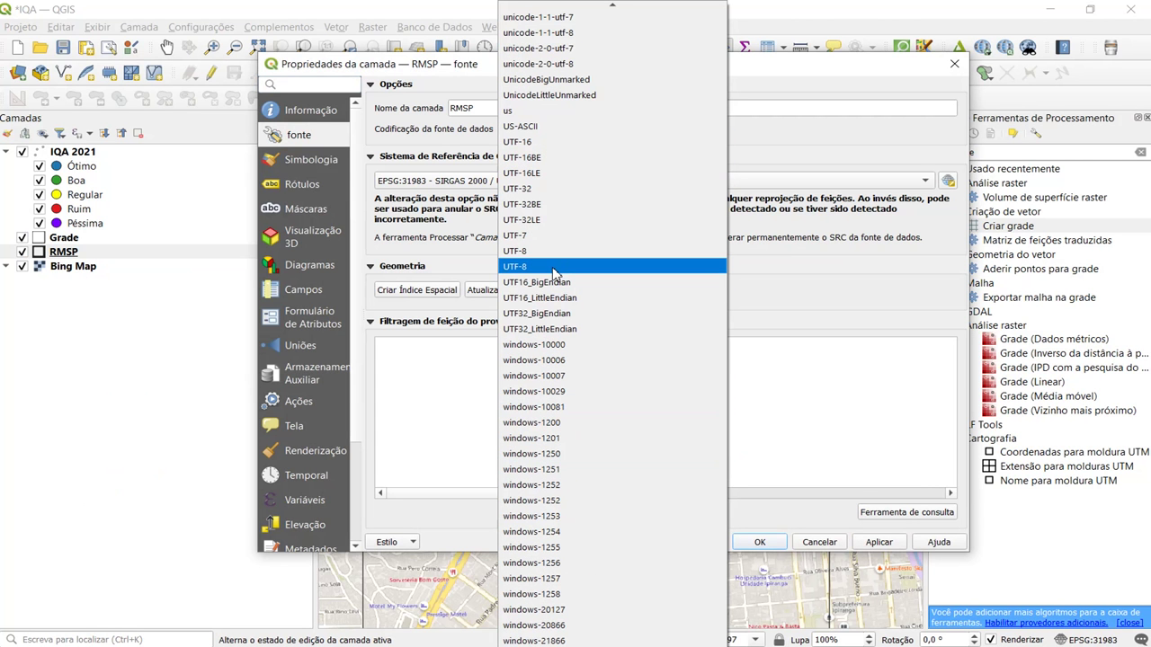
pyautogui.click(555, 267)
pyautogui.click(878, 543)
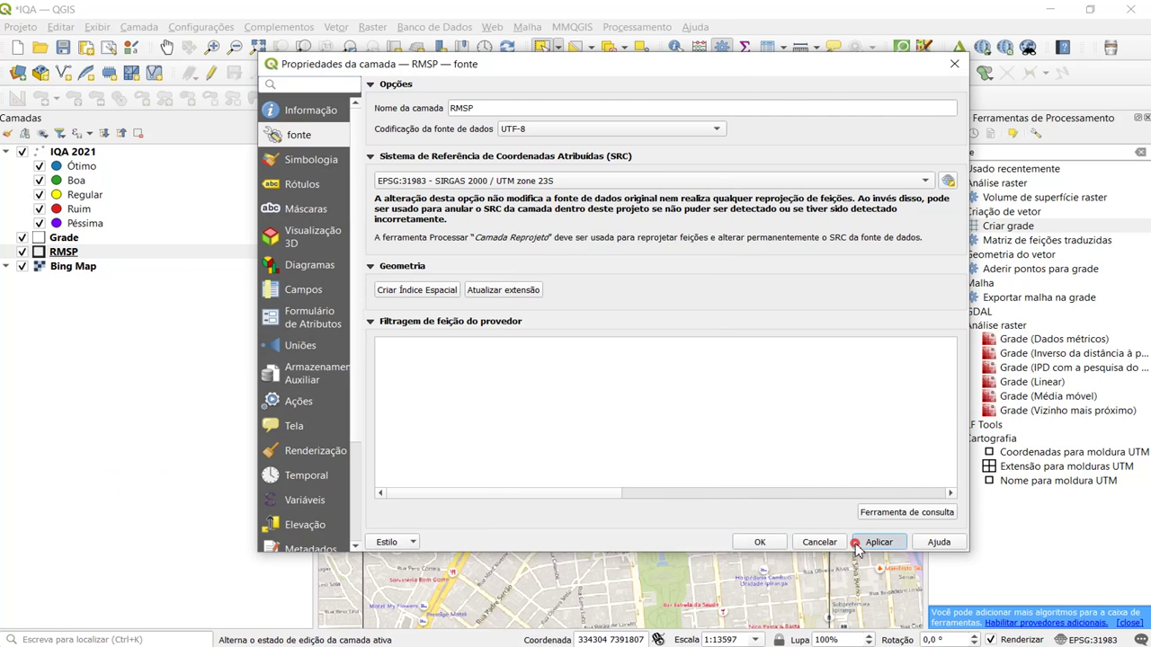
pyautogui.click(760, 542)
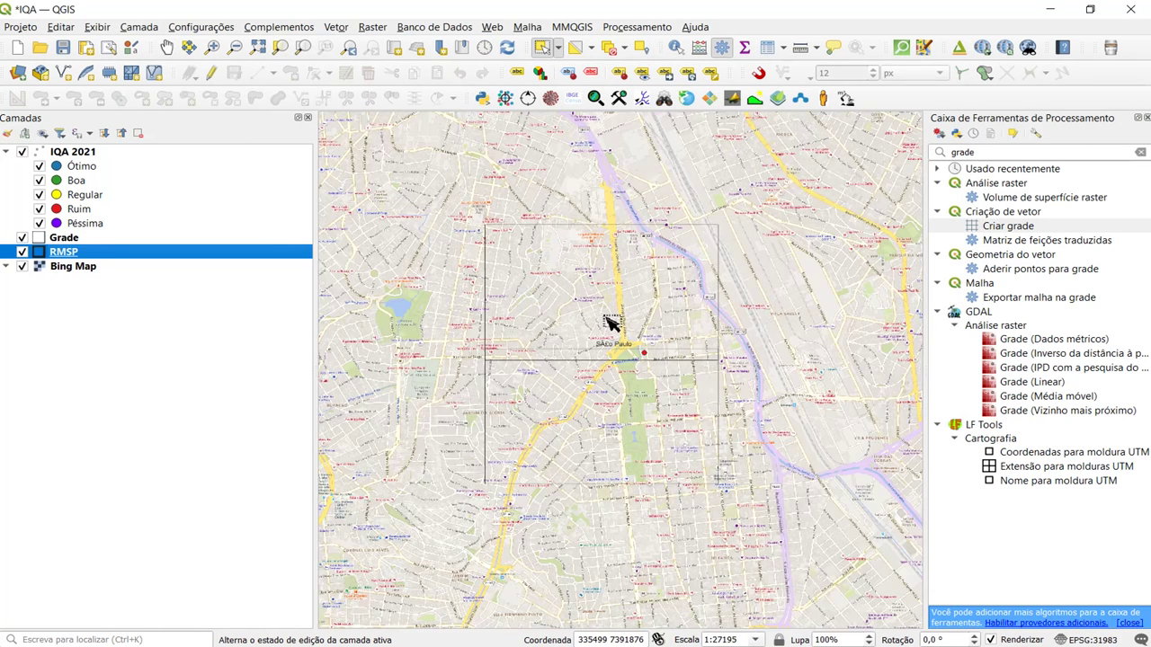
pyautogui.moveTo(615, 316); pyautogui.dragTo(640, 320)
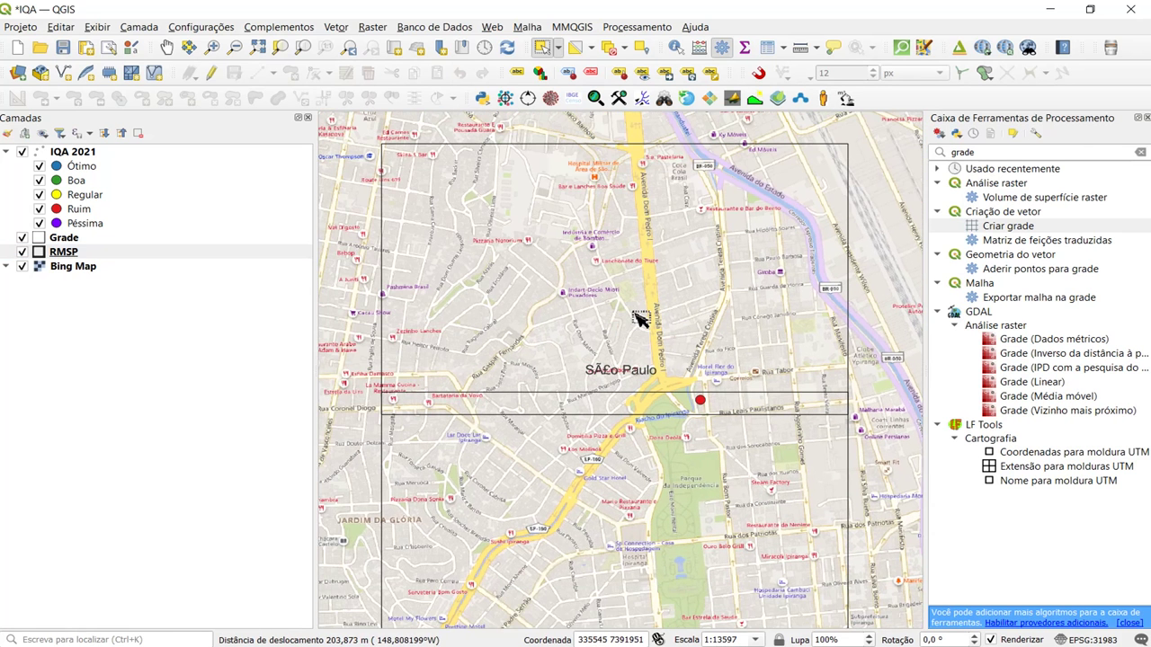